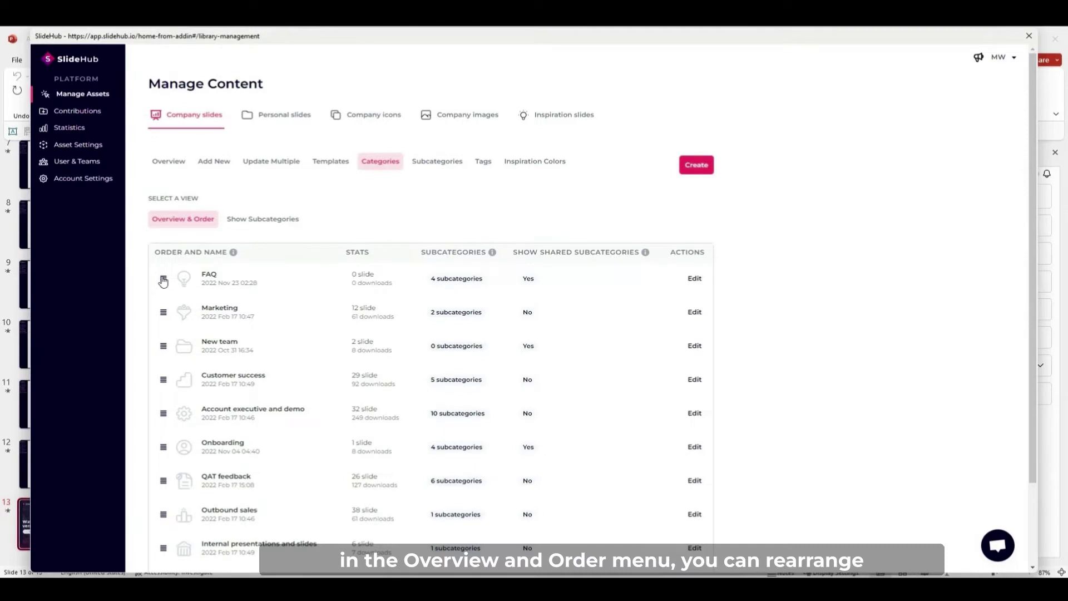
Reorder the categories to Onboarding, Marketing, Customer success, FAQ and check Onboarding's settings.
{"action": "left_click_drag", "start_coordinate": [163, 281], "coordinate": [159, 360]}
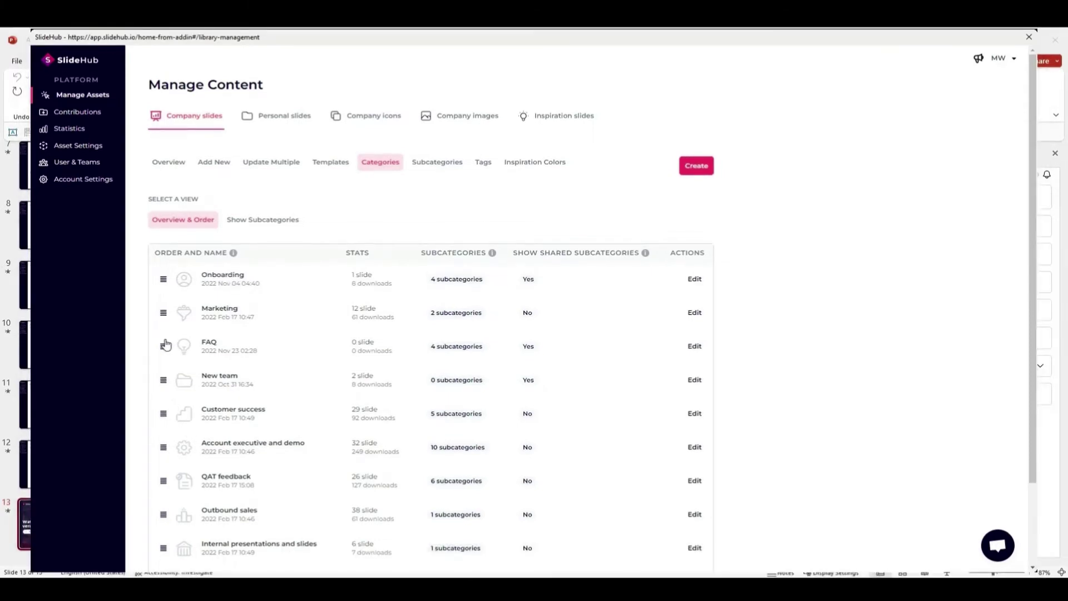
{"action": "left_click_drag", "start_coordinate": [165, 345], "coordinate": [161, 340]}
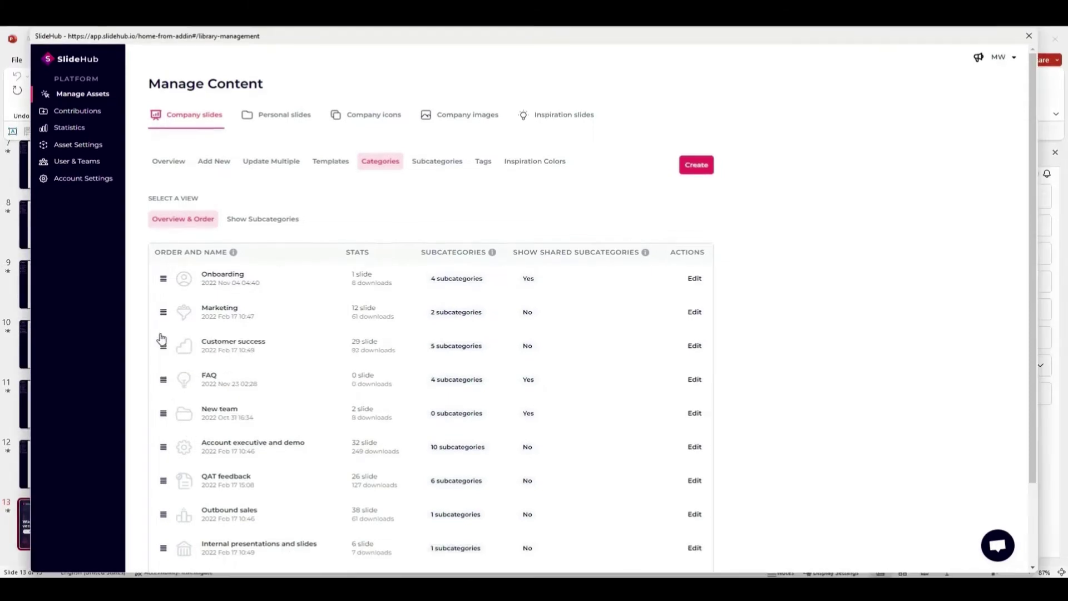
{"action": "left_click", "coordinate": [694, 280]}
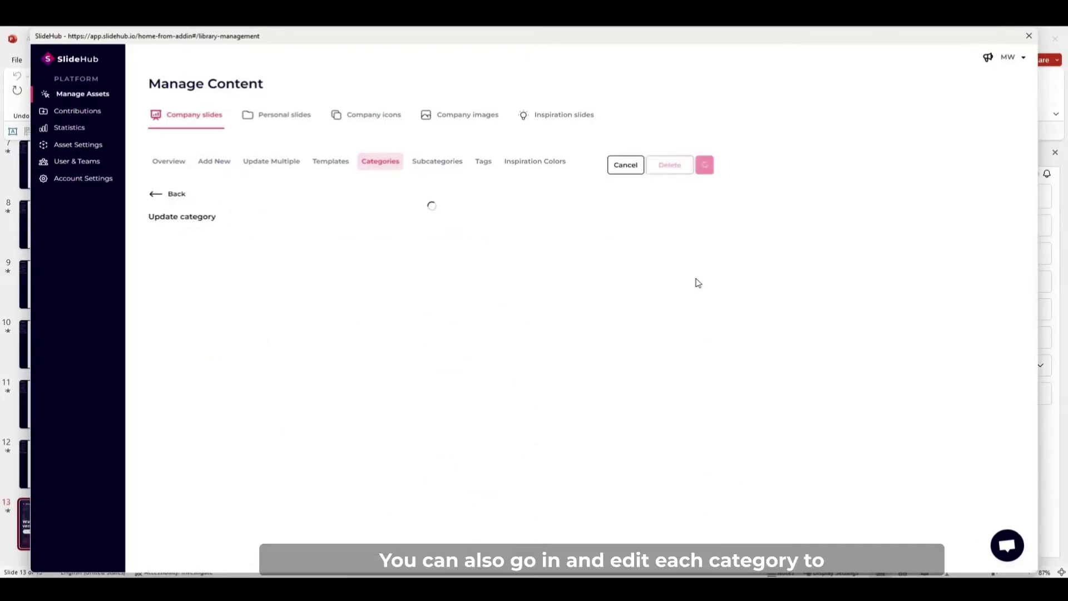
{"action": "scroll", "coordinate": [443, 349], "scroll_direction": "down", "scroll_amount": 2}
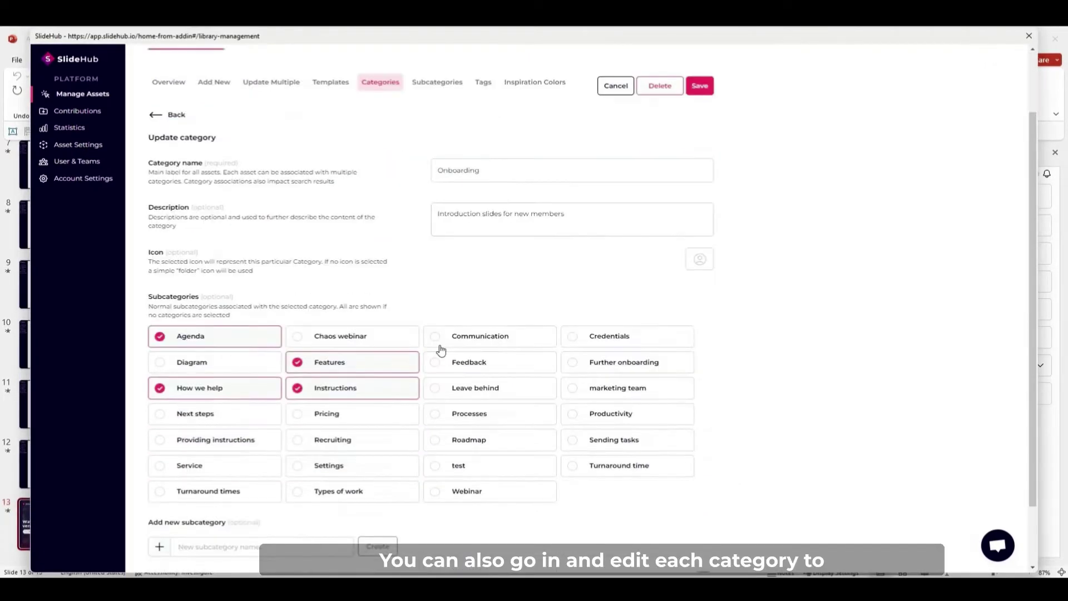
{"action": "scroll", "coordinate": [442, 350], "scroll_direction": "up", "scroll_amount": 2}
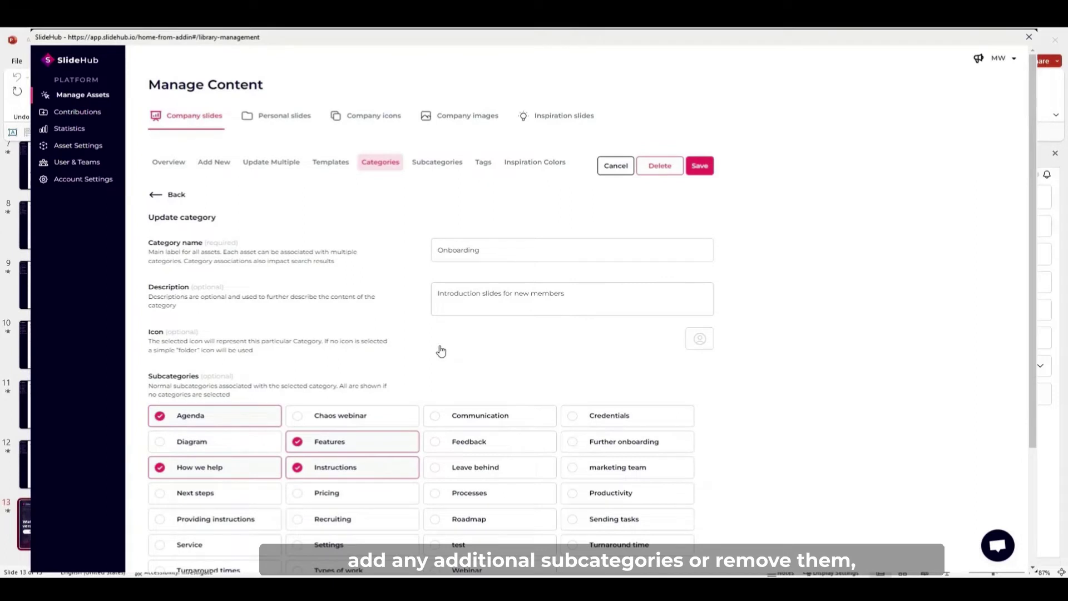
{"action": "left_click", "coordinate": [156, 195]}
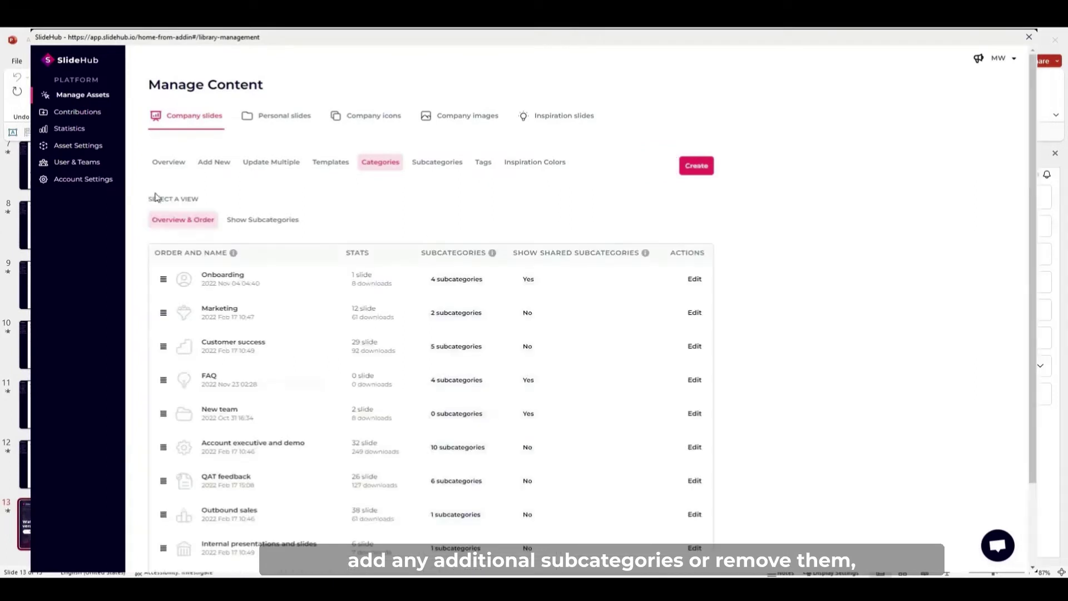
Show subcategories and move Agenda above How we help and Instructions under Onboarding.
{"action": "left_click", "coordinate": [266, 220]}
{"action": "left_click_drag", "start_coordinate": [201, 337], "coordinate": [201, 362]}
{"action": "scroll", "coordinate": [200, 362], "scroll_direction": "down", "scroll_amount": 4}
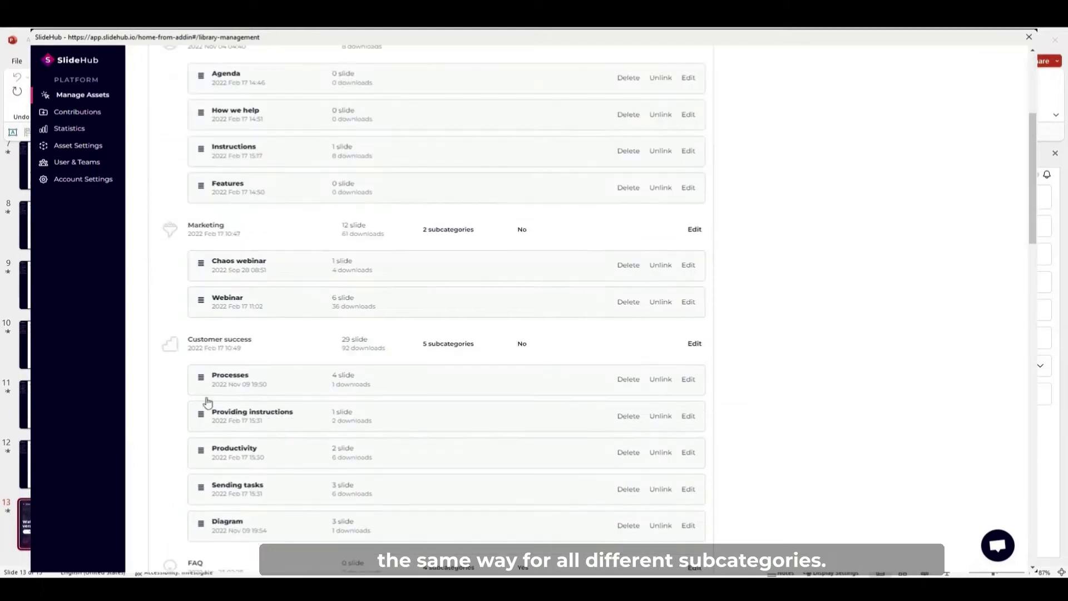
{"action": "scroll", "coordinate": [207, 402], "scroll_direction": "up", "scroll_amount": 4}
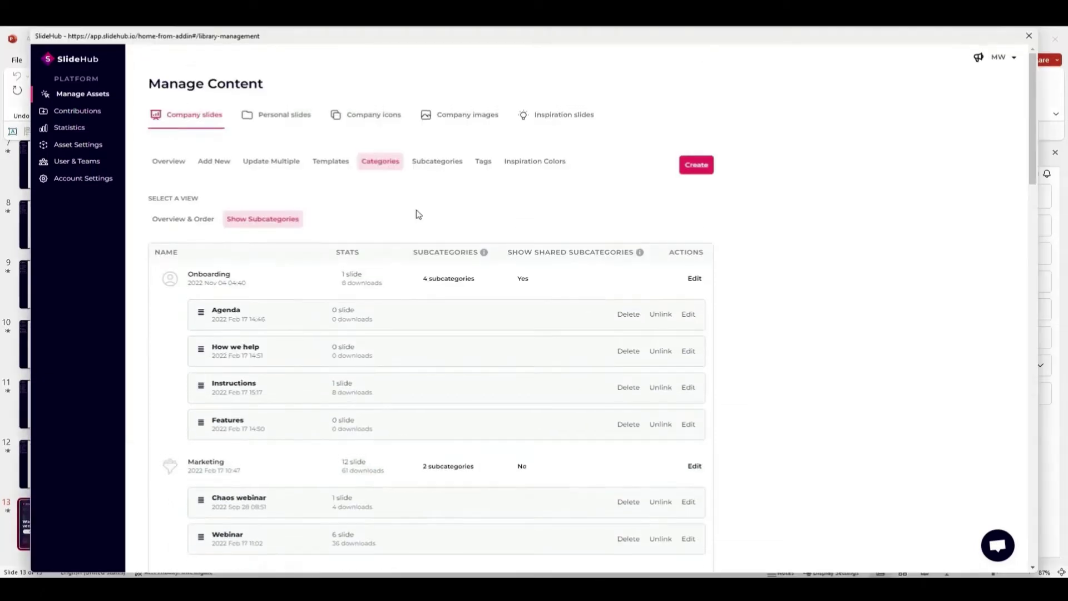
{"action": "left_click", "coordinate": [439, 163]}
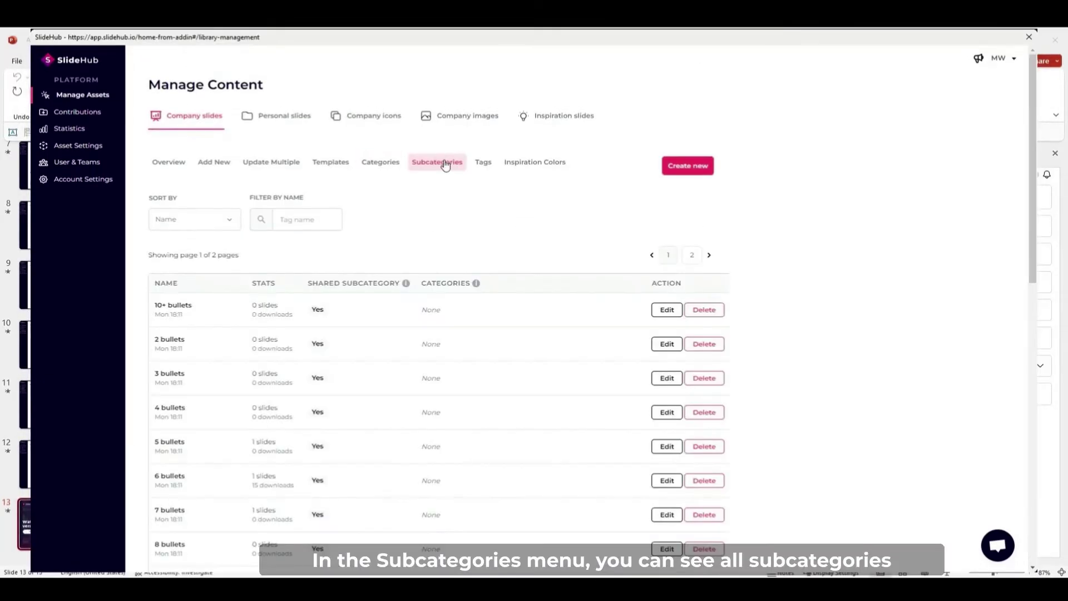
Look over the 10+ bullets subcategory's settings and return to the subcategory list.
{"action": "scroll", "coordinate": [301, 320], "scroll_direction": "down", "scroll_amount": 6}
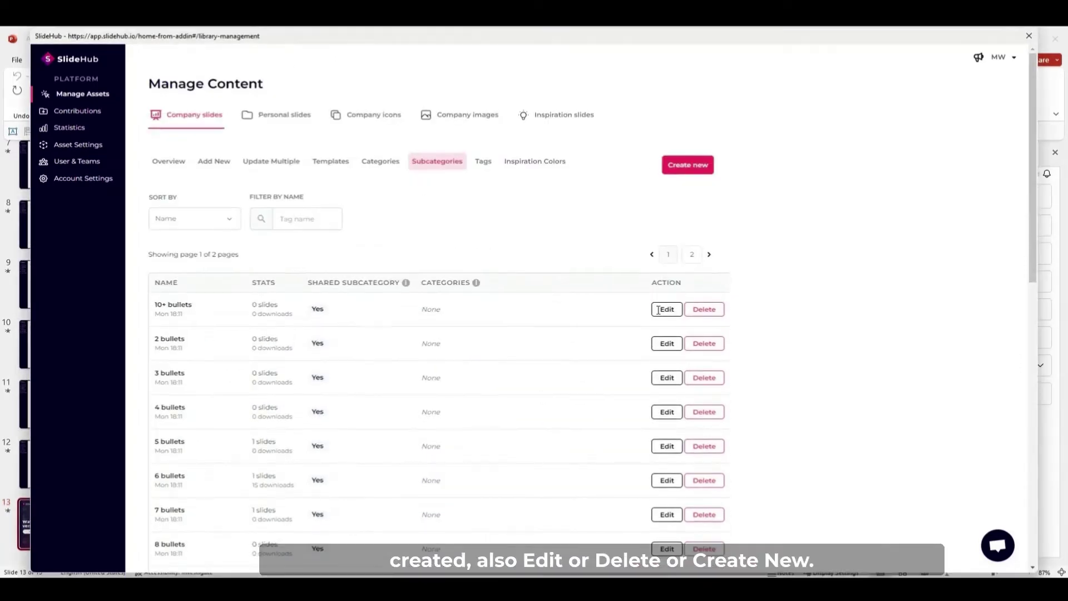
{"action": "left_click", "coordinate": [663, 311]}
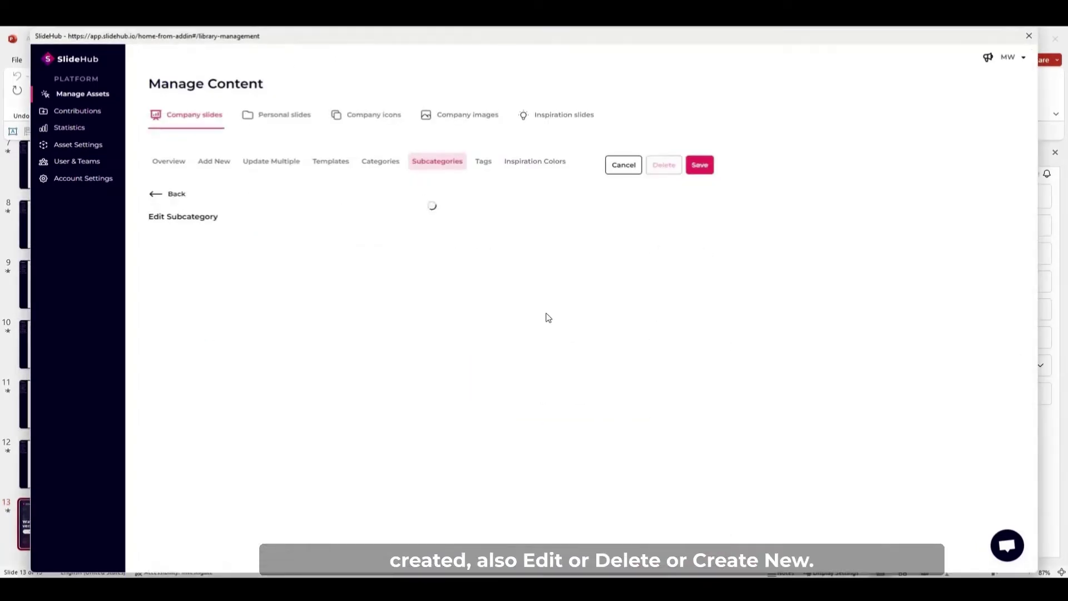
{"action": "left_click", "coordinate": [157, 196]}
Create a subcategory named Danish with 'Is shared subcategory' switched on, and save it.
{"action": "left_click", "coordinate": [681, 172]}
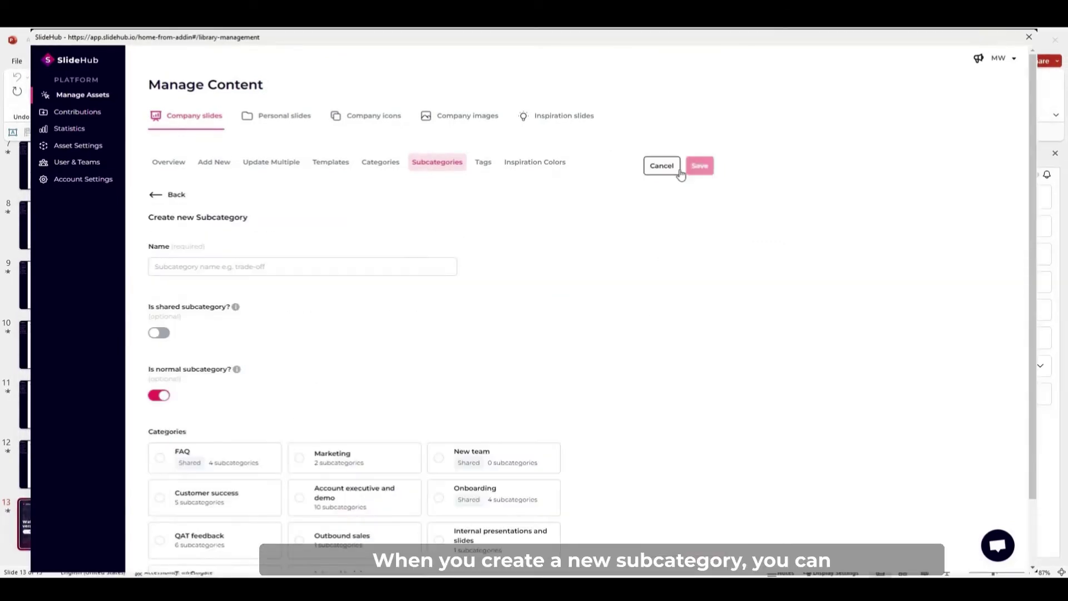
{"action": "left_click", "coordinate": [256, 267]}
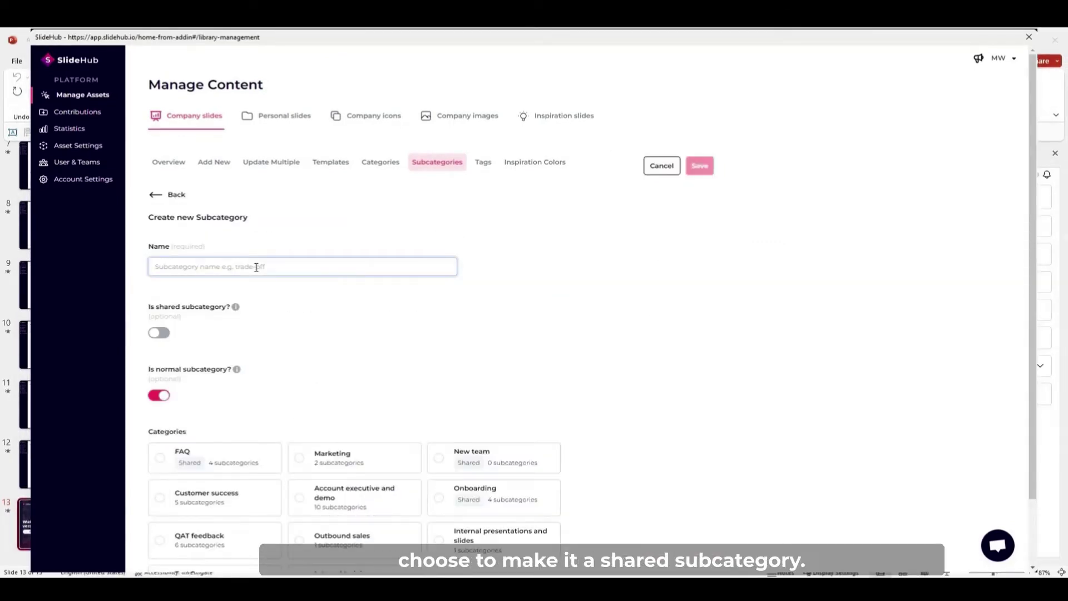
{"action": "type", "text": "Danish"}
{"action": "mouse_move", "coordinate": [237, 309]}
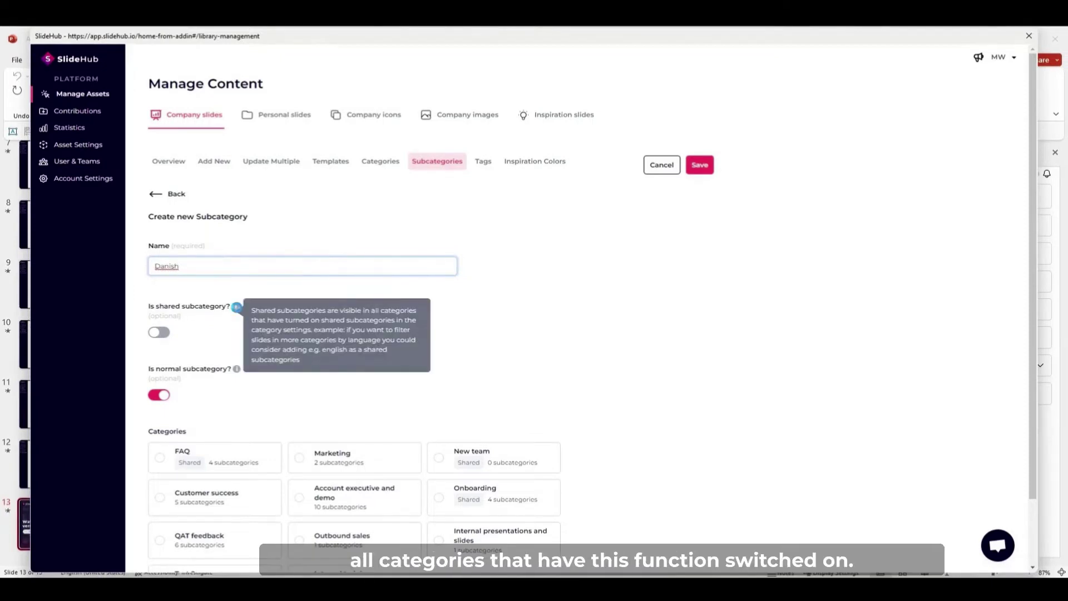
{"action": "left_click", "coordinate": [164, 334]}
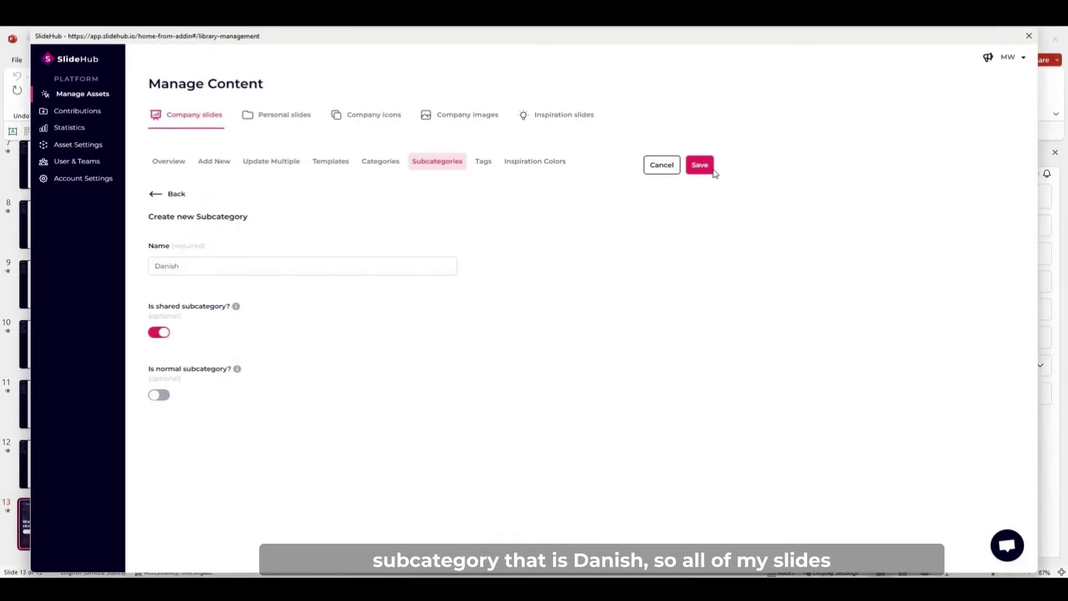
{"action": "left_click", "coordinate": [700, 166]}
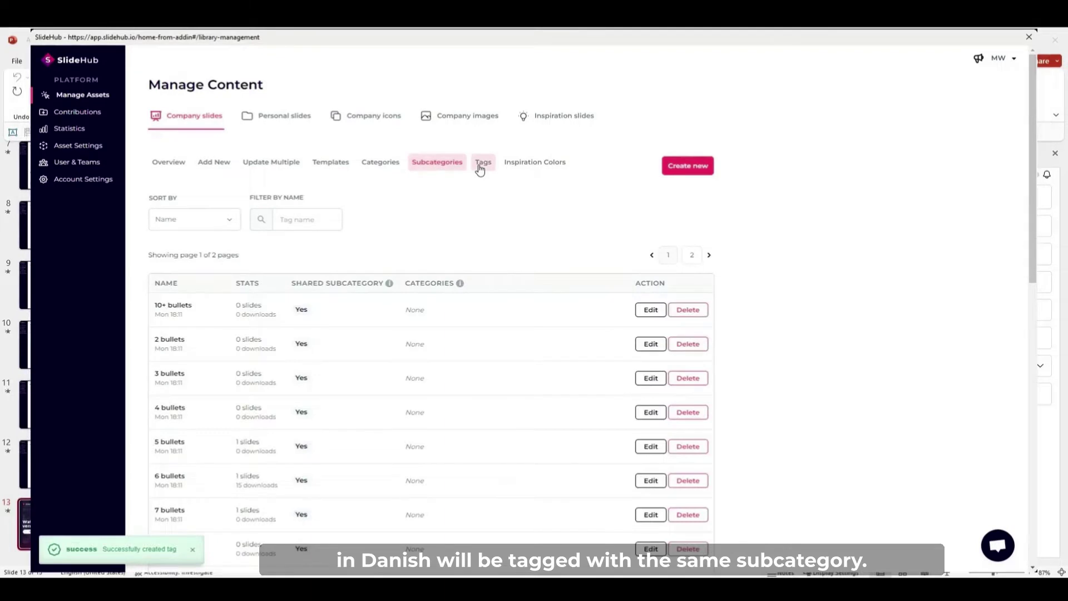
In the Tags list, add a tag named 2022 and save it.
{"action": "left_click", "coordinate": [481, 164]}
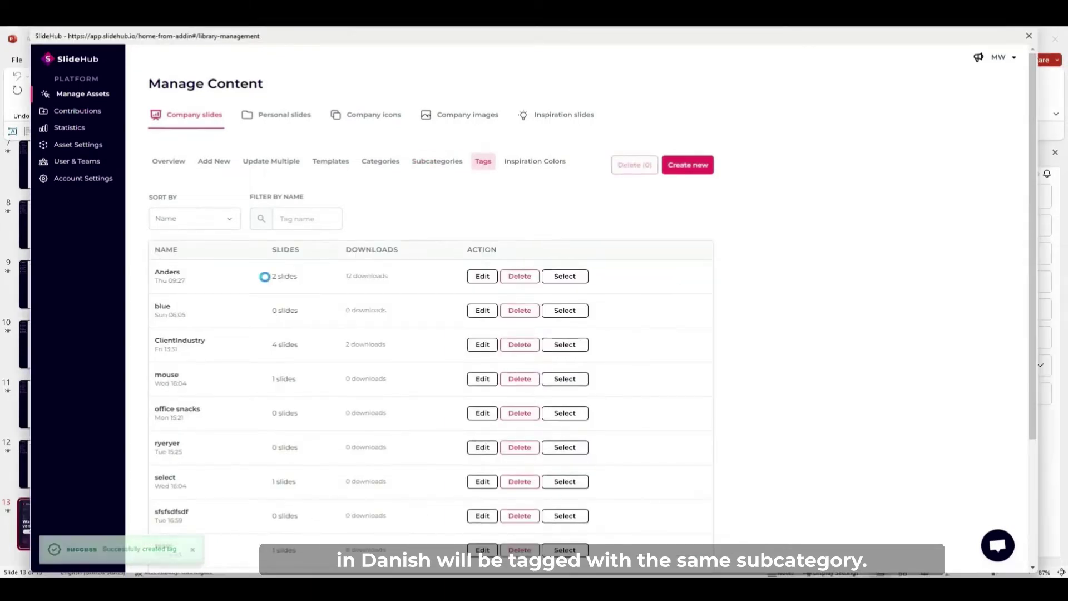
{"action": "left_click", "coordinate": [688, 164]}
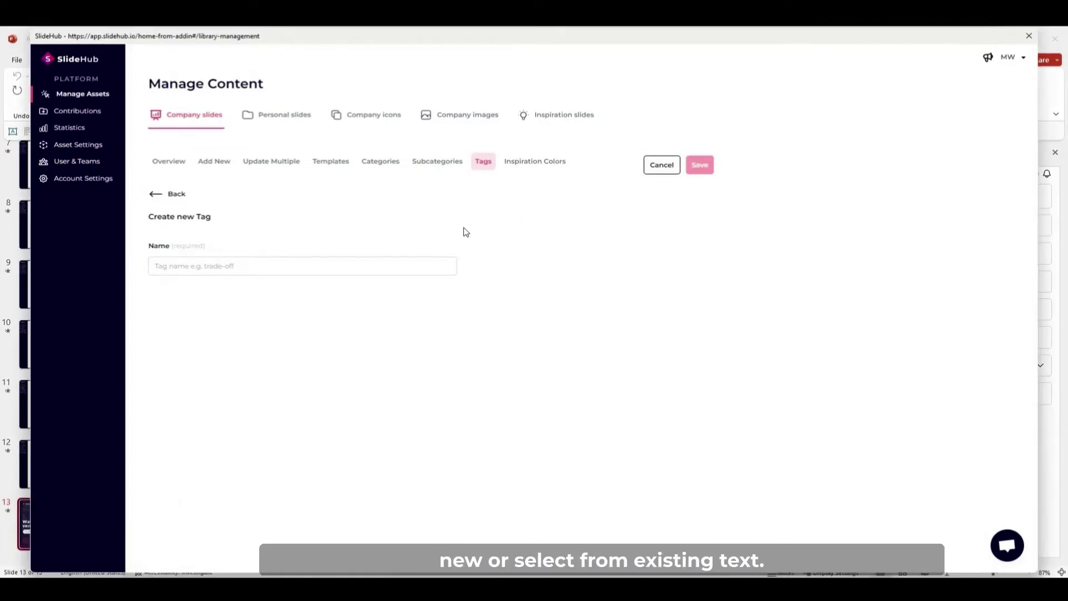
{"action": "left_click", "coordinate": [266, 266]}
{"action": "type", "text": "2022"}
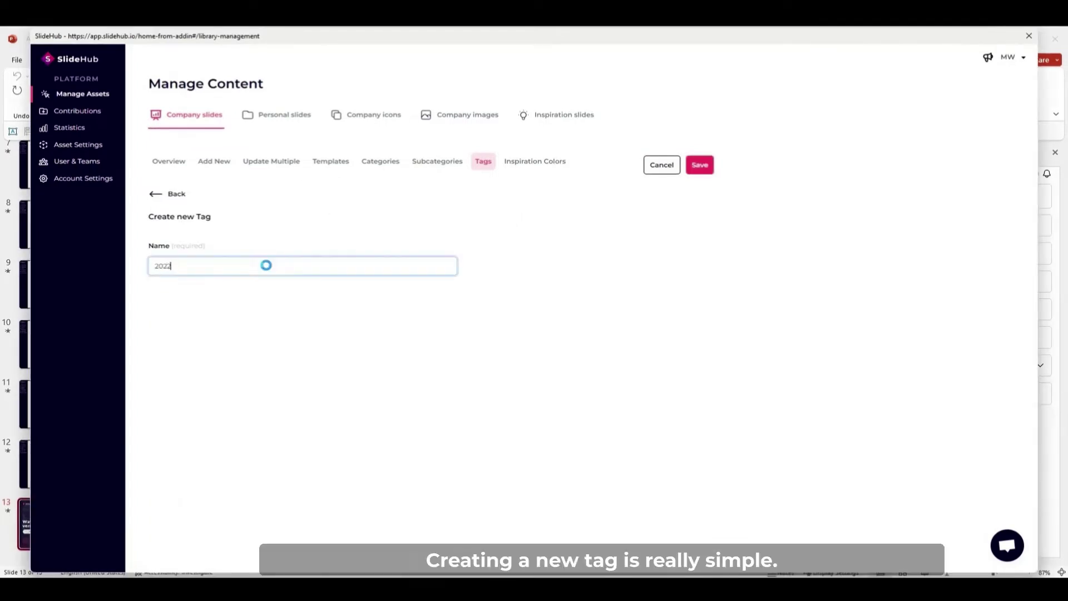
{"action": "left_click", "coordinate": [697, 165]}
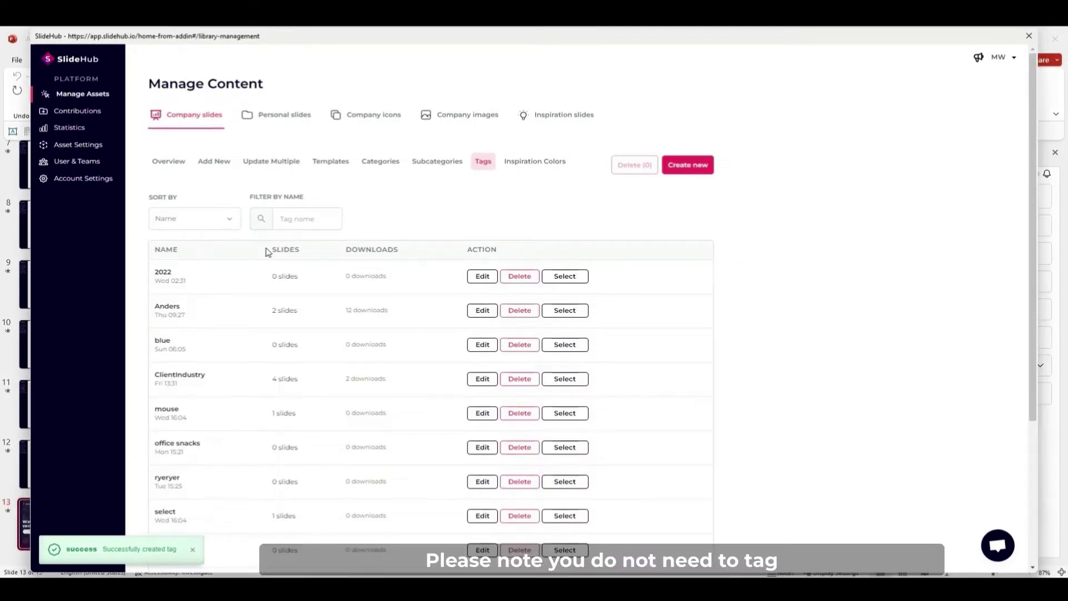
Open the bar chart slide's settings and add the tags roi, growth and bar.
{"action": "left_click", "coordinate": [182, 163]}
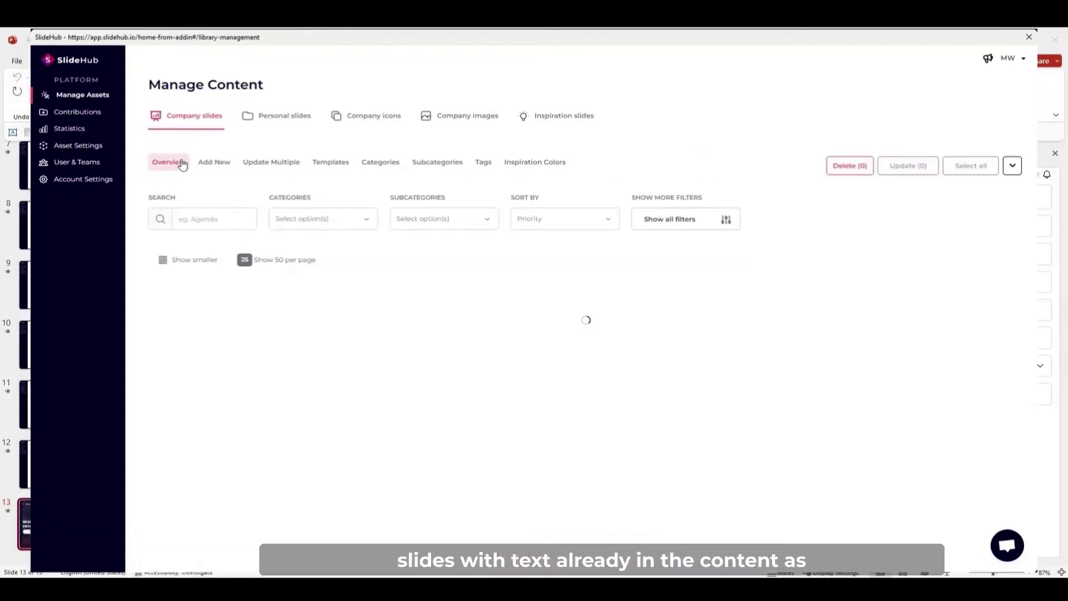
{"action": "scroll", "coordinate": [667, 469], "scroll_direction": "down", "scroll_amount": 1}
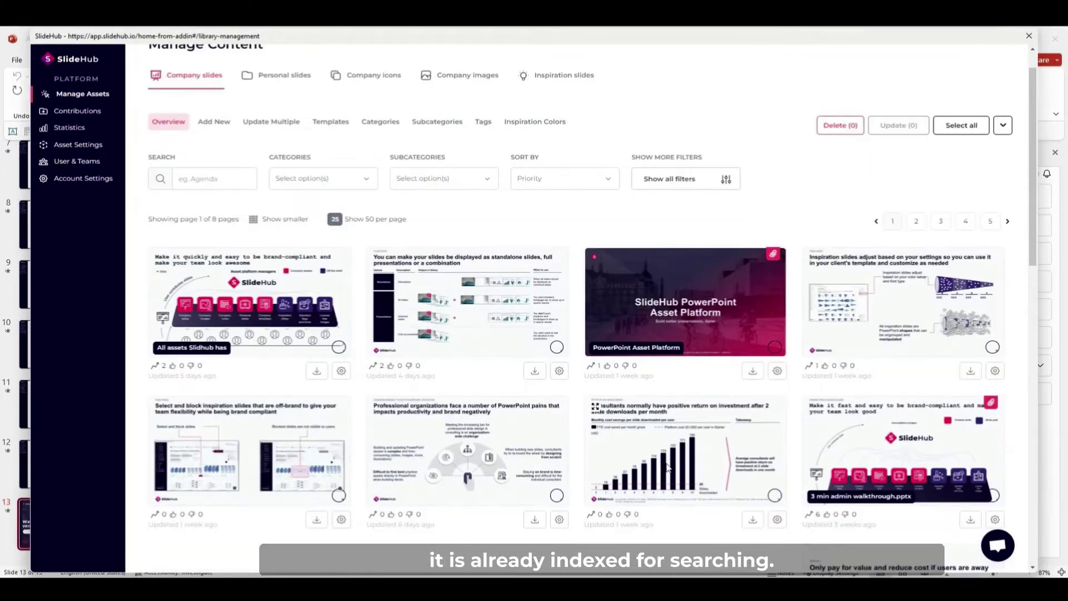
{"action": "left_click", "coordinate": [778, 520]}
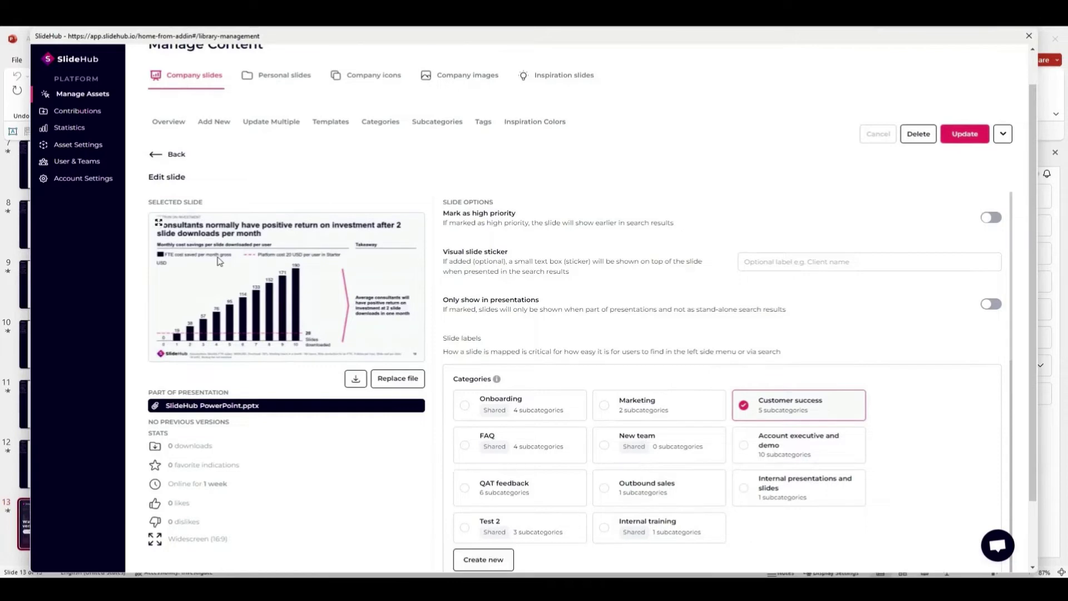
{"action": "scroll", "coordinate": [462, 376], "scroll_direction": "down", "scroll_amount": 5}
{"action": "scroll", "coordinate": [462, 377], "scroll_direction": "down", "scroll_amount": 5}
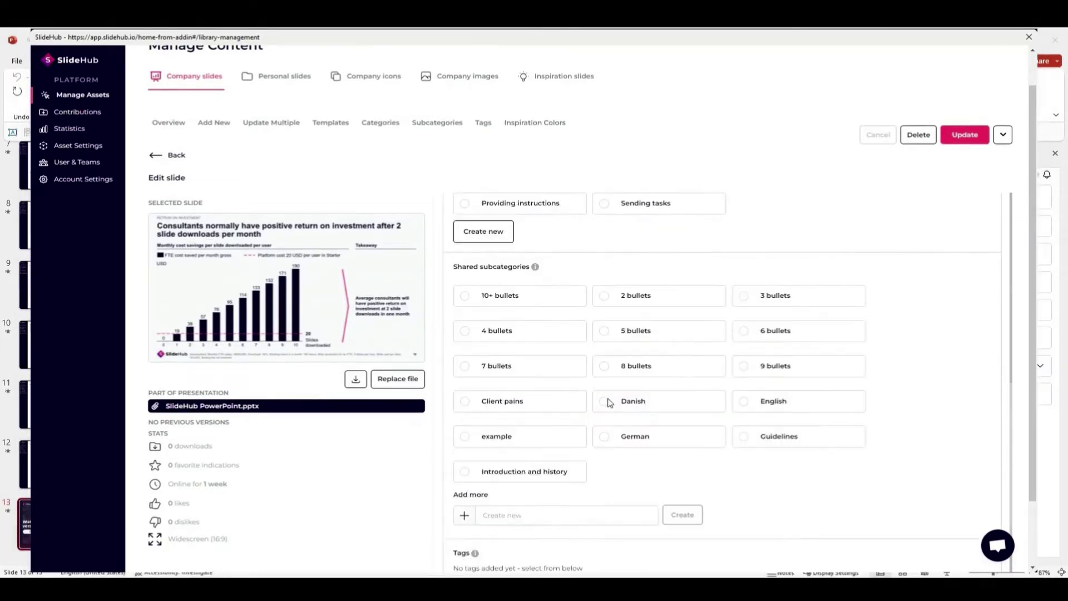
{"action": "scroll", "coordinate": [532, 487], "scroll_direction": "down", "scroll_amount": 2}
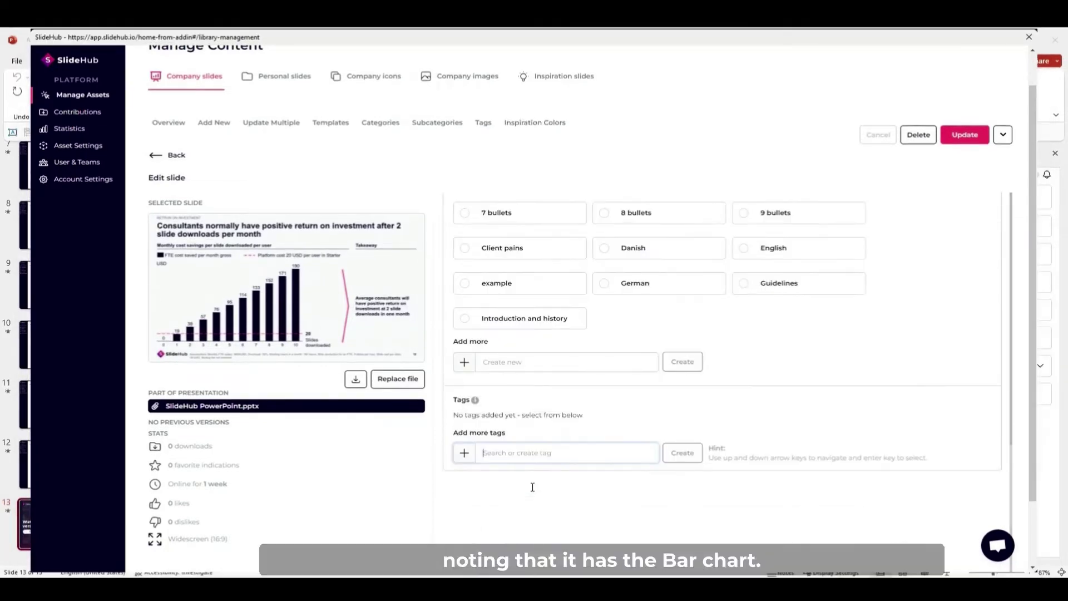
{"action": "type", "text": "roi"}
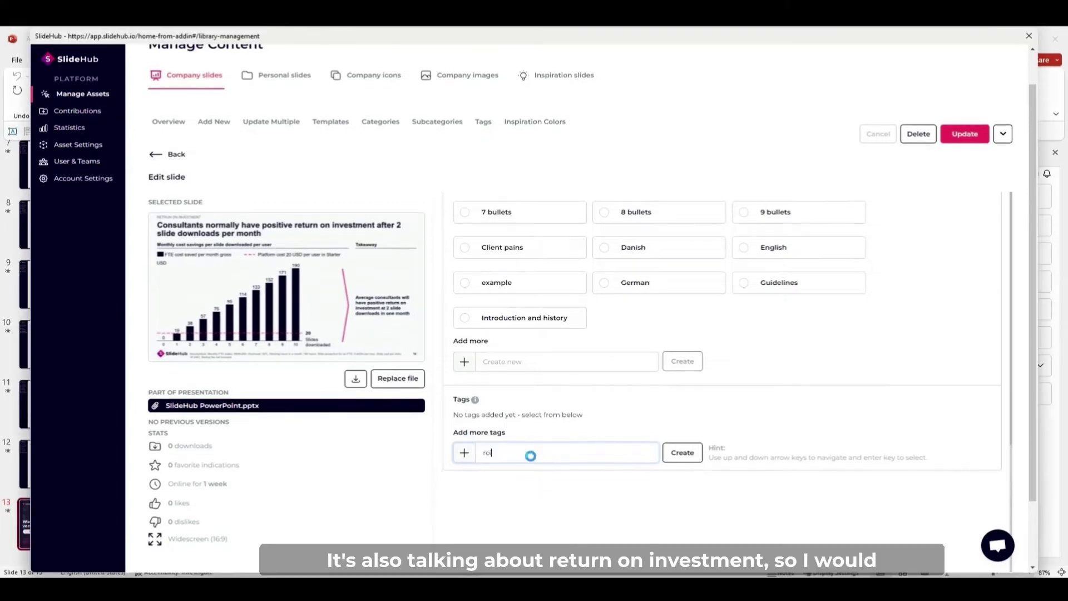
{"action": "key", "text": "Return"}
{"action": "type", "text": "growth"}
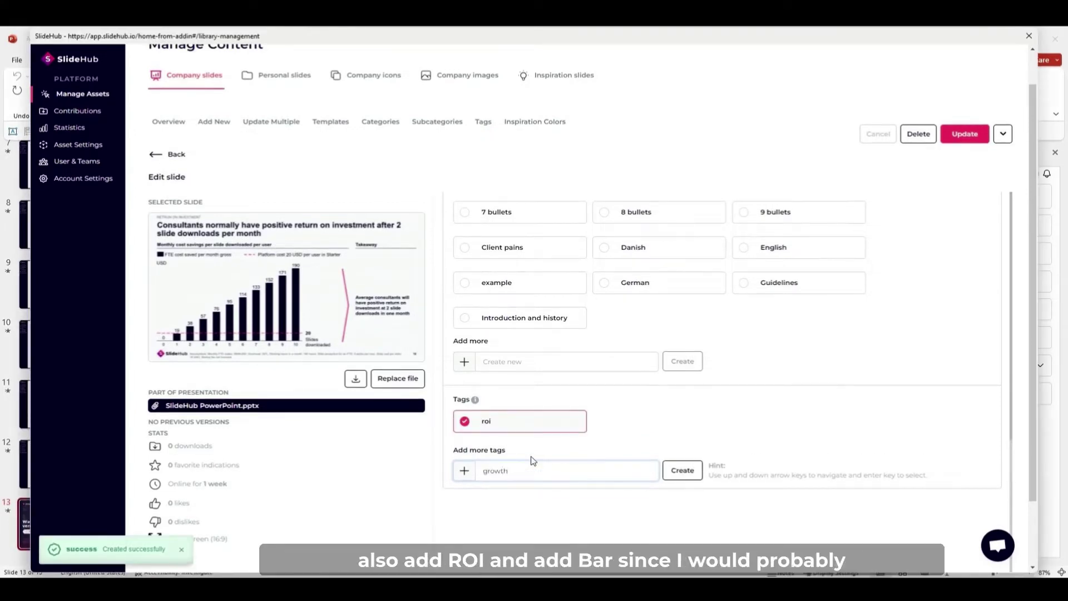
{"action": "key", "text": "Return"}
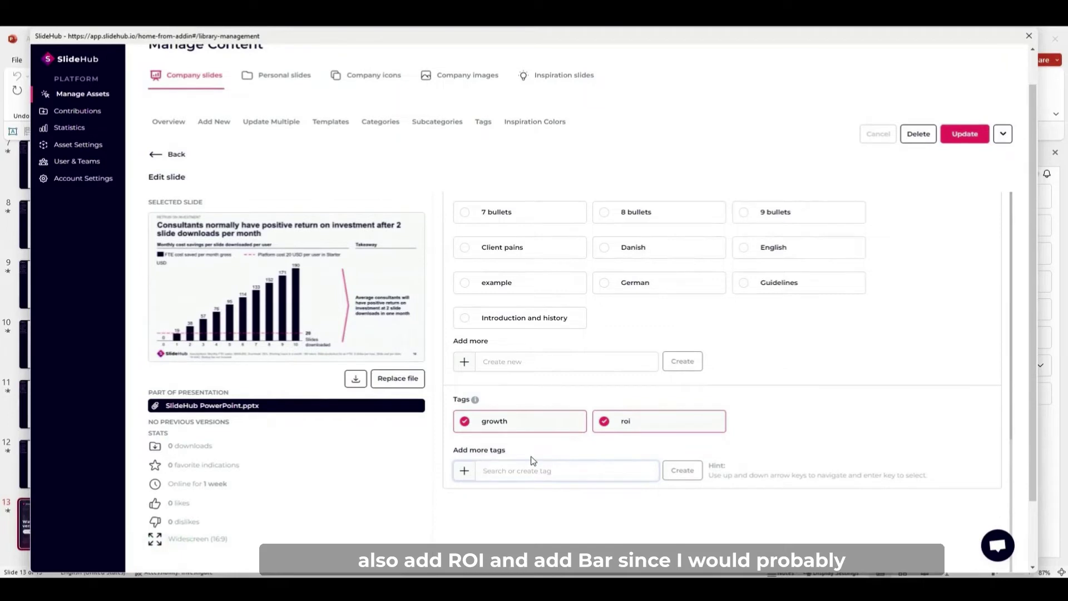
{"action": "type", "text": "bar"}
{"action": "key", "text": "Return"}
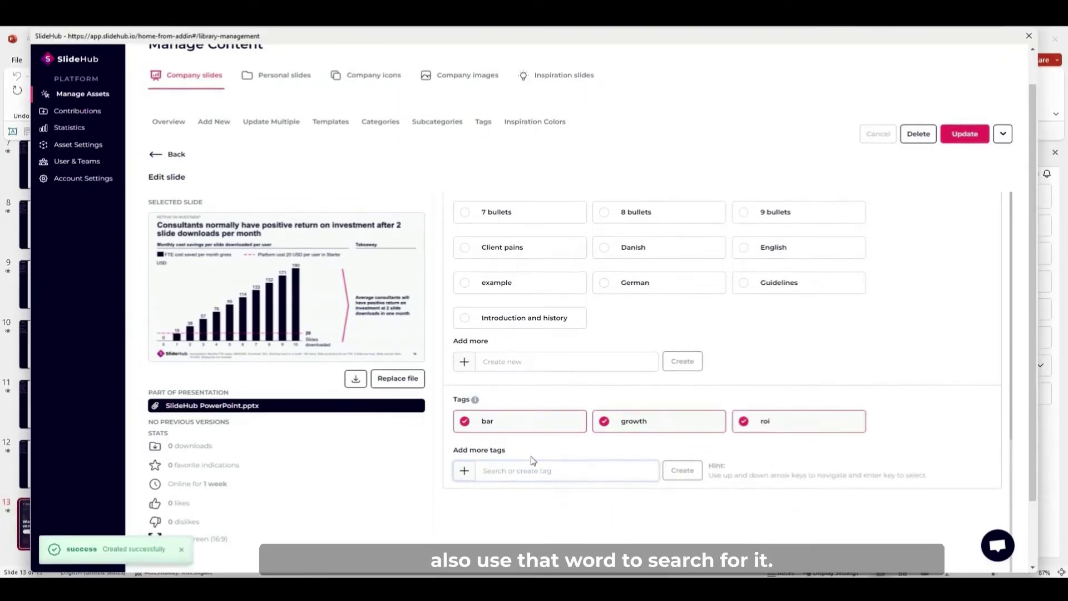
Tick the English shared subcategory on the slide and save it with Update.
{"action": "scroll", "coordinate": [603, 379], "scroll_direction": "up", "scroll_amount": 1}
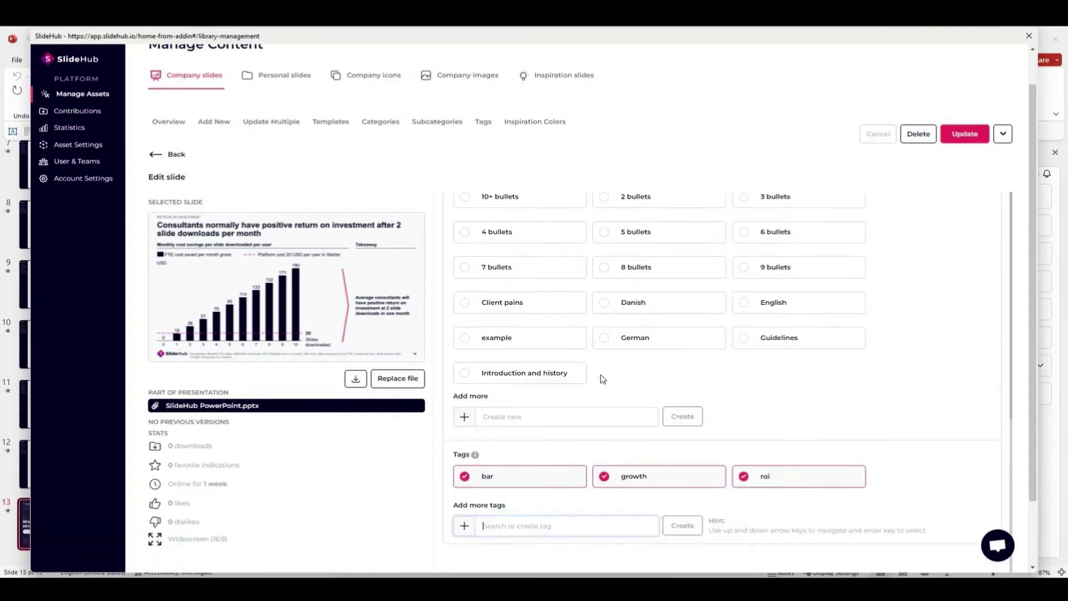
{"action": "scroll", "coordinate": [603, 379], "scroll_direction": "up", "scroll_amount": 1}
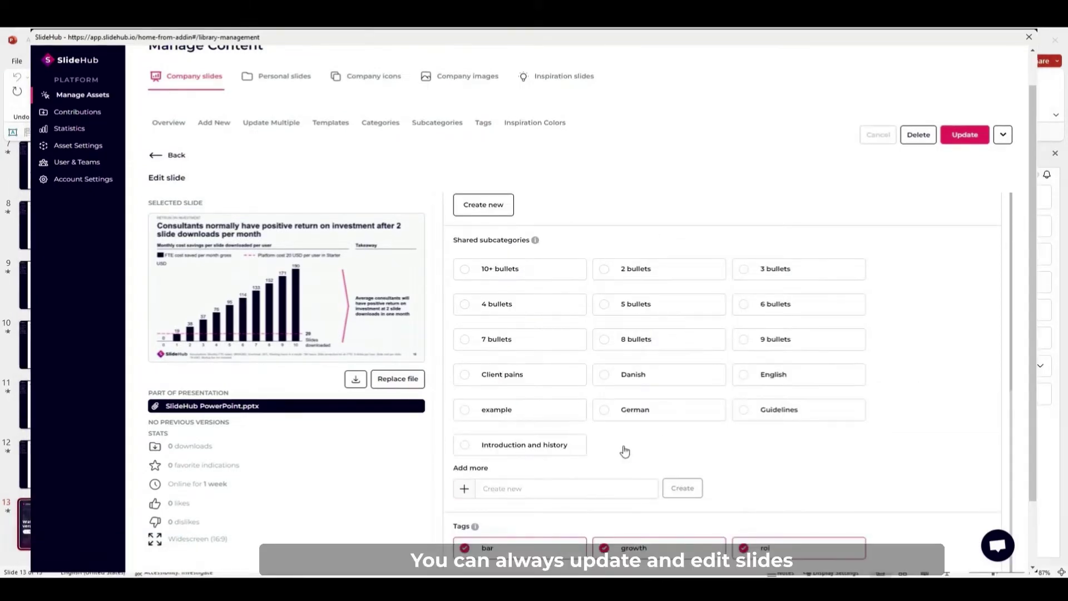
{"action": "left_click", "coordinate": [747, 375]}
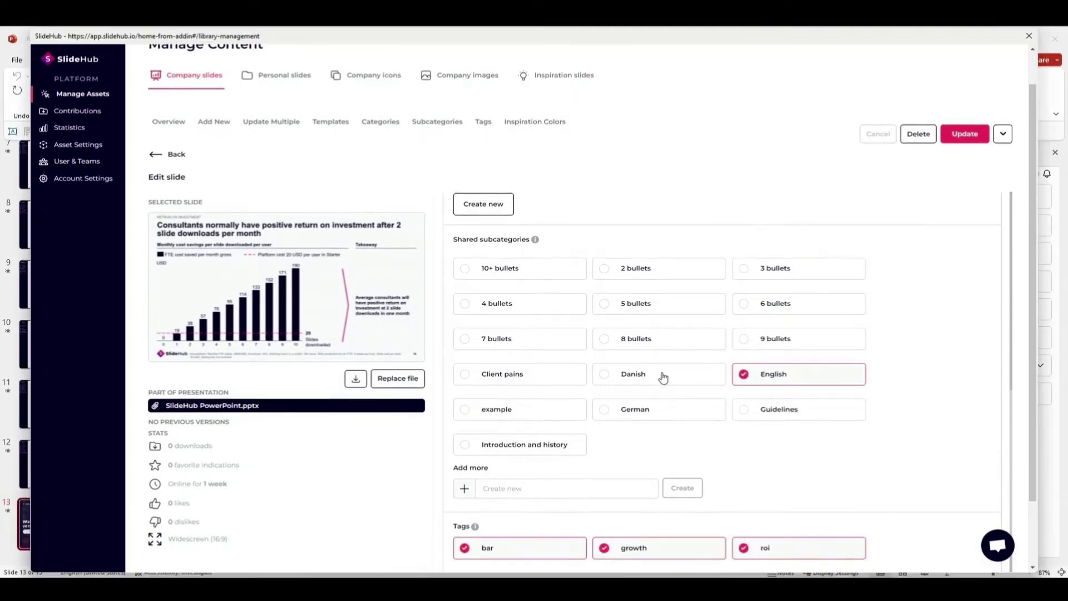
{"action": "scroll", "coordinate": [664, 378], "scroll_direction": "up", "scroll_amount": 2}
{"action": "scroll", "coordinate": [663, 378], "scroll_direction": "up", "scroll_amount": 2}
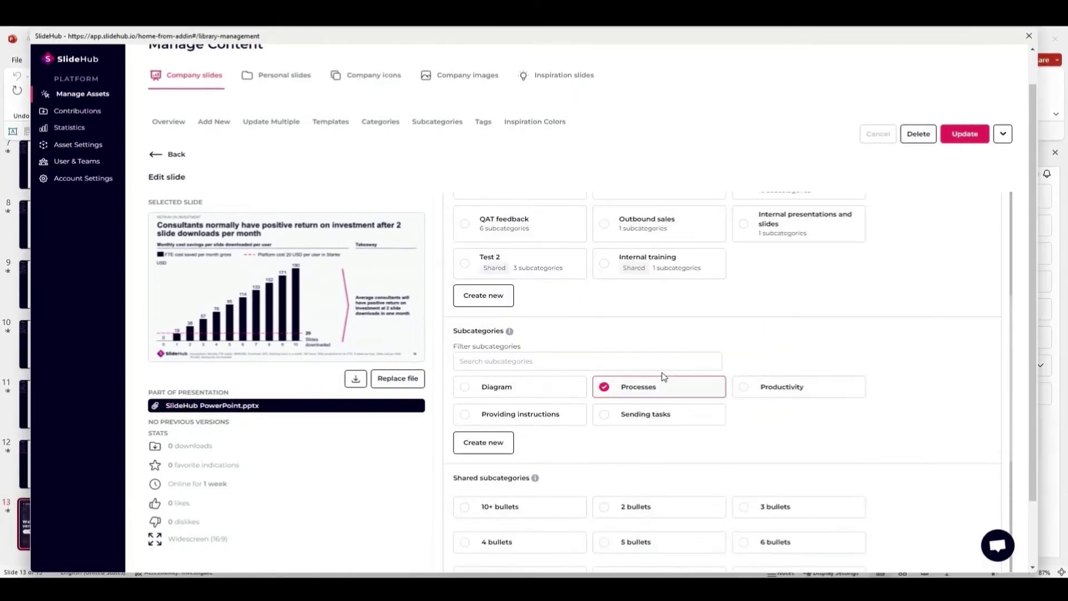
{"action": "scroll", "coordinate": [663, 378], "scroll_direction": "up", "scroll_amount": 3}
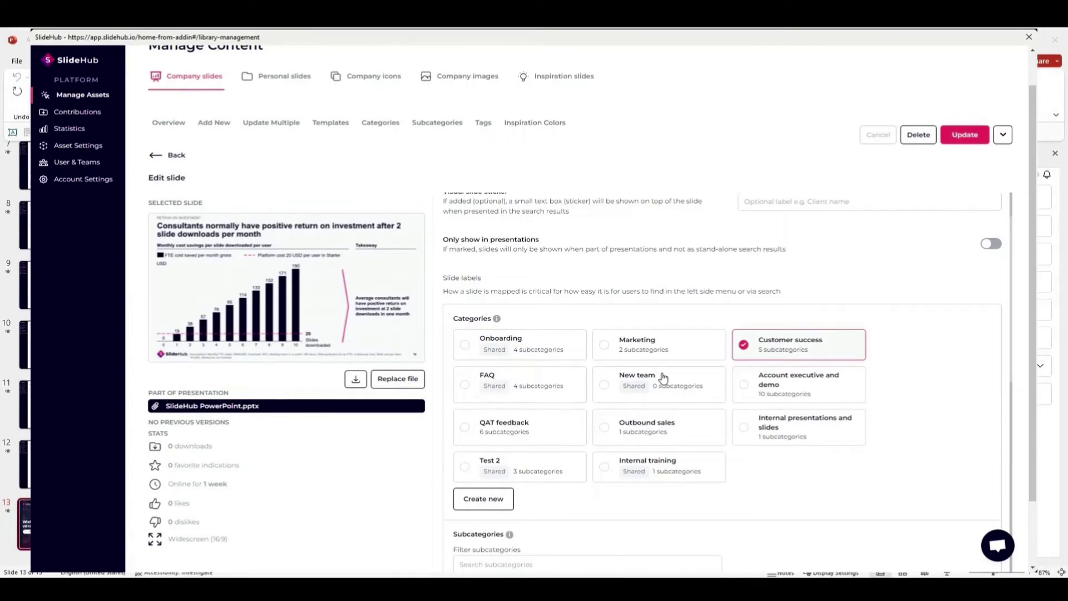
{"action": "left_click", "coordinate": [964, 135]}
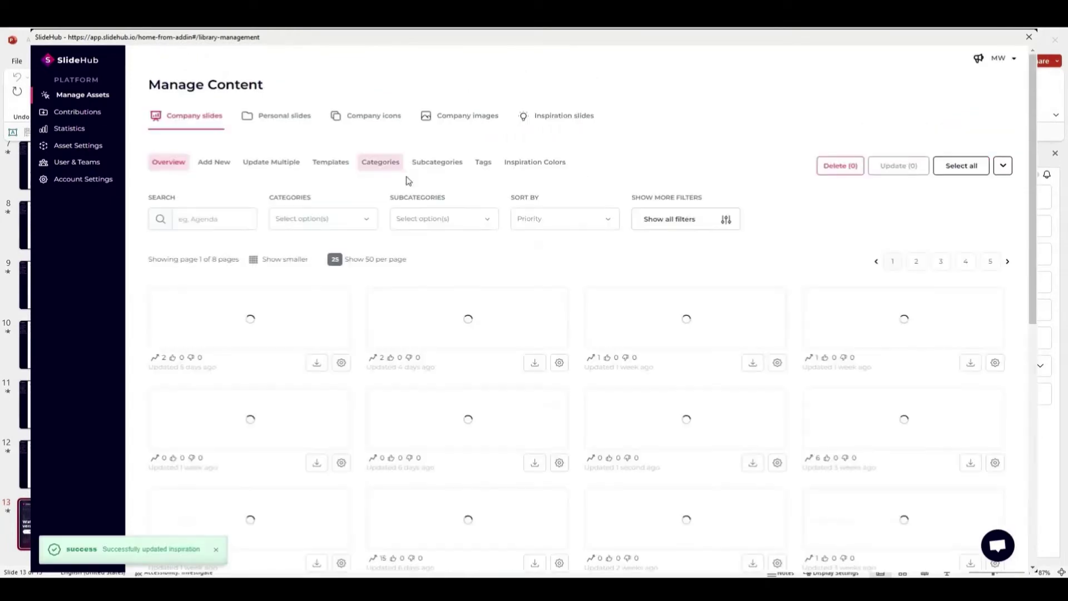
Show the Company slides Categories list.
{"action": "left_click", "coordinate": [375, 165]}
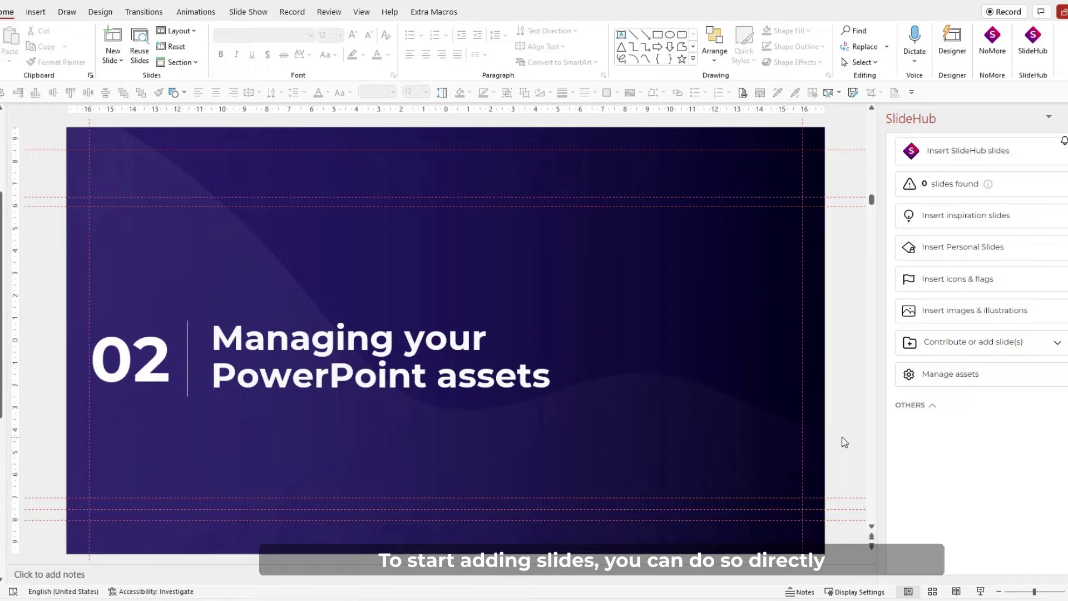
Go to Manage assets from the SlideHub add-in pane and choose Add New.
{"action": "left_click", "coordinate": [933, 379]}
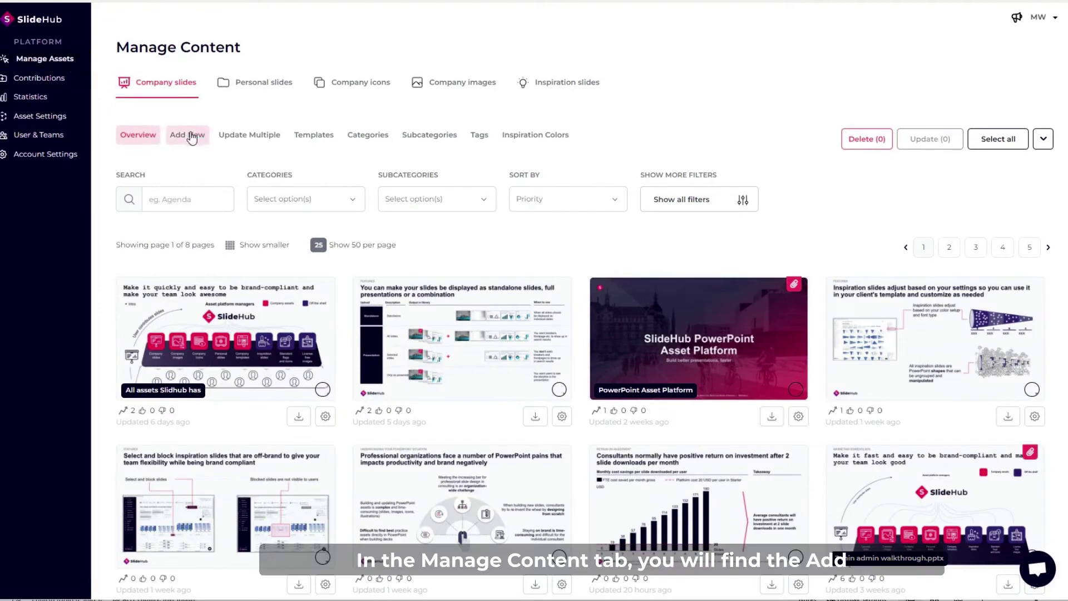
{"action": "left_click", "coordinate": [192, 135]}
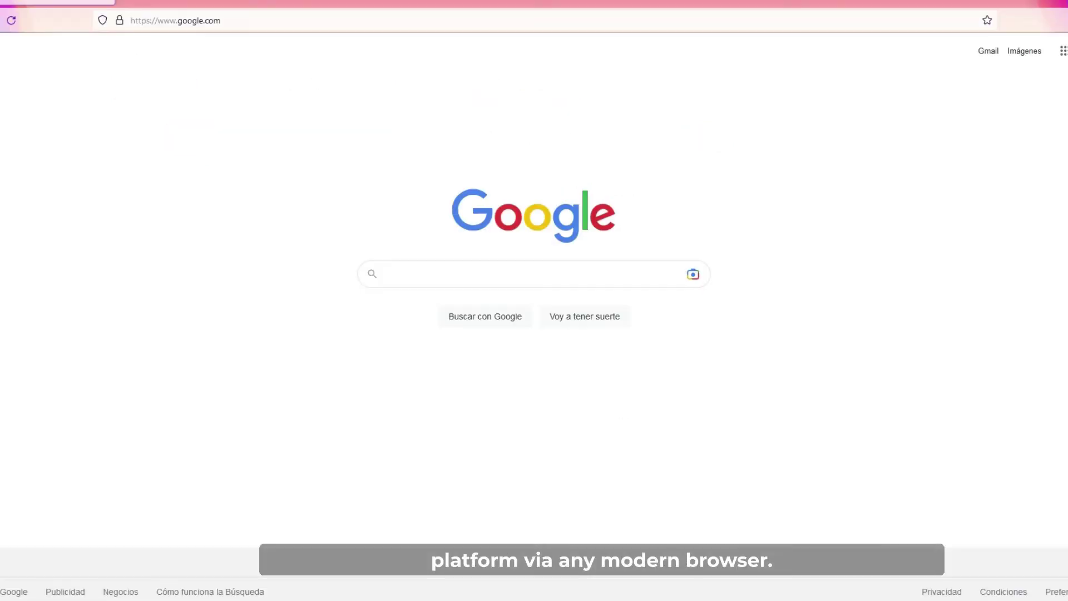
Load app.slidehub.io, sign in with the account e-mail, and go to Manage Assets.
{"action": "left_click", "coordinate": [239, 21]}
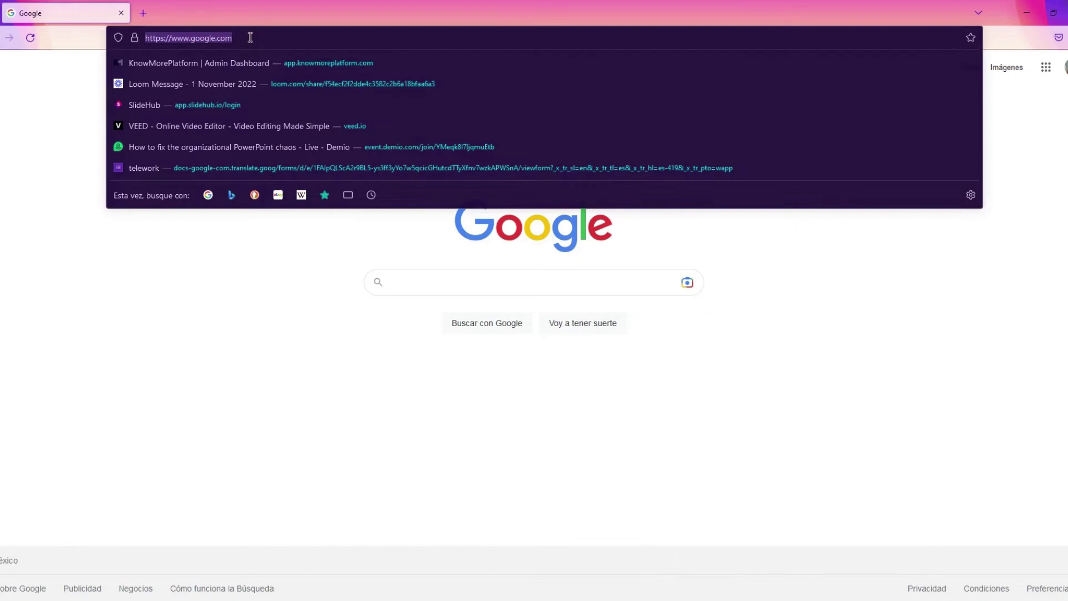
{"action": "type", "text": "app.slidehub.io"}
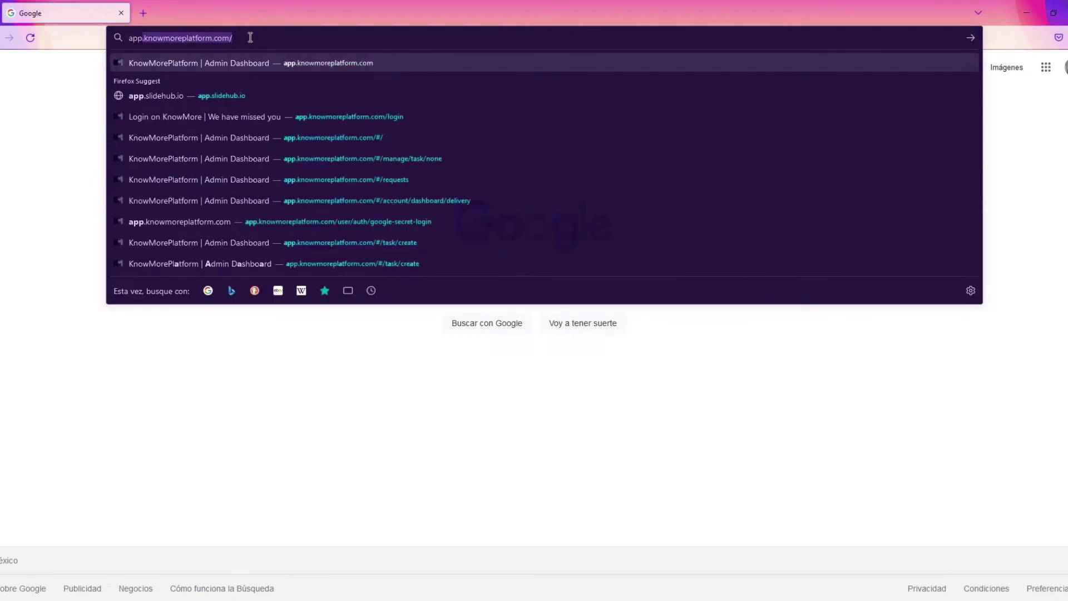
{"action": "key", "text": "Return"}
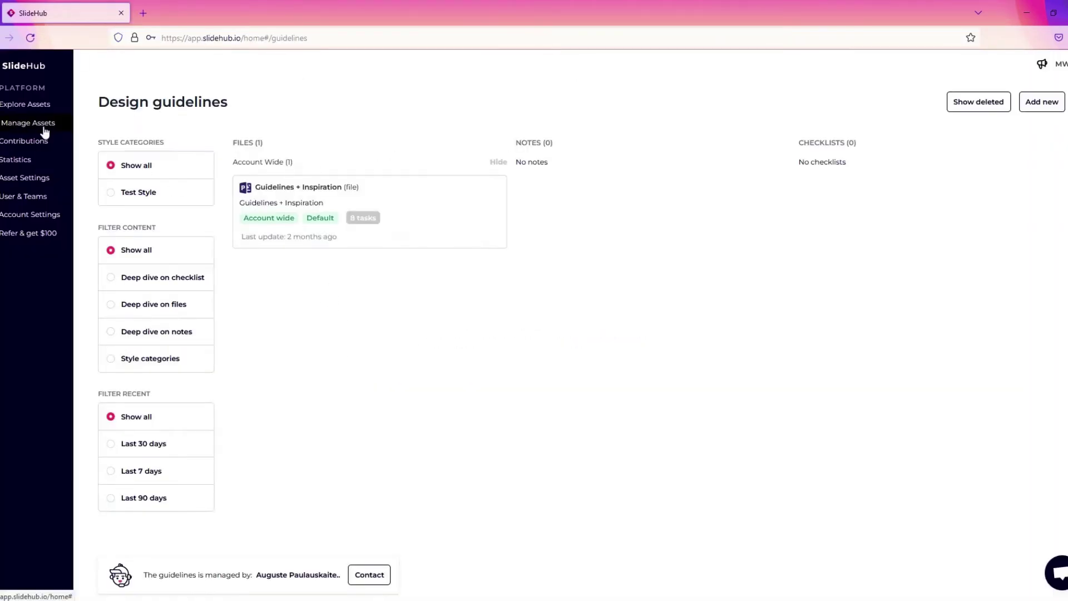
{"action": "left_click", "coordinate": [44, 128]}
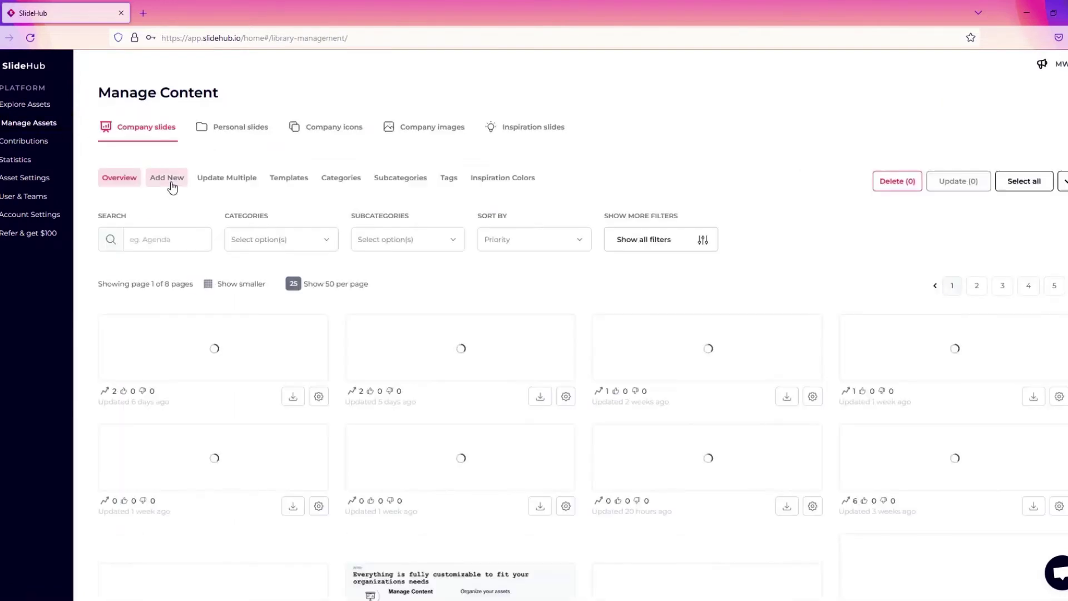
Upload THUMBNAILS.PPTX under Add New and choose to add it as stand-alone slides.
{"action": "left_click", "coordinate": [167, 177]}
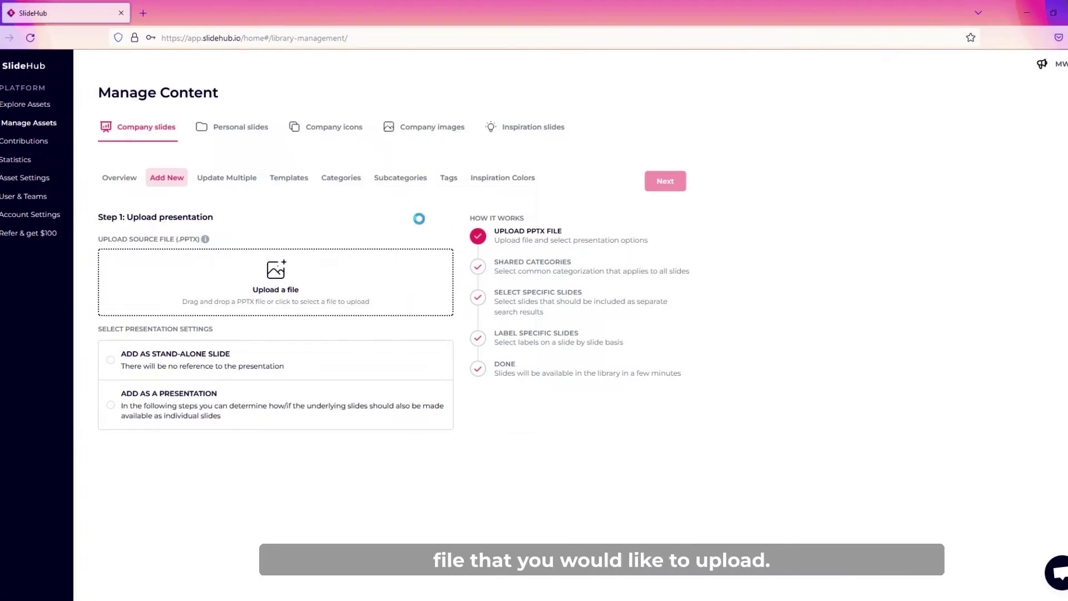
{"action": "left_click_drag", "start_coordinate": [419, 217], "coordinate": [276, 282]}
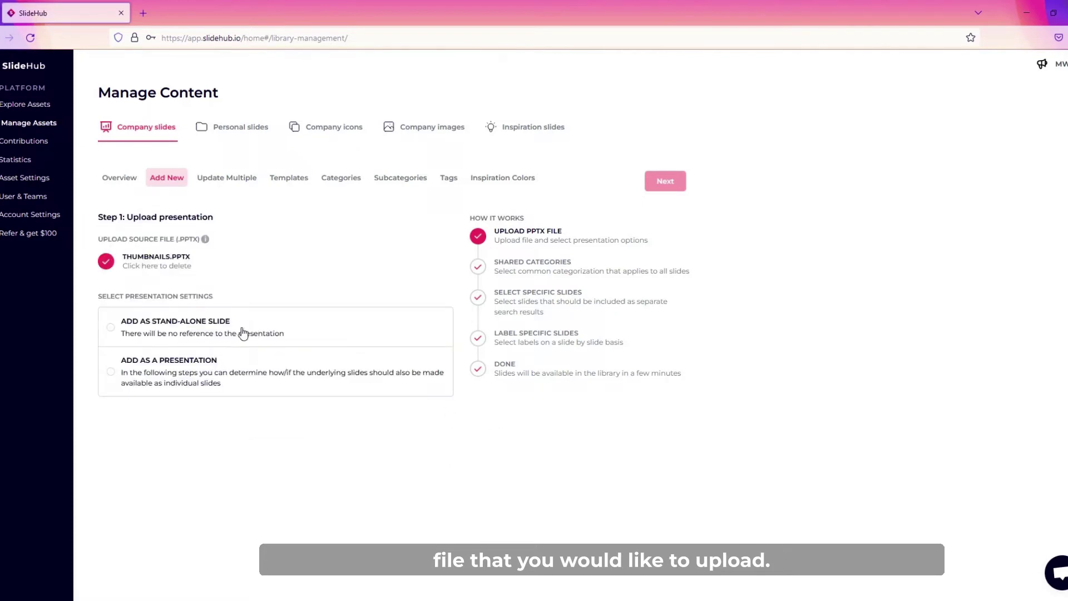
{"action": "left_click", "coordinate": [210, 333]}
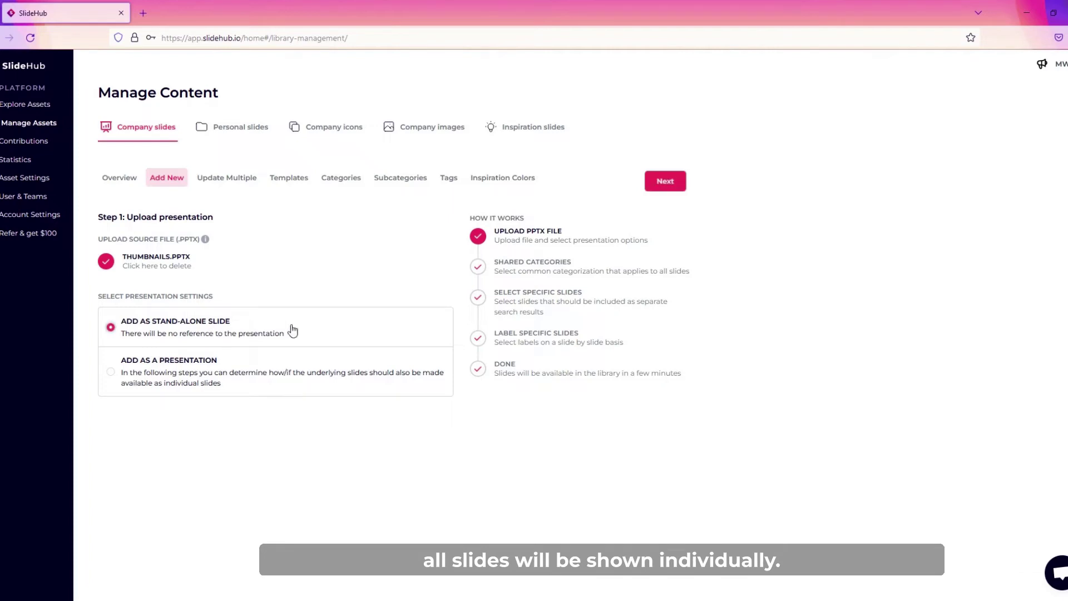
Apply the Marketing and Outbound sales categories as shared labels to all slides.
{"action": "left_click", "coordinate": [662, 187]}
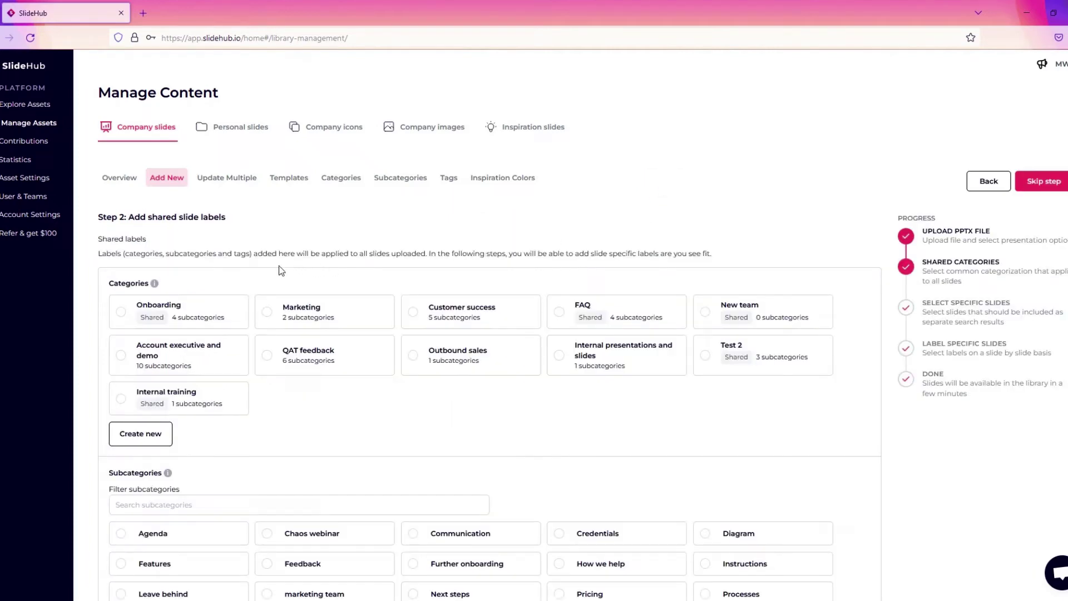
{"action": "scroll", "coordinate": [275, 264], "scroll_direction": "down", "scroll_amount": 1}
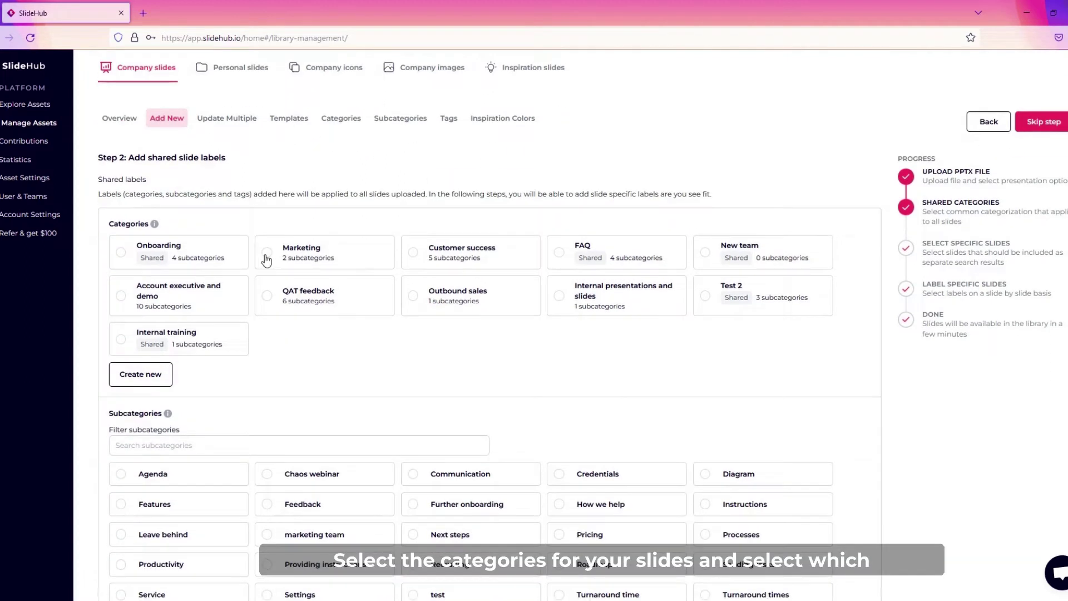
{"action": "left_click", "coordinate": [268, 259]}
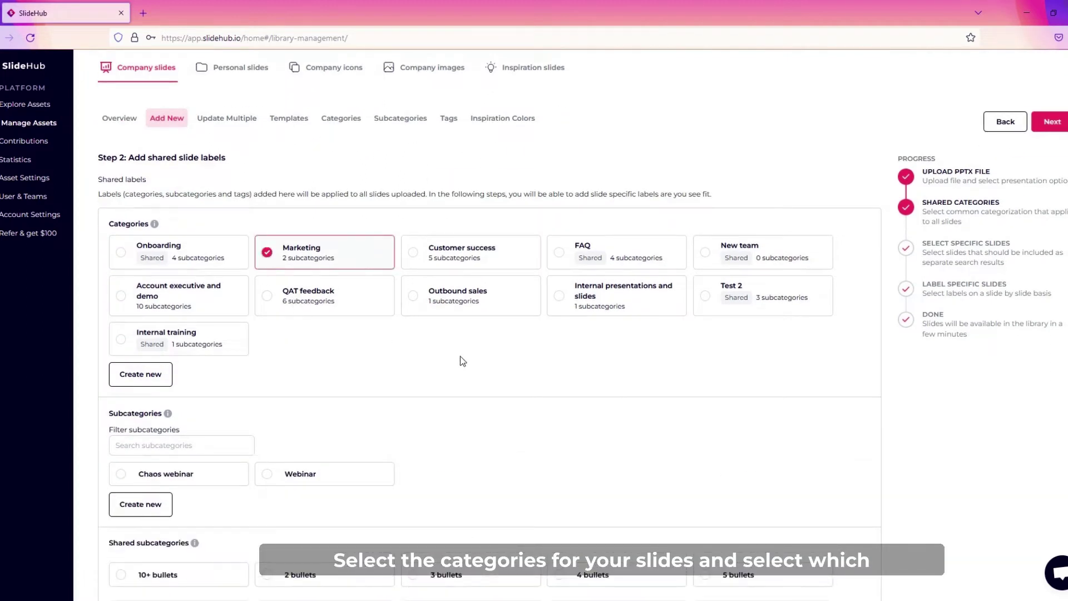
{"action": "left_click", "coordinate": [421, 300]}
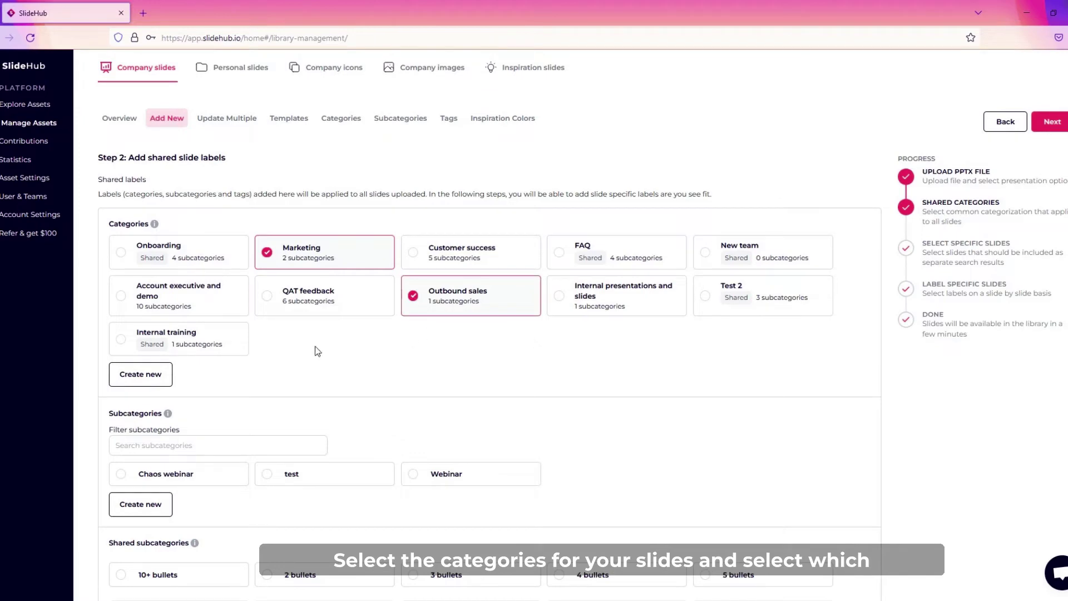
{"action": "scroll", "coordinate": [306, 341], "scroll_direction": "down", "scroll_amount": 2}
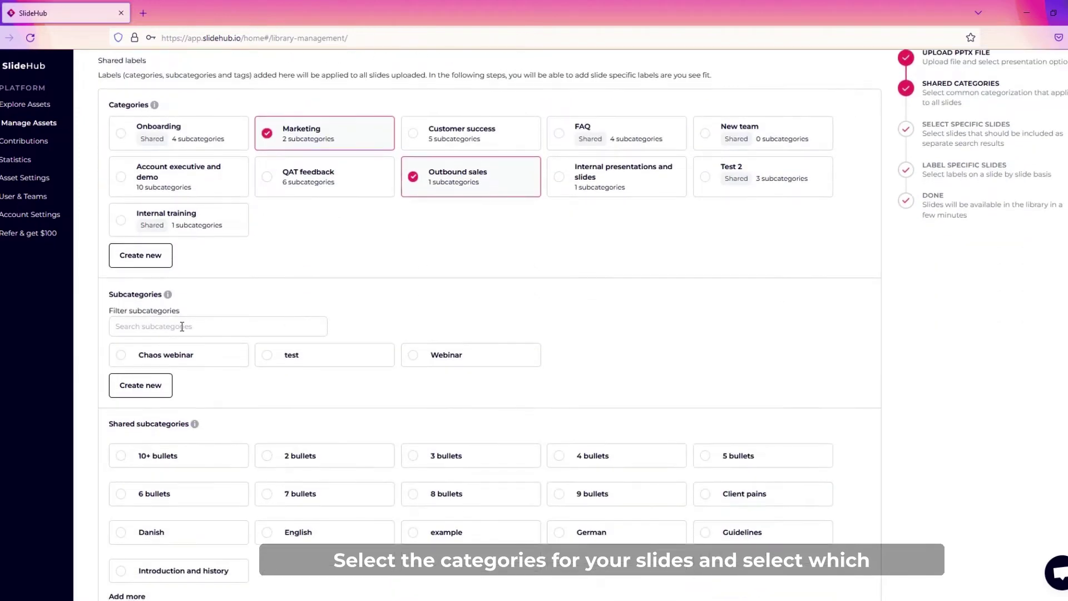
Create and save a new YouTube subcategory, then continue to slide selection.
{"action": "left_click", "coordinate": [155, 384]}
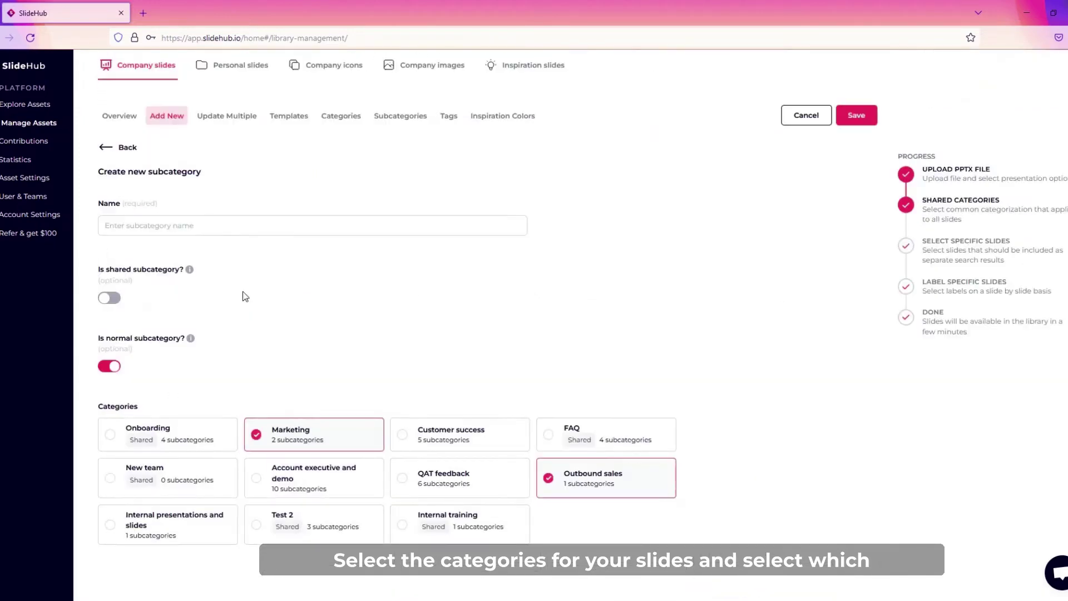
{"action": "type", "text": "YouTube"}
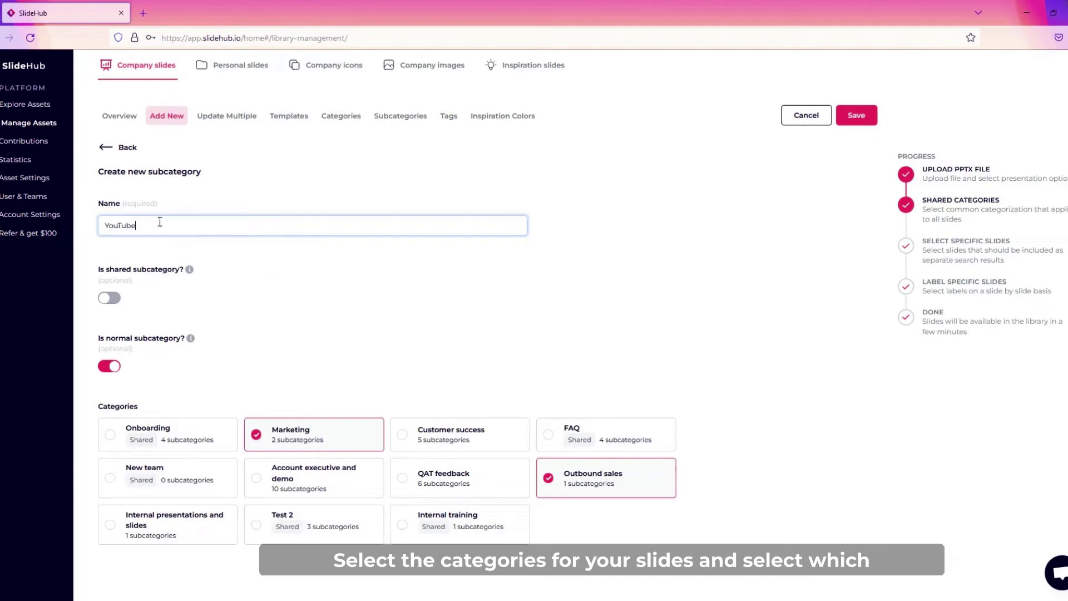
{"action": "left_click", "coordinate": [856, 117]}
{"action": "scroll", "coordinate": [265, 382], "scroll_direction": "down", "scroll_amount": 5}
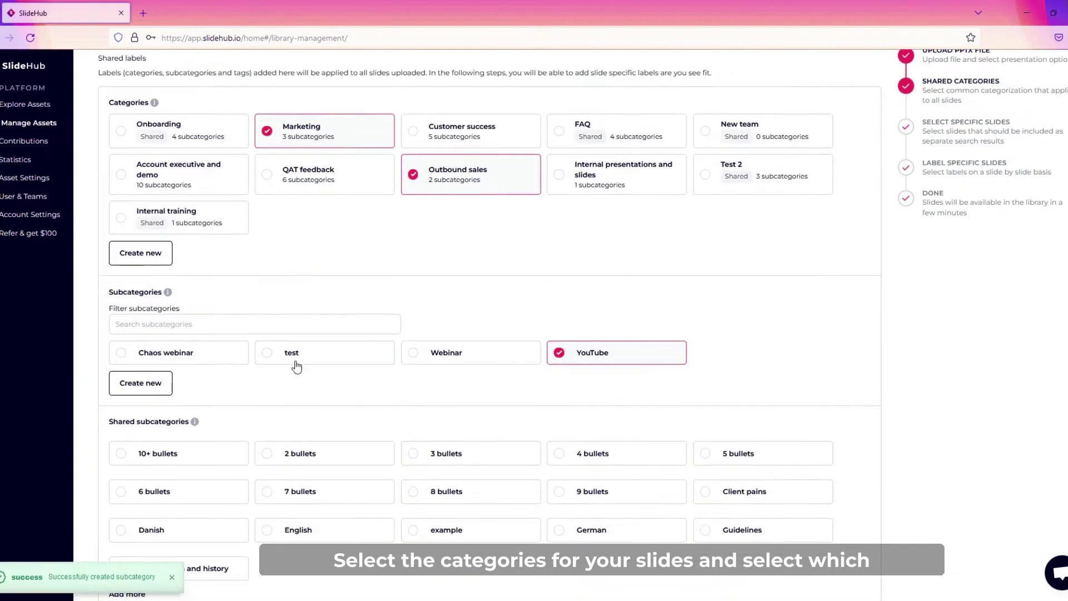
{"action": "scroll", "coordinate": [411, 391], "scroll_direction": "down", "scroll_amount": 2}
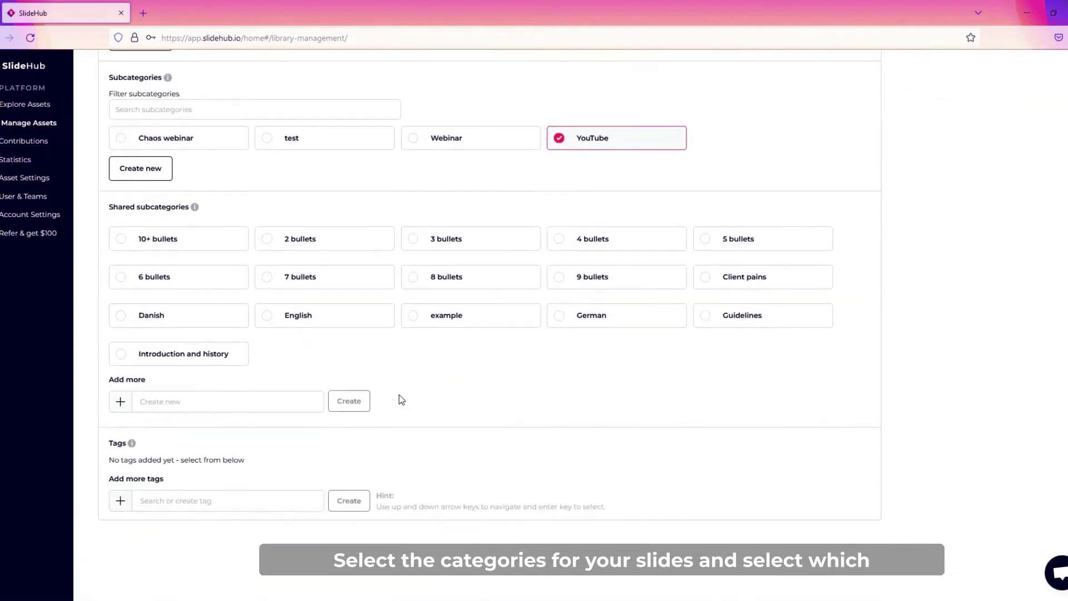
{"action": "scroll", "coordinate": [542, 436], "scroll_direction": "up", "scroll_amount": 3}
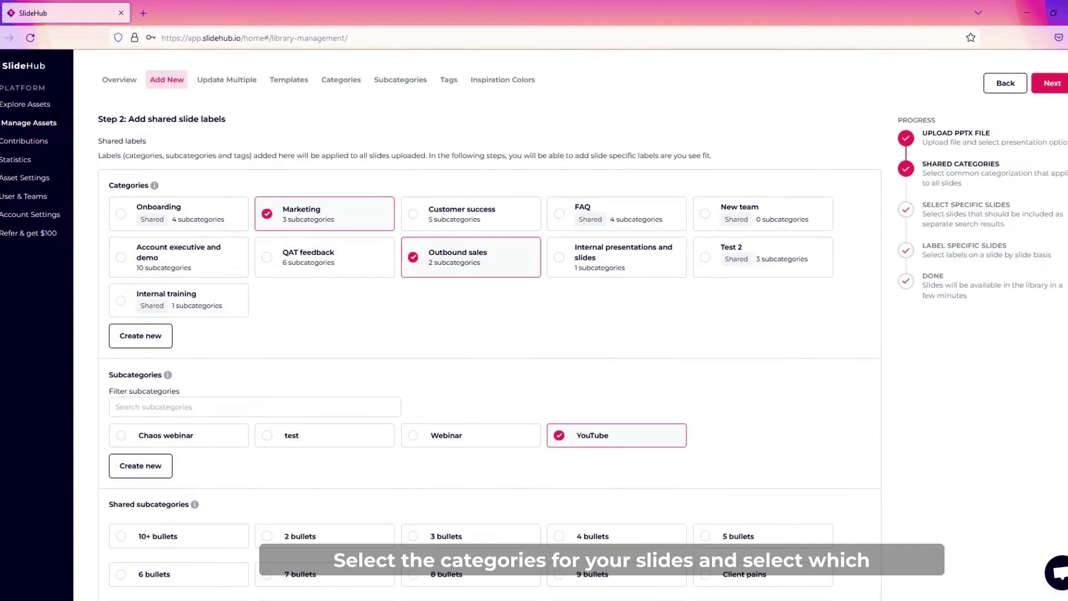
{"action": "left_click", "coordinate": [1054, 86]}
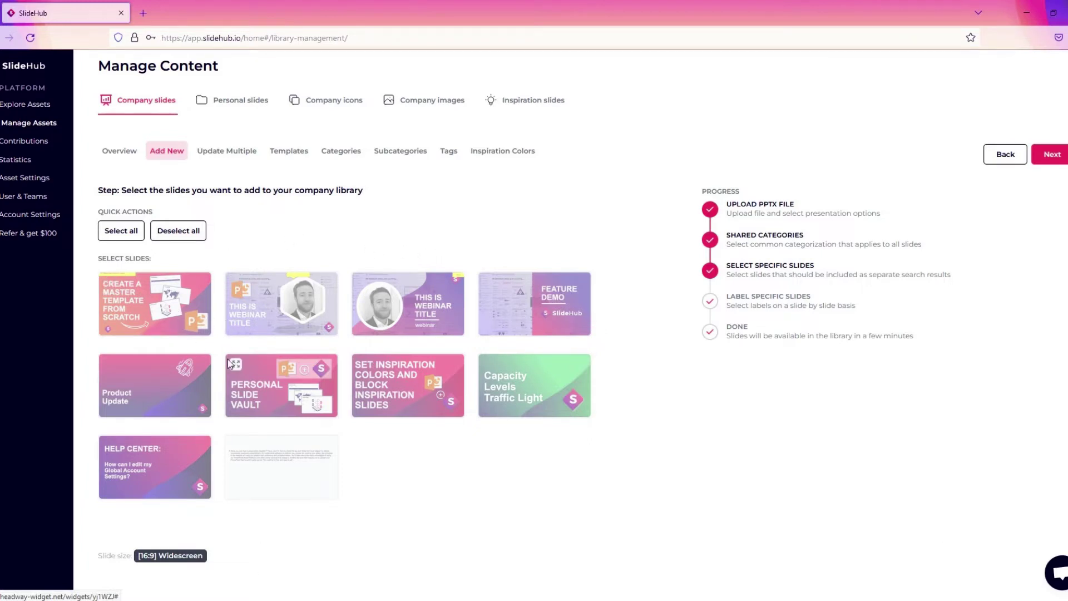
Select Feature Demo, Product Update, Capacity Levels, Personal Slide Vault and Help Center, then continue.
{"action": "left_click", "coordinate": [173, 378]}
{"action": "left_click", "coordinate": [504, 320]}
{"action": "left_click", "coordinate": [519, 384]}
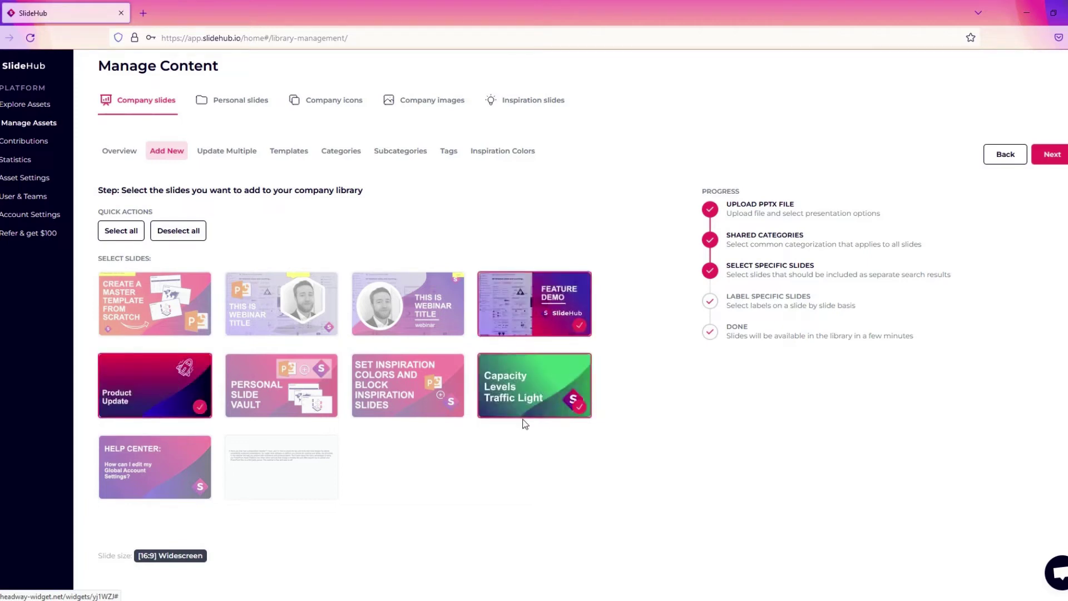
{"action": "left_click", "coordinate": [271, 396]}
{"action": "left_click", "coordinate": [173, 462]}
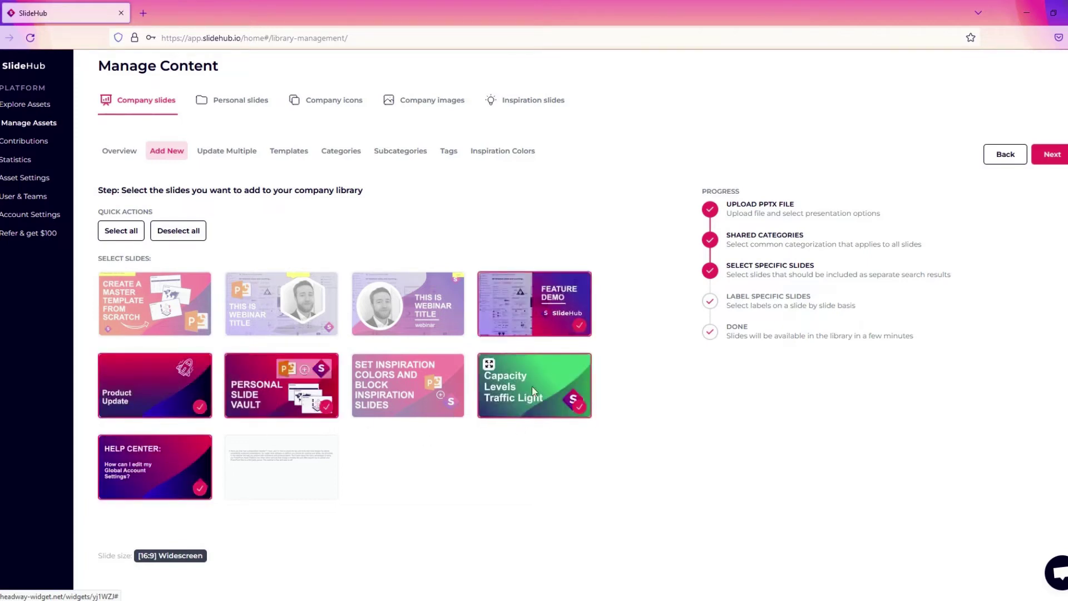
{"action": "left_click", "coordinate": [1048, 157]}
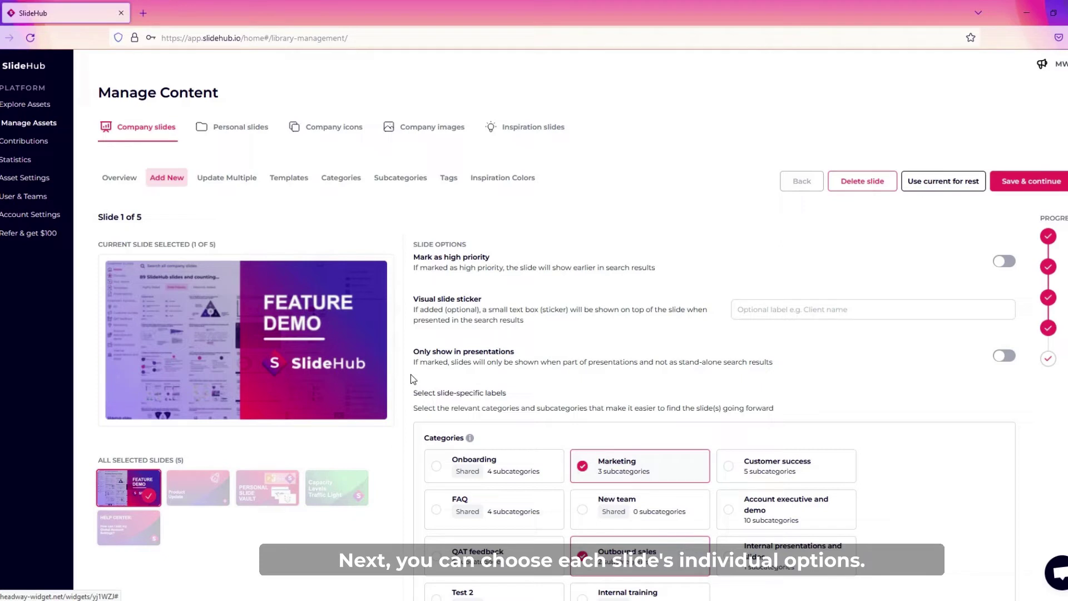
Give the Feature Demo slide sticker 'Demos' and subcategories Features, How we help, marketing team.
{"action": "scroll", "coordinate": [409, 372], "scroll_direction": "down", "scroll_amount": 1}
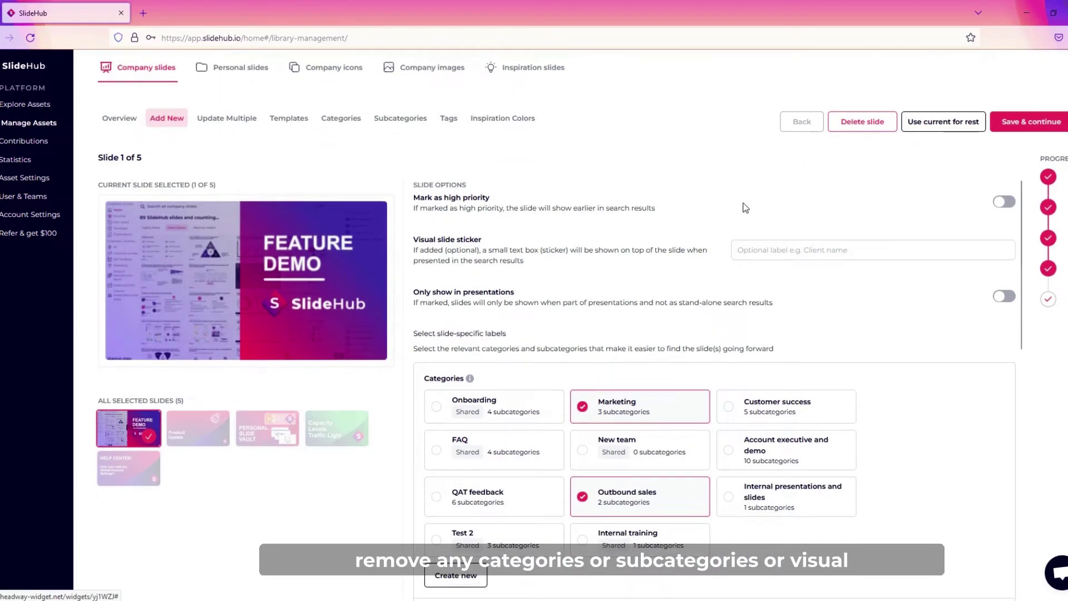
{"action": "left_click", "coordinate": [759, 253]}
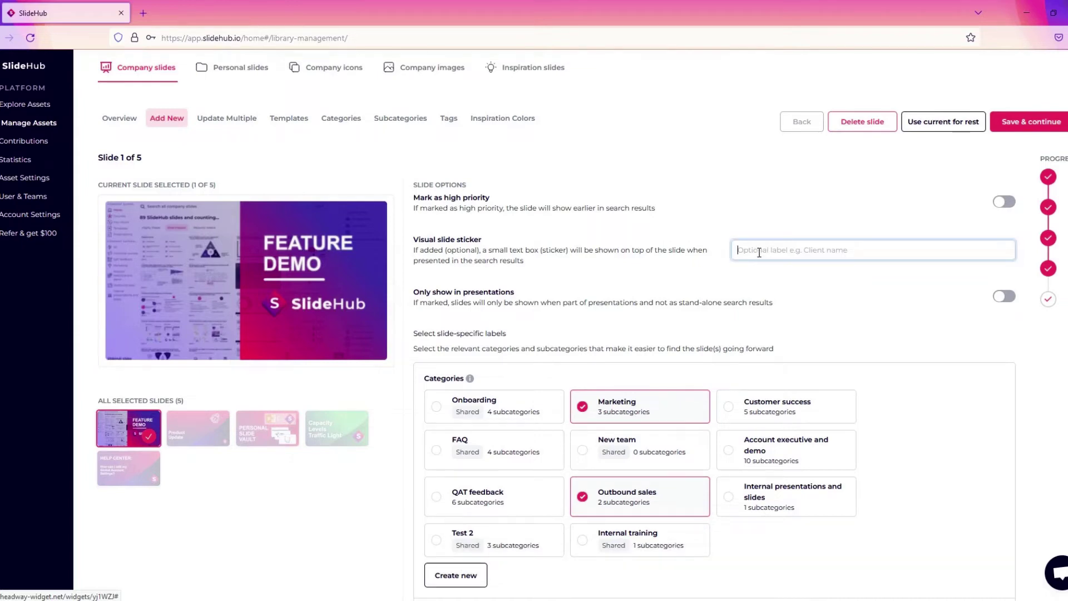
{"action": "type", "text": "Demos"}
{"action": "scroll", "coordinate": [699, 432], "scroll_direction": "down", "scroll_amount": 8}
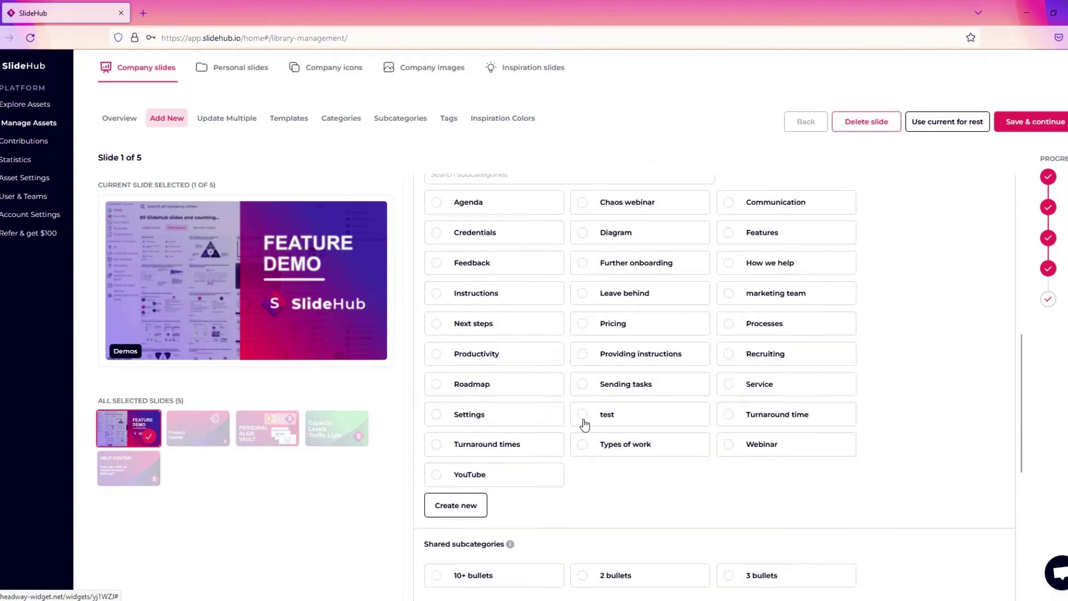
{"action": "left_click", "coordinate": [725, 234]}
{"action": "left_click", "coordinate": [727, 264]}
{"action": "left_click", "coordinate": [729, 295]}
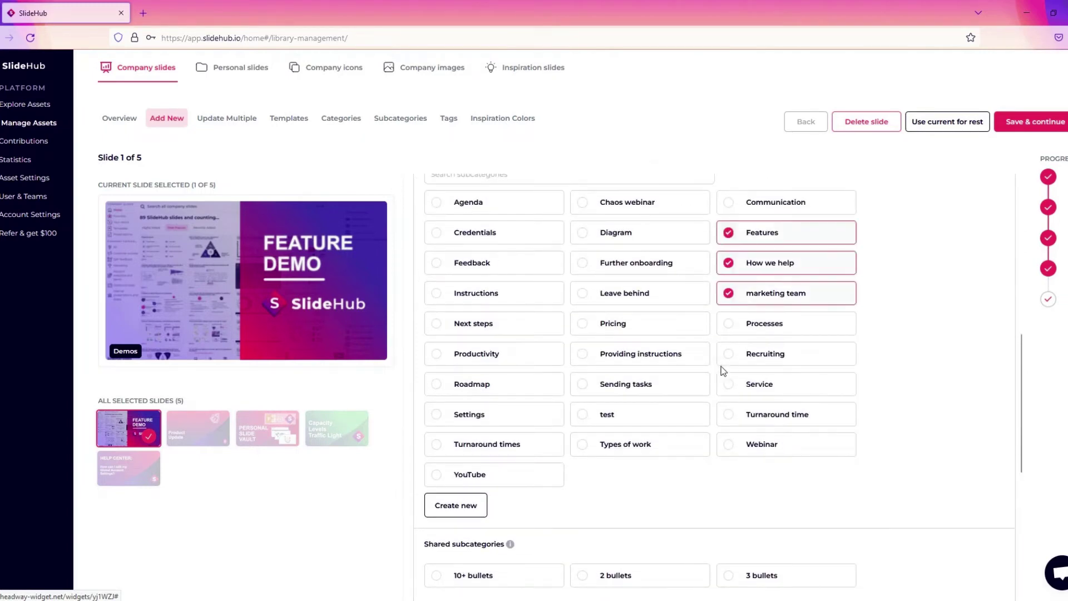
Add the tags thumbnail and gradient to the slide.
{"action": "scroll", "coordinate": [723, 371], "scroll_direction": "up", "scroll_amount": 2}
{"action": "scroll", "coordinate": [723, 371], "scroll_direction": "down", "scroll_amount": 3}
{"action": "scroll", "coordinate": [723, 373], "scroll_direction": "up", "scroll_amount": 2}
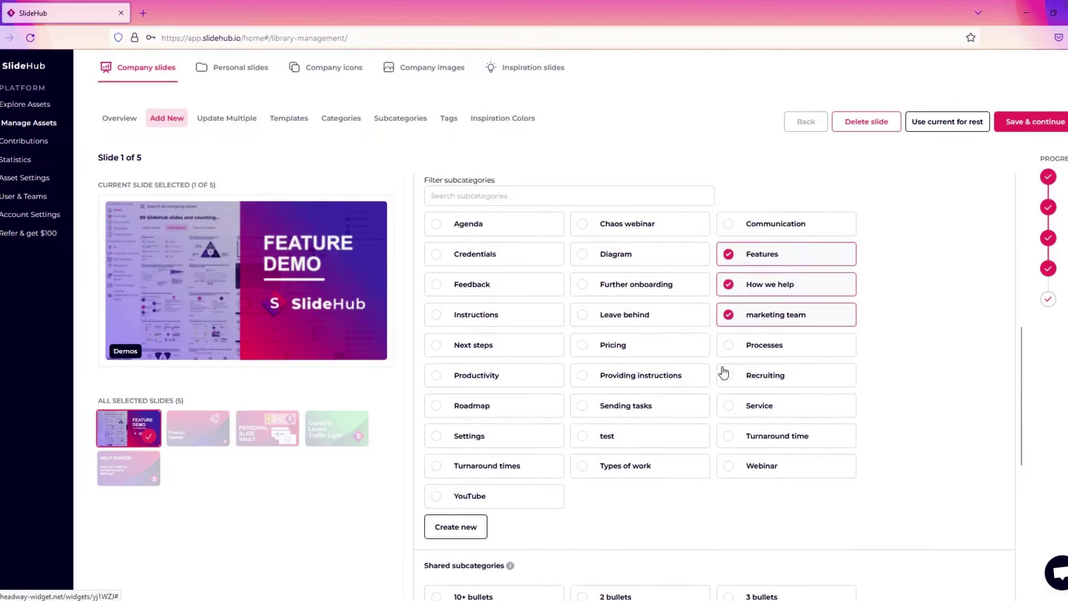
{"action": "scroll", "coordinate": [723, 372], "scroll_direction": "up", "scroll_amount": 3}
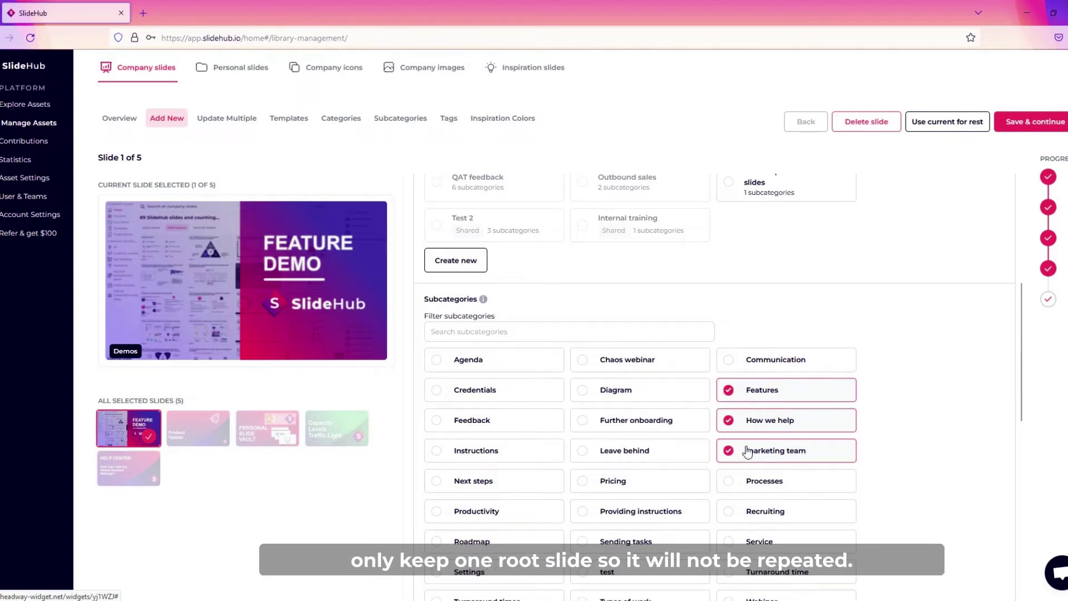
{"action": "scroll", "coordinate": [747, 451], "scroll_direction": "down", "scroll_amount": 7}
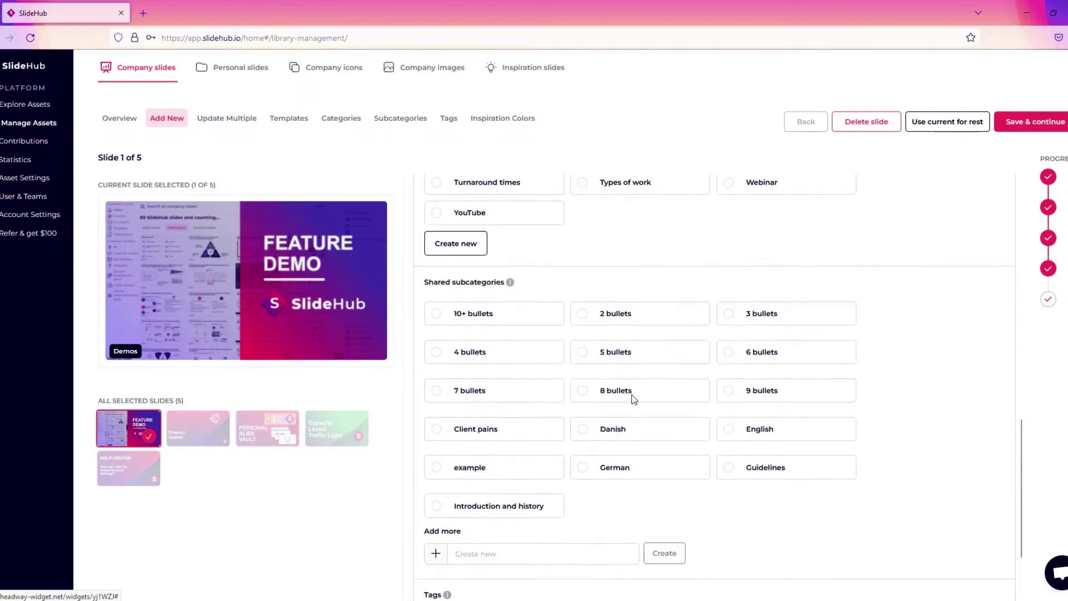
{"action": "scroll", "coordinate": [634, 399], "scroll_direction": "down", "scroll_amount": 2}
{"action": "scroll", "coordinate": [713, 393], "scroll_direction": "down", "scroll_amount": 1}
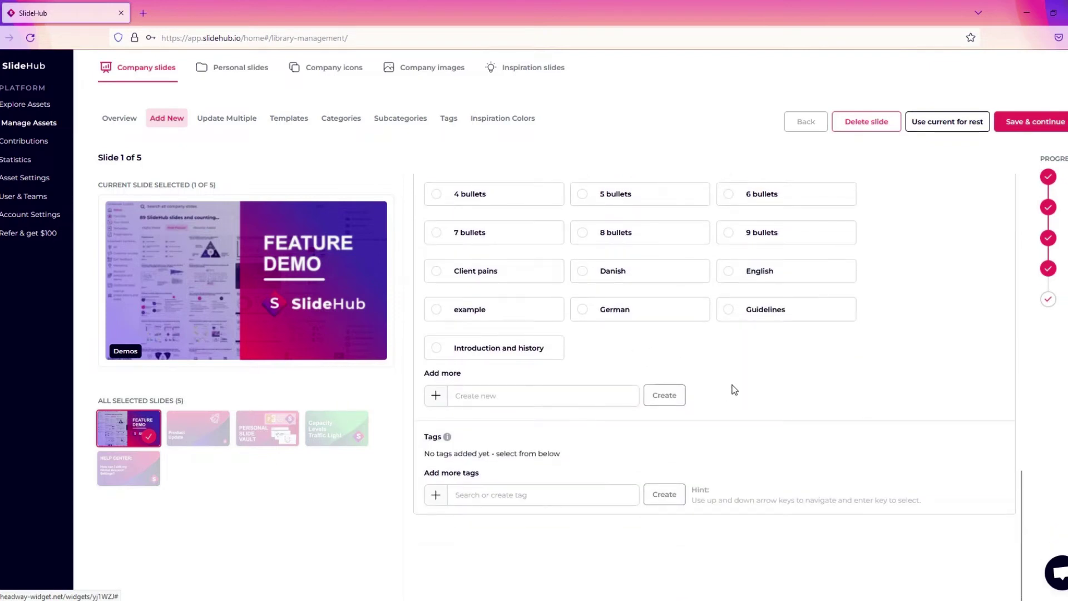
{"action": "left_click", "coordinate": [503, 490]}
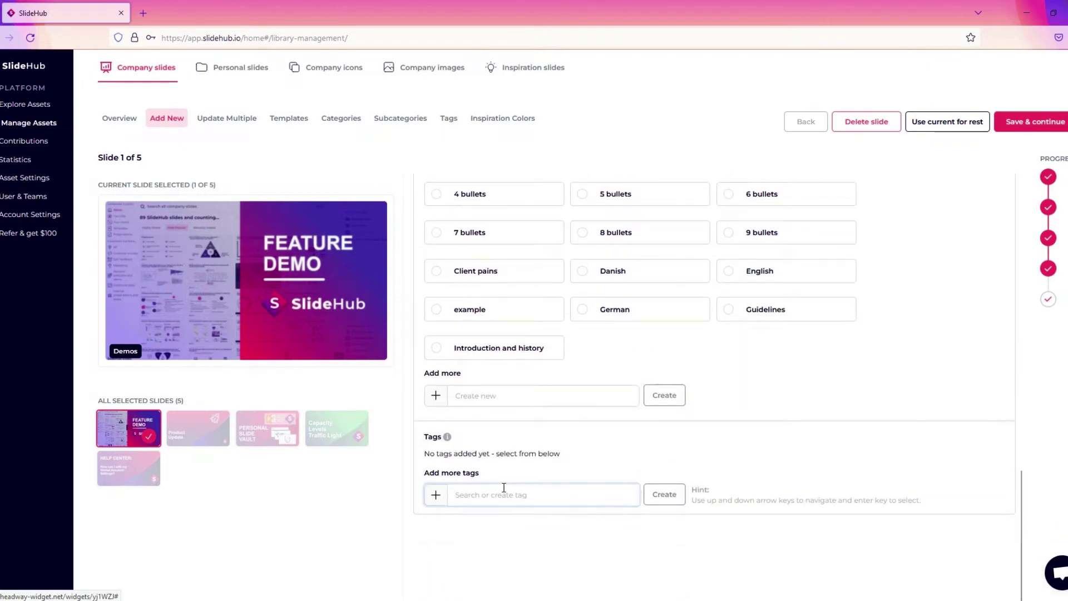
{"action": "type", "text": "thumbnail"}
{"action": "key", "text": "Return"}
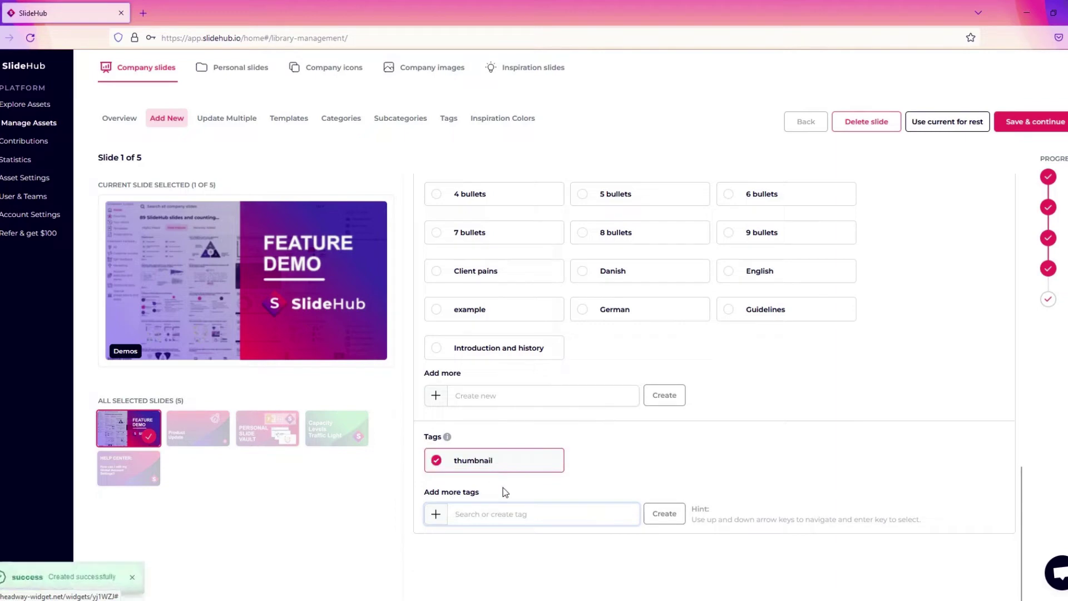
{"action": "type", "text": "g"}
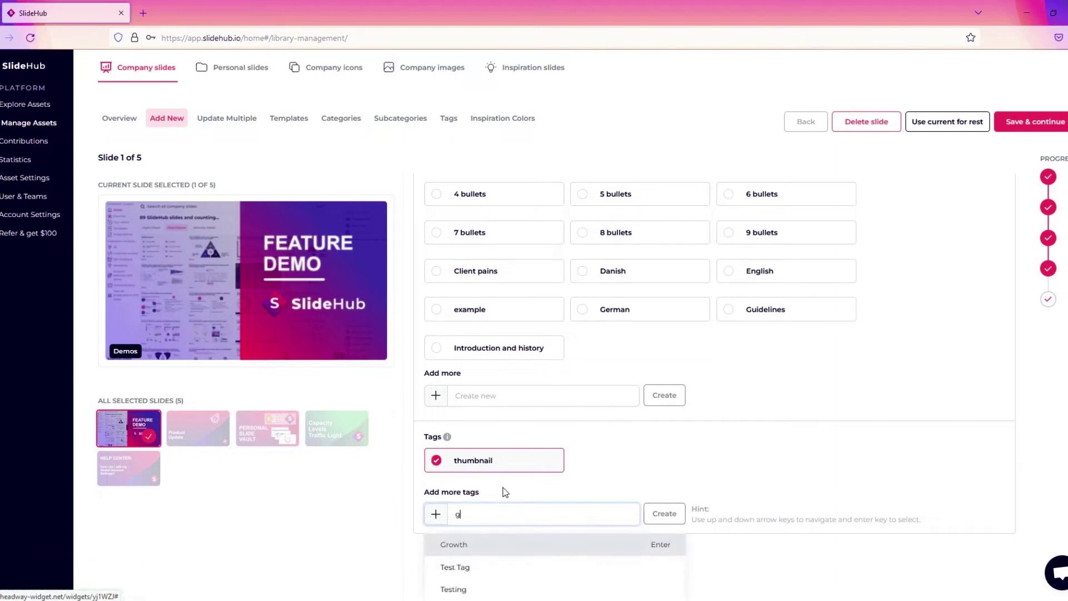
{"action": "key", "text": "Return"}
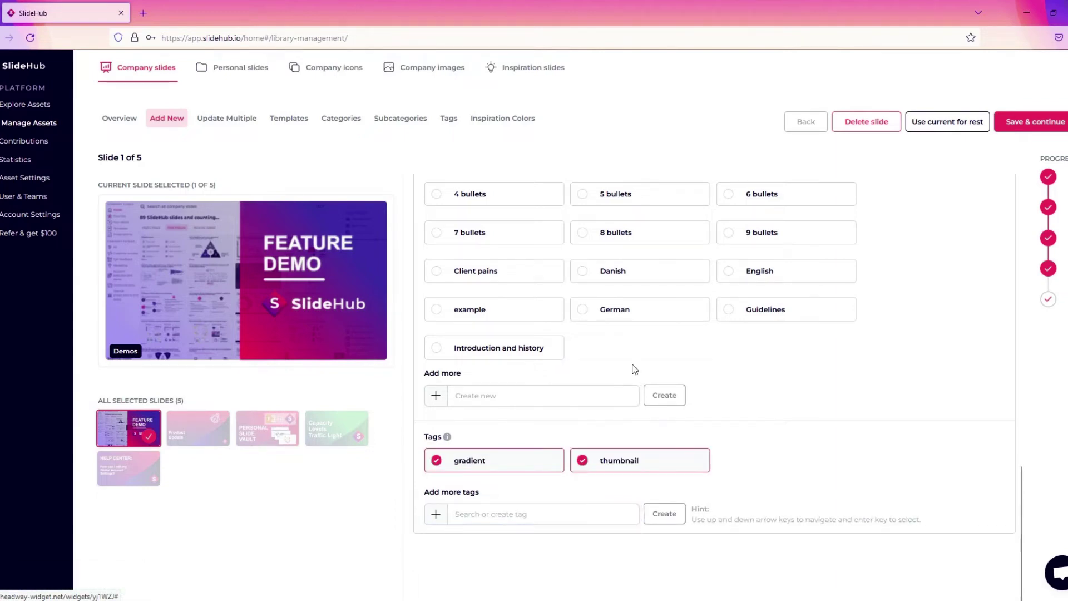
Put the slide in the Marketing category with the YouTube subcategory, then save it.
{"action": "scroll", "coordinate": [612, 352], "scroll_direction": "up", "scroll_amount": 10}
{"action": "scroll", "coordinate": [611, 352], "scroll_direction": "up", "scroll_amount": 2}
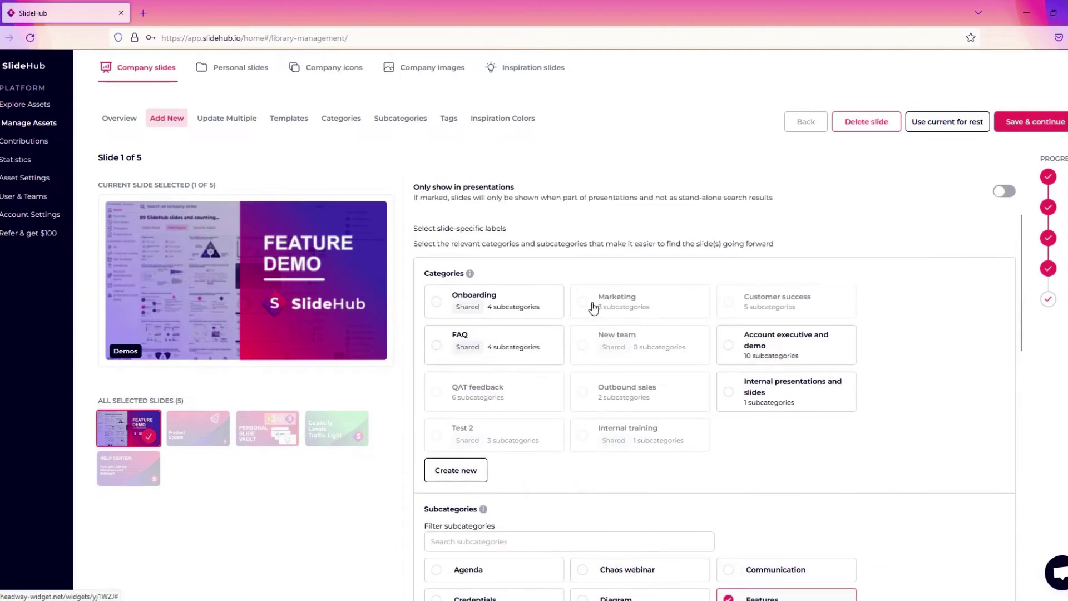
{"action": "left_click", "coordinate": [584, 303]}
{"action": "scroll", "coordinate": [724, 425], "scroll_direction": "down", "scroll_amount": 2}
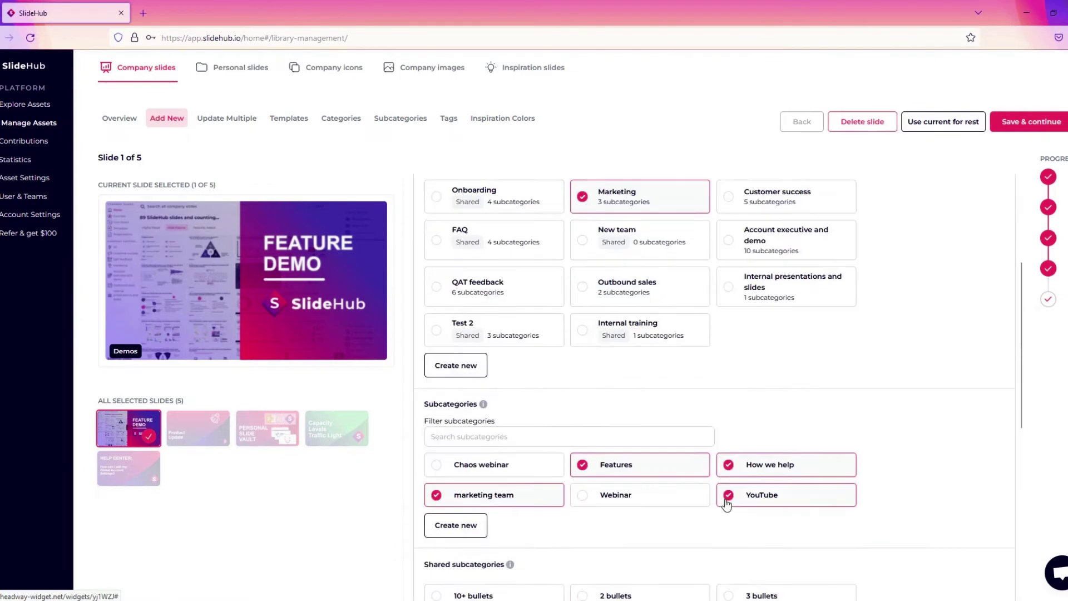
{"action": "left_click", "coordinate": [730, 469]}
{"action": "scroll", "coordinate": [745, 442], "scroll_direction": "down", "scroll_amount": 5}
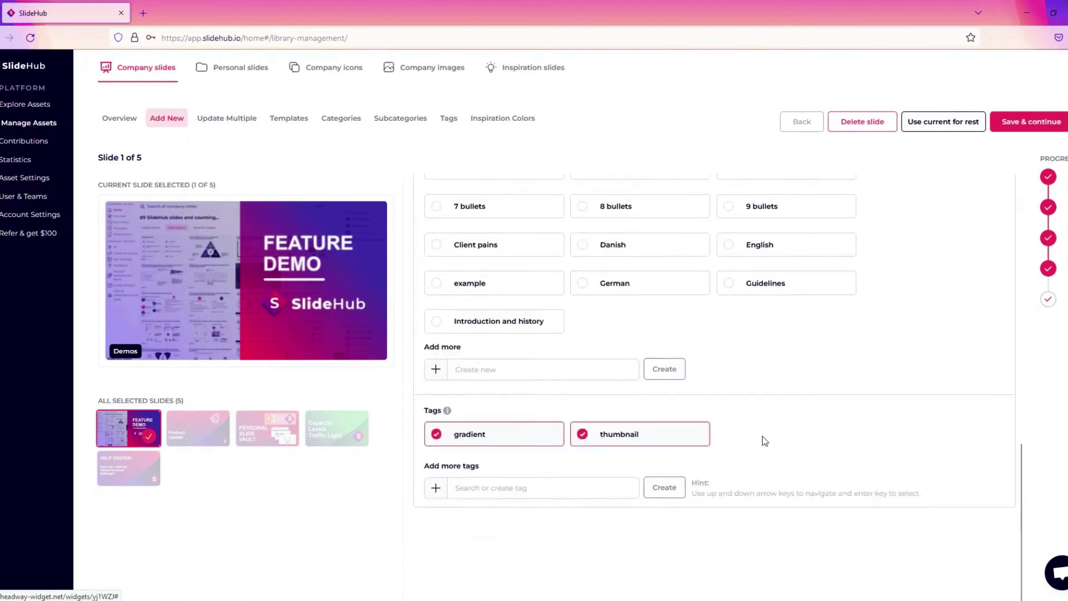
{"action": "left_click", "coordinate": [1031, 121]}
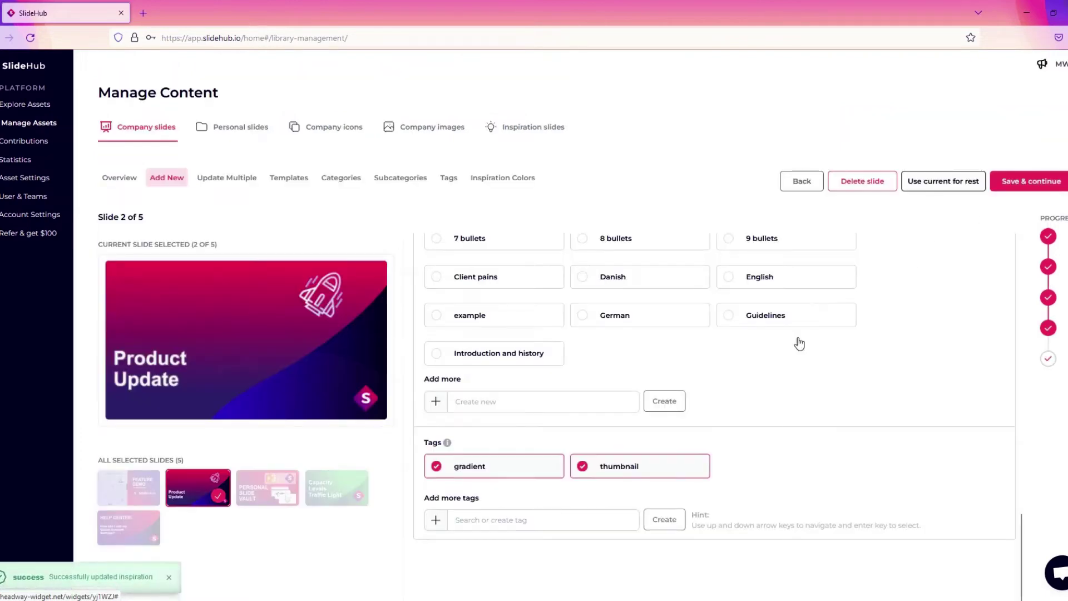
Tag the Product Update slide 'rocket', then save it and the remaining slides.
{"action": "scroll", "coordinate": [799, 358], "scroll_direction": "up", "scroll_amount": 3}
{"action": "scroll", "coordinate": [801, 356], "scroll_direction": "up", "scroll_amount": 5}
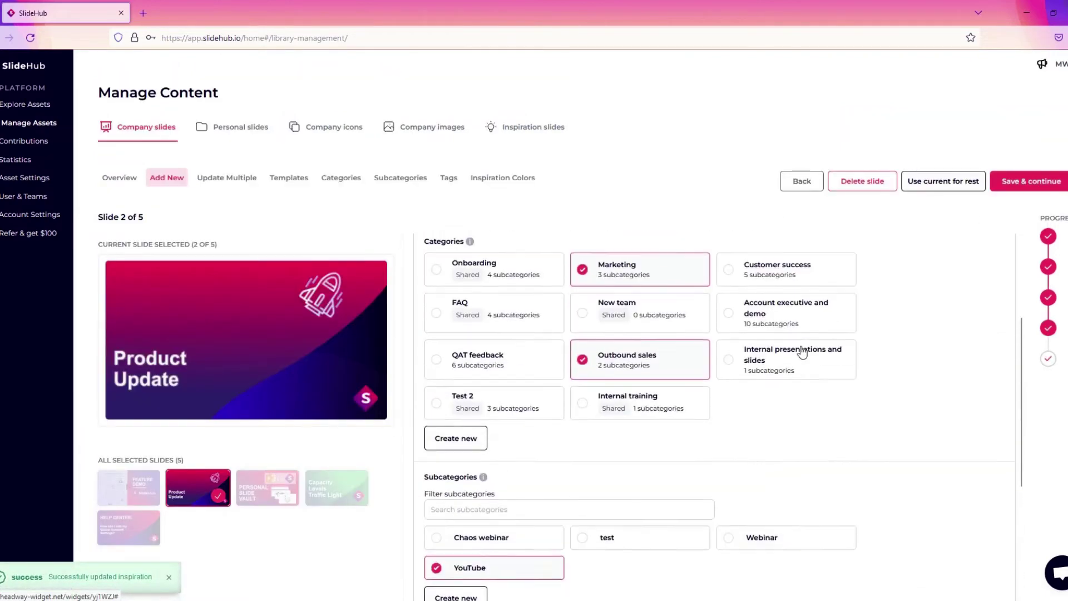
{"action": "scroll", "coordinate": [803, 351], "scroll_direction": "down", "scroll_amount": 1}
{"action": "scroll", "coordinate": [804, 351], "scroll_direction": "down", "scroll_amount": 4}
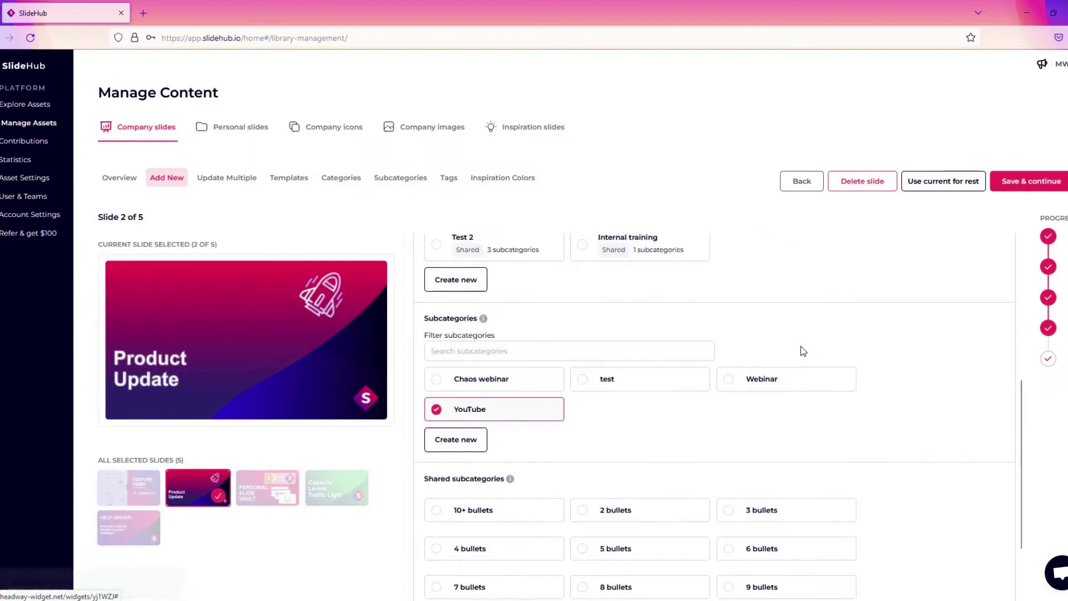
{"action": "scroll", "coordinate": [804, 351], "scroll_direction": "down", "scroll_amount": 3}
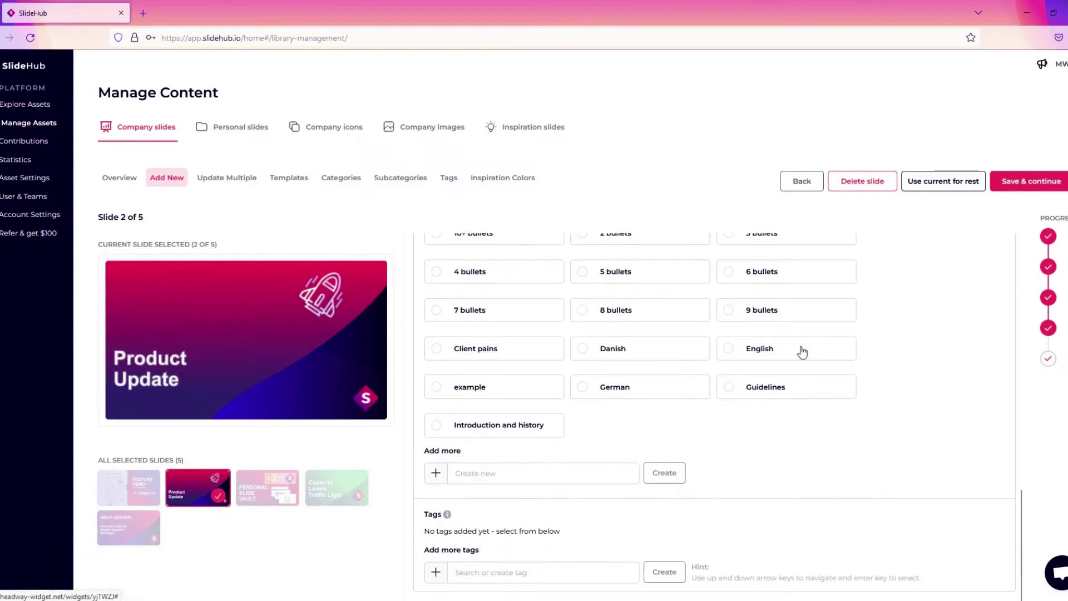
{"action": "left_click", "coordinate": [474, 572]}
{"action": "type", "text": "rocket"}
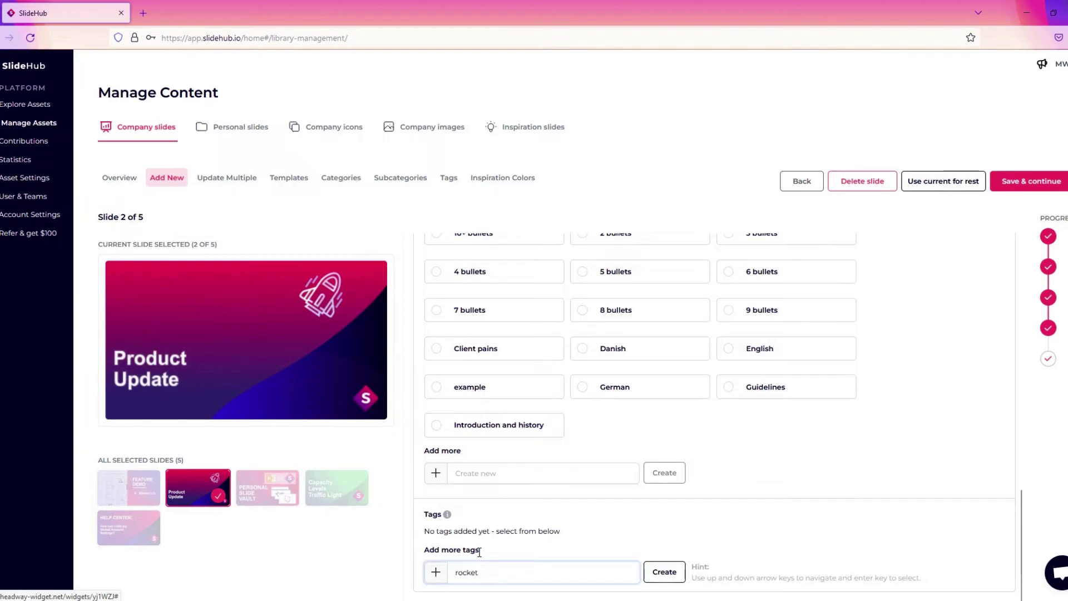
{"action": "key", "text": "Return"}
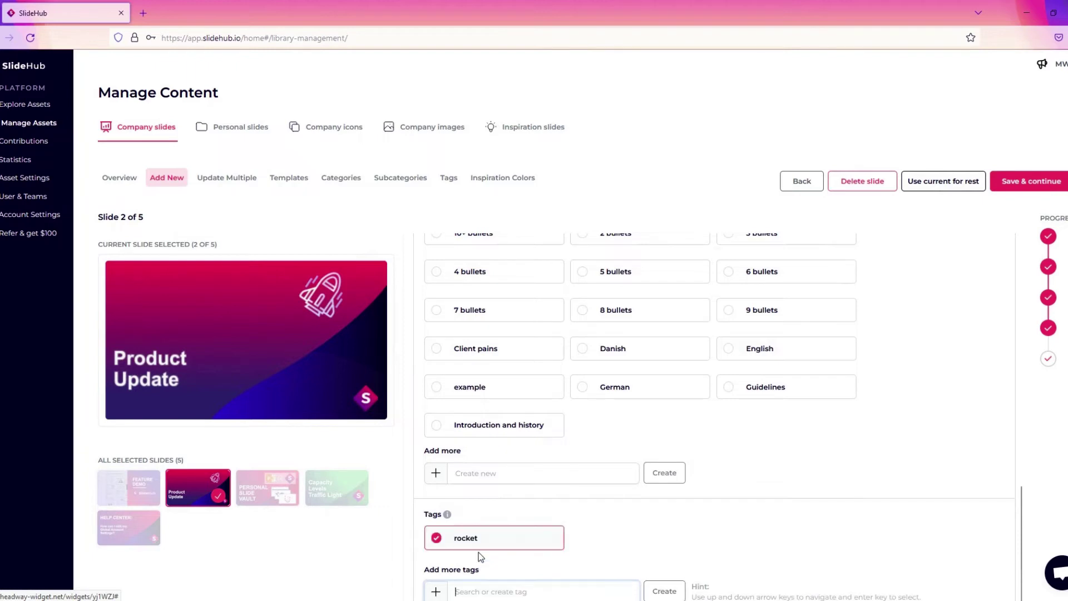
{"action": "left_click", "coordinate": [1009, 180]}
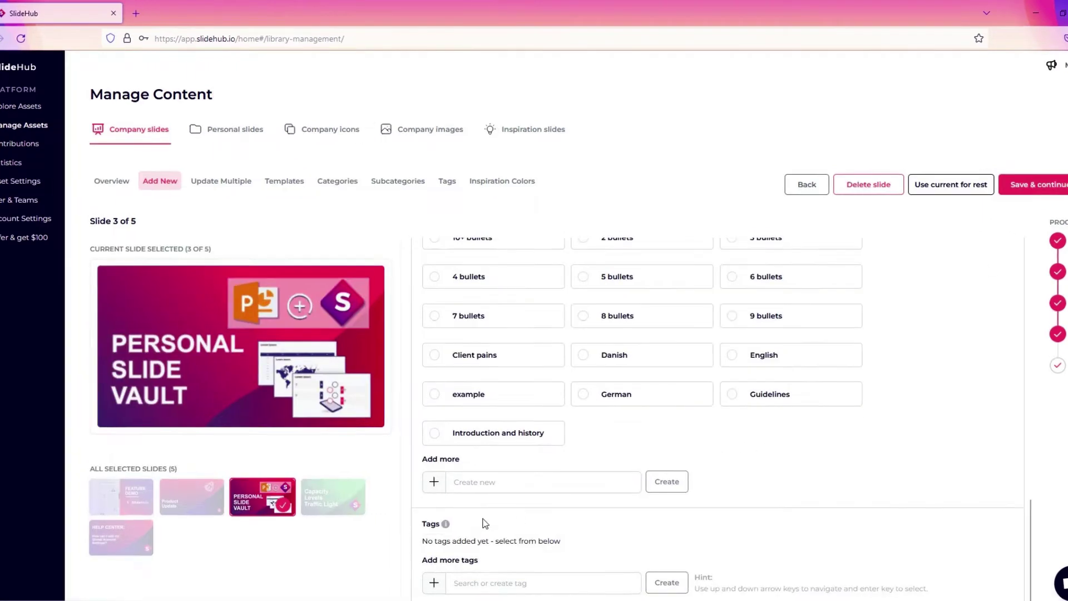
{"action": "left_click", "coordinate": [975, 188]}
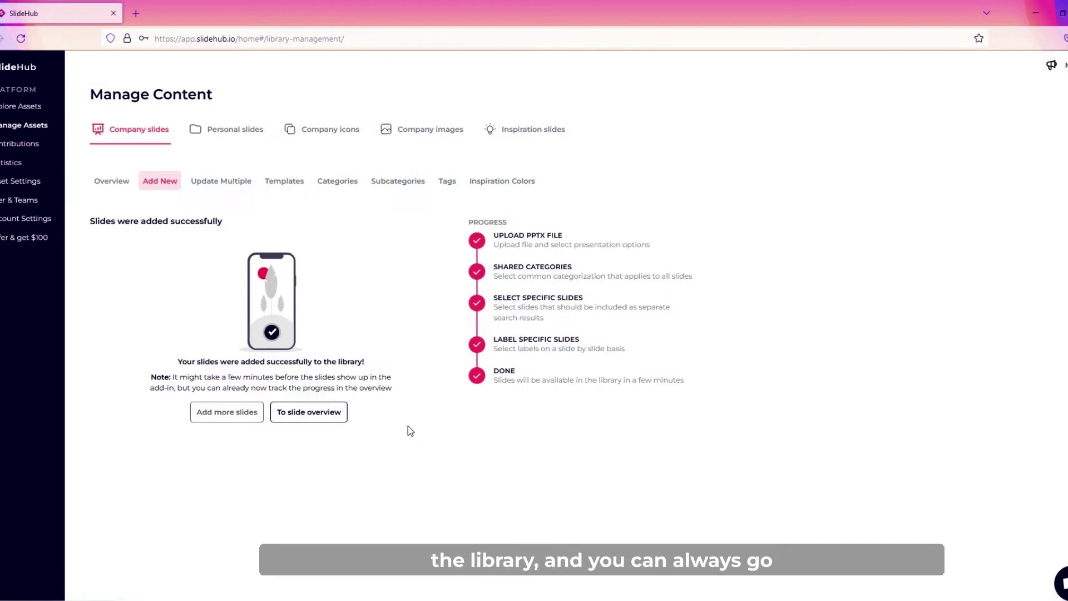
From the company slides overview, inspect the Product Update slide's labels and go back.
{"action": "left_click", "coordinate": [293, 412]}
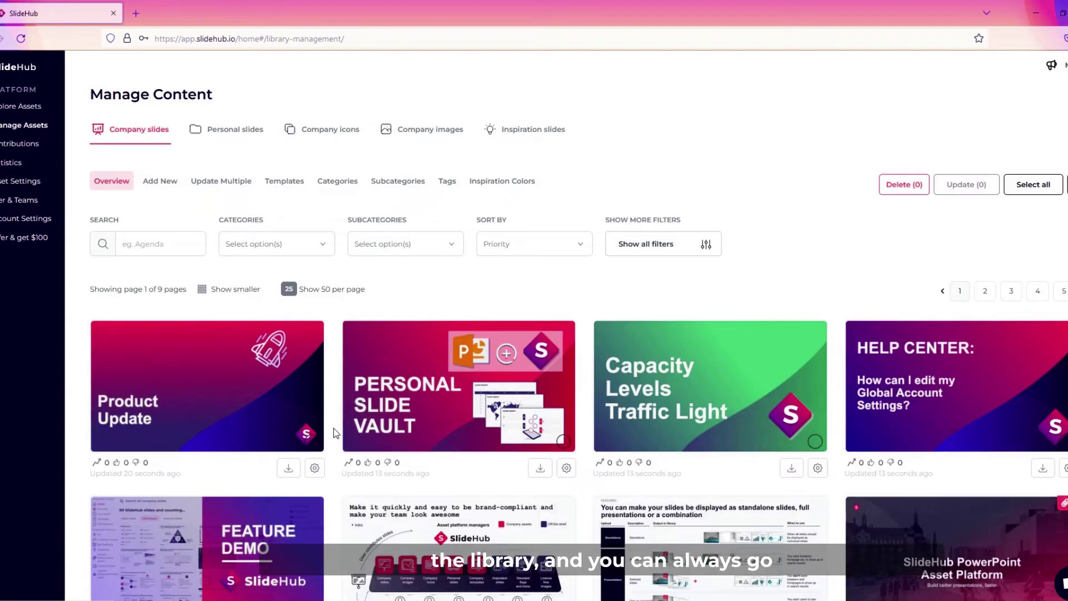
{"action": "scroll", "coordinate": [335, 433], "scroll_direction": "down", "scroll_amount": 1}
{"action": "left_click", "coordinate": [314, 416]}
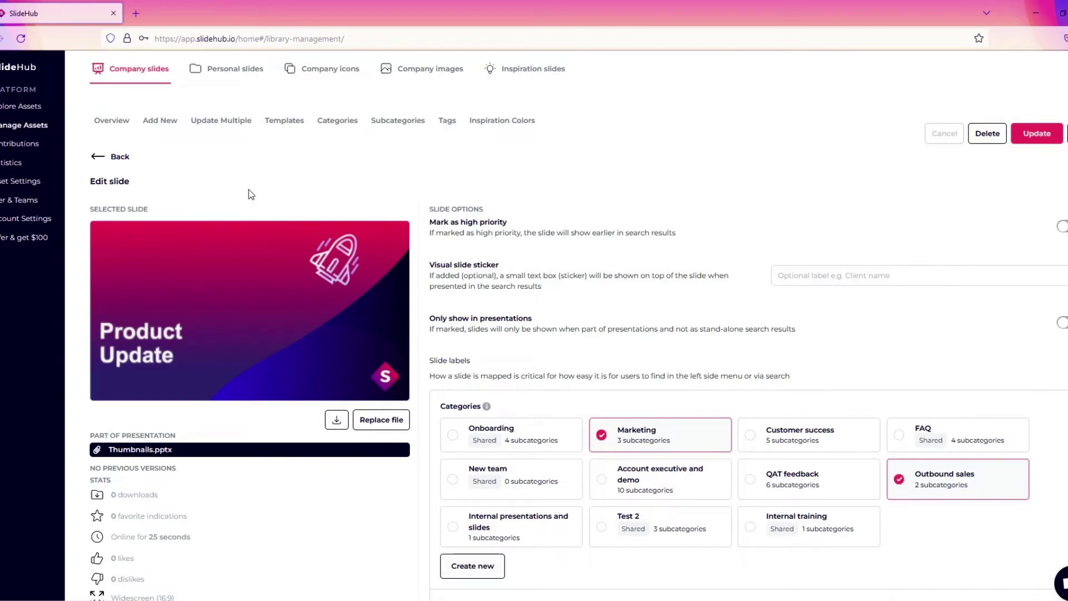
{"action": "scroll", "coordinate": [609, 439], "scroll_direction": "down", "scroll_amount": 8}
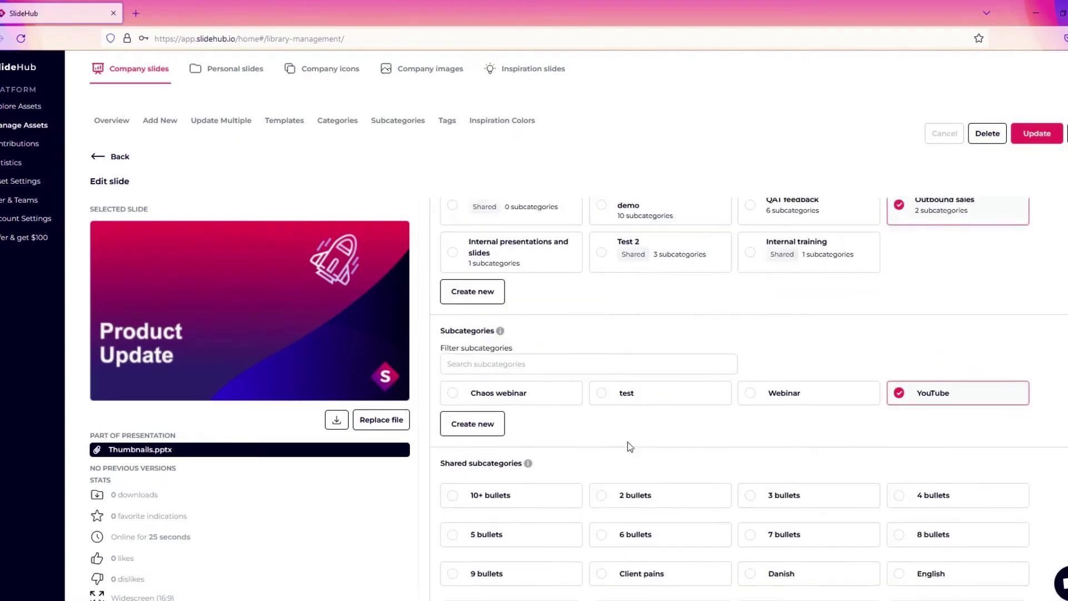
{"action": "scroll", "coordinate": [649, 437], "scroll_direction": "down", "scroll_amount": 2}
{"action": "scroll", "coordinate": [506, 405], "scroll_direction": "up", "scroll_amount": 6}
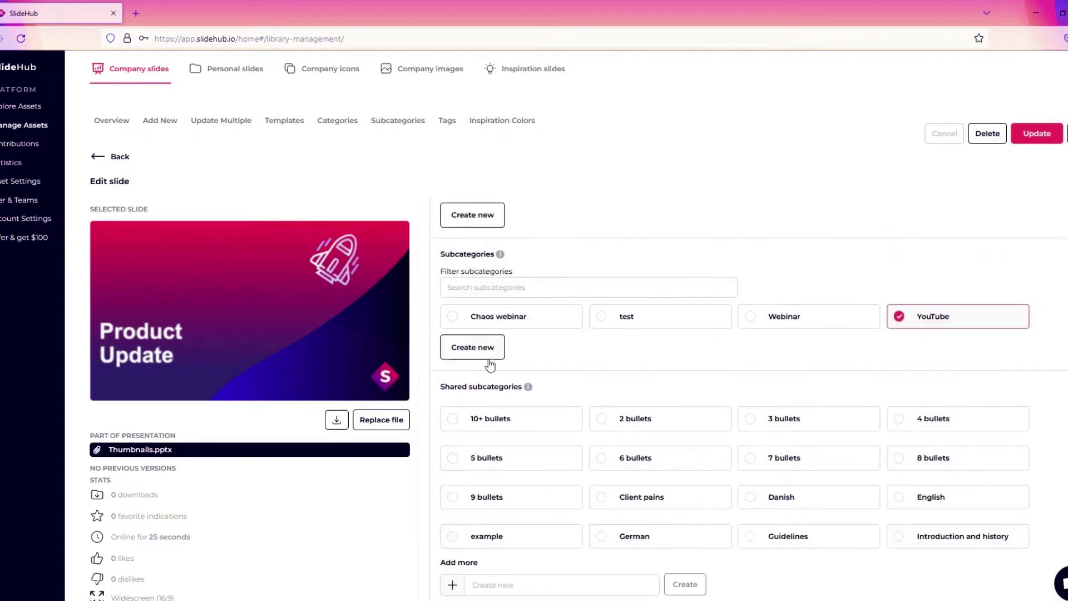
{"action": "left_click", "coordinate": [109, 156]}
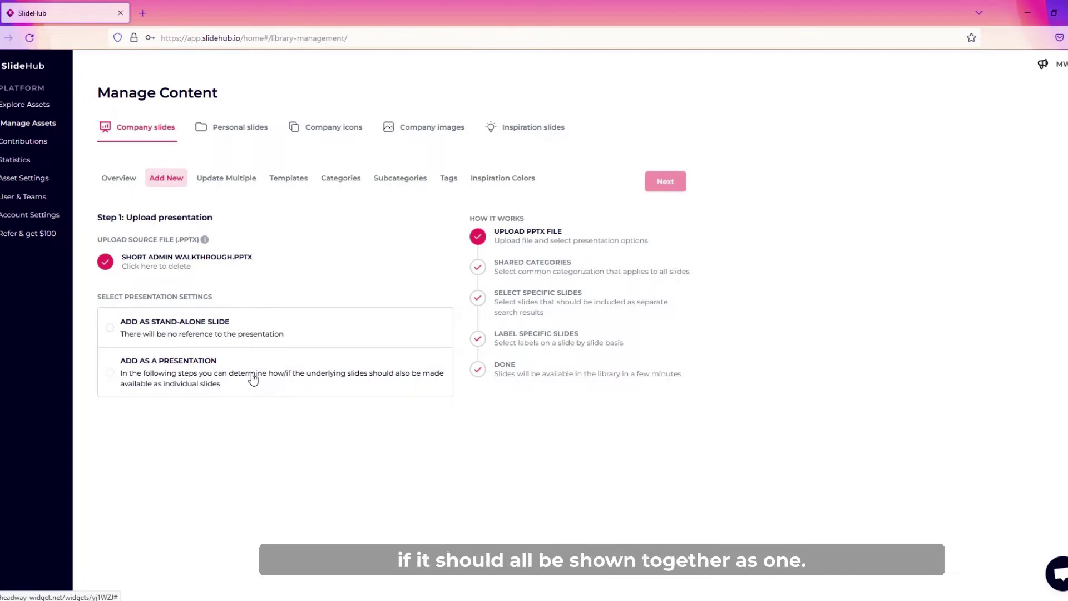
Choose to add SHORT ADMIN WALKTHROUGH.PPTX as a whole presentation.
{"action": "left_click", "coordinate": [253, 378]}
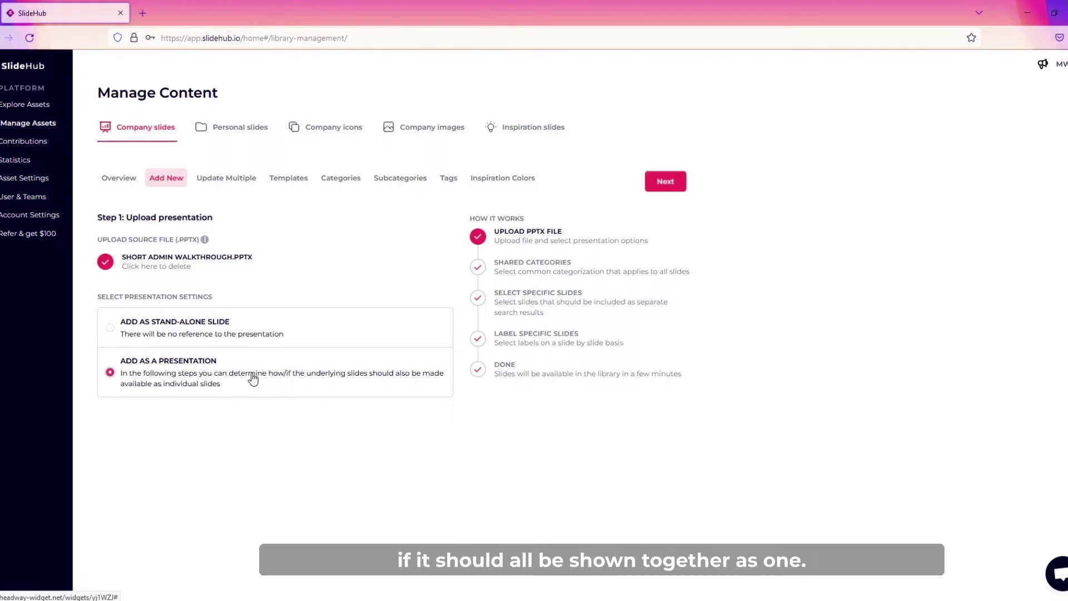
On Step 2, tick categories Outbound sales and Customer success plus the test subcategory.
{"action": "left_click", "coordinate": [665, 182]}
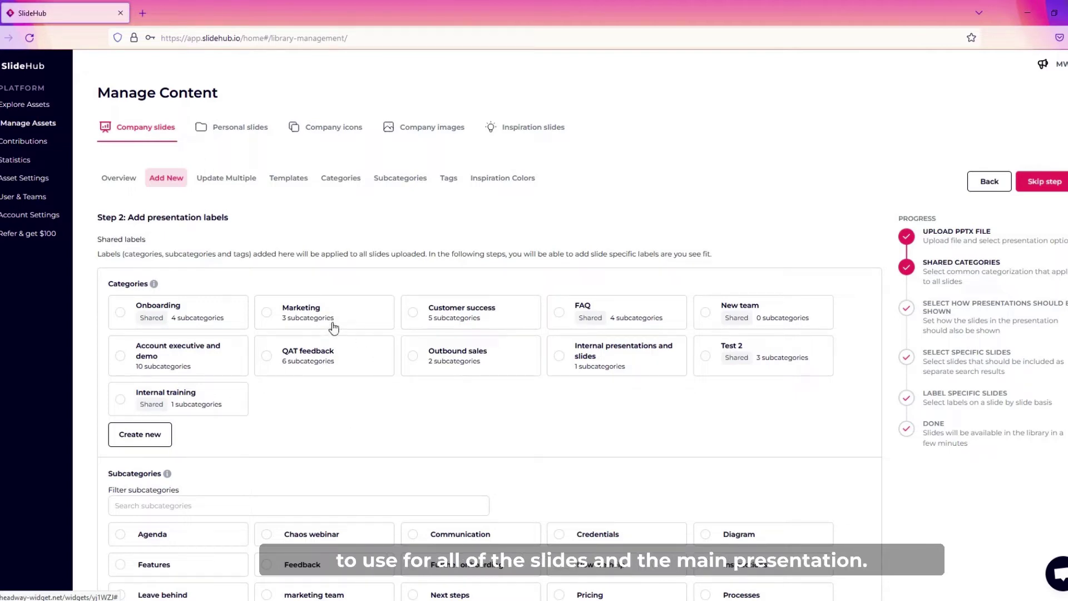
{"action": "left_click", "coordinate": [296, 312]}
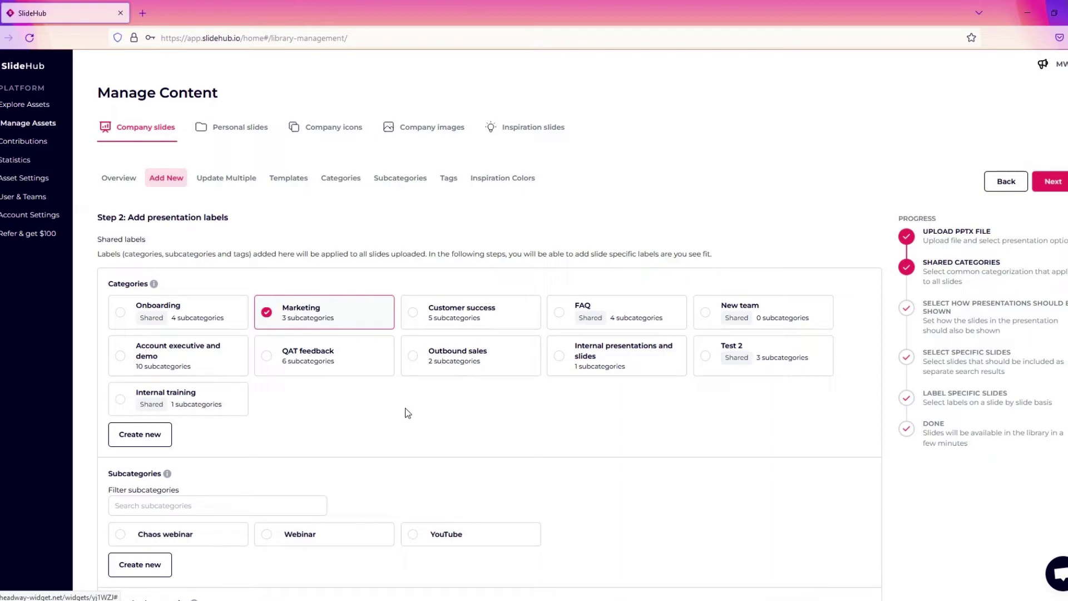
{"action": "left_click", "coordinate": [429, 356]}
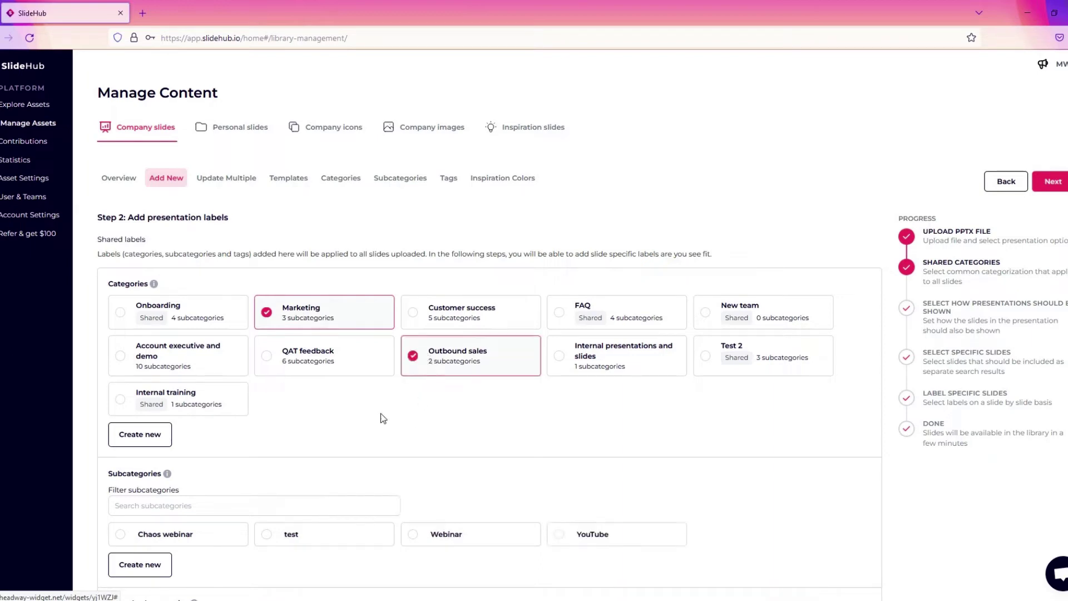
{"action": "left_click", "coordinate": [444, 322]}
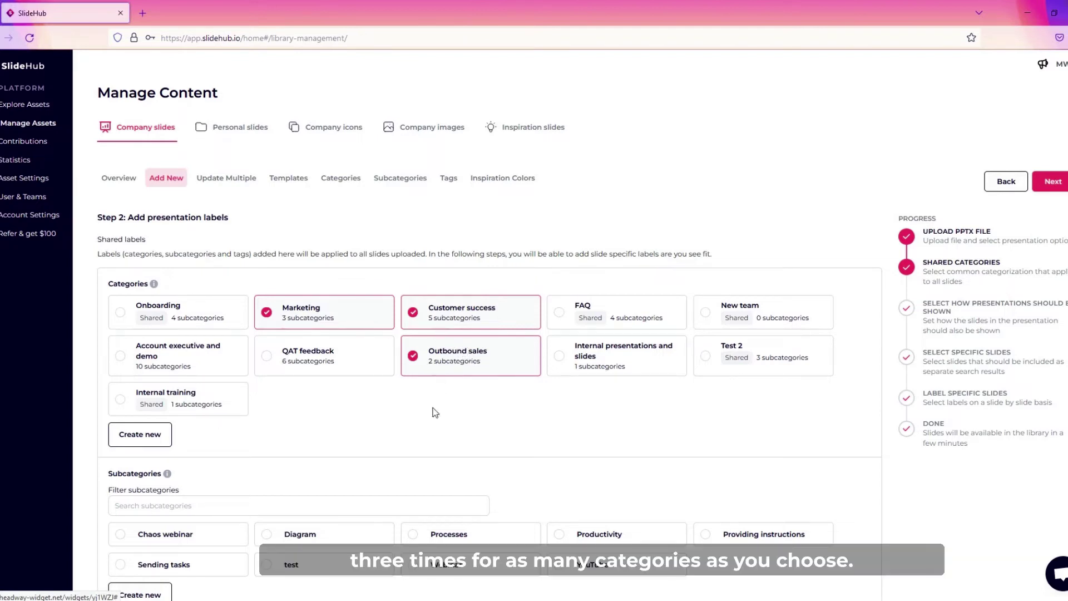
{"action": "scroll", "coordinate": [396, 403], "scroll_direction": "down", "scroll_amount": 2}
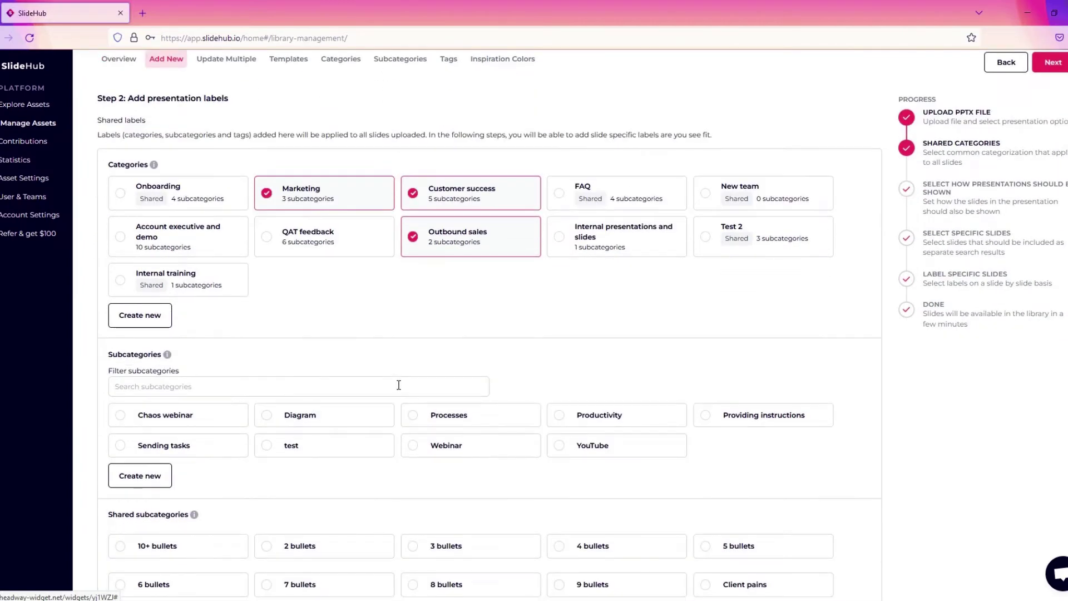
{"action": "scroll", "coordinate": [399, 385], "scroll_direction": "down", "scroll_amount": 2}
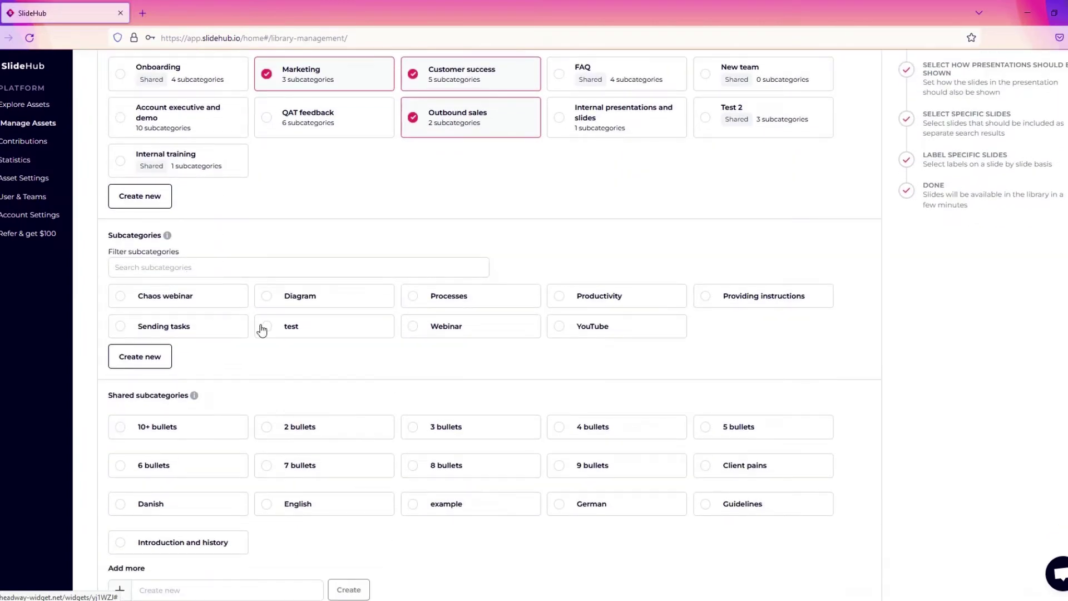
{"action": "left_click", "coordinate": [264, 327]}
{"action": "scroll", "coordinate": [330, 359], "scroll_direction": "down", "scroll_amount": 2}
{"action": "scroll", "coordinate": [329, 359], "scroll_direction": "up", "scroll_amount": 4}
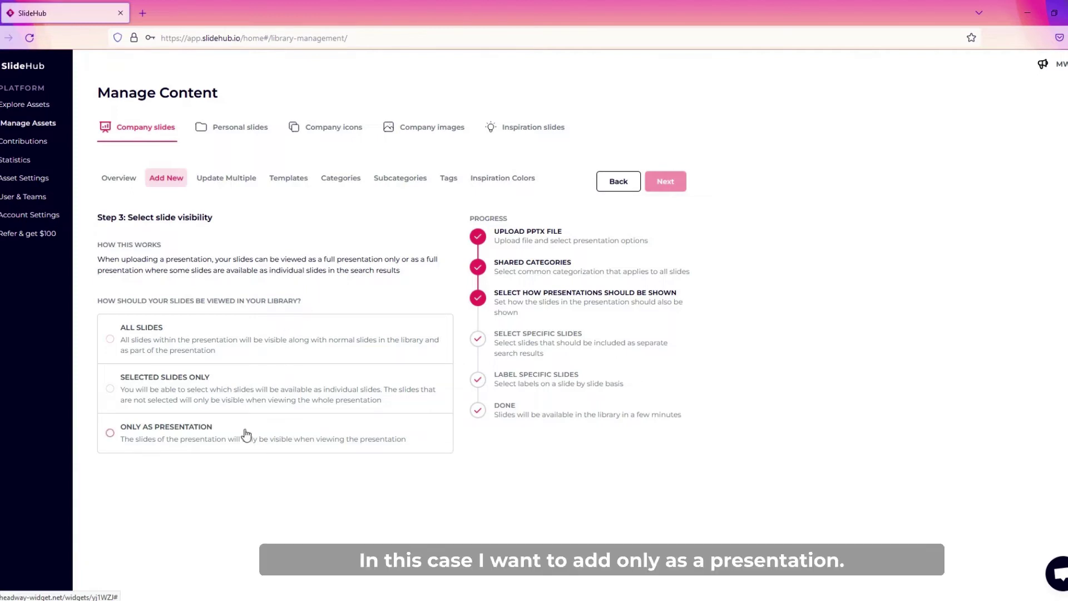
Make the walkthrough viewable 'Only as presentation' with the SlideHub title slide as cover.
{"action": "left_click", "coordinate": [183, 438]}
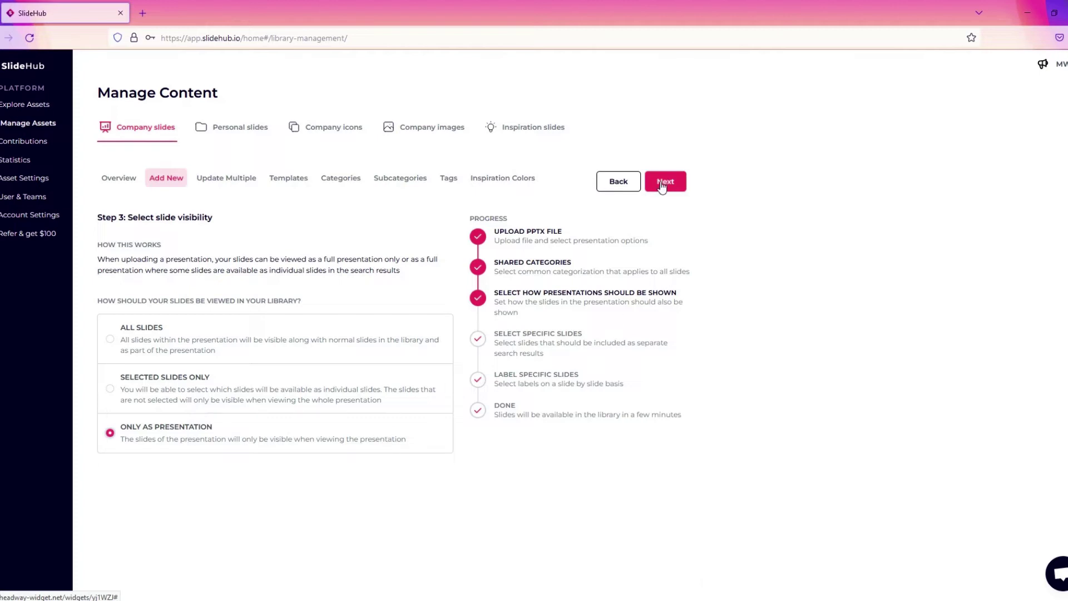
{"action": "left_click", "coordinate": [663, 184]}
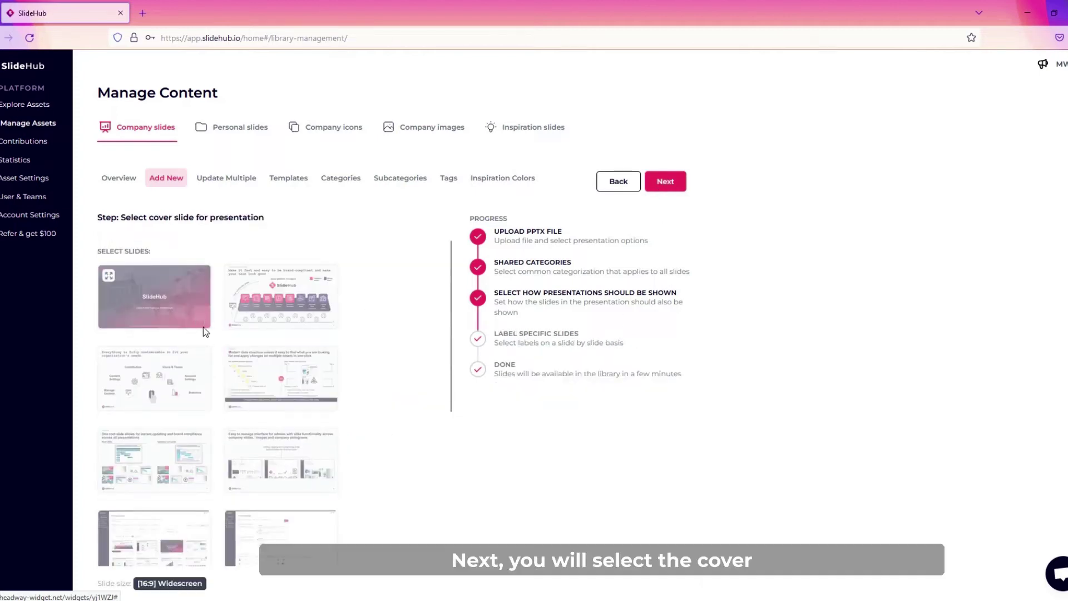
{"action": "scroll", "coordinate": [203, 330], "scroll_direction": "down", "scroll_amount": 2}
{"action": "scroll", "coordinate": [205, 332], "scroll_direction": "down", "scroll_amount": 3}
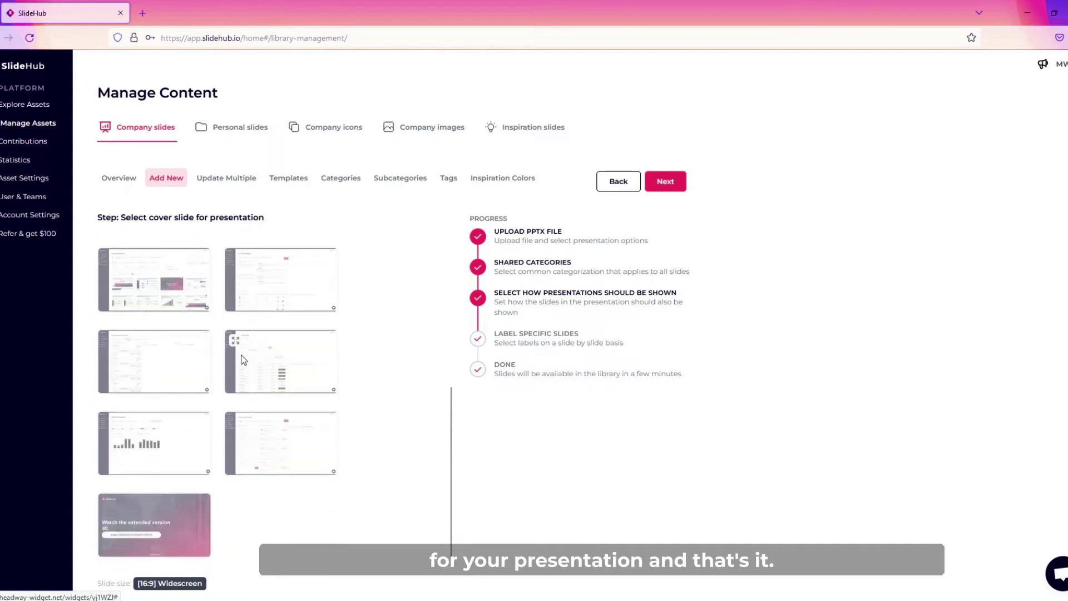
{"action": "scroll", "coordinate": [223, 334], "scroll_direction": "up", "scroll_amount": 6}
{"action": "left_click", "coordinate": [175, 295]}
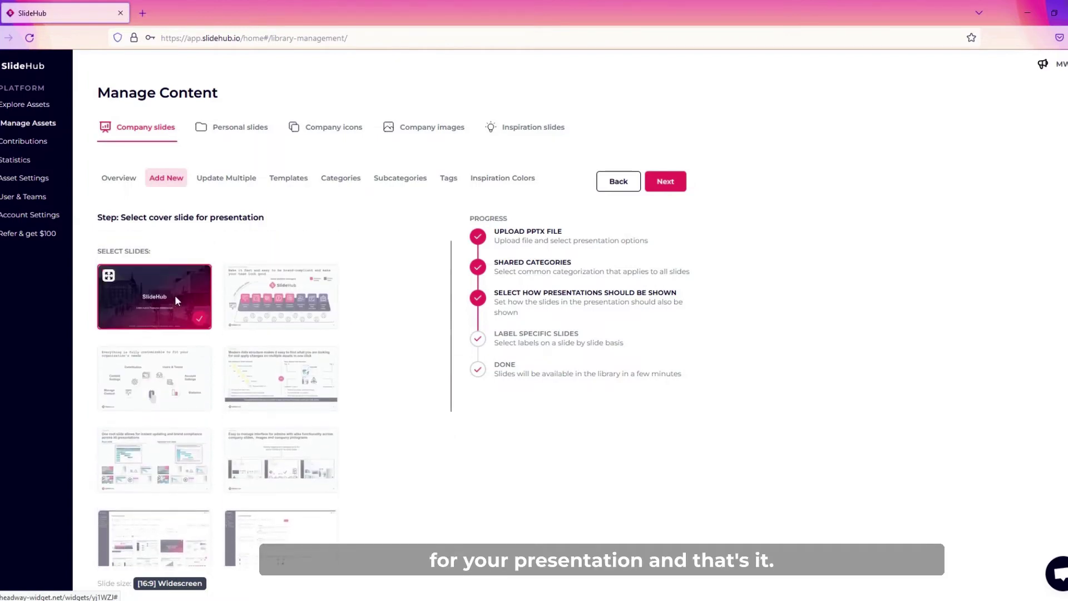
{"action": "left_click", "coordinate": [671, 191]}
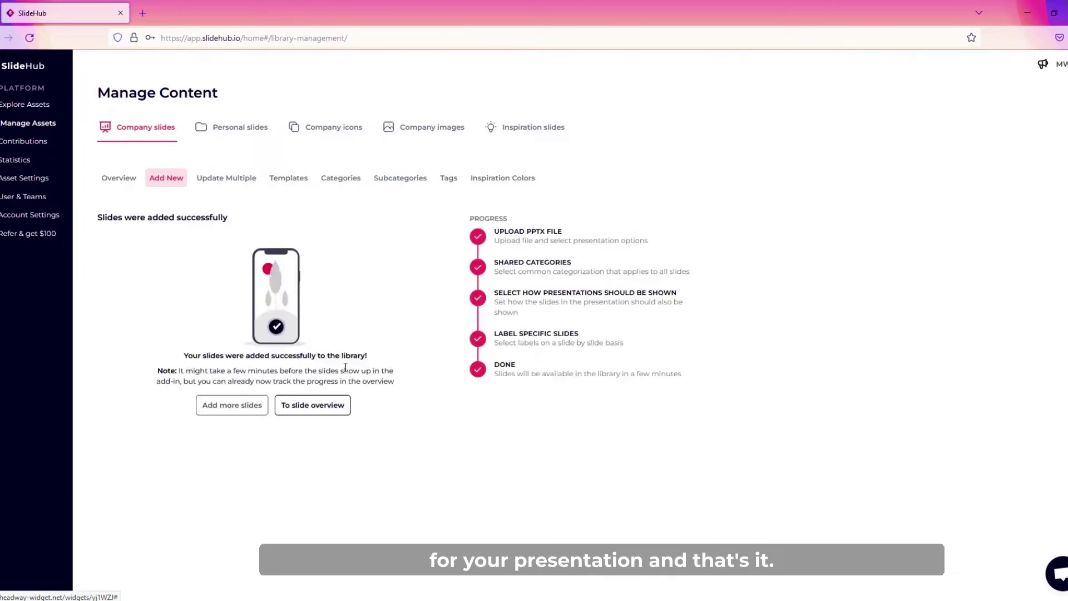
View the new walkthrough presentation and its warning icon in the company slides overview.
{"action": "left_click", "coordinate": [322, 409]}
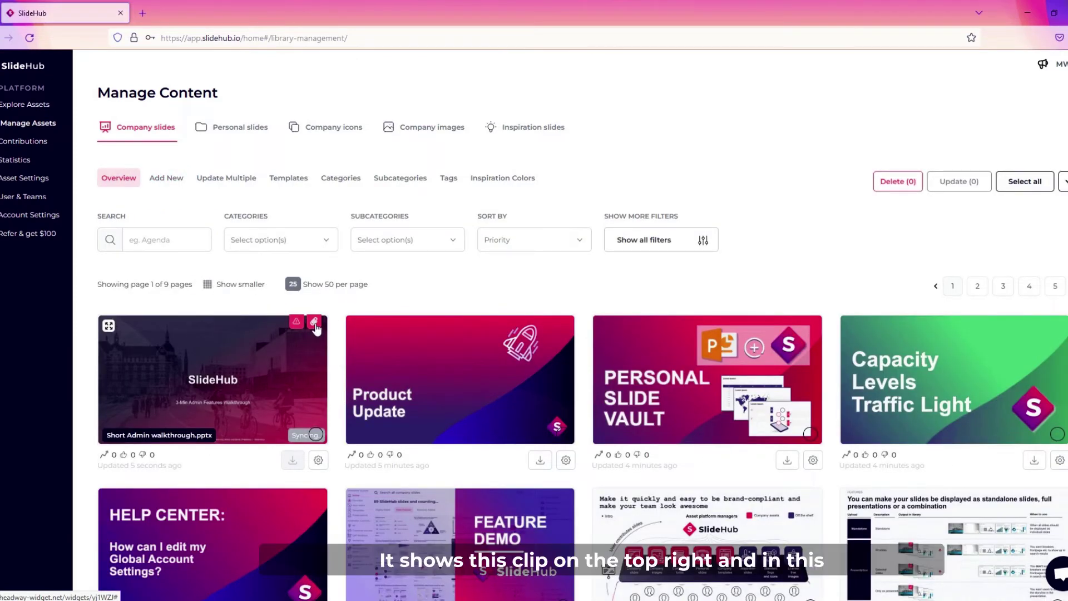
{"action": "mouse_move", "coordinate": [296, 324]}
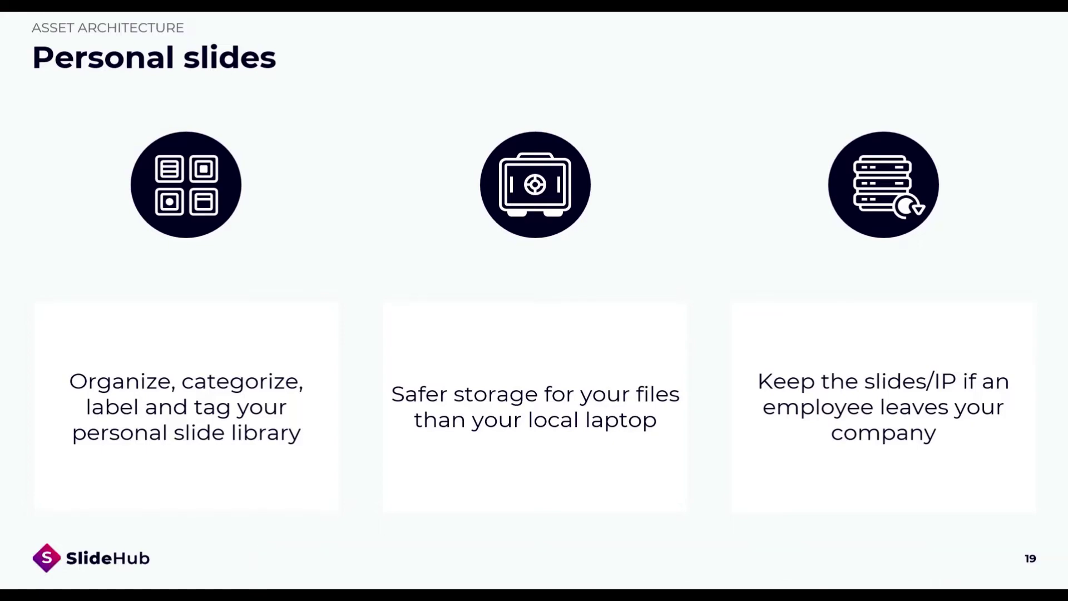
Advance the slideshow to the '04 Company icons' section slide.
{"action": "key", "text": "Right"}
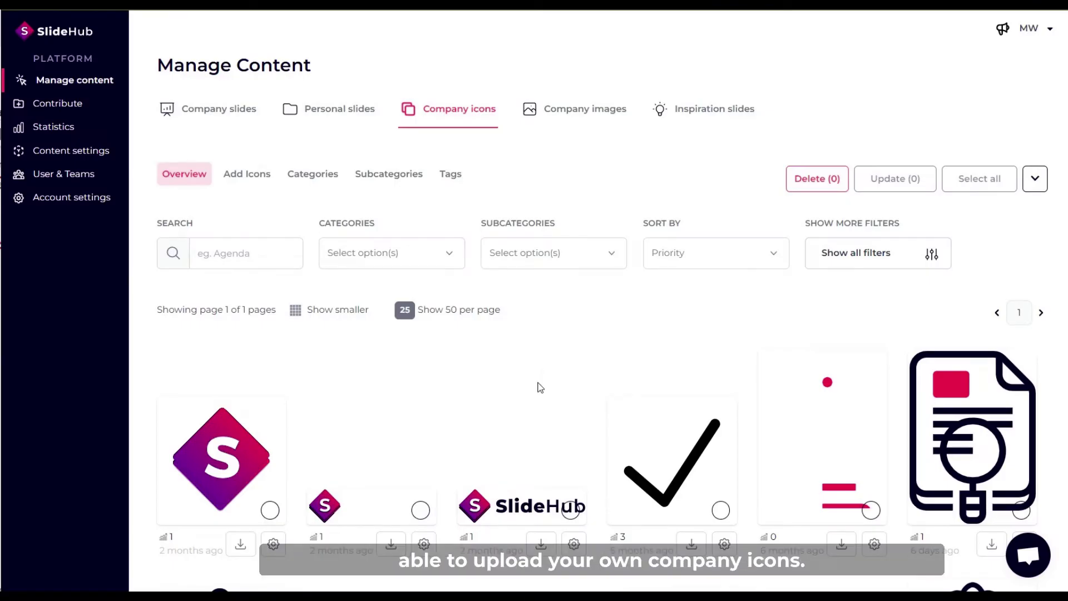
Label the S logo icon 'Logo' on its edit page, then return to Company icons.
{"action": "scroll", "coordinate": [323, 382], "scroll_direction": "down", "scroll_amount": 4}
{"action": "scroll", "coordinate": [224, 383], "scroll_direction": "down", "scroll_amount": 10}
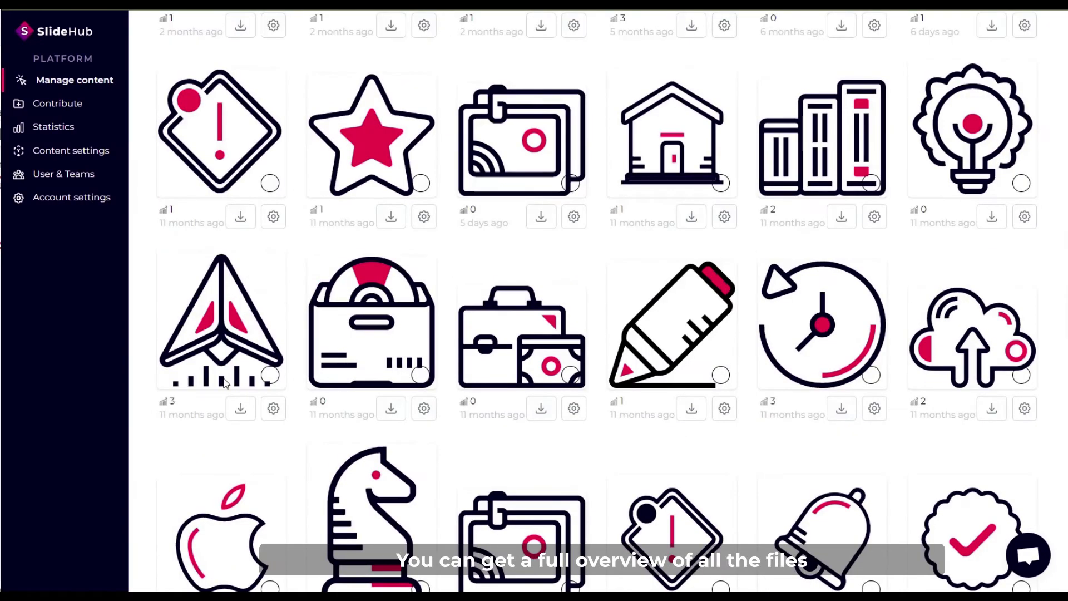
{"action": "scroll", "coordinate": [228, 382], "scroll_direction": "up", "scroll_amount": 14}
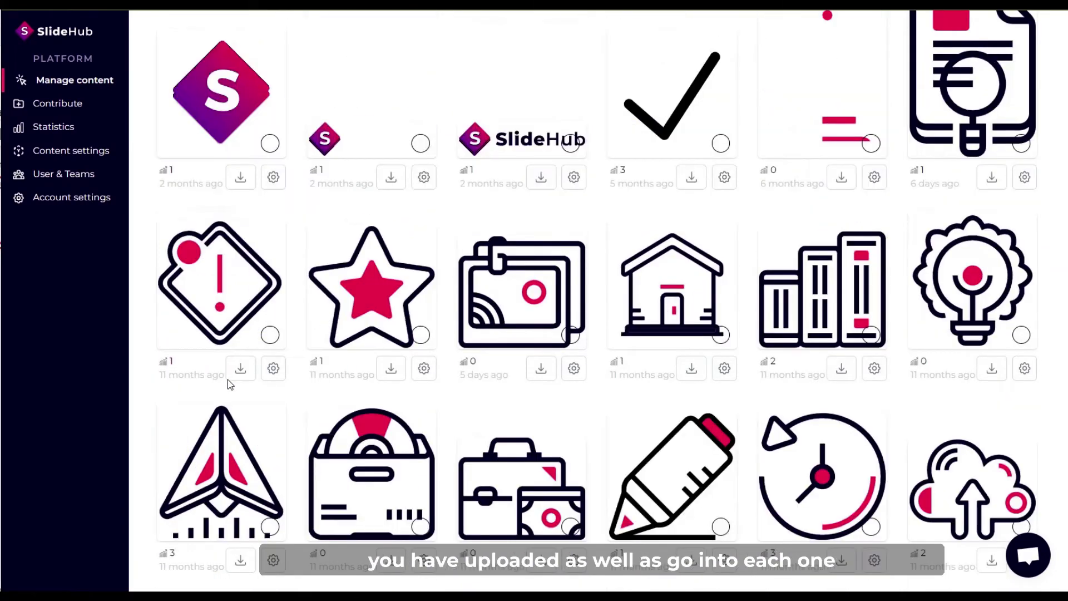
{"action": "left_click", "coordinate": [273, 370]}
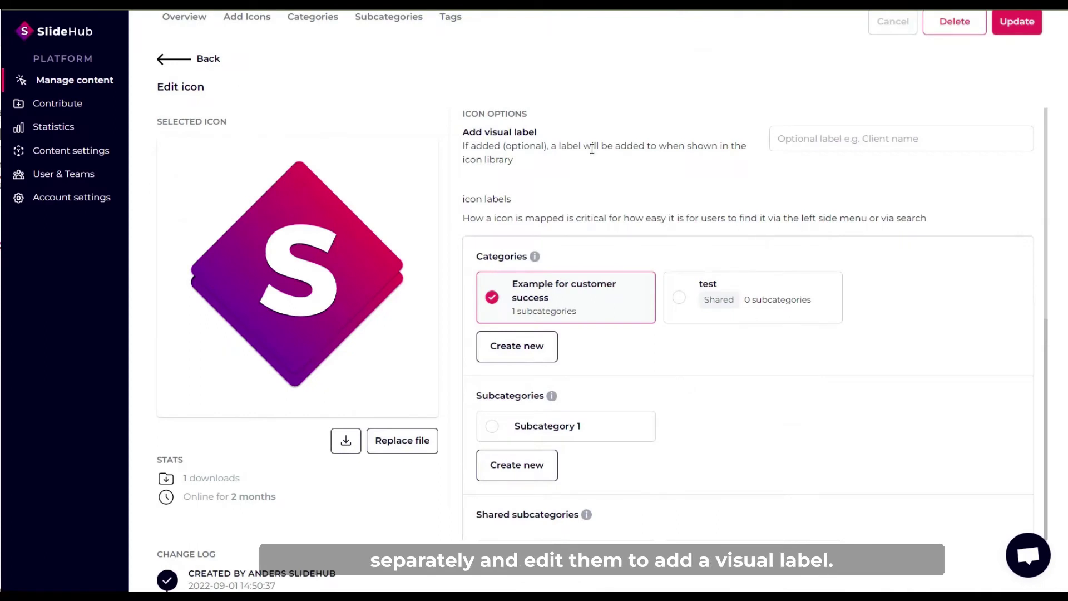
{"action": "left_click", "coordinate": [788, 145]}
{"action": "type", "text": "Logo"}
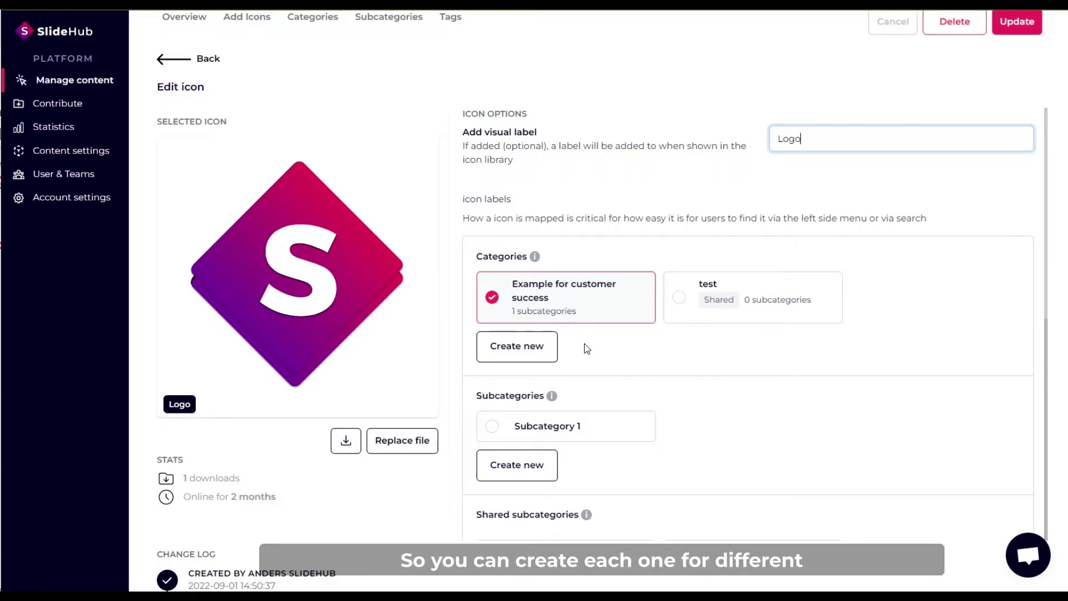
{"action": "scroll", "coordinate": [600, 334], "scroll_direction": "down", "scroll_amount": 3}
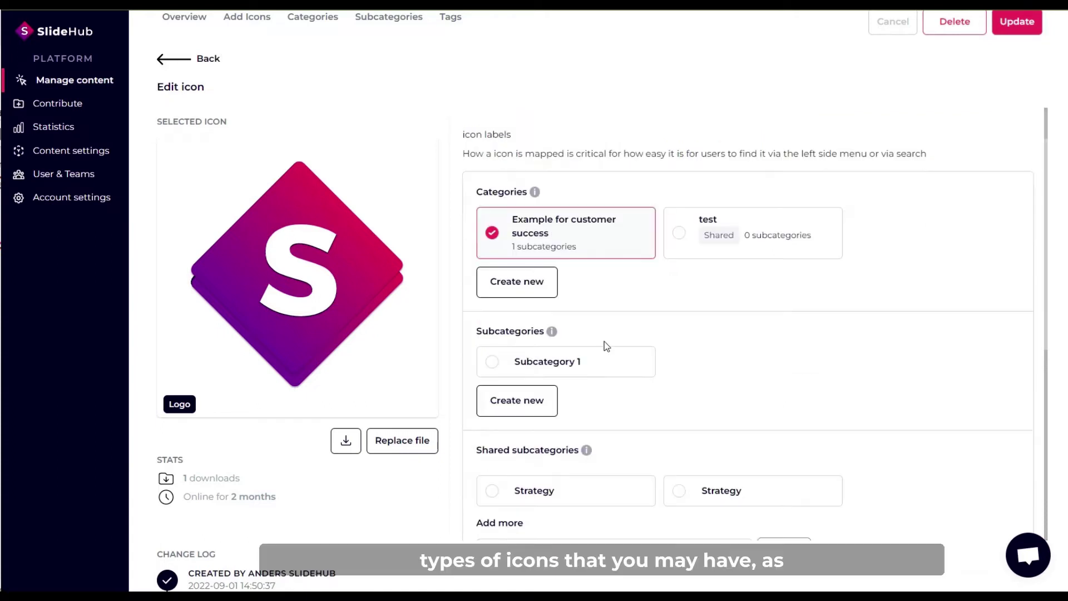
{"action": "scroll", "coordinate": [667, 426], "scroll_direction": "down", "scroll_amount": 3}
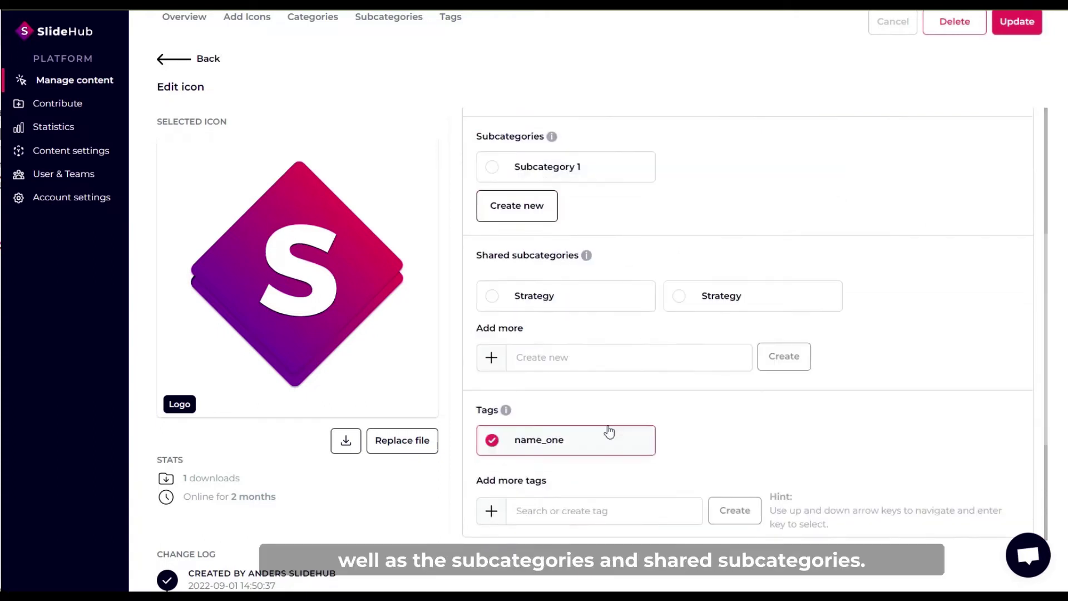
{"action": "scroll", "coordinate": [534, 462], "scroll_direction": "down", "scroll_amount": 2}
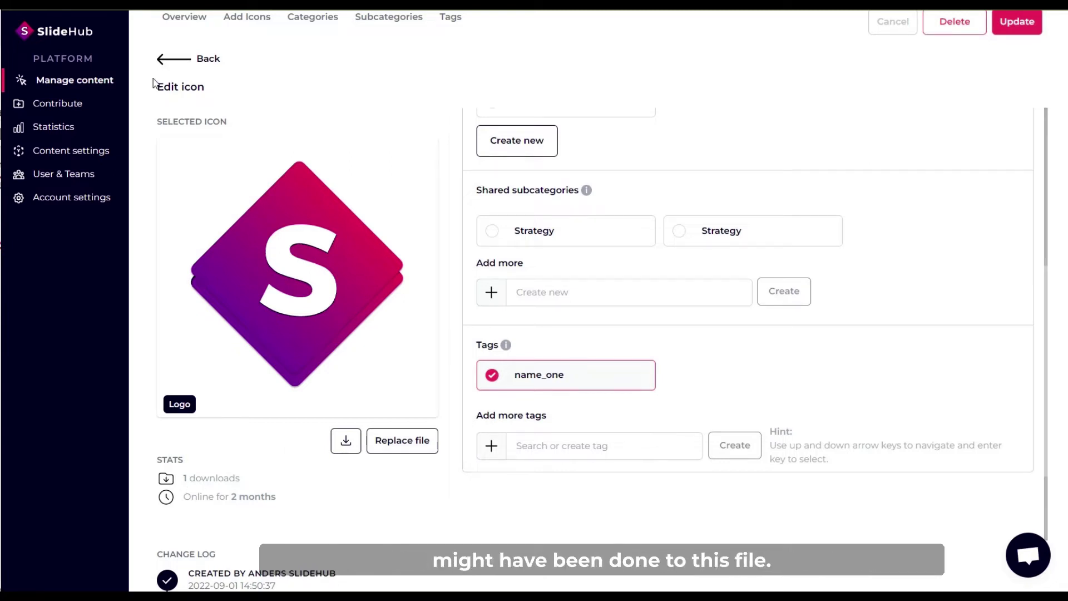
{"action": "left_click", "coordinate": [170, 59]}
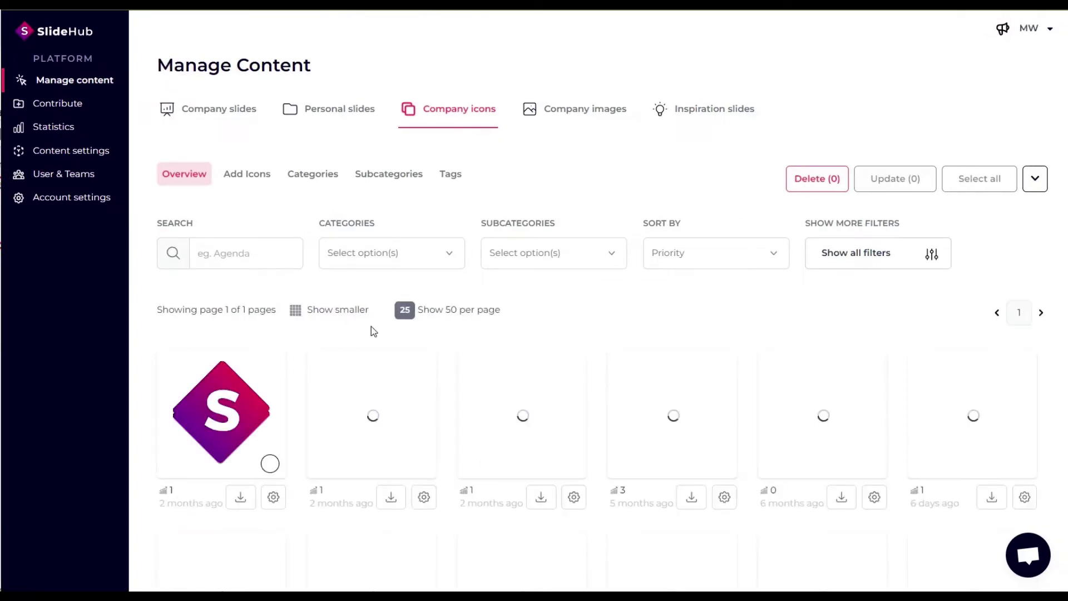
Under Add Icons, select the country flag SVG files starting with A for upload.
{"action": "scroll", "coordinate": [356, 328], "scroll_direction": "down", "scroll_amount": 5}
{"action": "scroll", "coordinate": [339, 332], "scroll_direction": "up", "scroll_amount": 5}
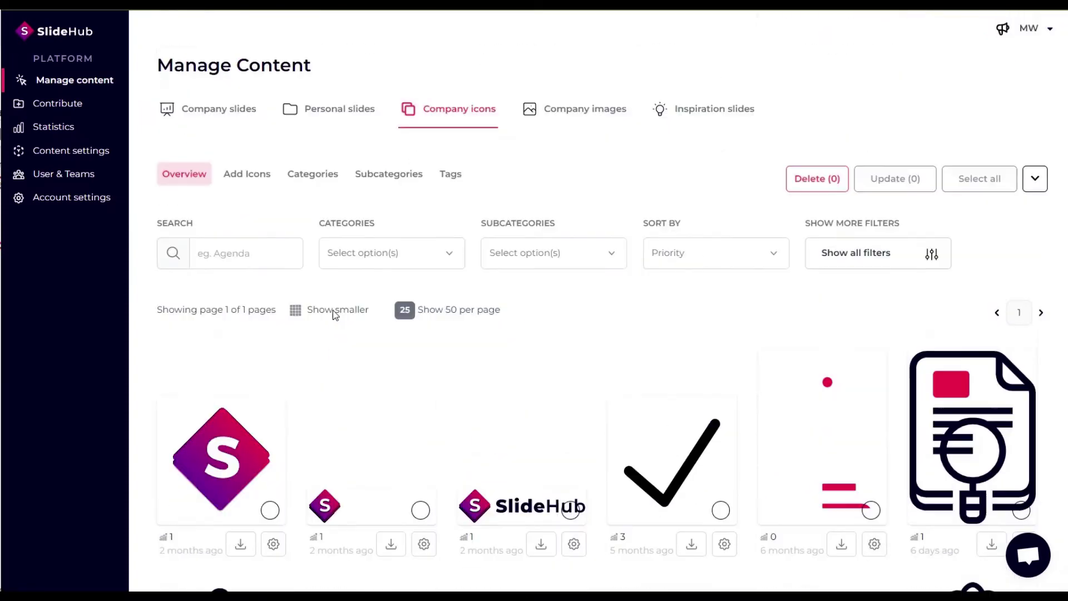
{"action": "left_click", "coordinate": [247, 177]}
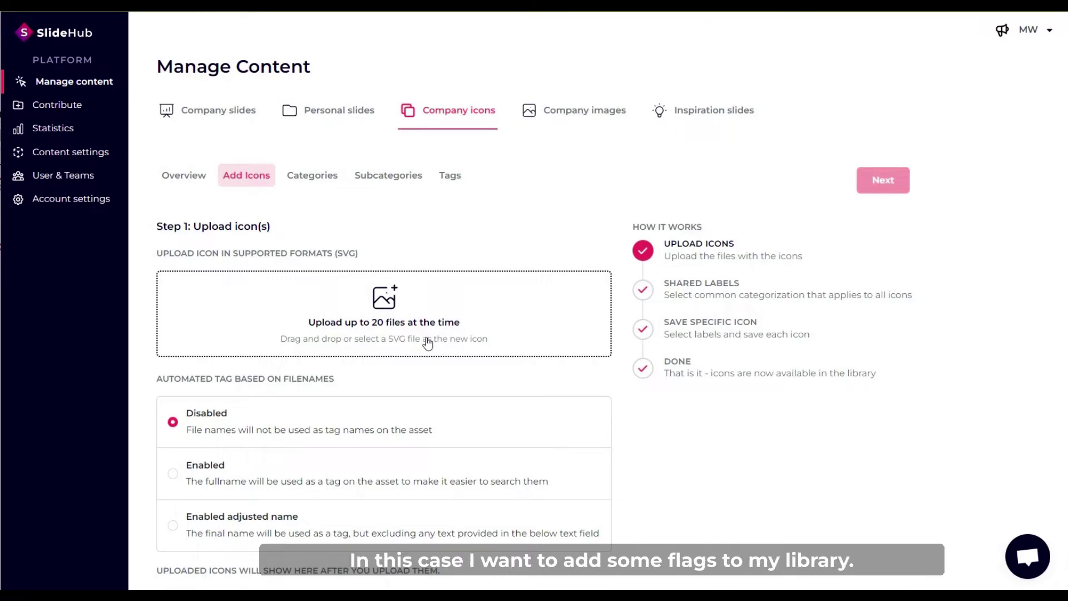
{"action": "left_click", "coordinate": [427, 339]}
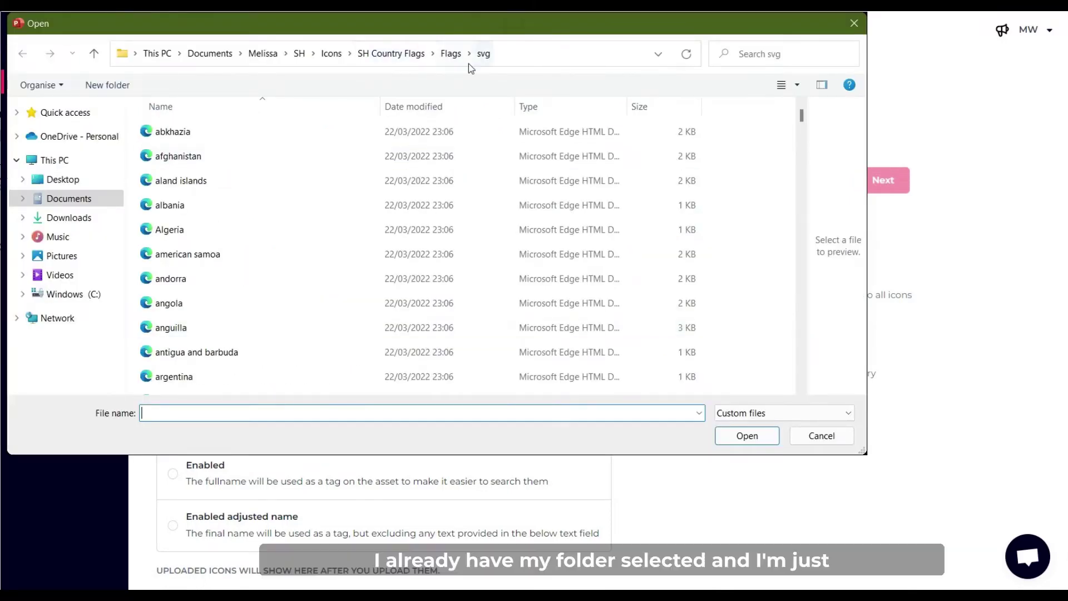
{"action": "scroll", "coordinate": [649, 312], "scroll_direction": "down", "scroll_amount": 4}
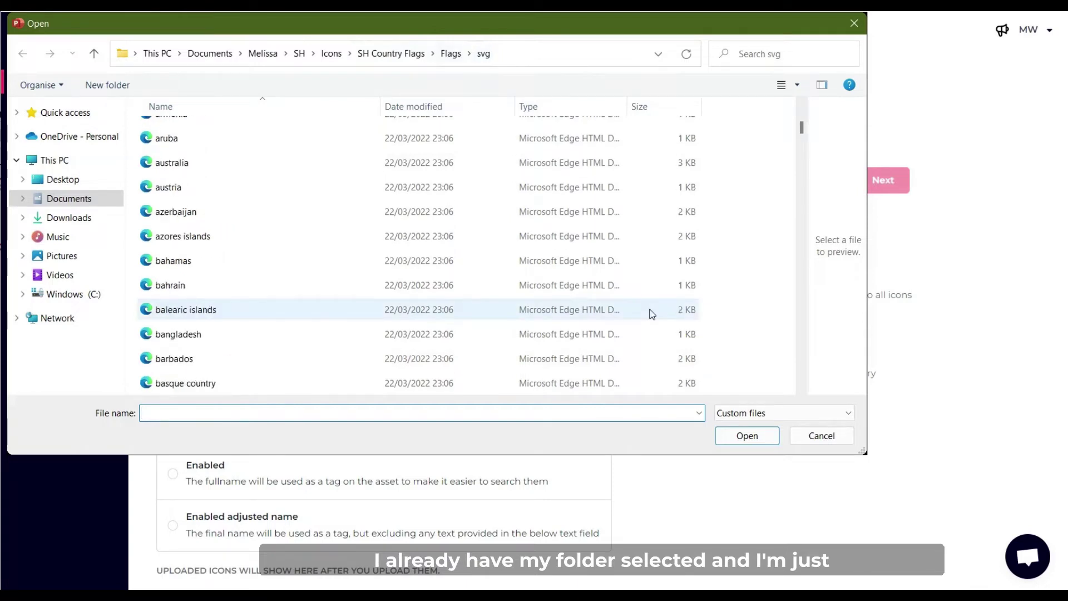
{"action": "left_click_drag", "start_coordinate": [723, 247], "coordinate": [514, 111]}
Upload the selected flag files and review the list of uploaded icons.
{"action": "left_click", "coordinate": [747, 435]}
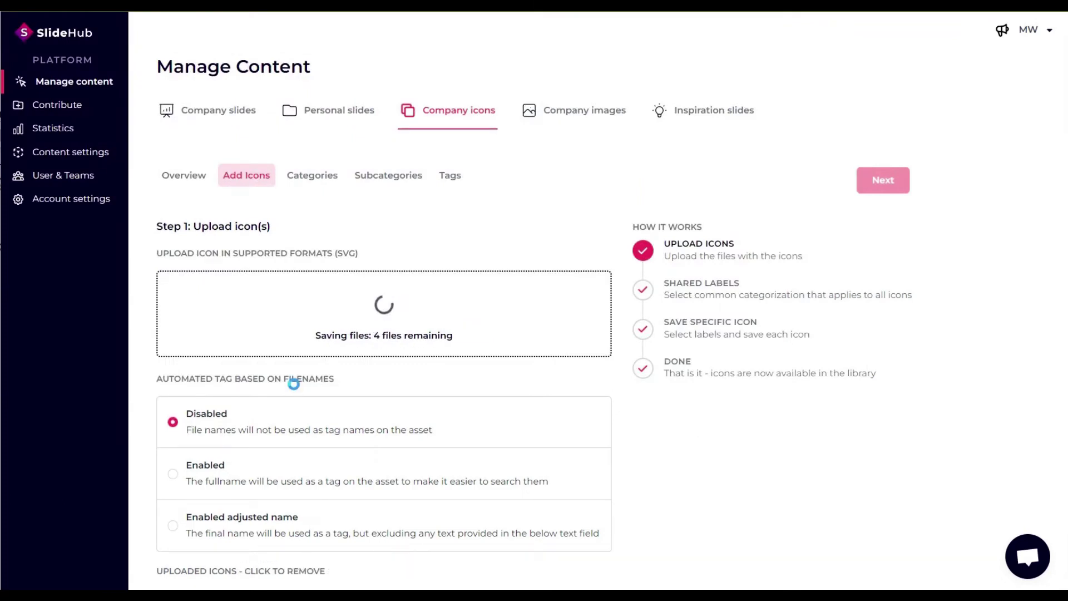
{"action": "scroll", "coordinate": [337, 375], "scroll_direction": "down", "scroll_amount": 12}
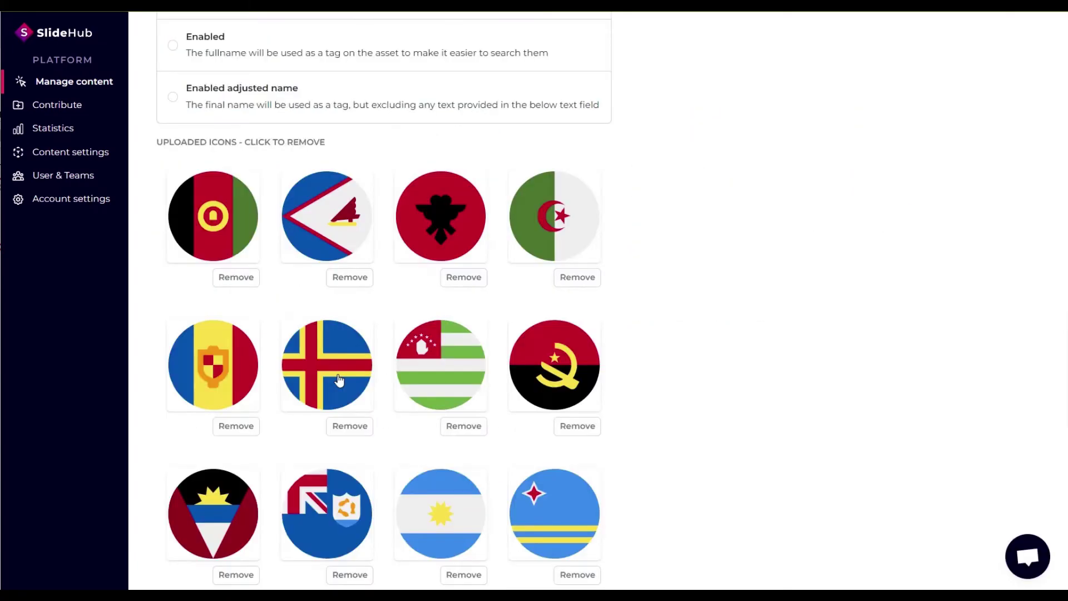
{"action": "scroll", "coordinate": [339, 380], "scroll_direction": "up", "scroll_amount": 12}
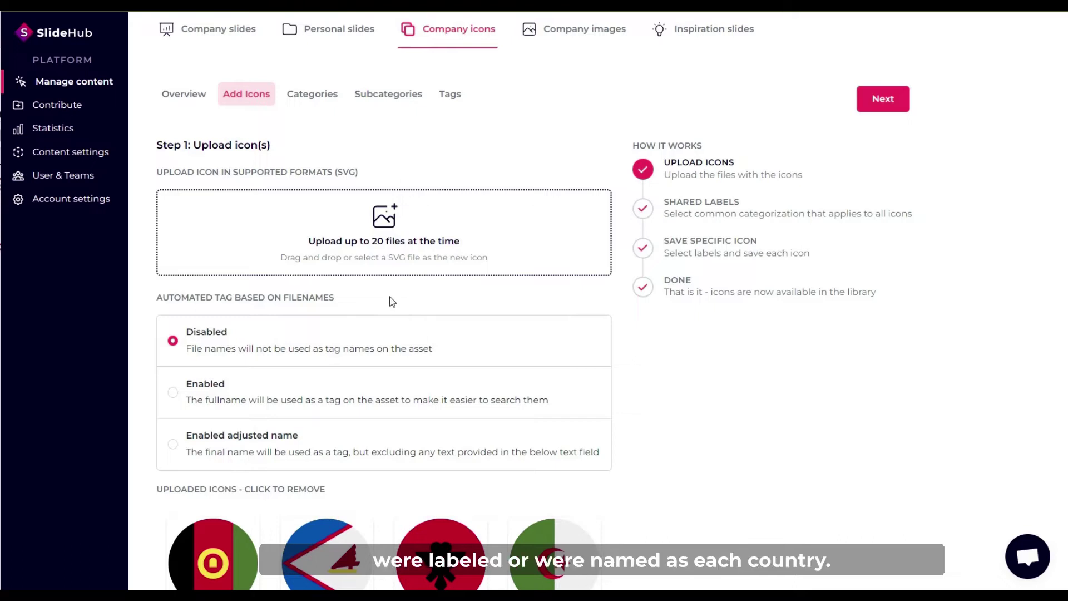
{"action": "scroll", "coordinate": [294, 463], "scroll_direction": "down", "scroll_amount": 2}
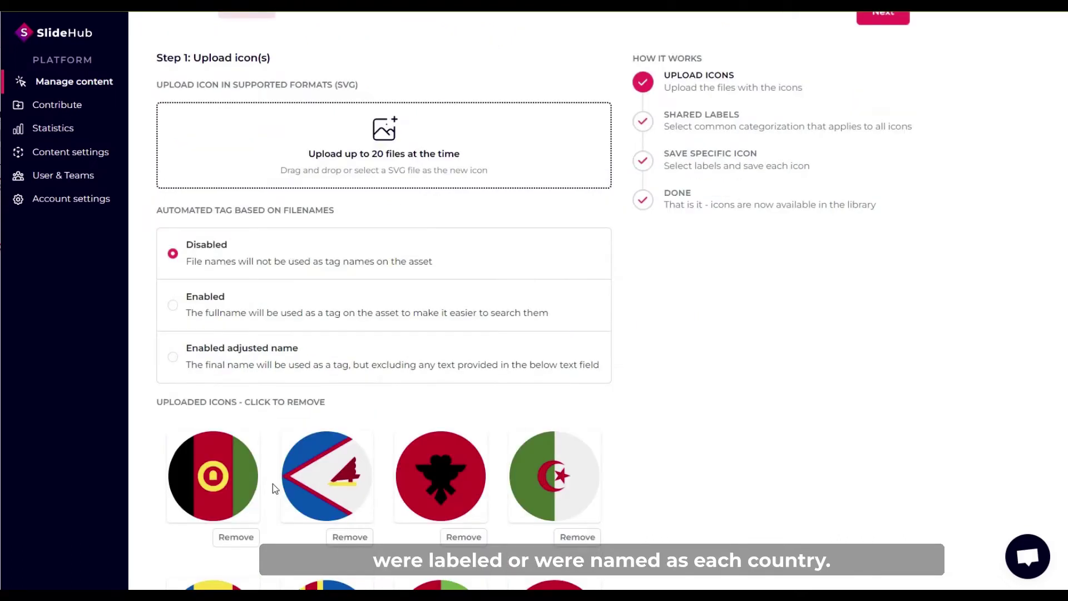
Try 'Enabled adjusted name' tagging, entering text to exclude from the filenames.
{"action": "left_click", "coordinate": [173, 305]}
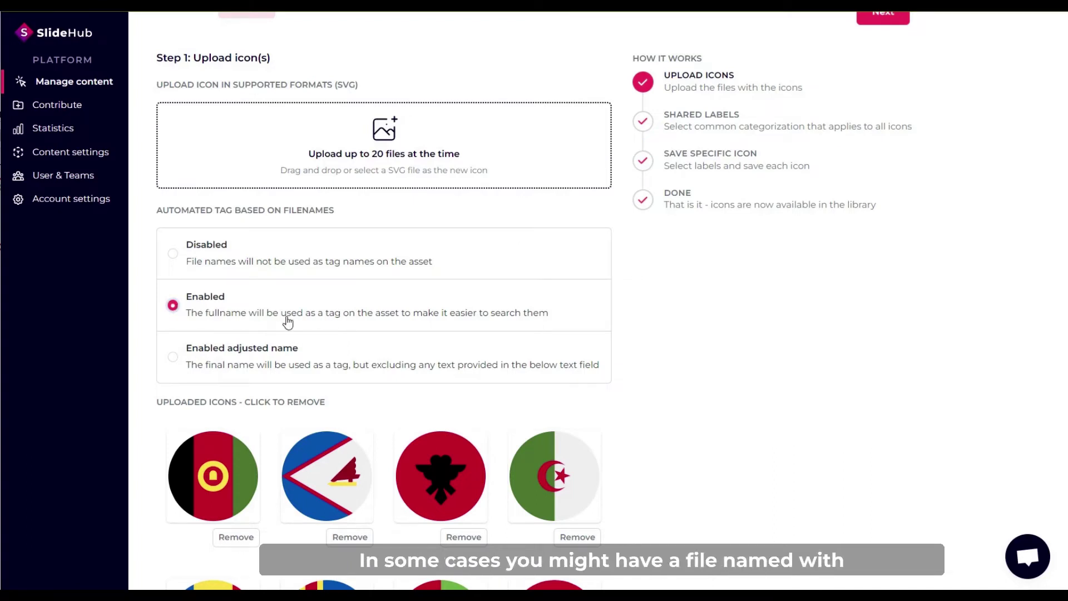
{"action": "left_click", "coordinate": [173, 357]}
{"action": "scroll", "coordinate": [185, 367], "scroll_direction": "down", "scroll_amount": 1}
{"action": "scroll", "coordinate": [184, 367], "scroll_direction": "down", "scroll_amount": 1}
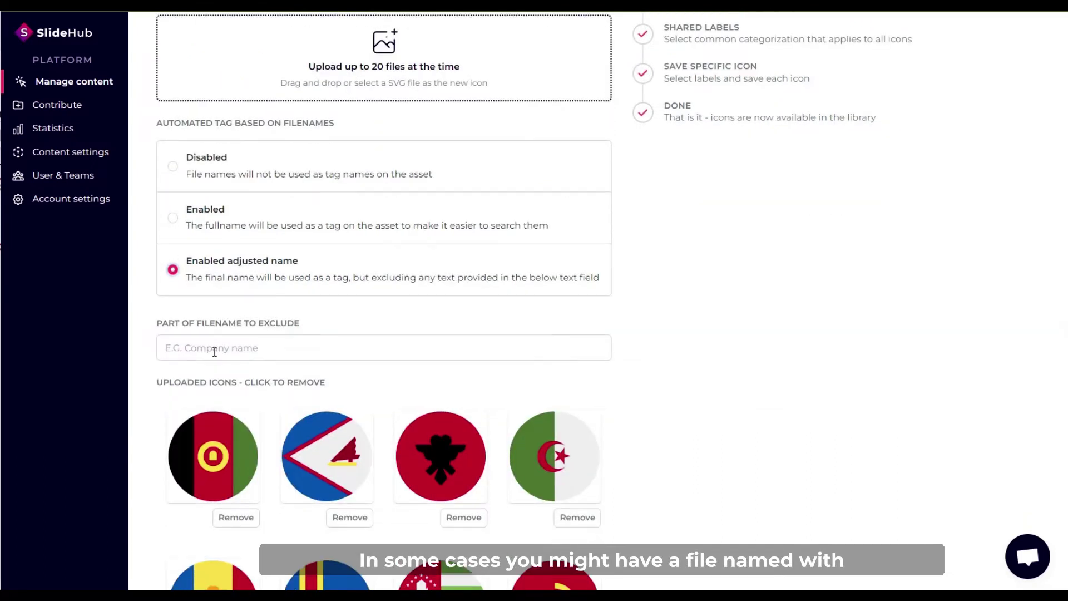
{"action": "left_click", "coordinate": [212, 348]}
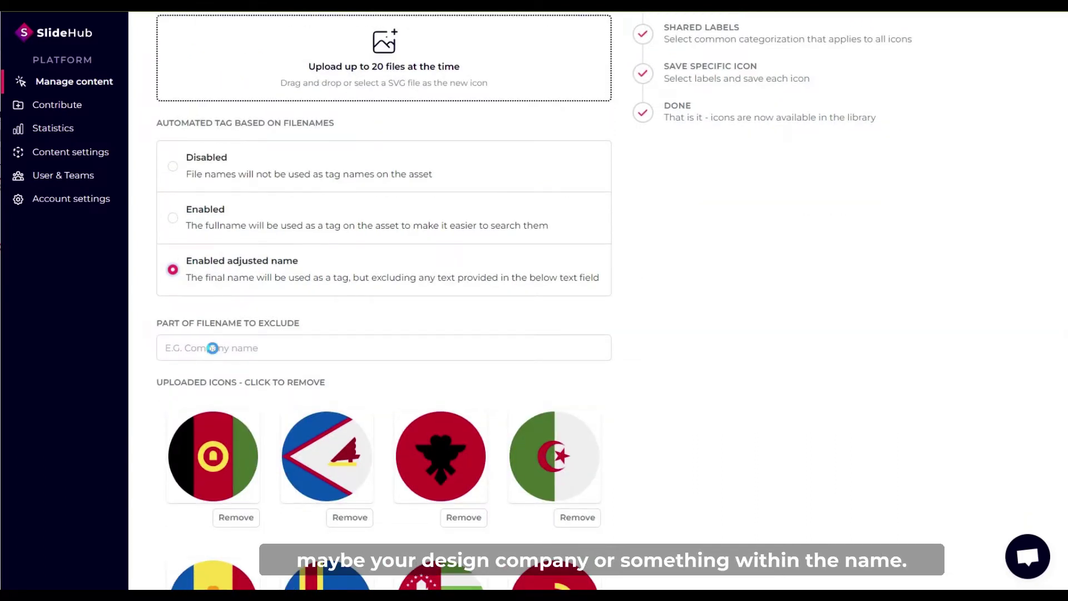
{"action": "left_click", "coordinate": [213, 348]}
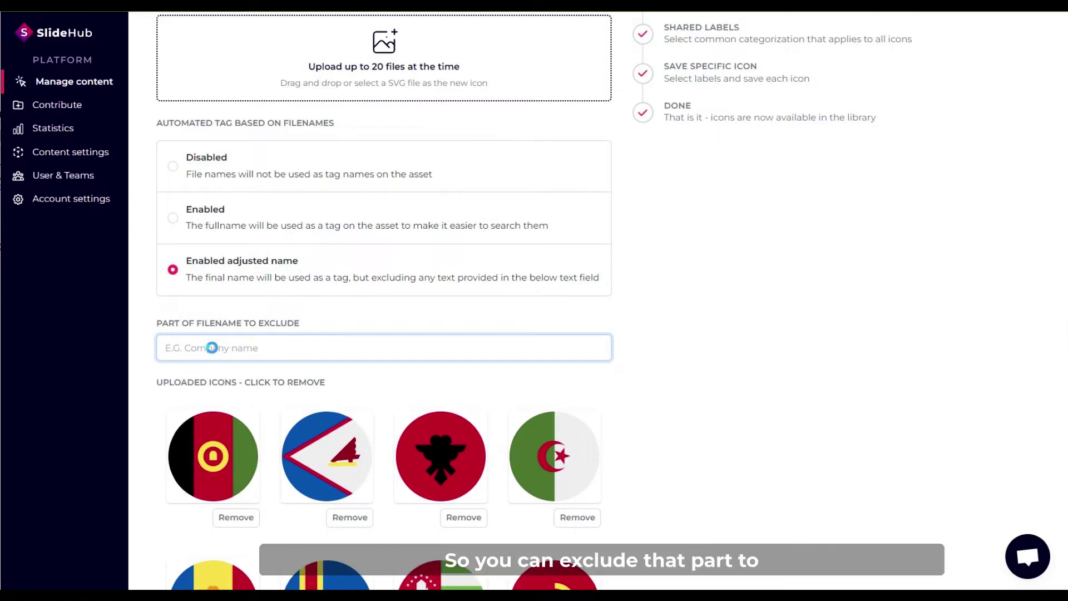
{"action": "type", "text": "Design"}
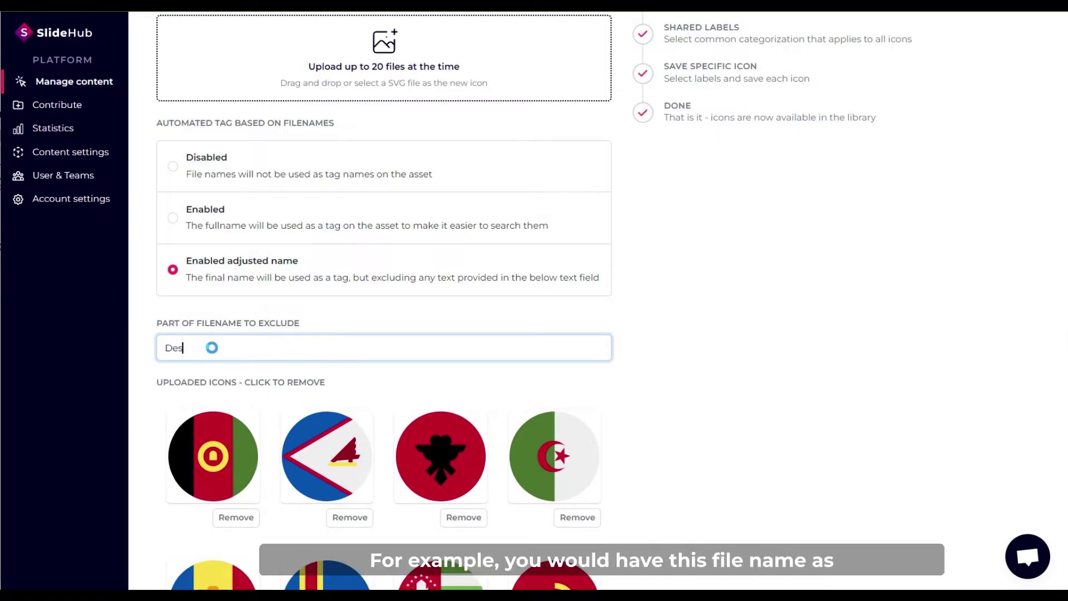
{"action": "key", "text": "BackSpace"}
{"action": "key", "text": "BackSpace"}
{"action": "key", "text": "BackSpace"}
{"action": "type", "text": "ignco"}
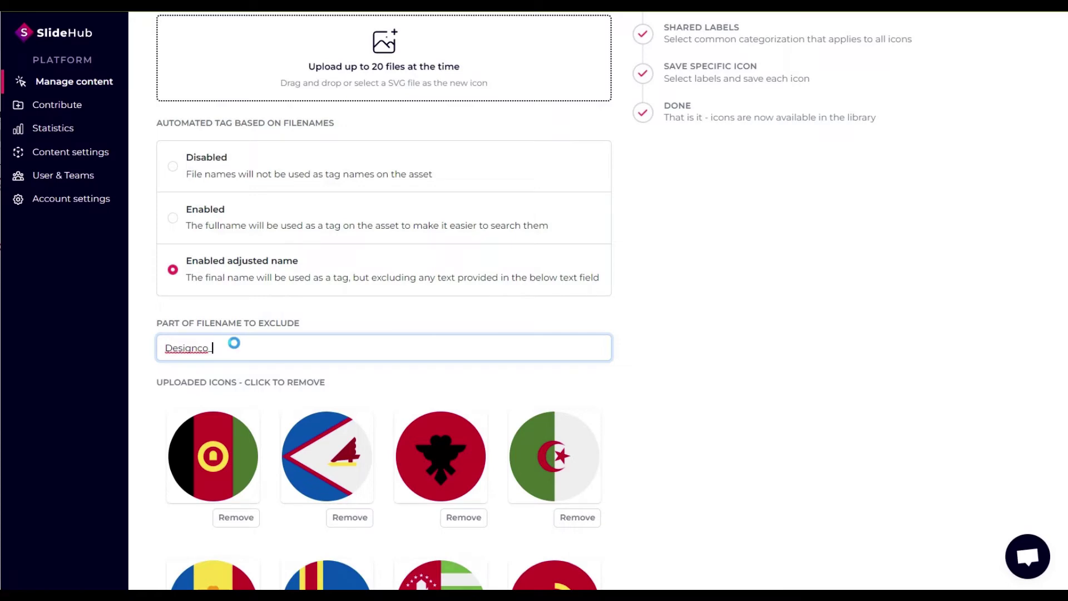
Switch automated tagging to 'Enabled' for full filenames and continue to shared icon labels.
{"action": "left_click", "coordinate": [171, 223]}
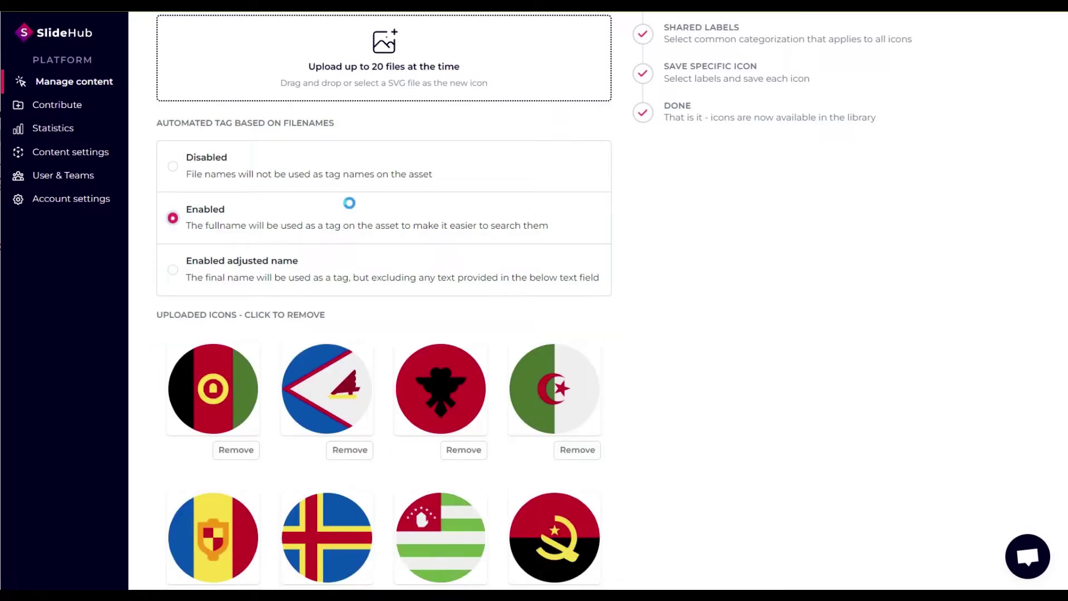
{"action": "scroll", "coordinate": [536, 300], "scroll_direction": "down", "scroll_amount": 5}
{"action": "scroll", "coordinate": [536, 301], "scroll_direction": "down", "scroll_amount": 5}
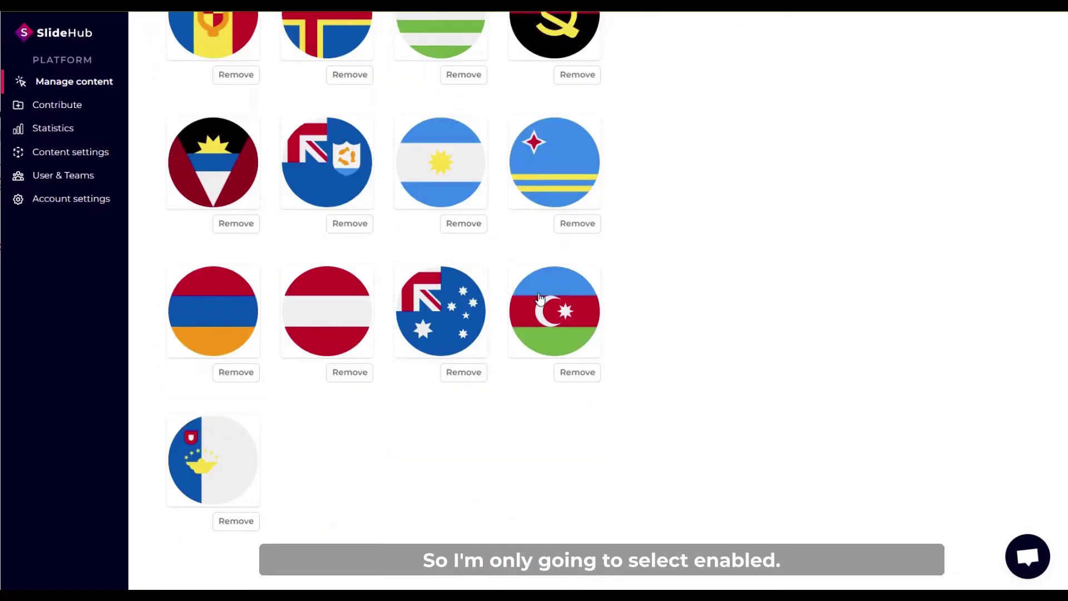
{"action": "scroll", "coordinate": [540, 299], "scroll_direction": "up", "scroll_amount": 10}
{"action": "left_click", "coordinate": [884, 180]}
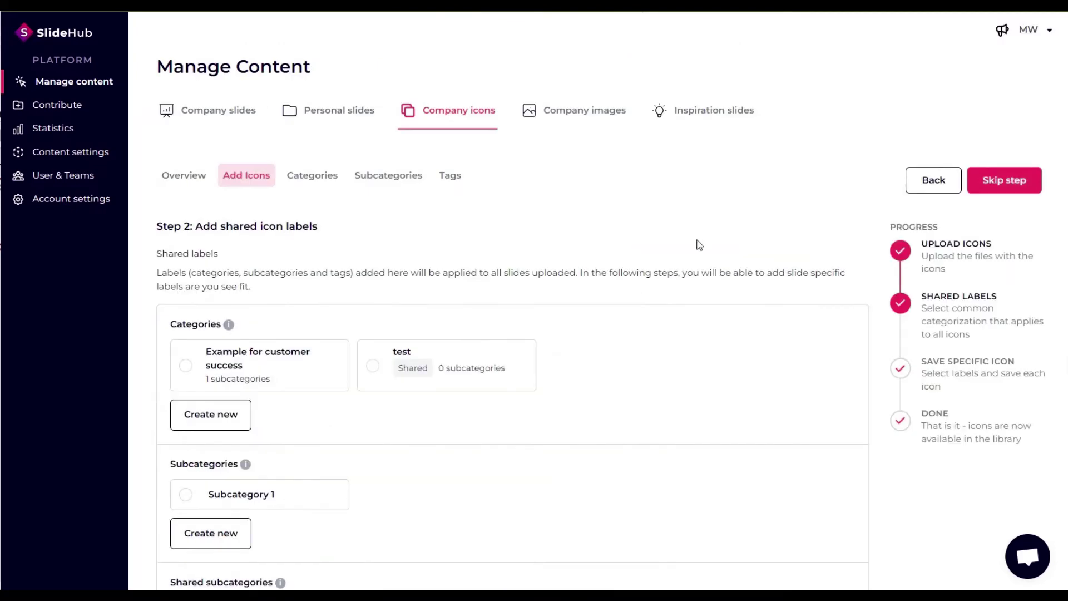
Create a Flags category described as 'Country flags' with the map-pin icon.
{"action": "scroll", "coordinate": [301, 267], "scroll_direction": "down", "scroll_amount": 1}
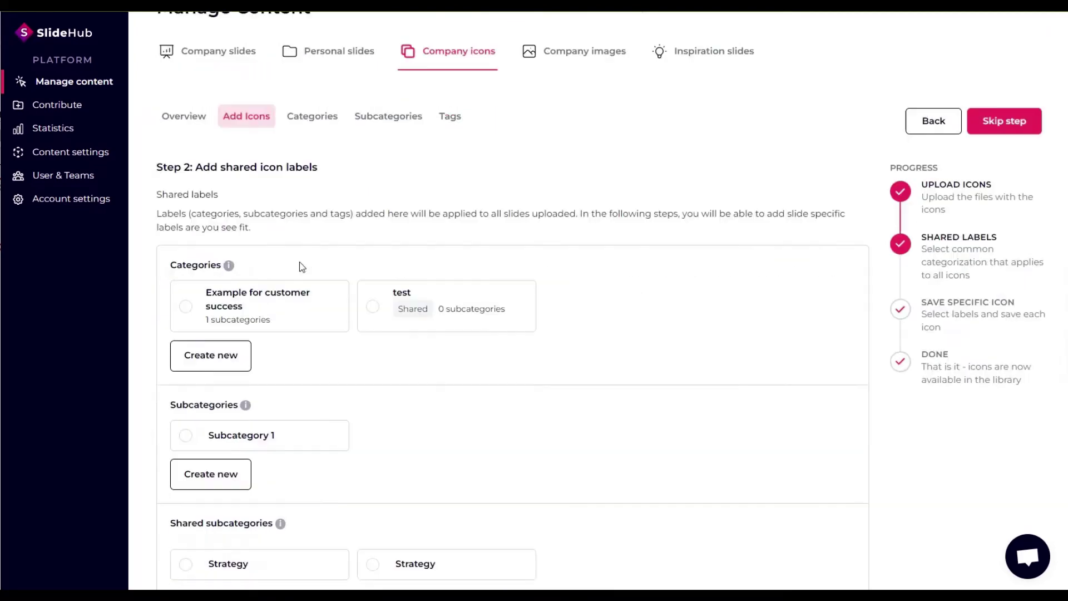
{"action": "scroll", "coordinate": [301, 266], "scroll_direction": "down", "scroll_amount": 1}
{"action": "left_click", "coordinate": [234, 356]}
{"action": "left_click", "coordinate": [585, 190]}
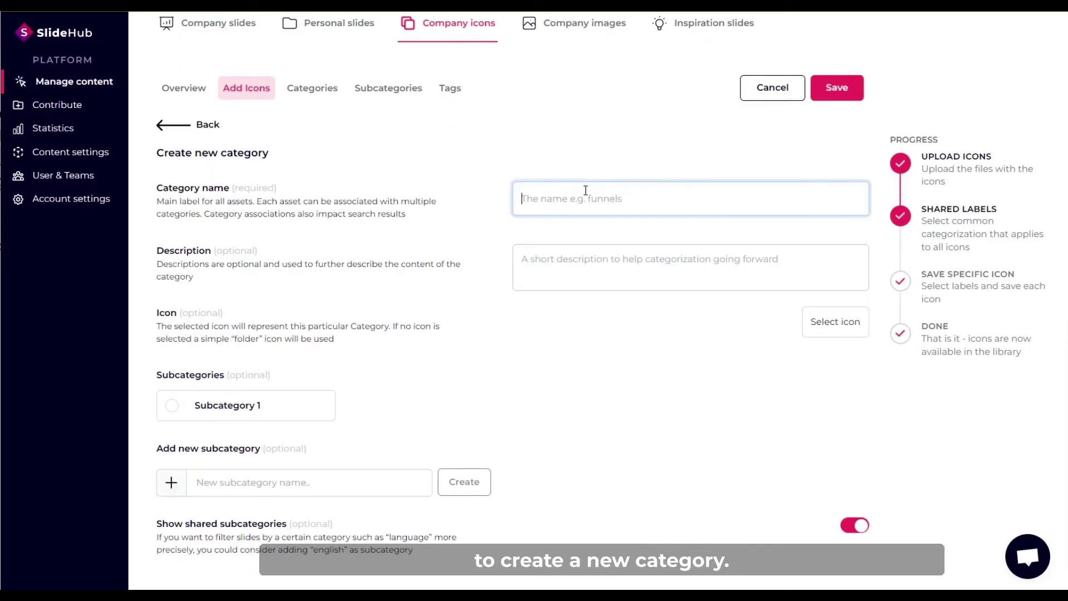
{"action": "type", "text": "Flags"}
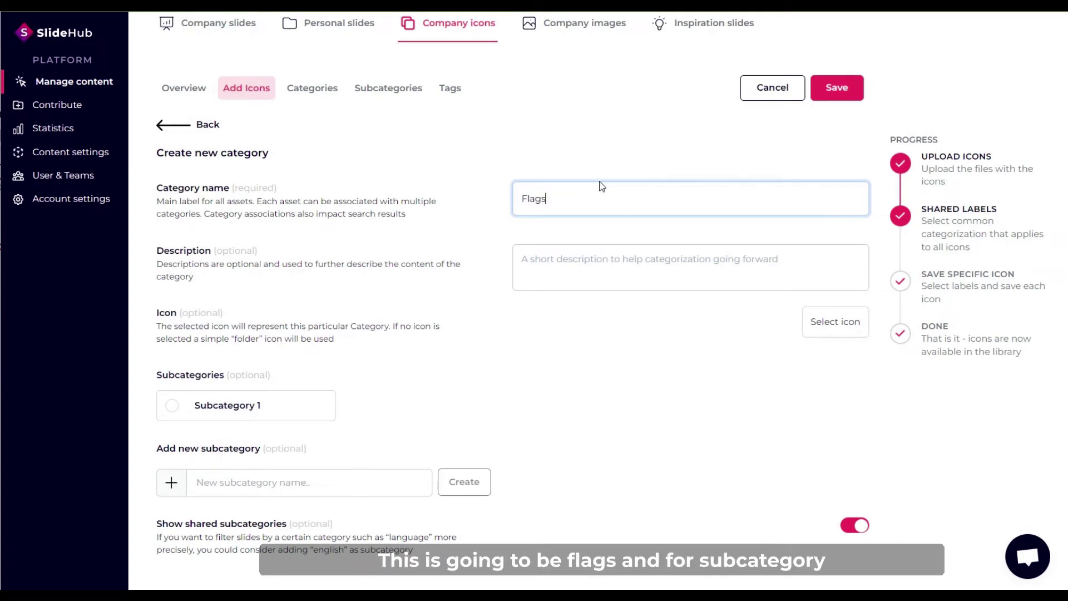
{"action": "left_click", "coordinate": [529, 272]}
{"action": "type", "text": "Country flags"}
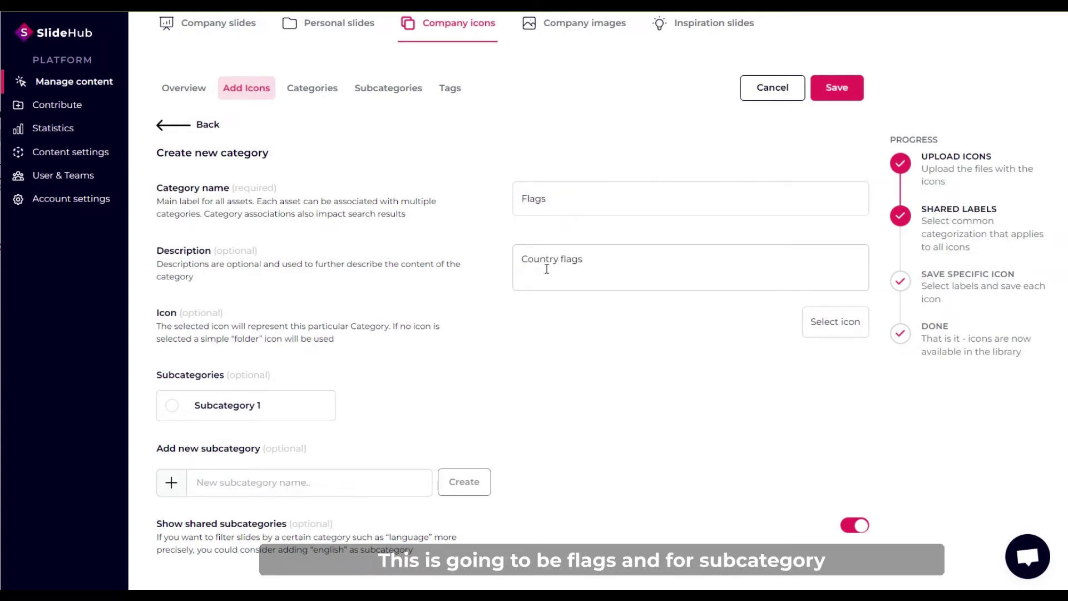
{"action": "left_click", "coordinate": [822, 322]}
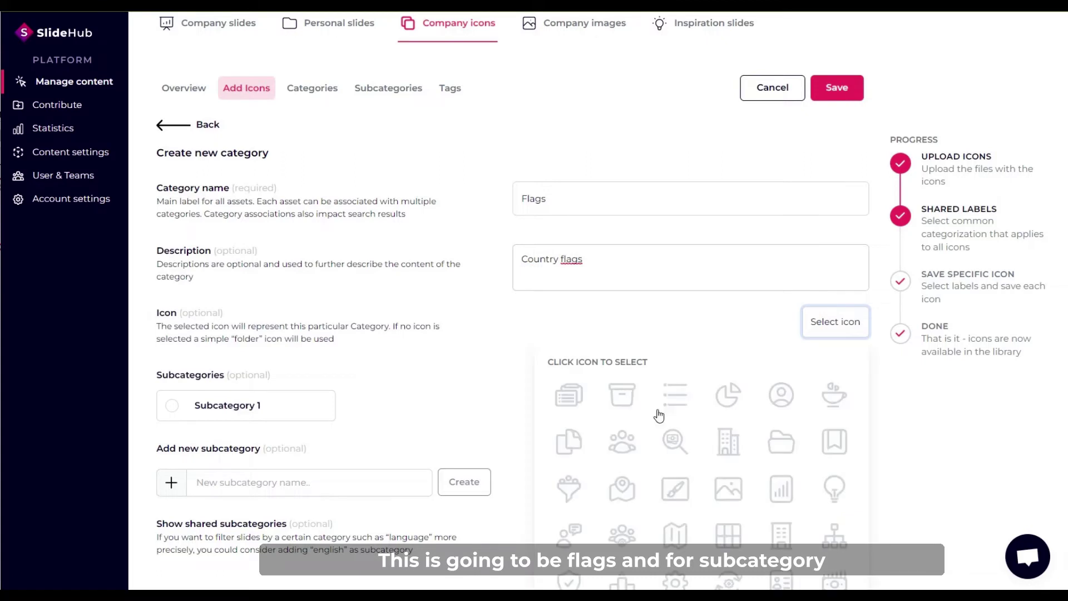
{"action": "scroll", "coordinate": [675, 458], "scroll_direction": "down", "scroll_amount": 1}
{"action": "left_click", "coordinate": [622, 457]}
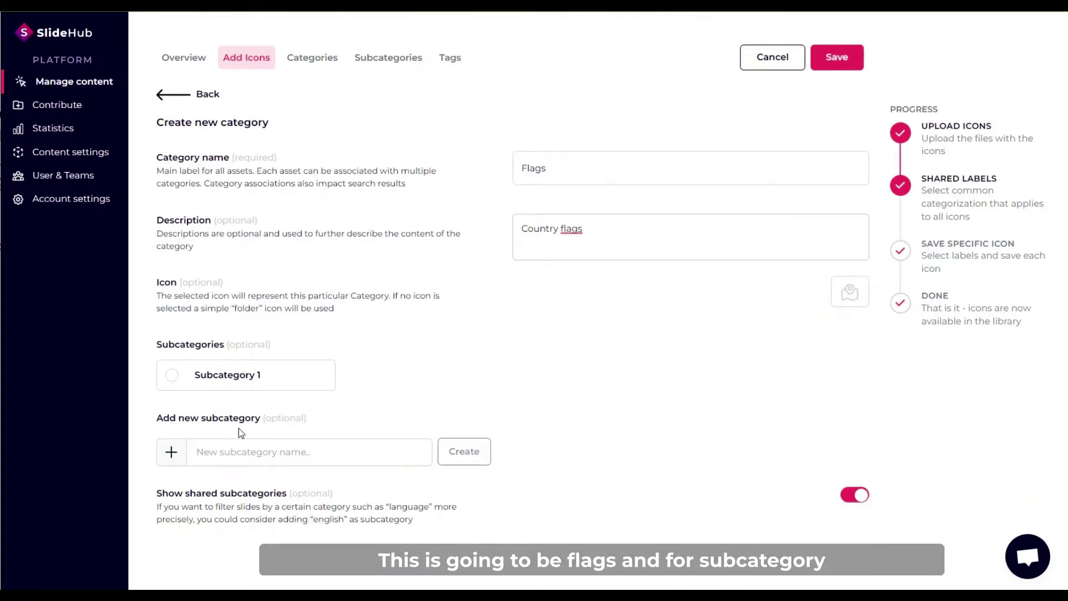
Add a Circle subcategory, save the Flags category, and move on to per-icon labelling.
{"action": "left_click", "coordinate": [228, 444]}
{"action": "type", "text": "Circle"}
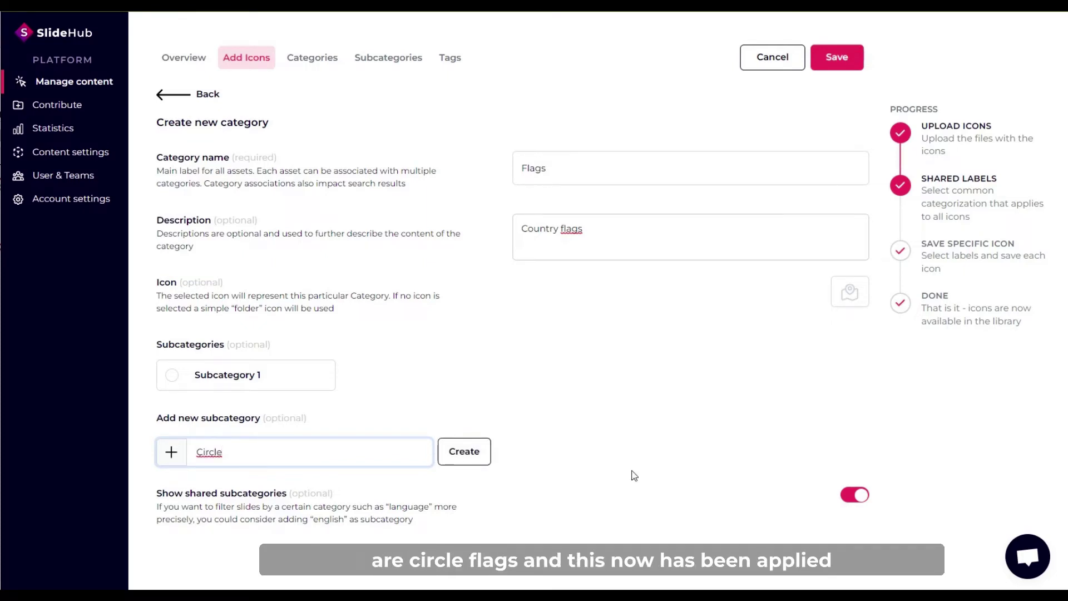
{"action": "left_click", "coordinate": [474, 456]}
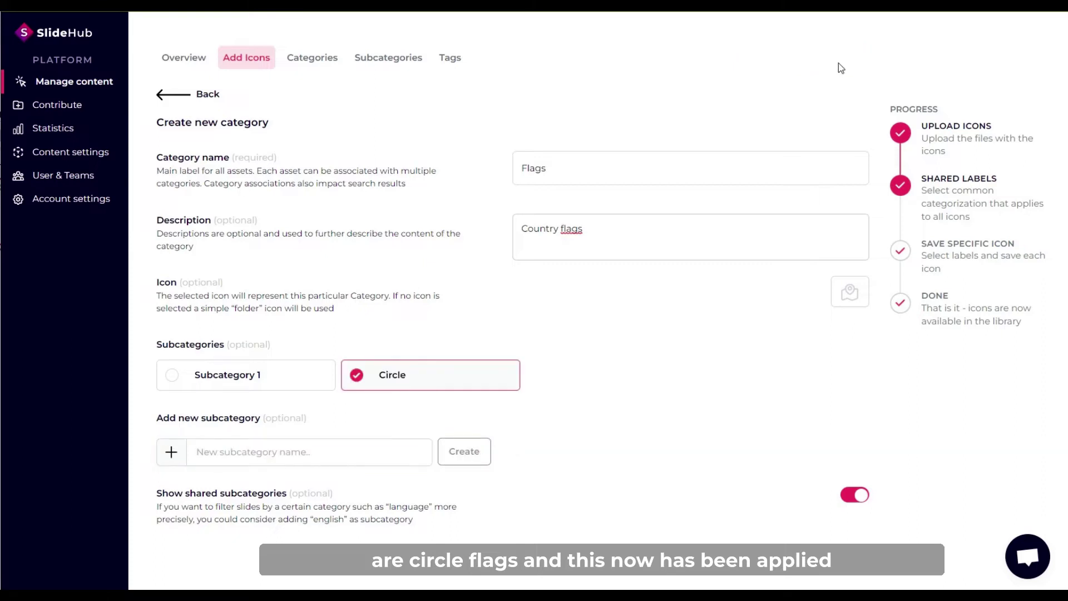
{"action": "left_click", "coordinate": [839, 62]}
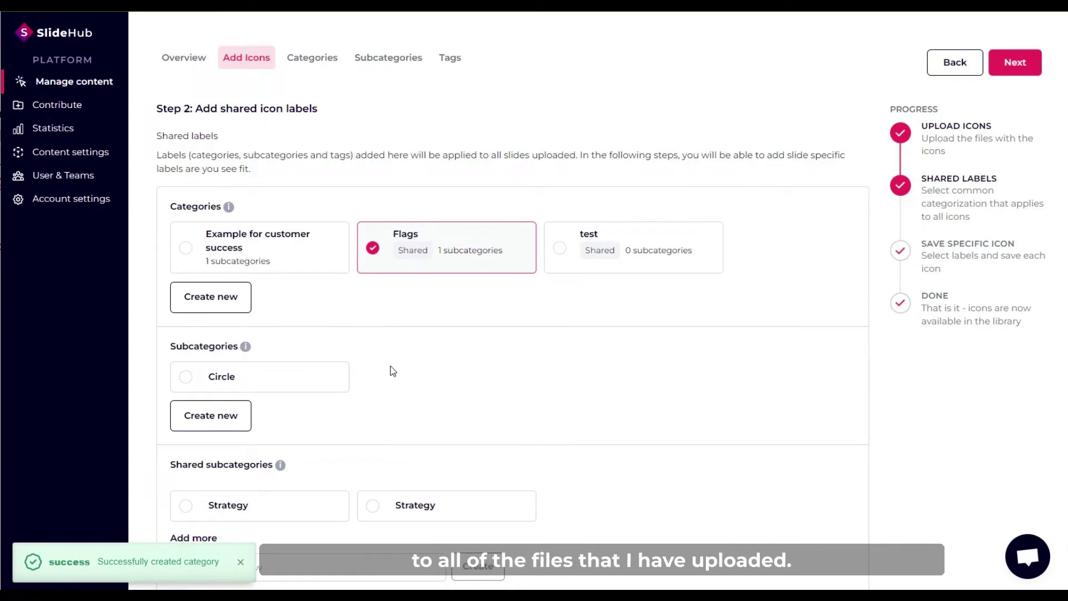
{"action": "scroll", "coordinate": [393, 372], "scroll_direction": "down", "scroll_amount": 3}
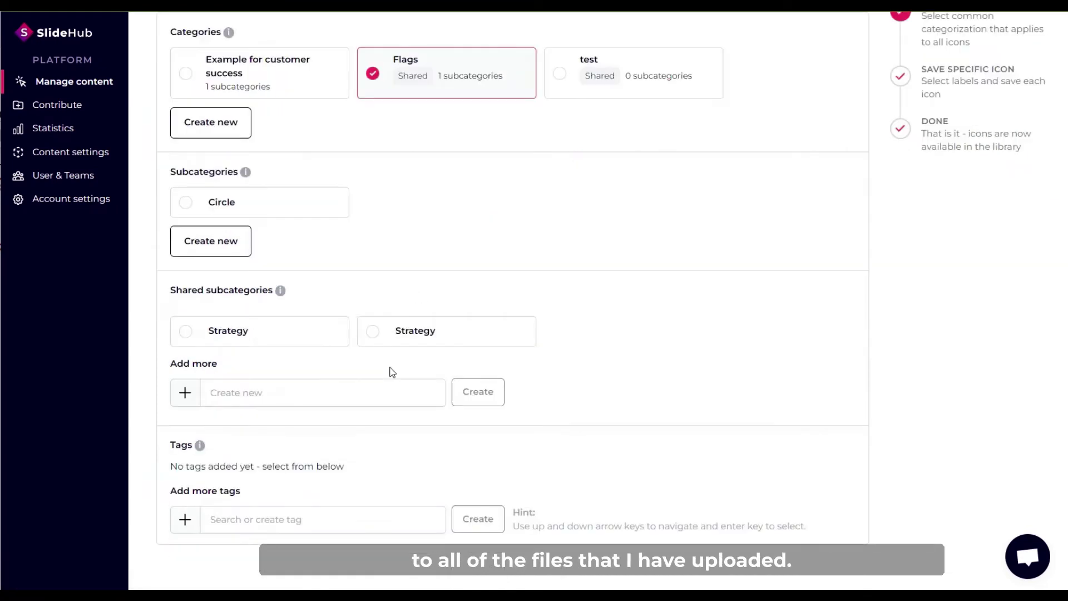
{"action": "scroll", "coordinate": [392, 372], "scroll_direction": "down", "scroll_amount": 1}
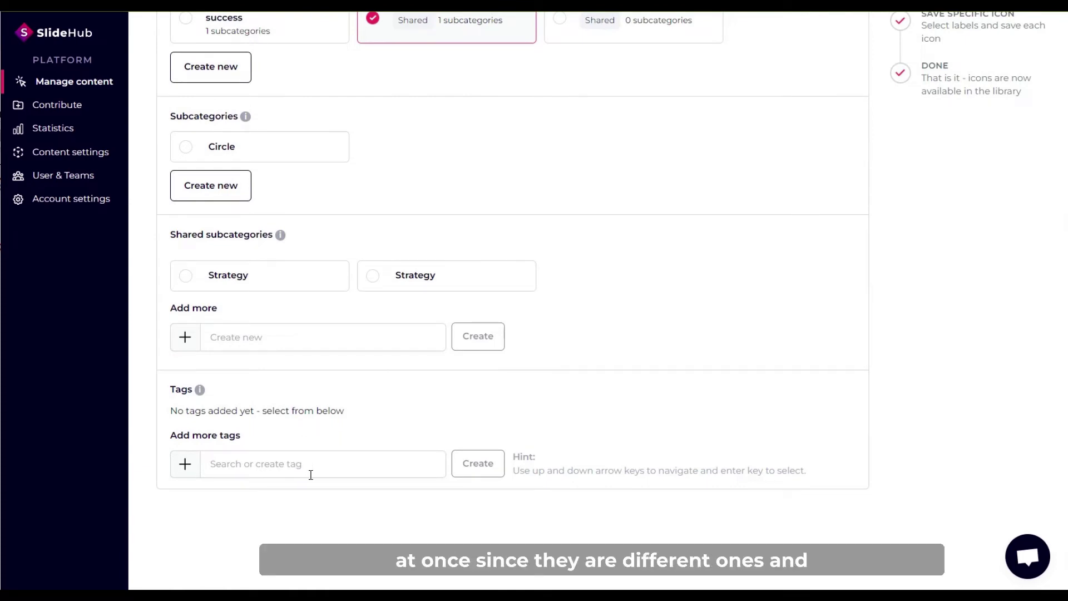
{"action": "scroll", "coordinate": [310, 475], "scroll_direction": "up", "scroll_amount": 3}
{"action": "scroll", "coordinate": [670, 295], "scroll_direction": "up", "scroll_amount": 2}
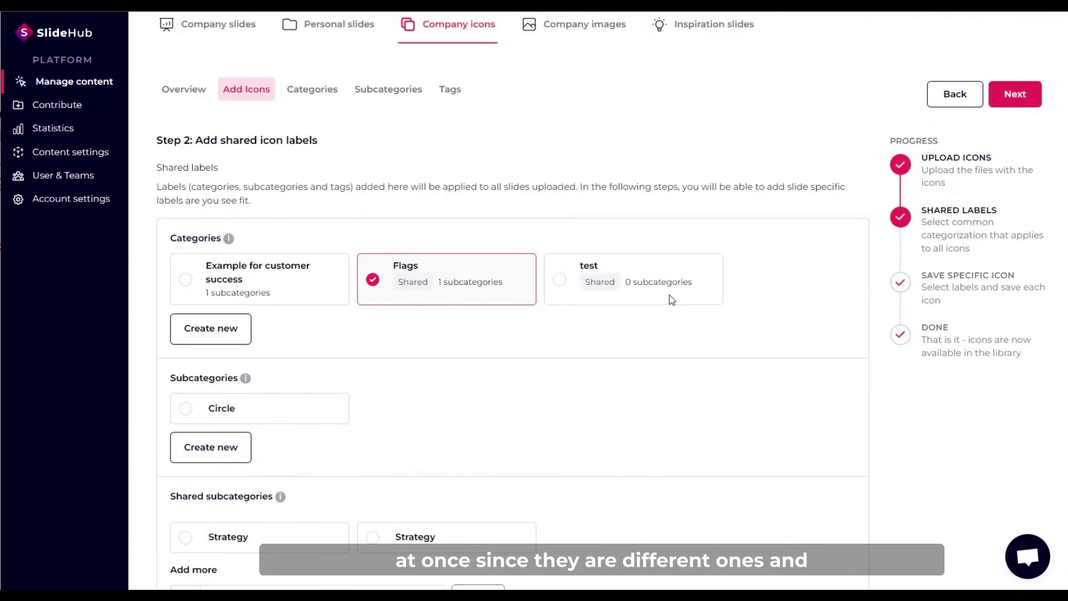
{"action": "left_click", "coordinate": [1008, 103]}
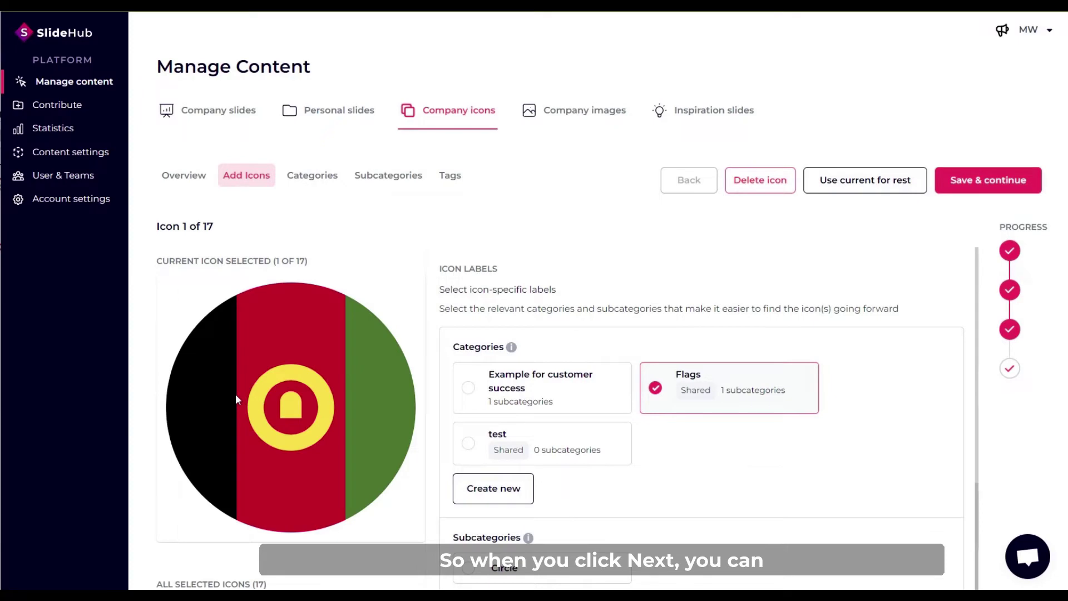
Add an Asia tag to the first flag icon.
{"action": "scroll", "coordinate": [235, 394], "scroll_direction": "down", "scroll_amount": 4}
{"action": "scroll", "coordinate": [244, 377], "scroll_direction": "up", "scroll_amount": 3}
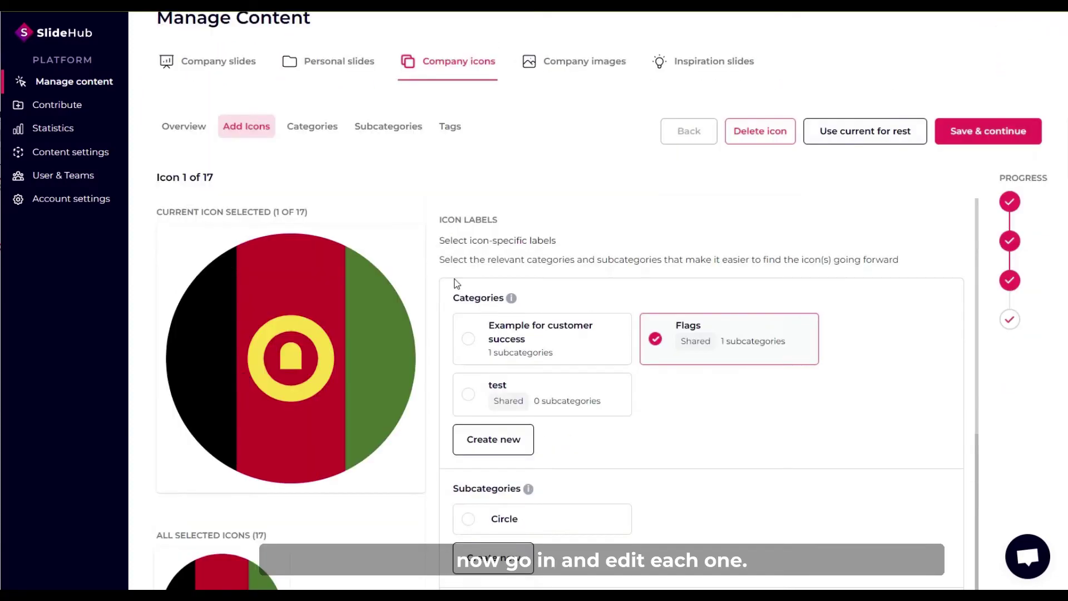
{"action": "scroll", "coordinate": [635, 320], "scroll_direction": "down", "scroll_amount": 5}
{"action": "scroll", "coordinate": [631, 356], "scroll_direction": "down", "scroll_amount": 1}
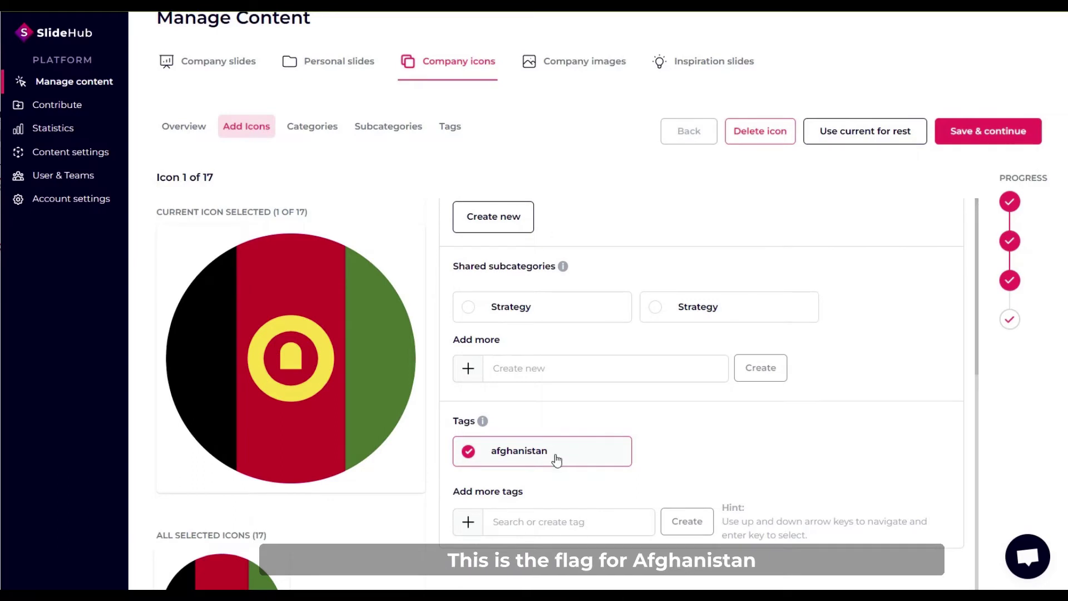
{"action": "scroll", "coordinate": [567, 470], "scroll_direction": "up", "scroll_amount": 3}
{"action": "scroll", "coordinate": [612, 445], "scroll_direction": "down", "scroll_amount": 7}
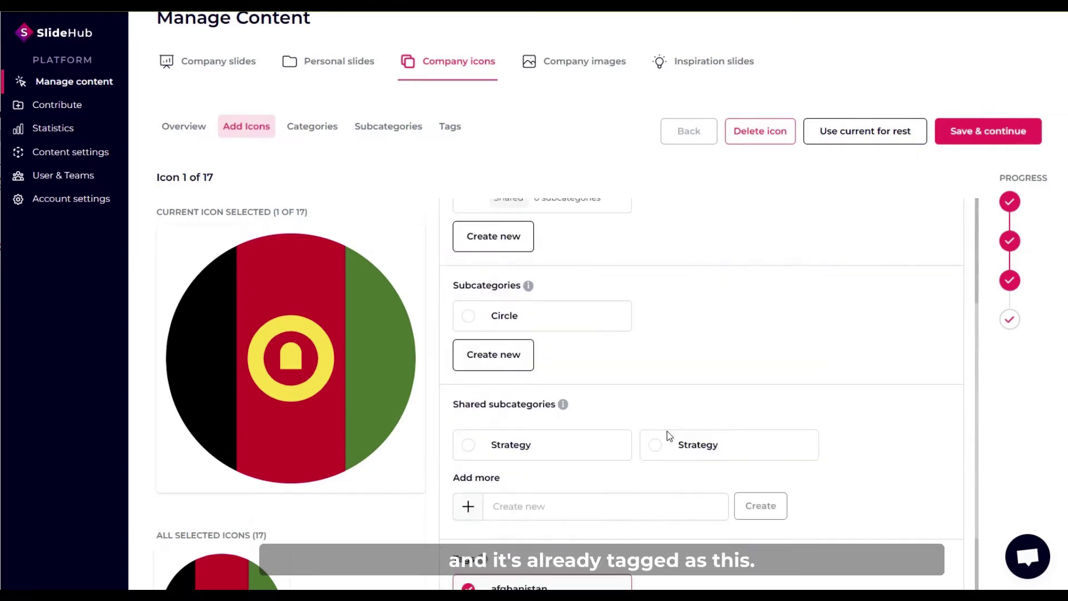
{"action": "left_click", "coordinate": [527, 459]}
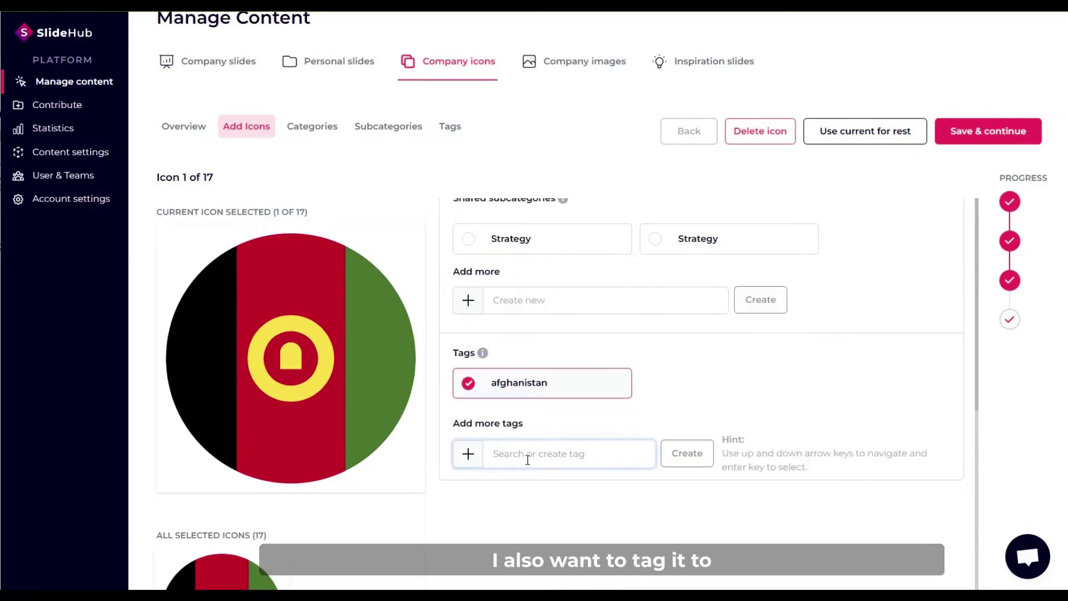
{"action": "type", "text": "Asia"}
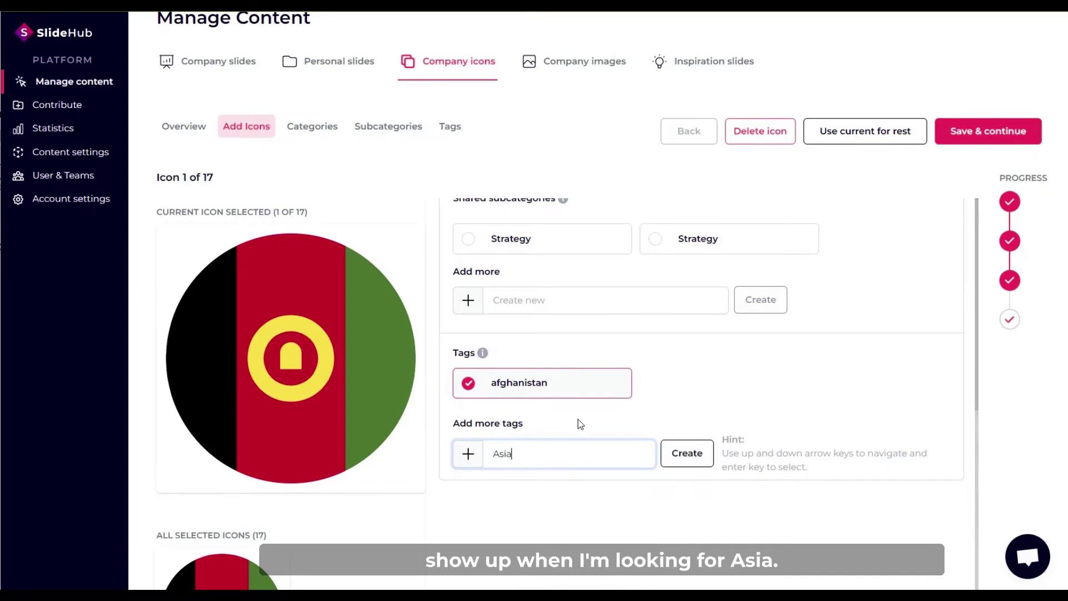
{"action": "left_click", "coordinate": [690, 459]}
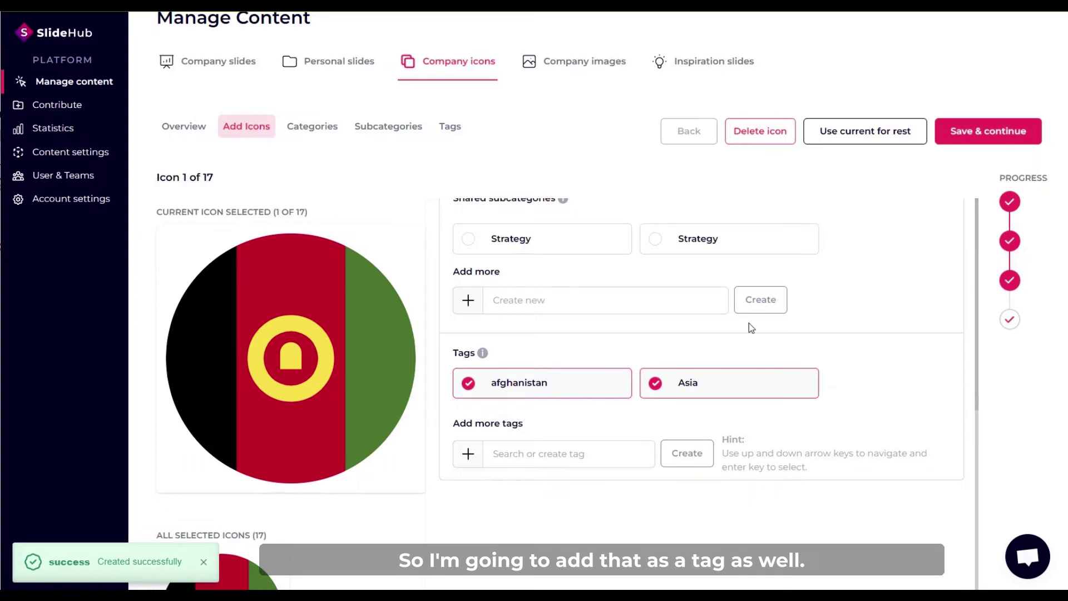
Save this icon's labels and apply the current labels to all remaining icons.
{"action": "scroll", "coordinate": [598, 316], "scroll_direction": "up", "scroll_amount": 3}
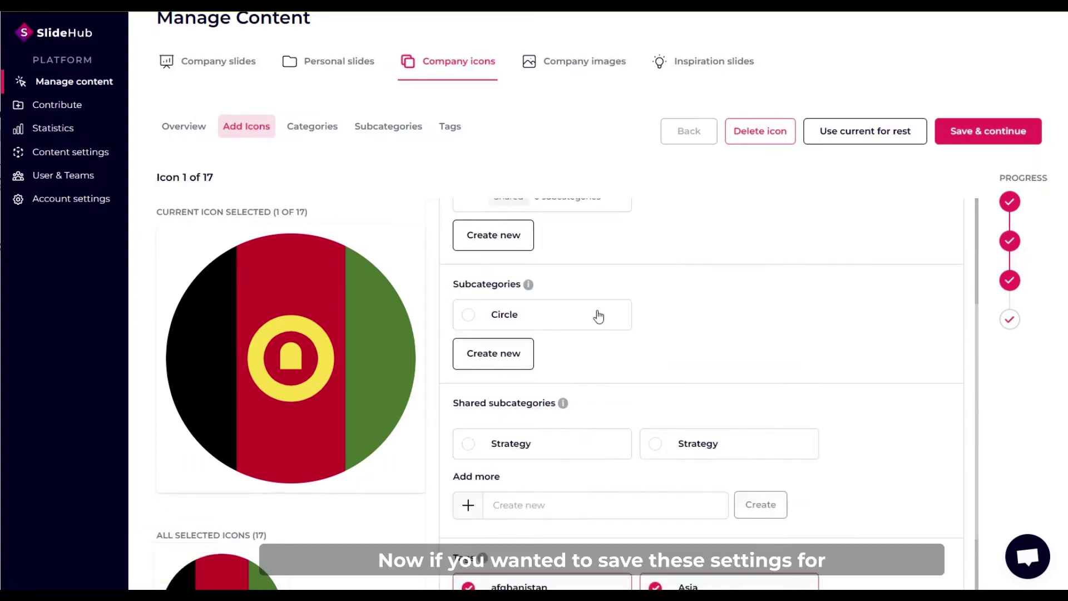
{"action": "scroll", "coordinate": [599, 316], "scroll_direction": "up", "scroll_amount": 2}
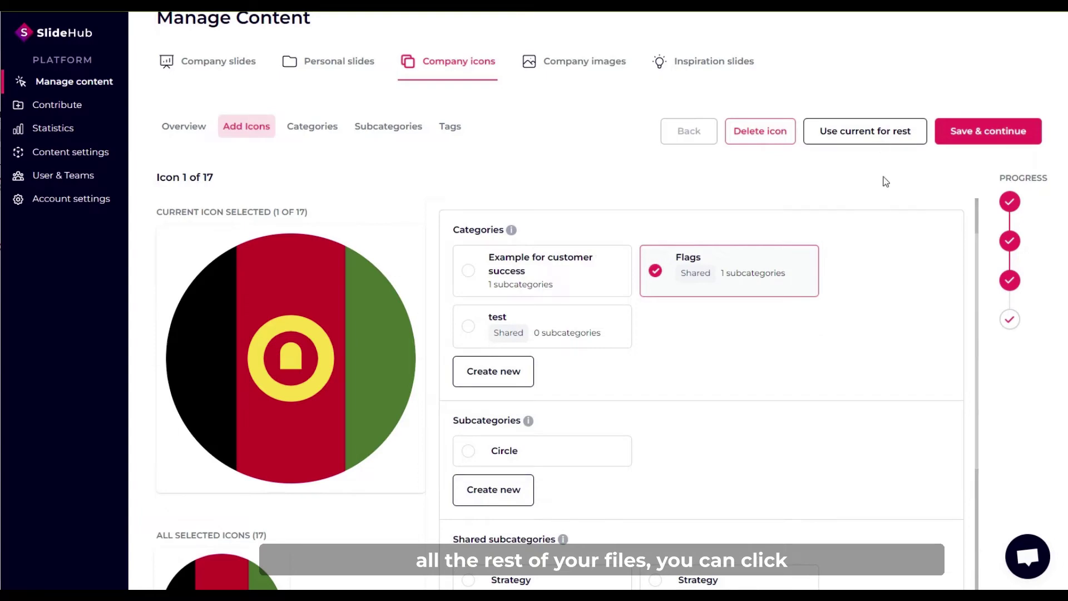
{"action": "left_click", "coordinate": [969, 137]}
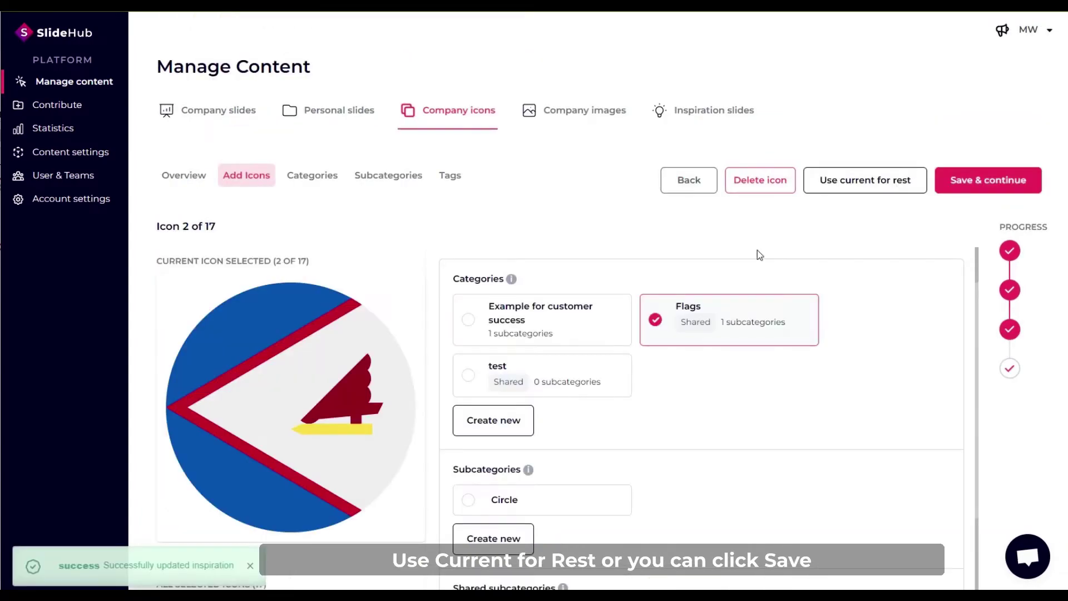
{"action": "scroll", "coordinate": [359, 399], "scroll_direction": "down", "scroll_amount": 4}
{"action": "scroll", "coordinate": [358, 400], "scroll_direction": "up", "scroll_amount": 4}
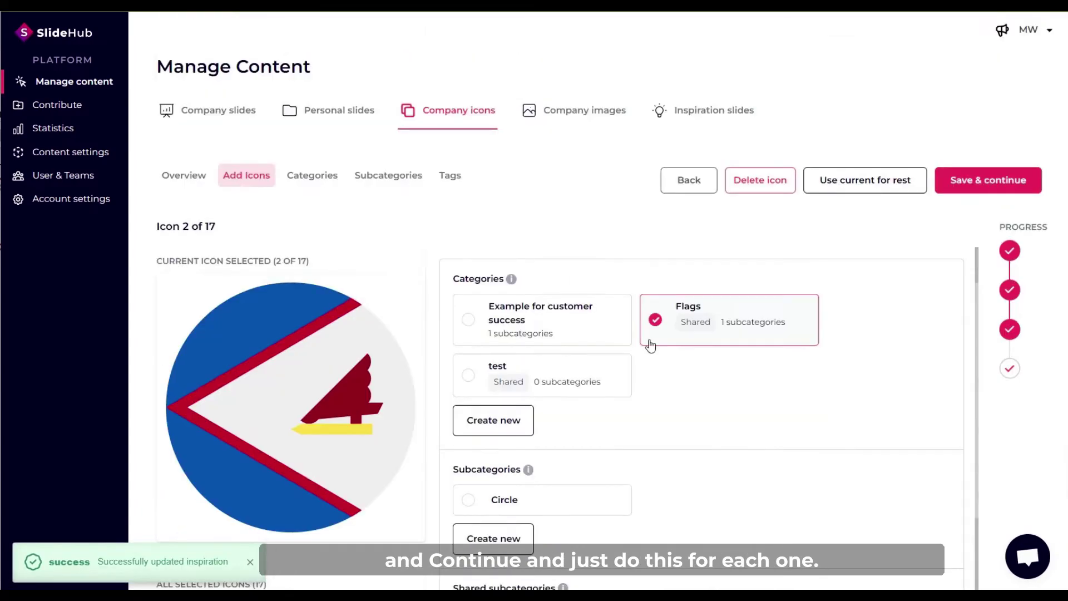
{"action": "left_click", "coordinate": [855, 182]}
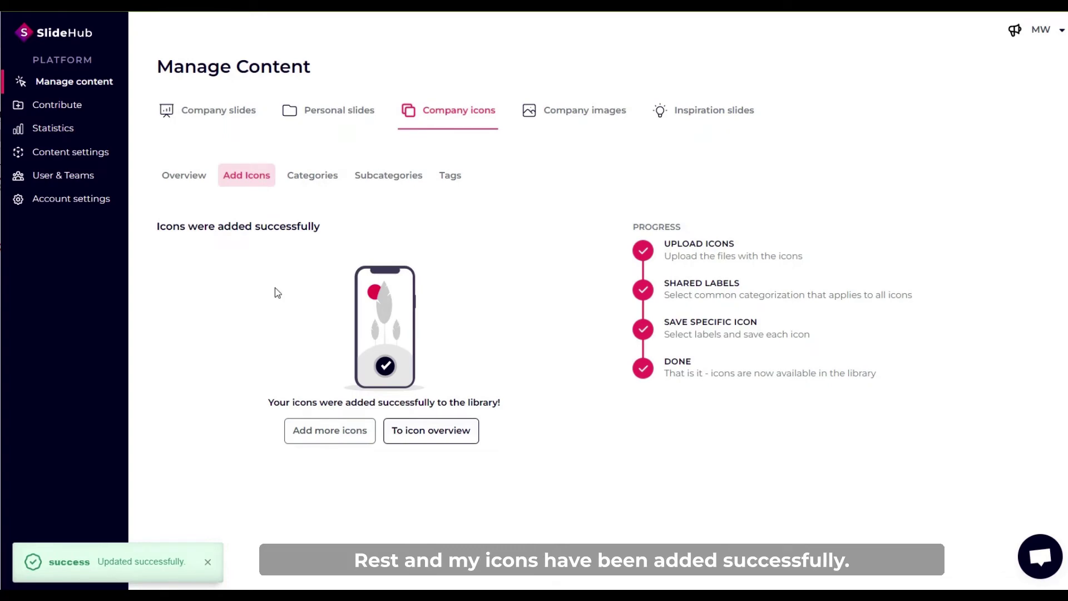
Open the company icon overview and scroll through the icon grid.
{"action": "left_click", "coordinate": [412, 434]}
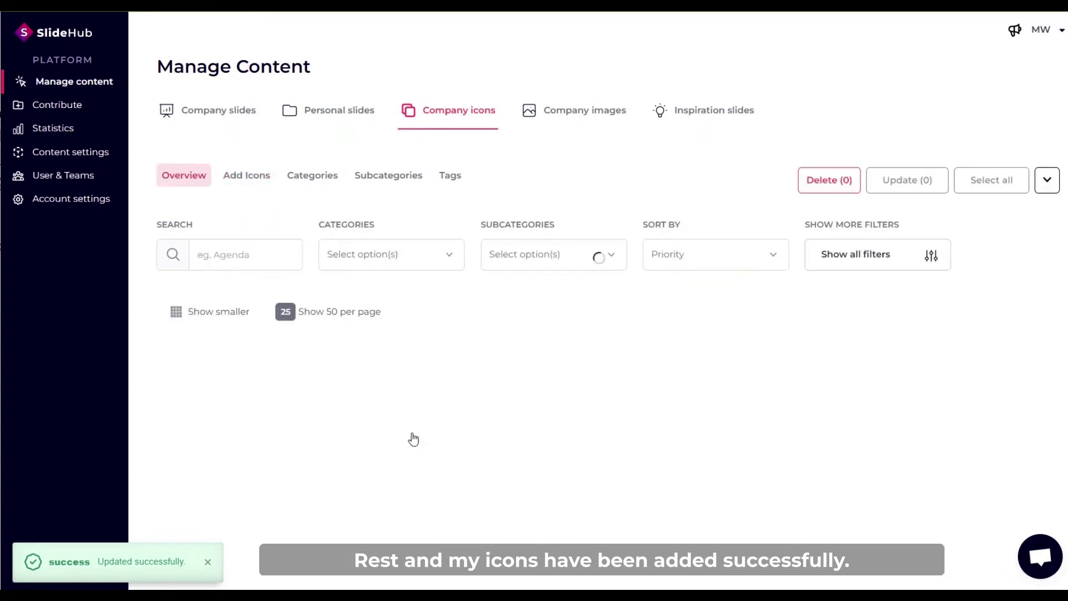
{"action": "scroll", "coordinate": [278, 421], "scroll_direction": "down", "scroll_amount": 5}
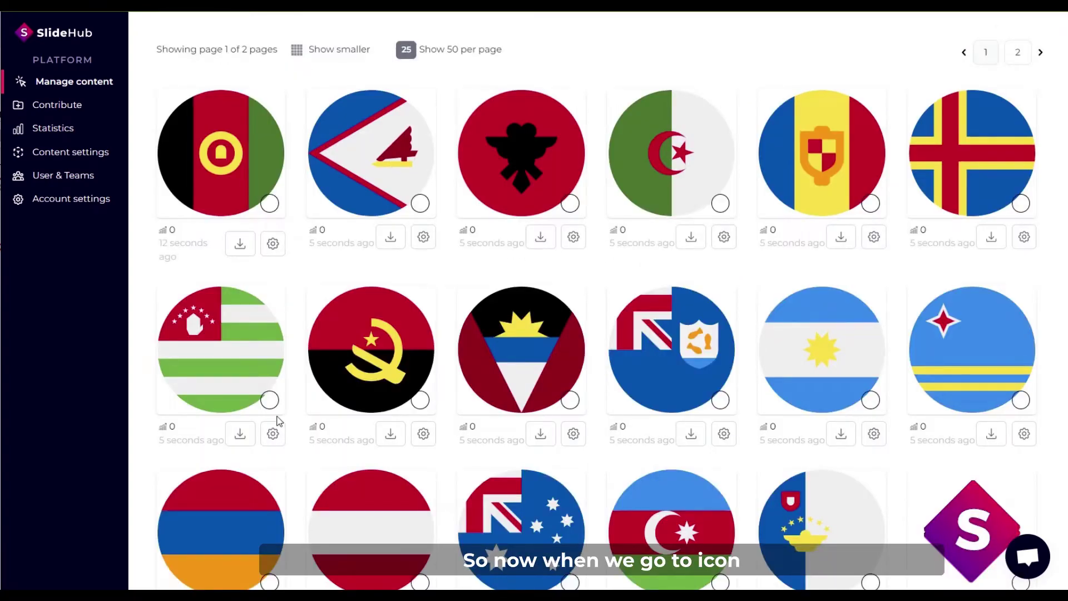
{"action": "scroll", "coordinate": [278, 421], "scroll_direction": "down", "scroll_amount": 3}
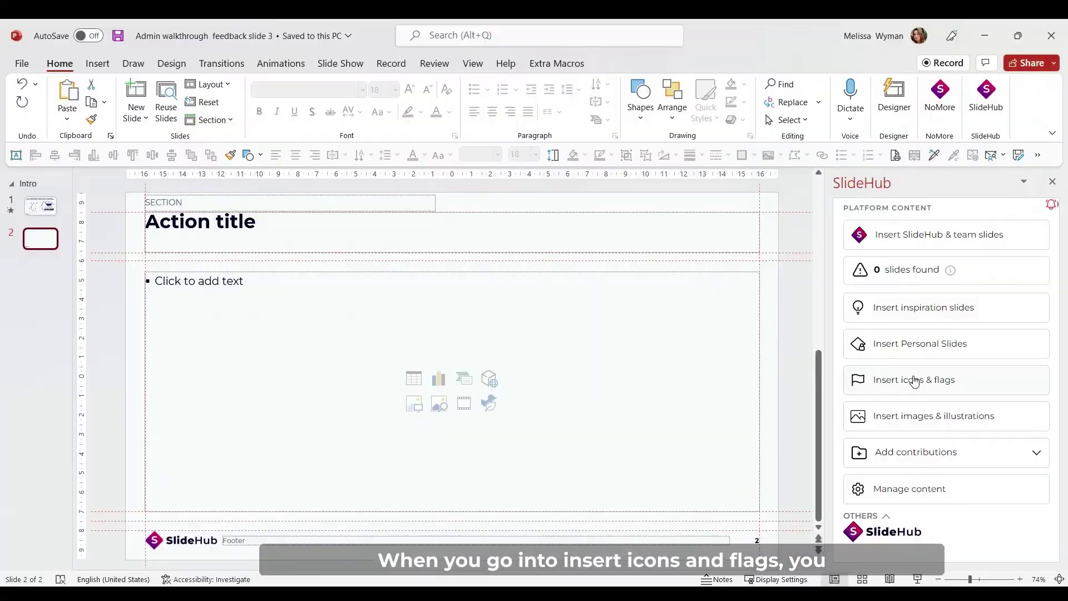
Open Insert icons & flags, switch to Company icons, and filter to the Flags category.
{"action": "left_click", "coordinate": [914, 381]}
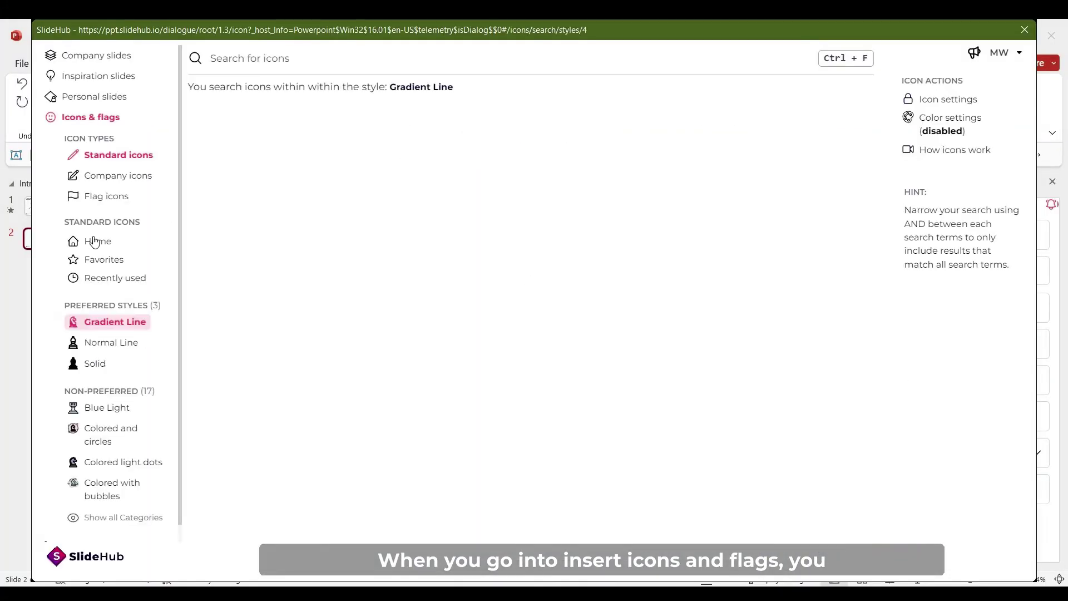
{"action": "left_click", "coordinate": [140, 177]}
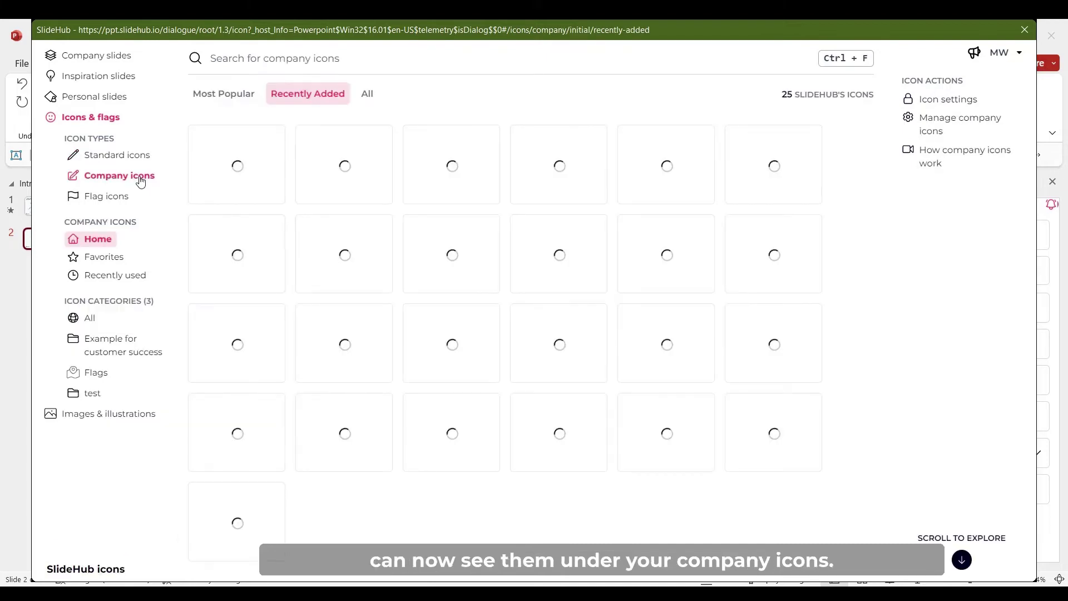
{"action": "mouse_move", "coordinate": [218, 201]}
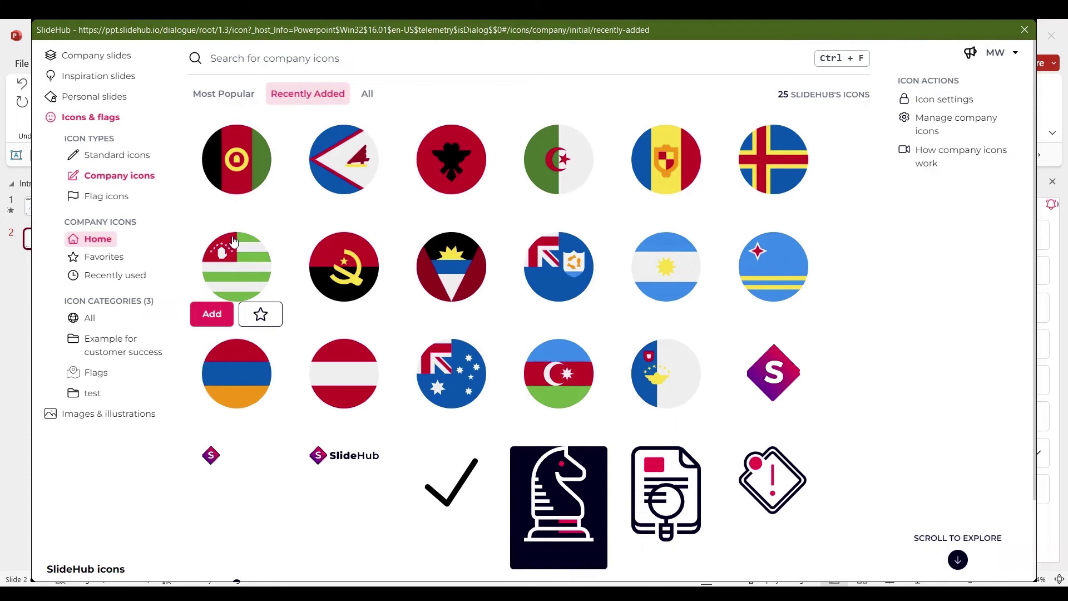
{"action": "left_click", "coordinate": [95, 374]}
{"action": "left_click", "coordinate": [91, 375]}
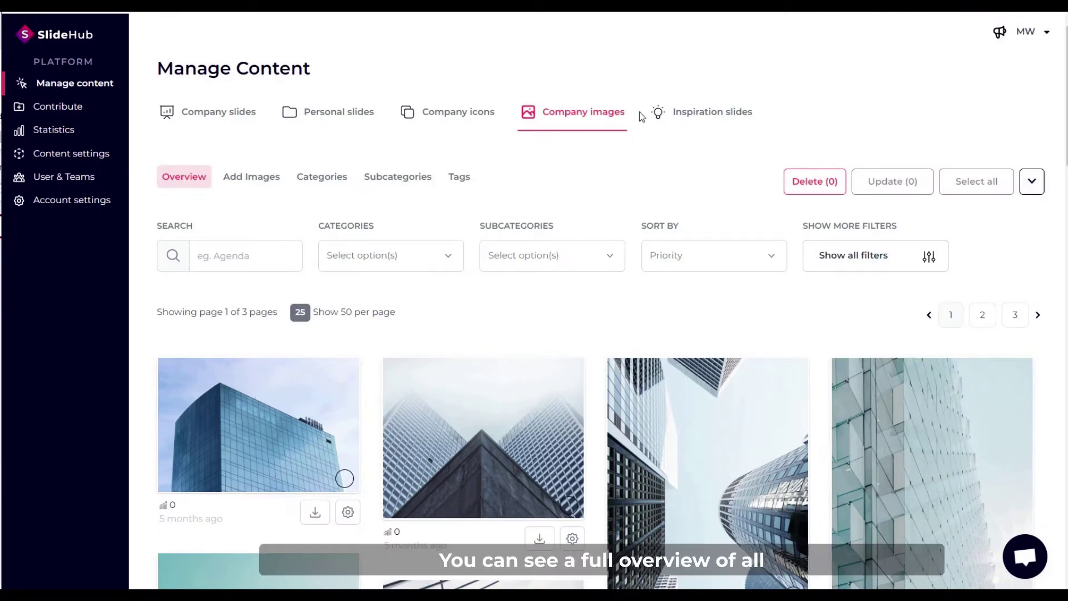
Edit the glass office building image and give it the visual label Office.
{"action": "scroll", "coordinate": [270, 415], "scroll_direction": "down", "scroll_amount": 3}
{"action": "scroll", "coordinate": [287, 403], "scroll_direction": "down", "scroll_amount": 5}
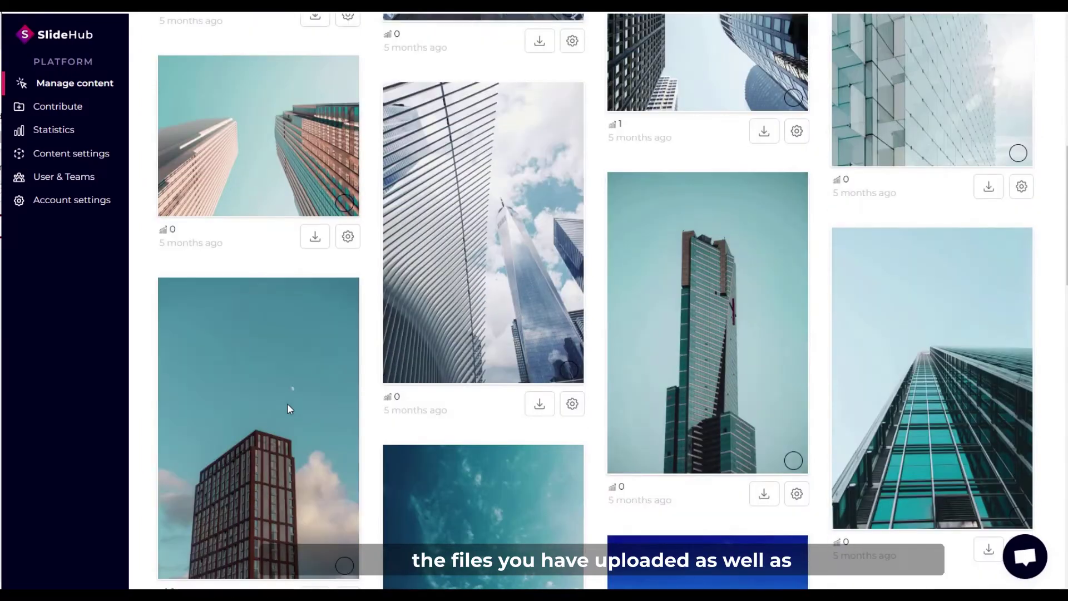
{"action": "scroll", "coordinate": [326, 382], "scroll_direction": "up", "scroll_amount": 7}
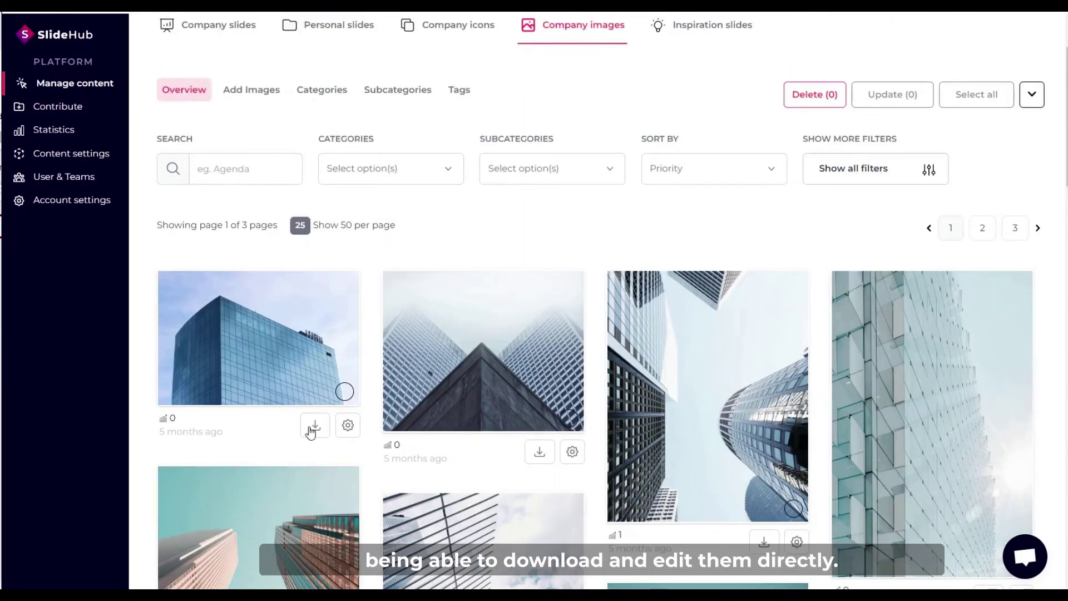
{"action": "left_click", "coordinate": [345, 429]}
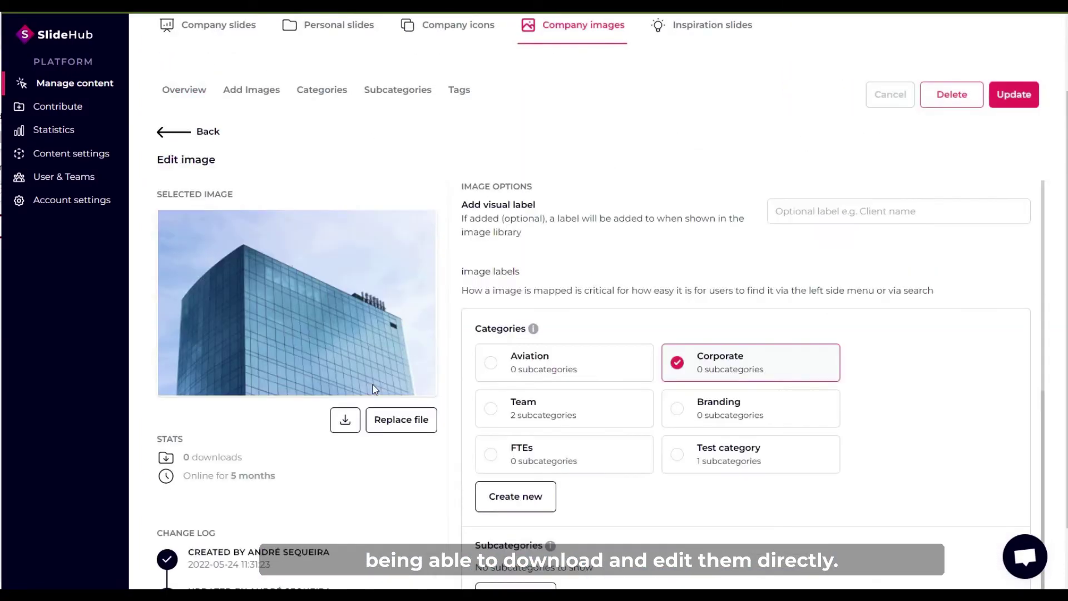
{"action": "left_click", "coordinate": [777, 211]}
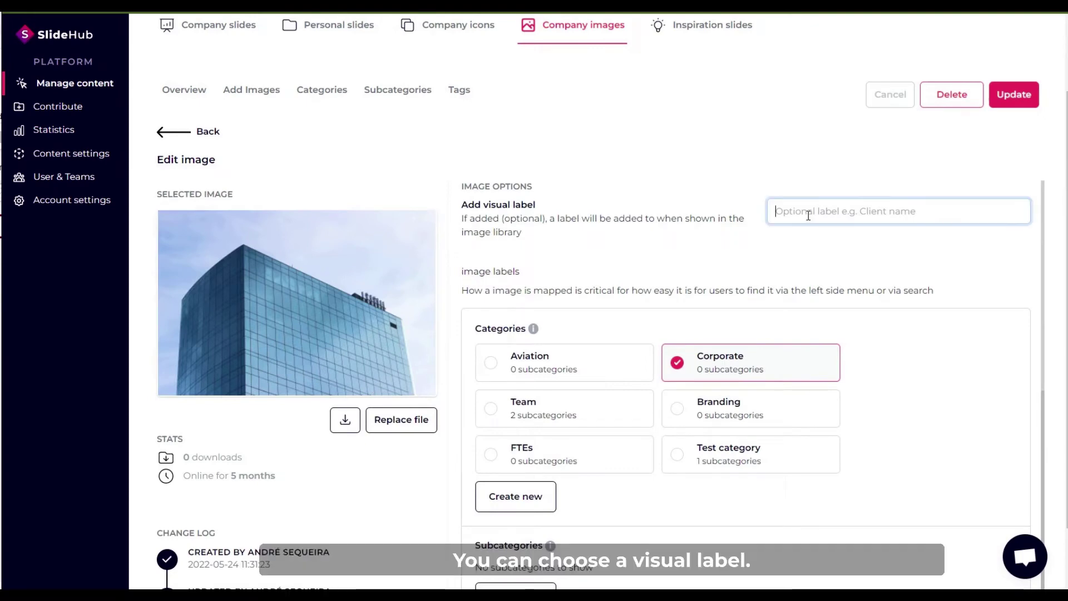
{"action": "type", "text": "Office"}
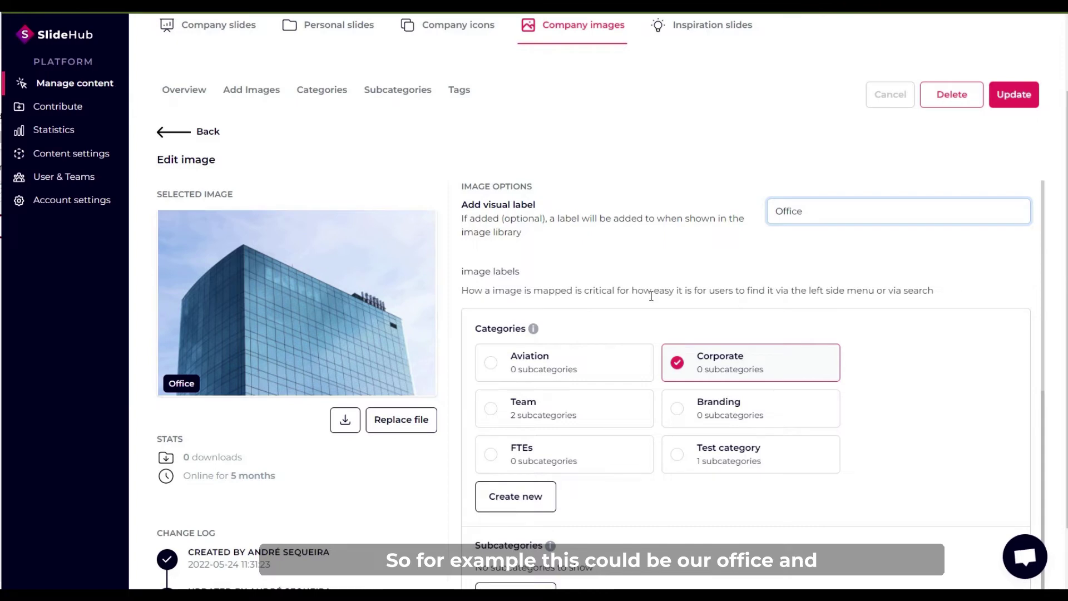
Add the tags building and office to the image and save it with Update.
{"action": "scroll", "coordinate": [563, 403], "scroll_direction": "down", "scroll_amount": 2}
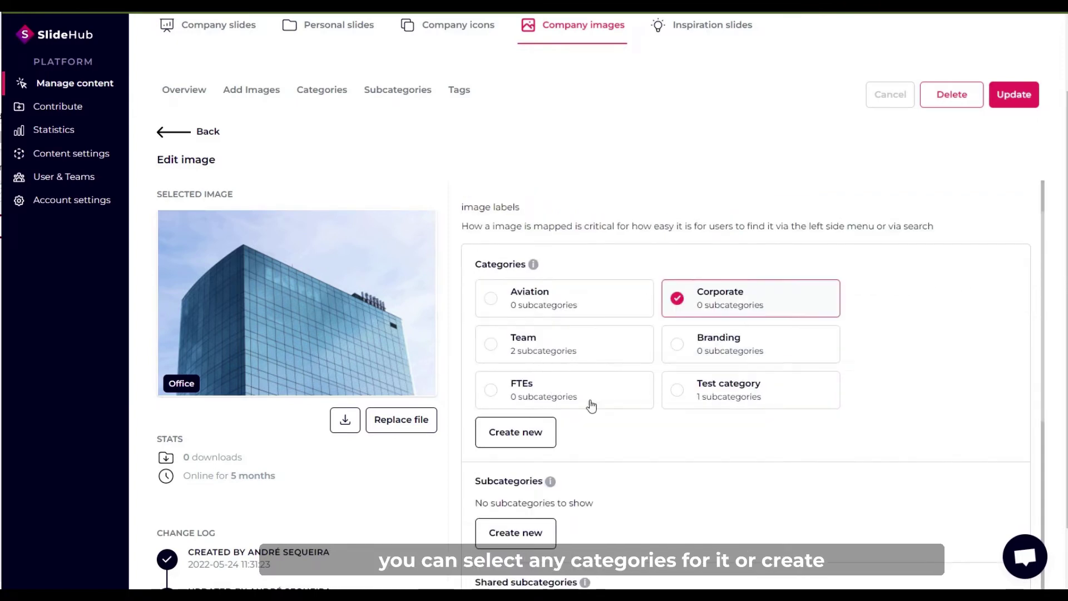
{"action": "scroll", "coordinate": [573, 445], "scroll_direction": "down", "scroll_amount": 4}
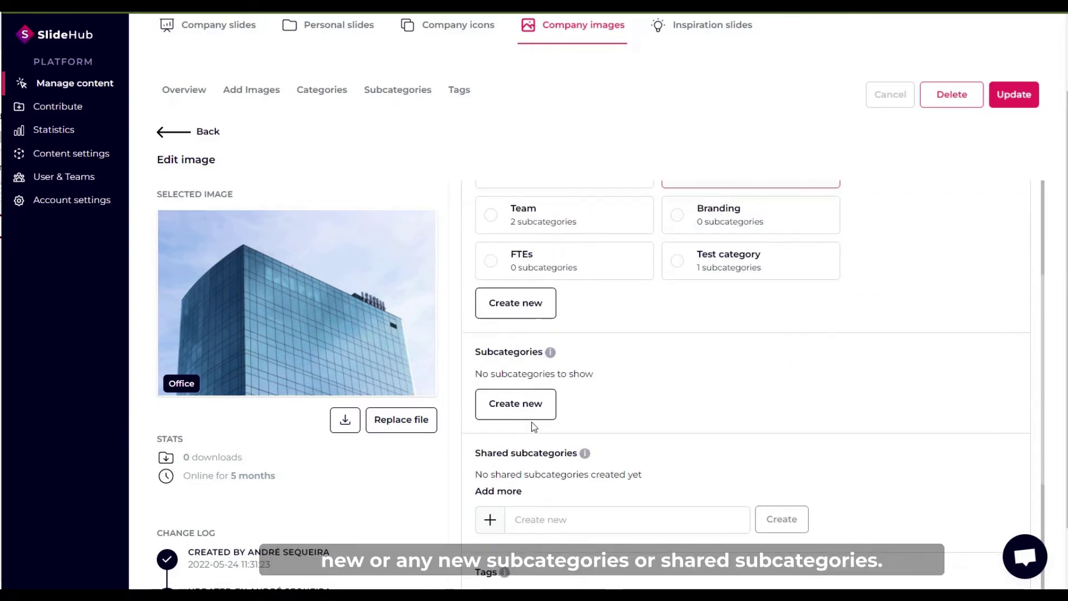
{"action": "scroll", "coordinate": [558, 414], "scroll_direction": "down", "scroll_amount": 1}
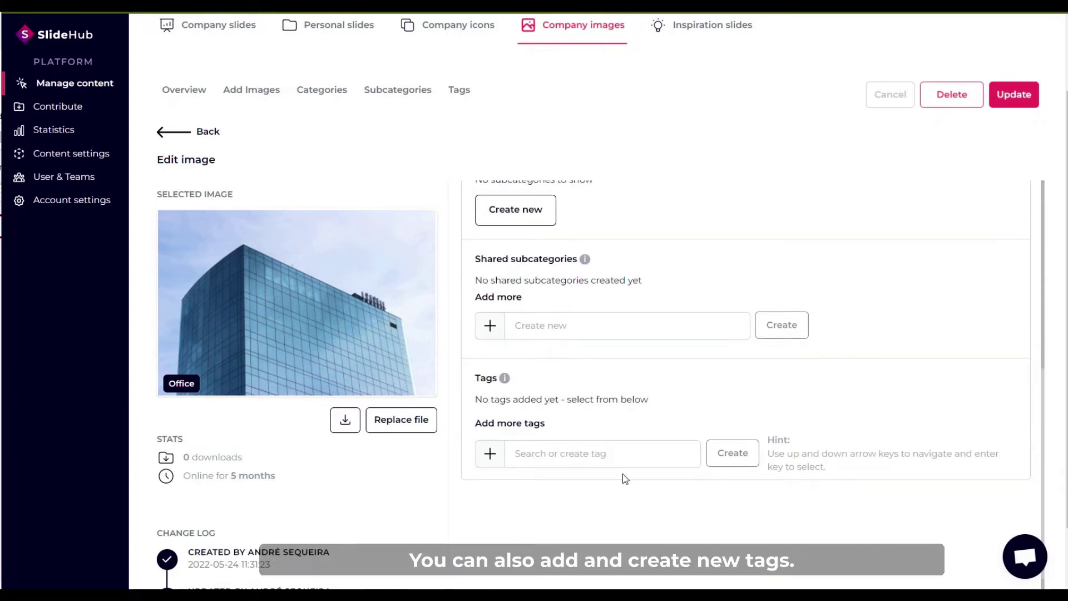
{"action": "left_click", "coordinate": [566, 451]}
{"action": "type", "text": "b"}
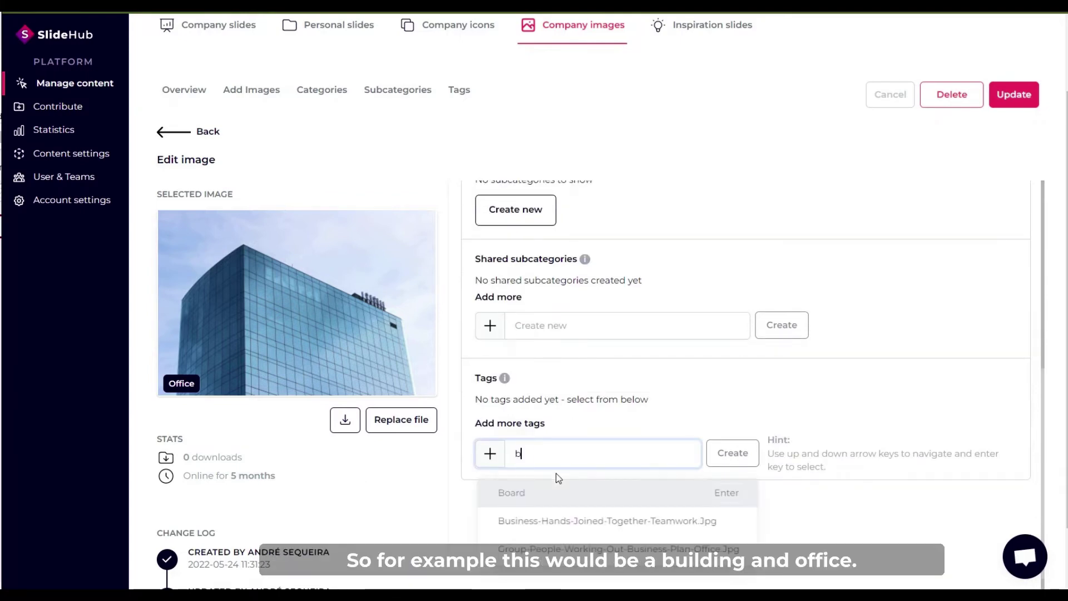
{"action": "type", "text": "uilding"}
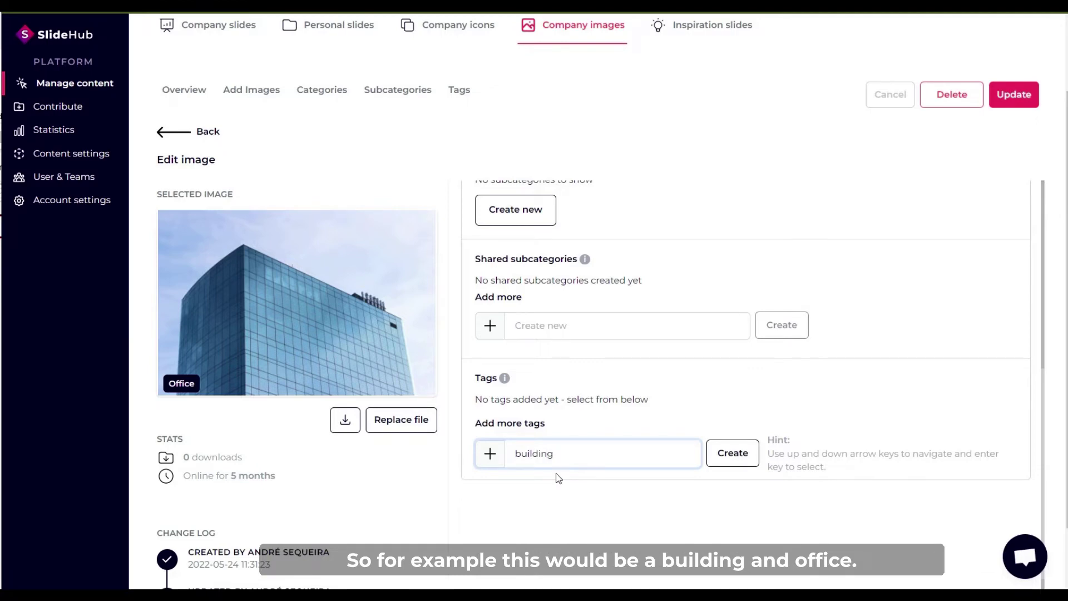
{"action": "key", "text": "Return"}
{"action": "type", "text": "office"}
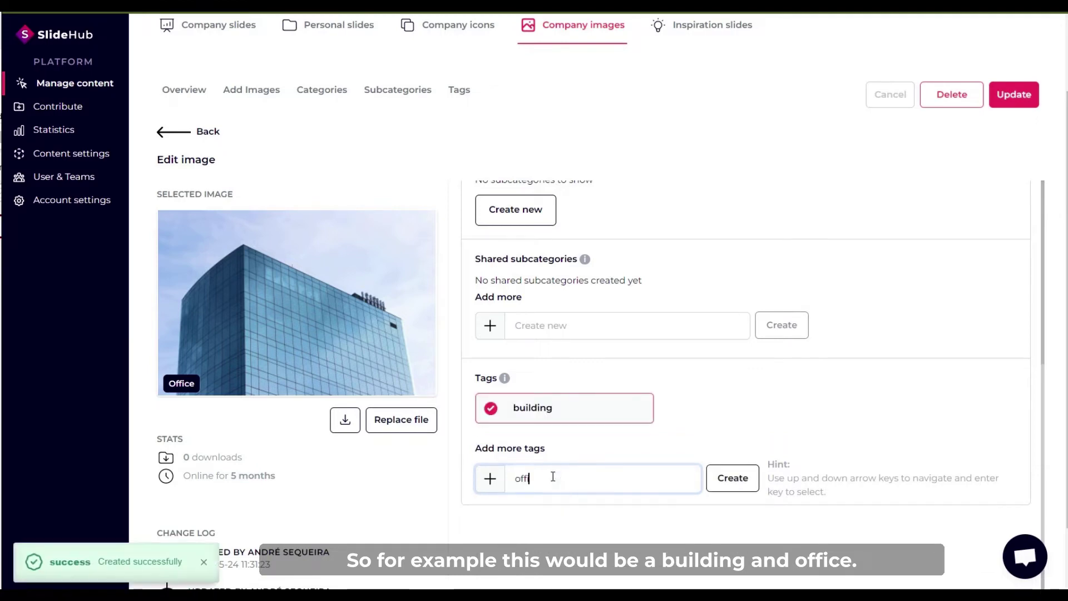
{"action": "key", "text": "Return"}
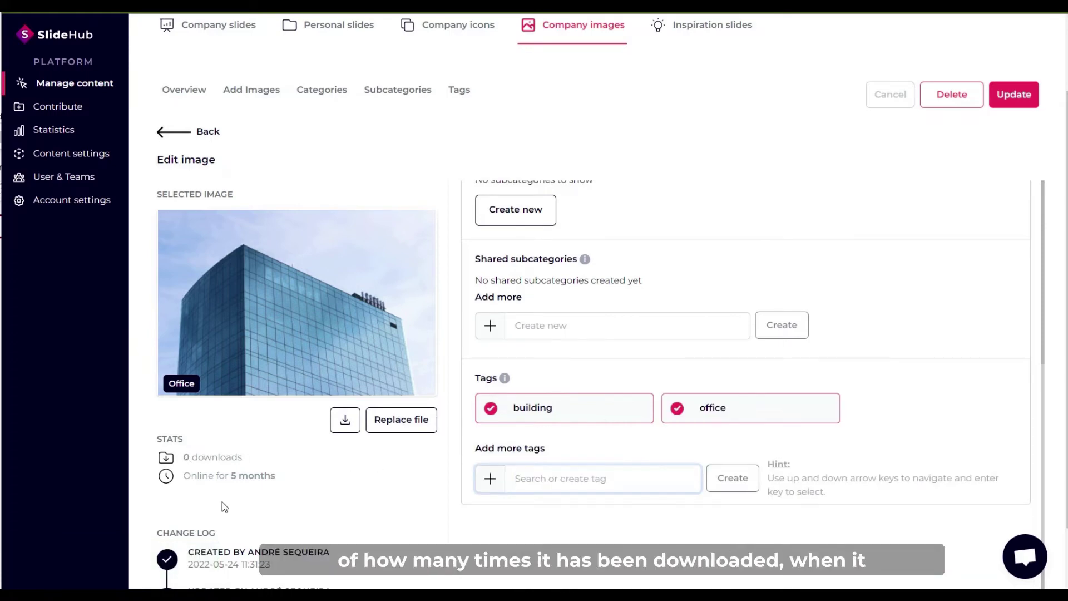
{"action": "scroll", "coordinate": [228, 517], "scroll_direction": "down", "scroll_amount": 1}
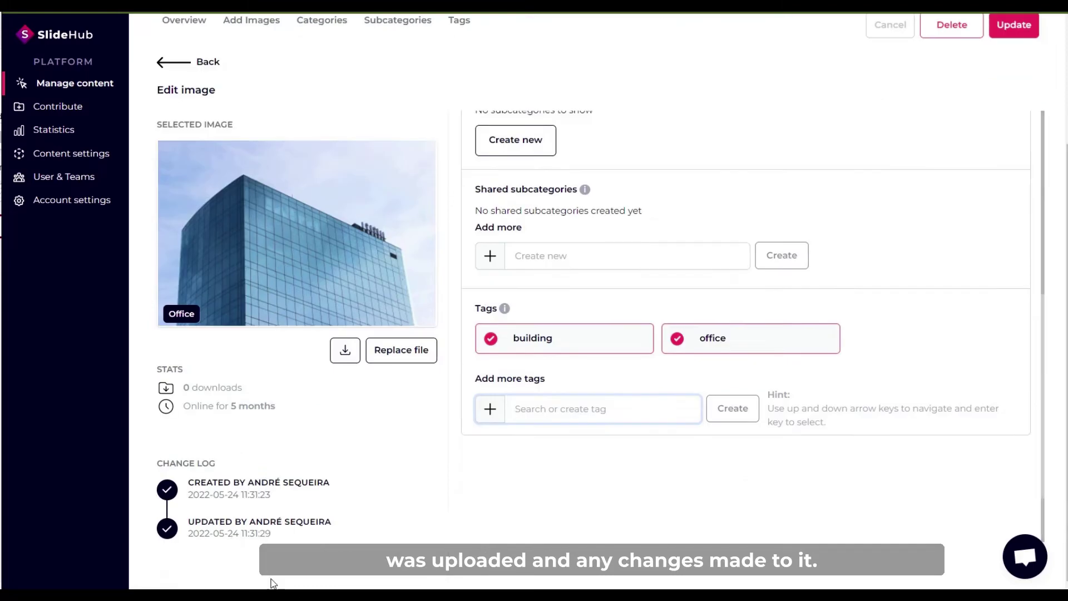
{"action": "scroll", "coordinate": [273, 573], "scroll_direction": "up", "scroll_amount": 1}
{"action": "scroll", "coordinate": [289, 556], "scroll_direction": "up", "scroll_amount": 1}
{"action": "left_click", "coordinate": [1013, 181]}
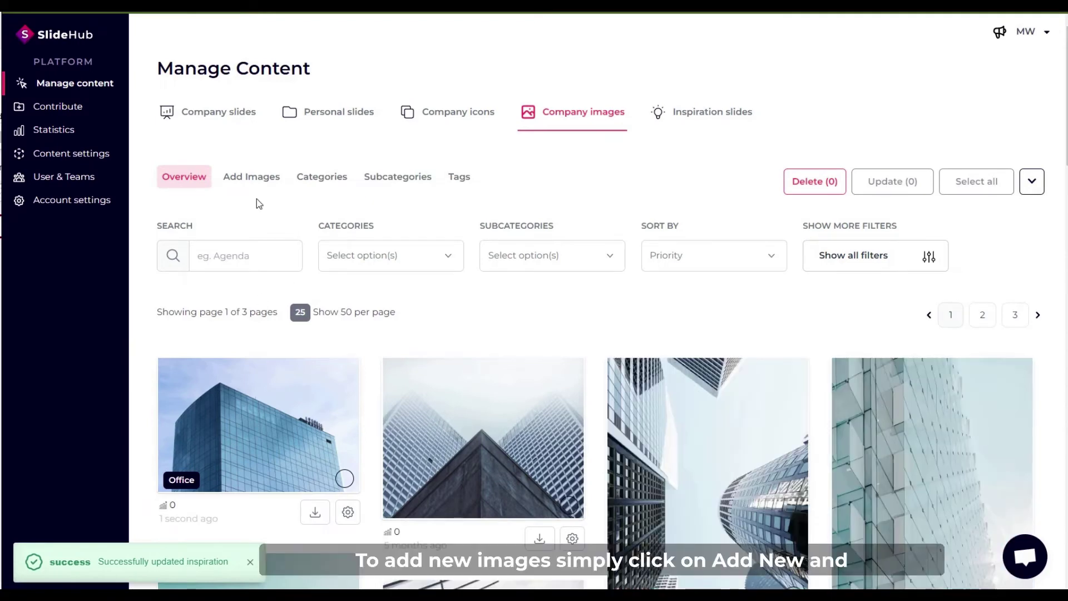
Upload the three team JPEG images as new company images.
{"action": "left_click", "coordinate": [259, 182]}
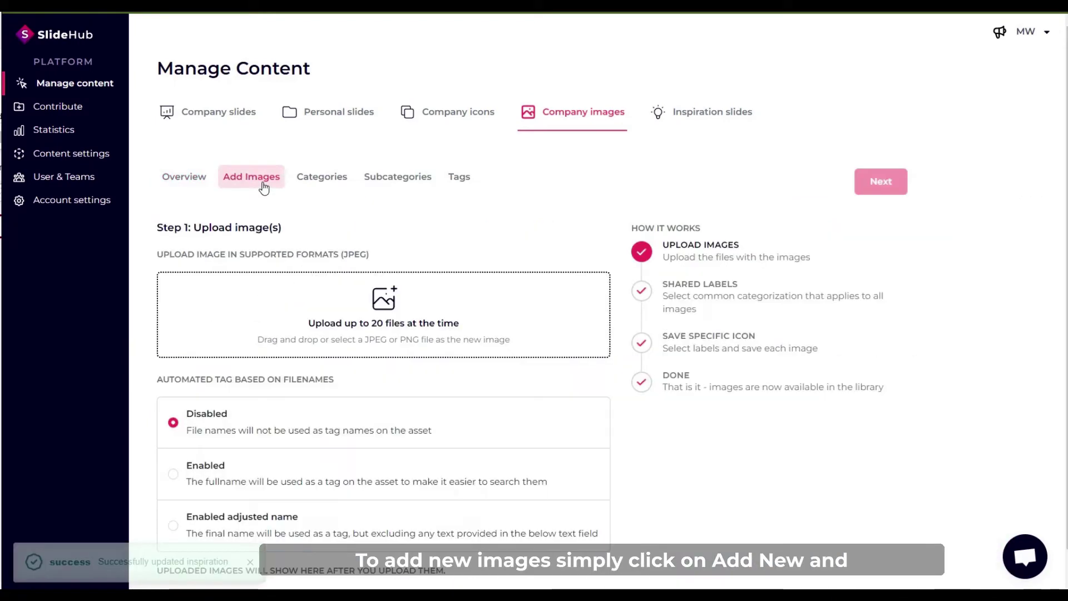
{"action": "left_click", "coordinate": [358, 330]}
{"action": "left_click_drag", "start_coordinate": [403, 243], "coordinate": [195, 105]}
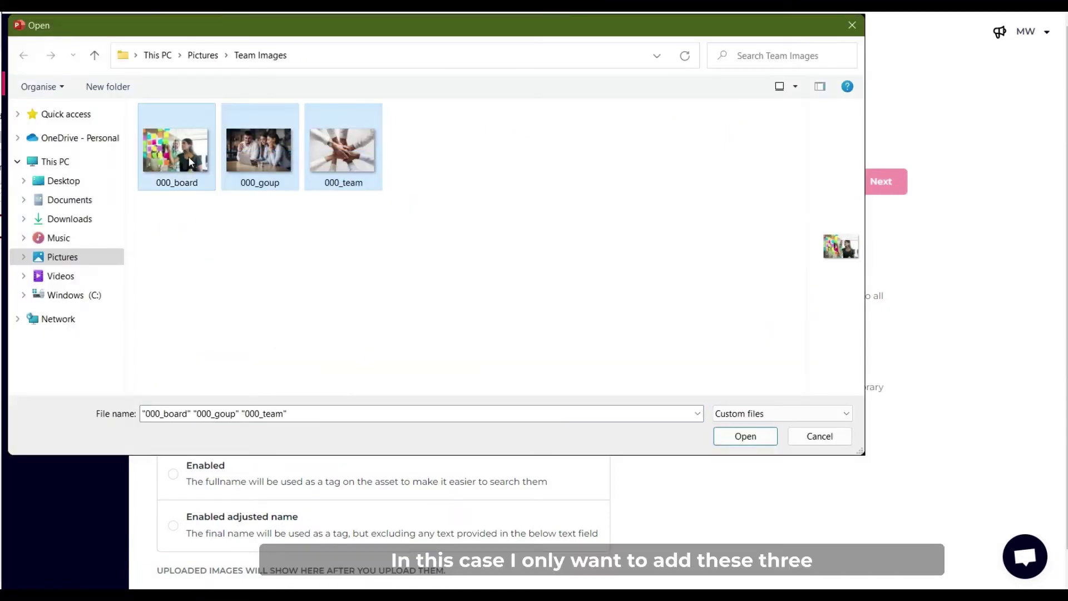
{"action": "left_click", "coordinate": [749, 444]}
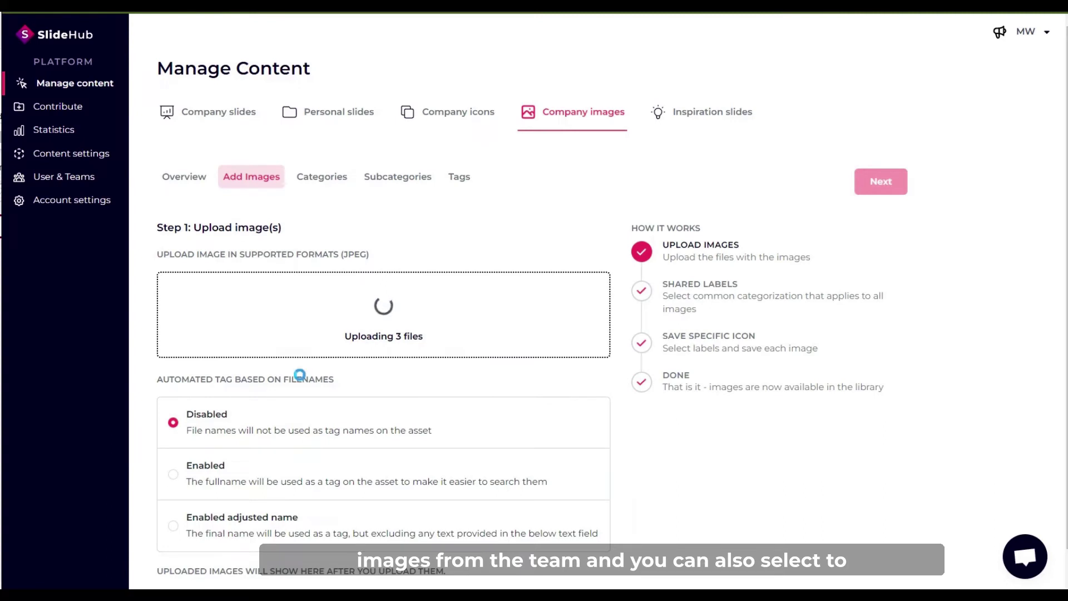
Tag the images by adjusted filename excluding '000_', then continue to shared labels.
{"action": "scroll", "coordinate": [300, 374], "scroll_direction": "down", "scroll_amount": 1}
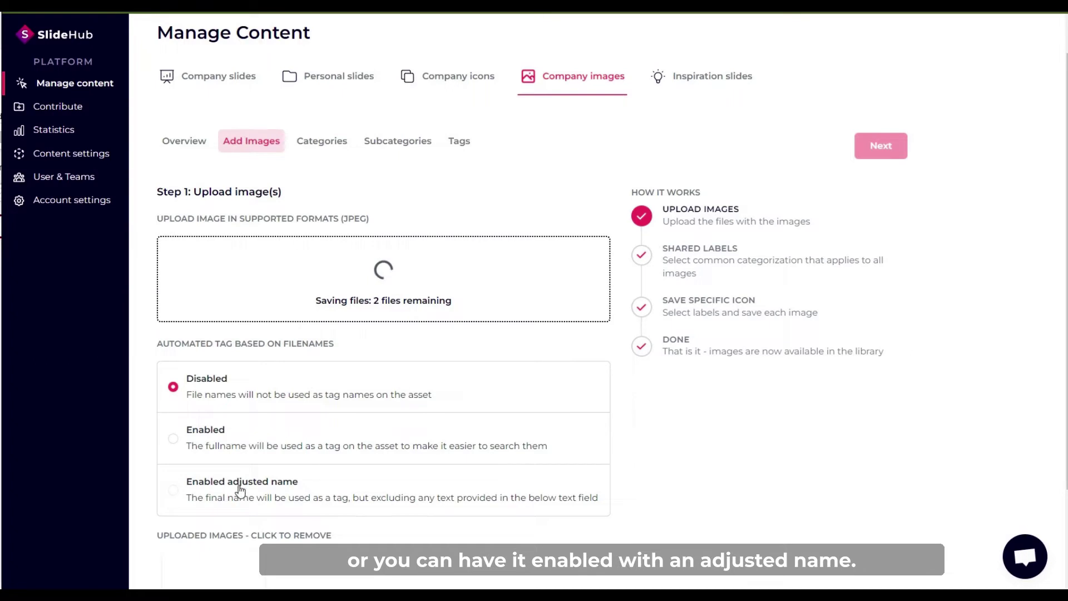
{"action": "left_click", "coordinate": [211, 486]}
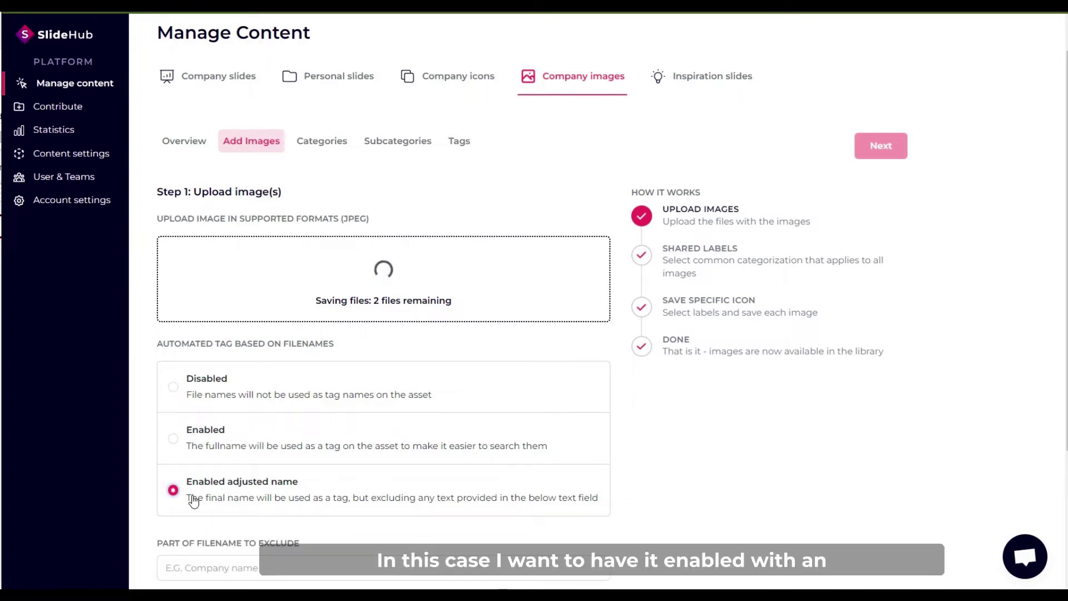
{"action": "scroll", "coordinate": [210, 487], "scroll_direction": "down", "scroll_amount": 3}
{"action": "left_click", "coordinate": [206, 392]}
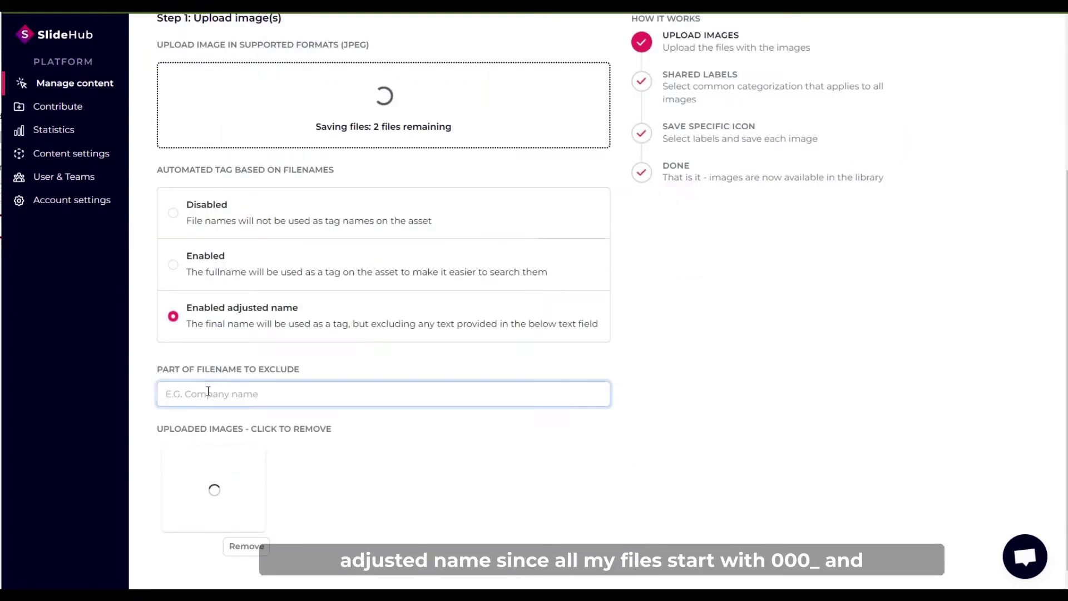
{"action": "type", "text": "000_"}
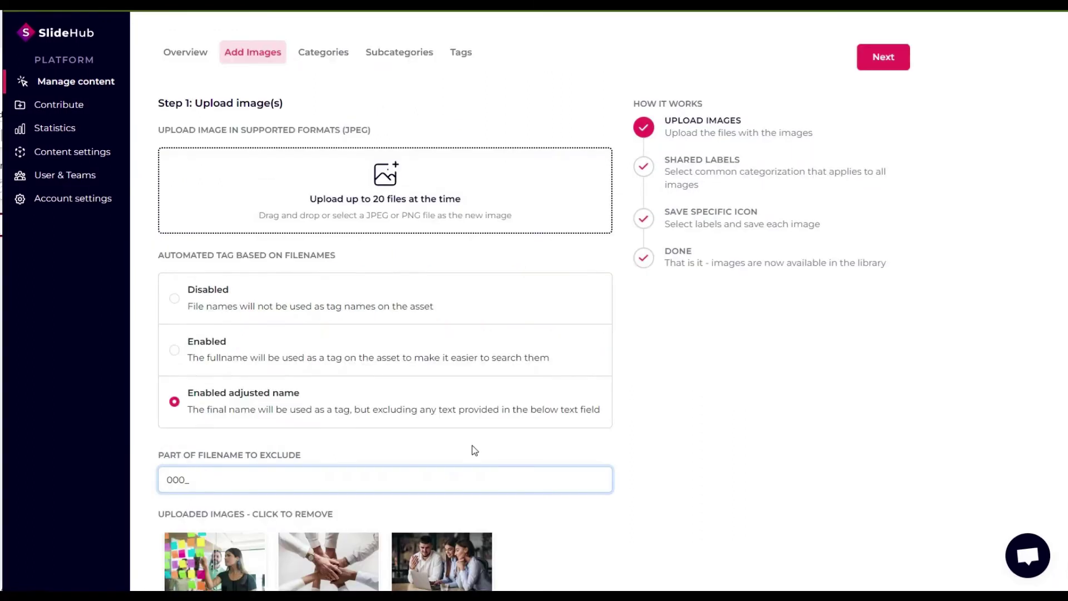
{"action": "scroll", "coordinate": [473, 448], "scroll_direction": "down", "scroll_amount": 2}
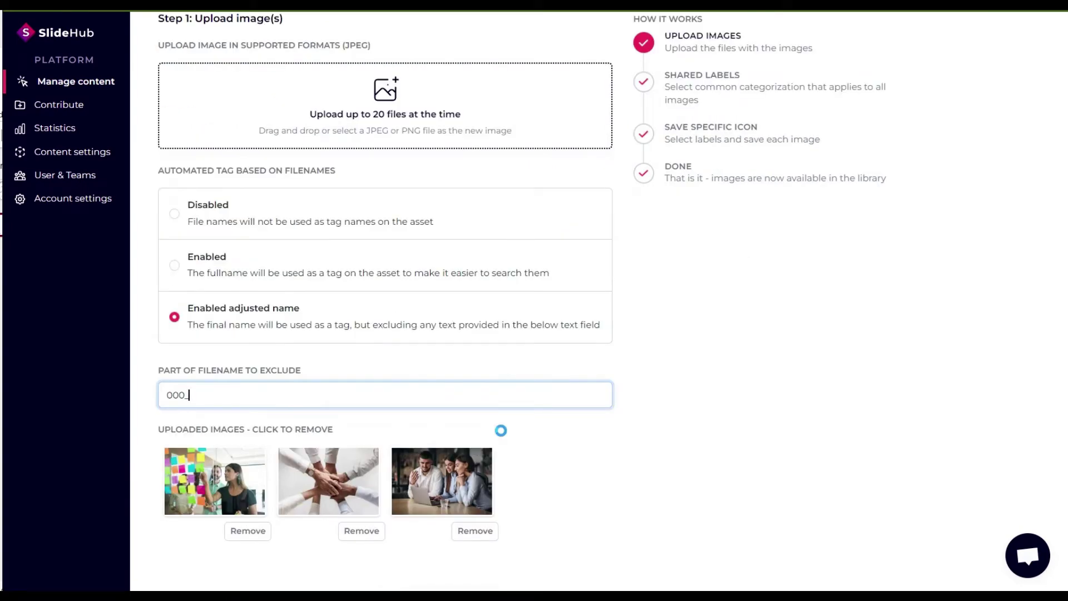
{"action": "scroll", "coordinate": [500, 430], "scroll_direction": "up", "scroll_amount": 3}
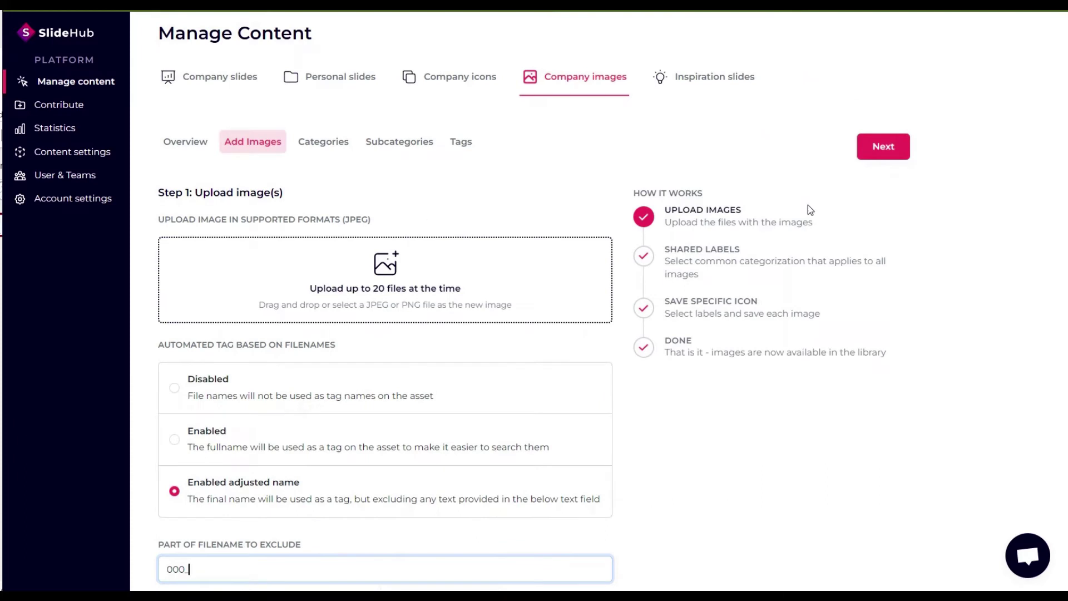
{"action": "left_click", "coordinate": [874, 149]}
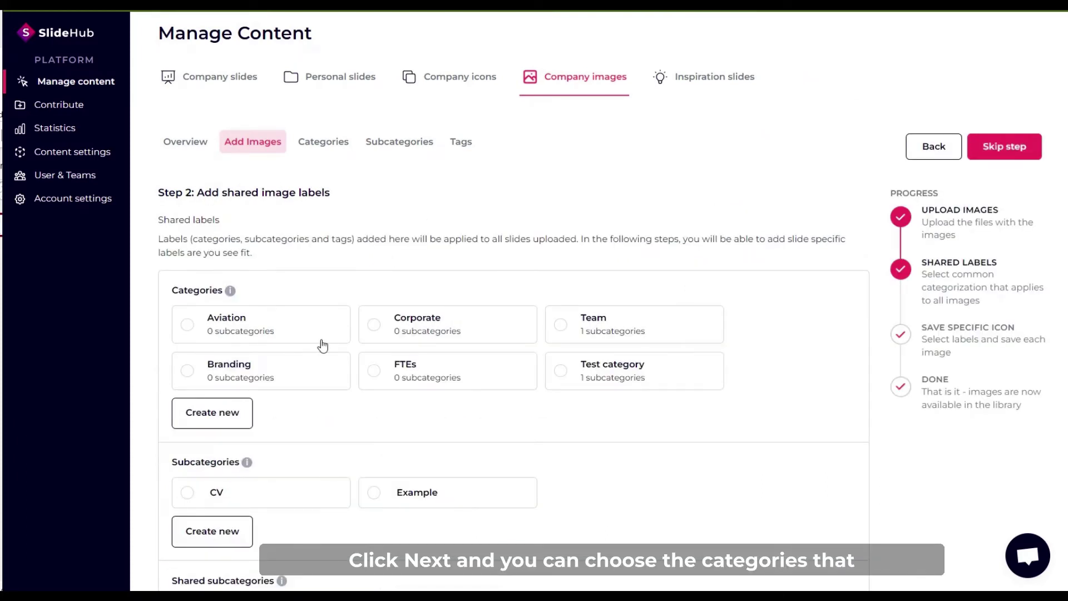
Tick the Team category and create and save a new Lifestyle subcategory under it.
{"action": "scroll", "coordinate": [346, 305], "scroll_direction": "down", "scroll_amount": 2}
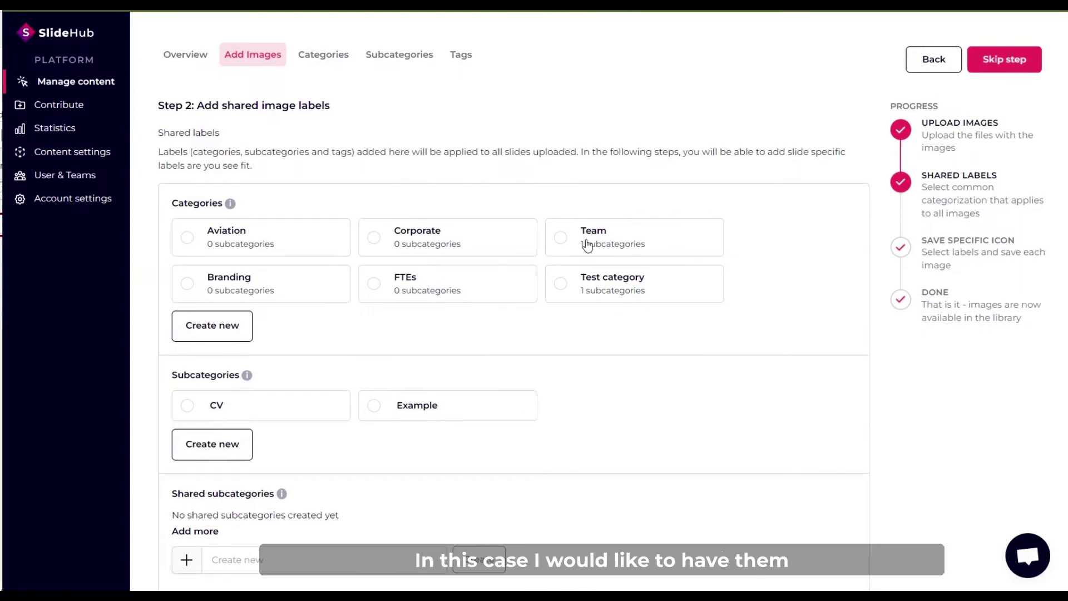
{"action": "left_click", "coordinate": [566, 226]}
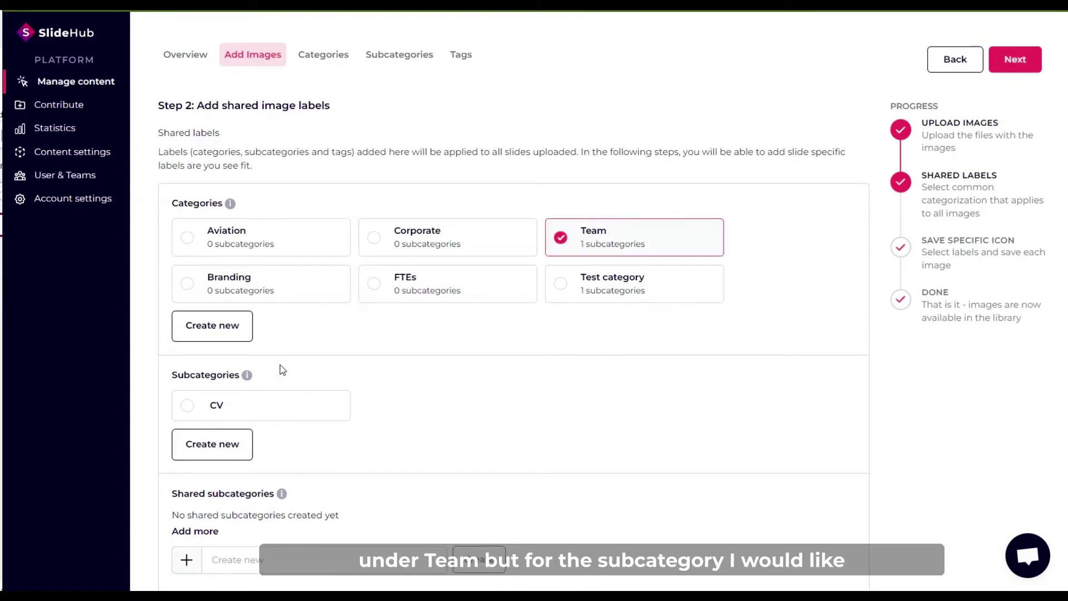
{"action": "scroll", "coordinate": [279, 365], "scroll_direction": "down", "scroll_amount": 2}
{"action": "left_click", "coordinate": [214, 366]}
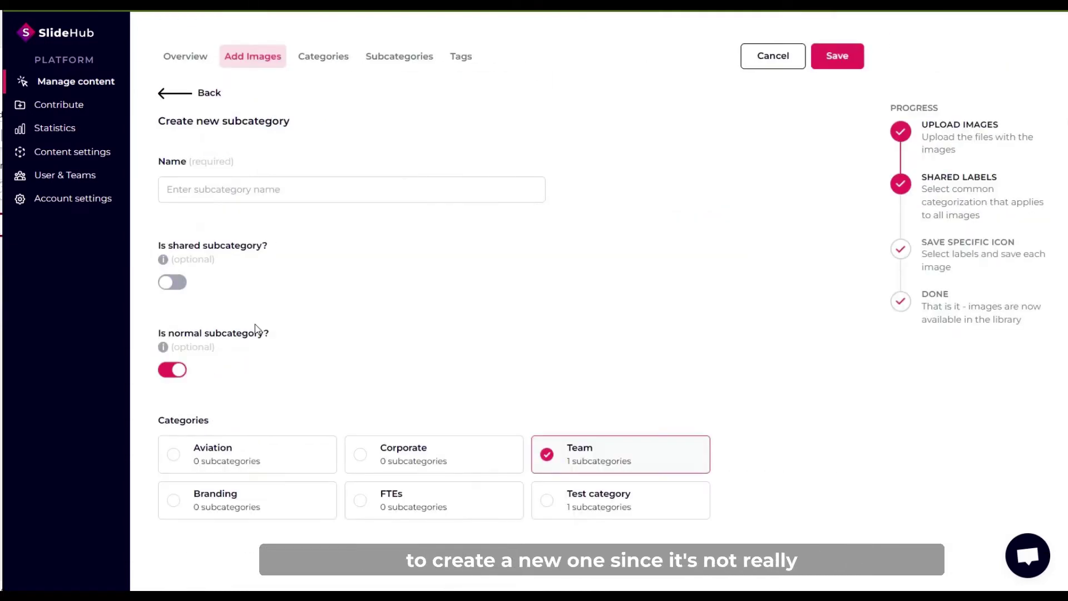
{"action": "left_click", "coordinate": [205, 190]}
{"action": "type", "text": "L"}
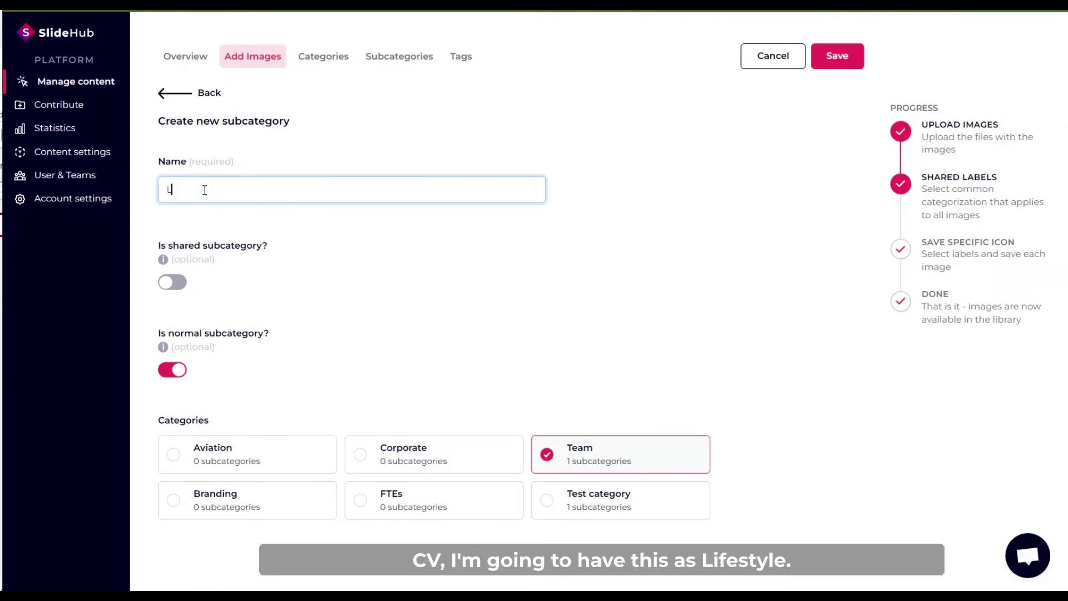
{"action": "type", "text": "ifestyle"}
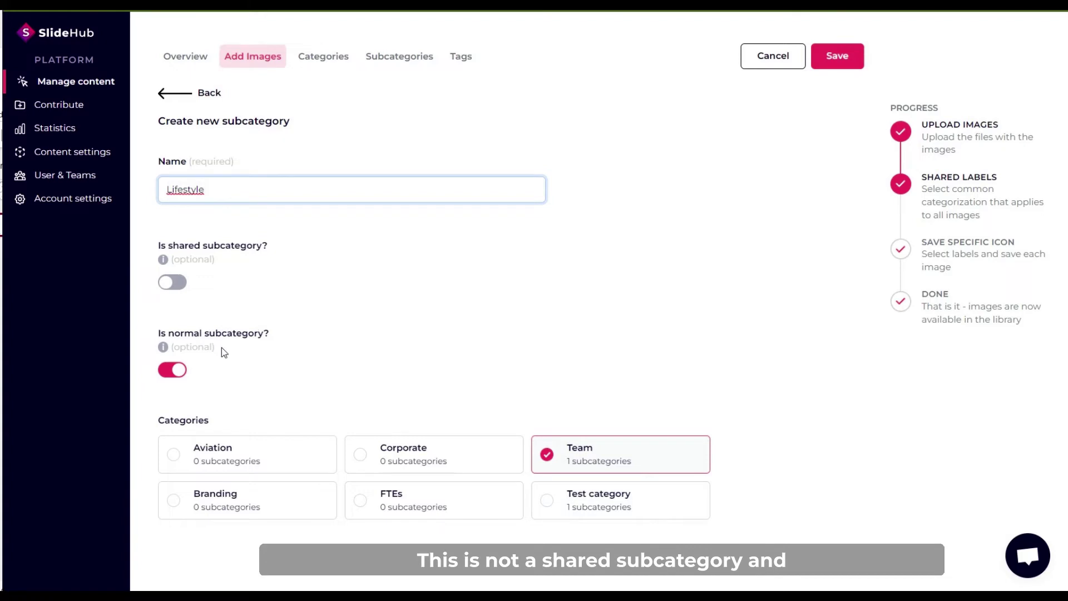
{"action": "left_click", "coordinate": [835, 65]}
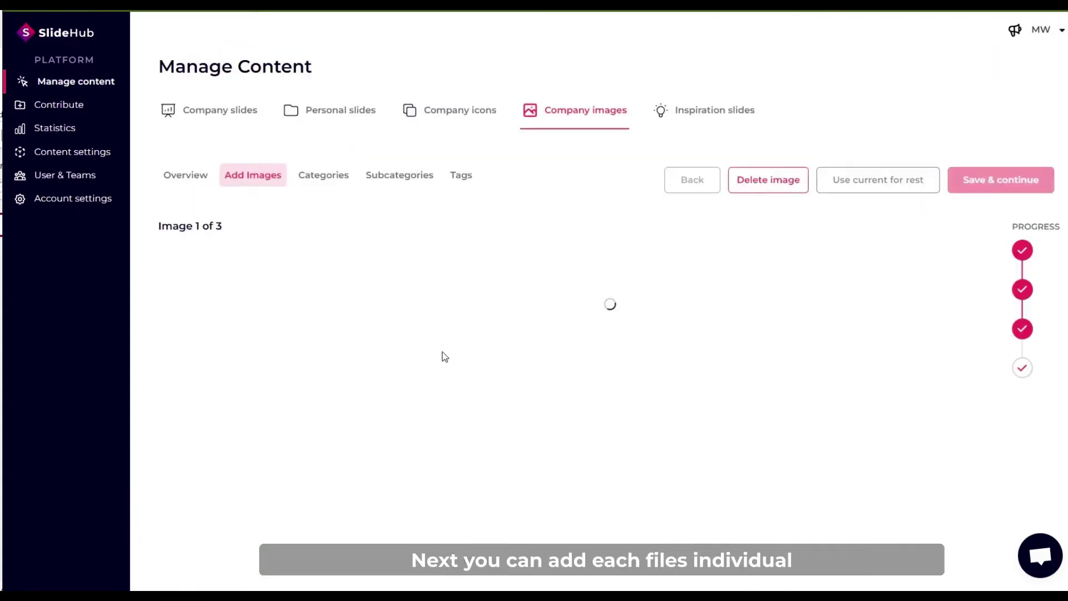
Tag the first image with woman, postit and meeting, then save it.
{"action": "scroll", "coordinate": [528, 390], "scroll_direction": "down", "scroll_amount": 3}
{"action": "scroll", "coordinate": [517, 416], "scroll_direction": "down", "scroll_amount": 5}
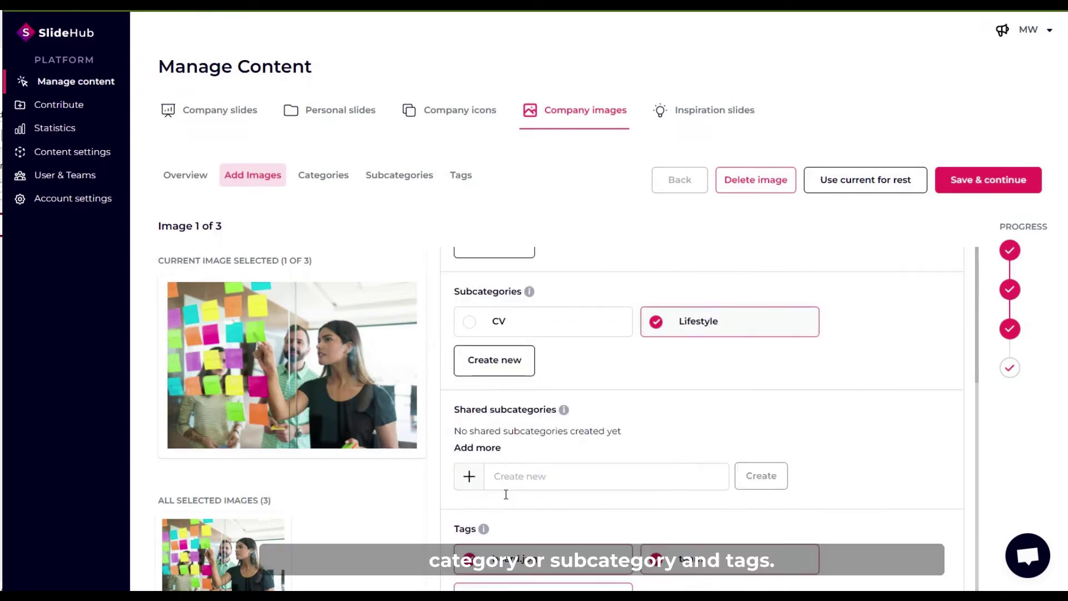
{"action": "scroll", "coordinate": [558, 483], "scroll_direction": "down", "scroll_amount": 1}
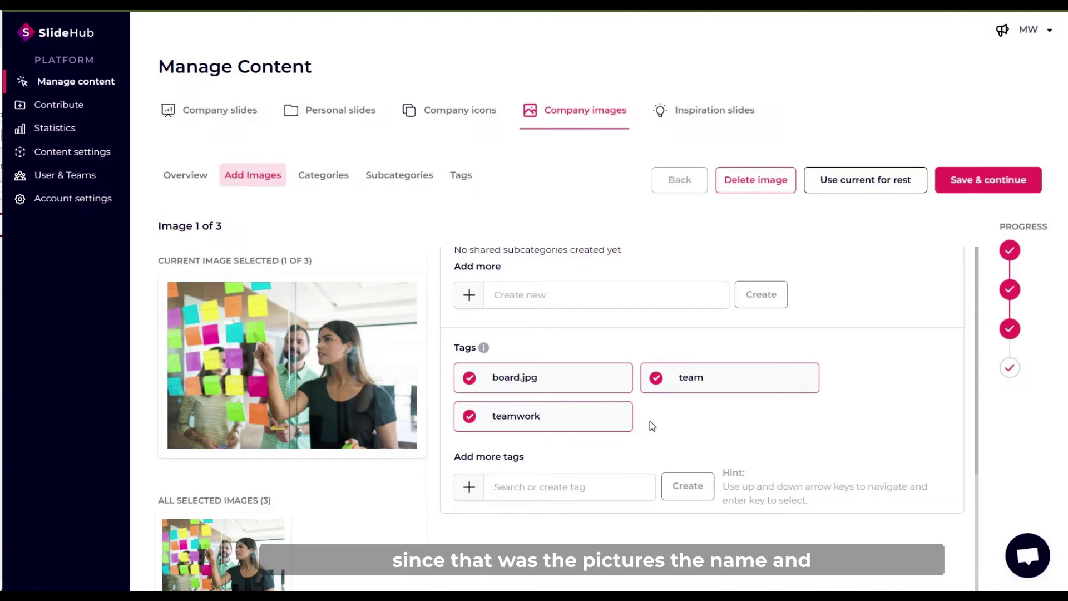
{"action": "left_click", "coordinate": [505, 494]}
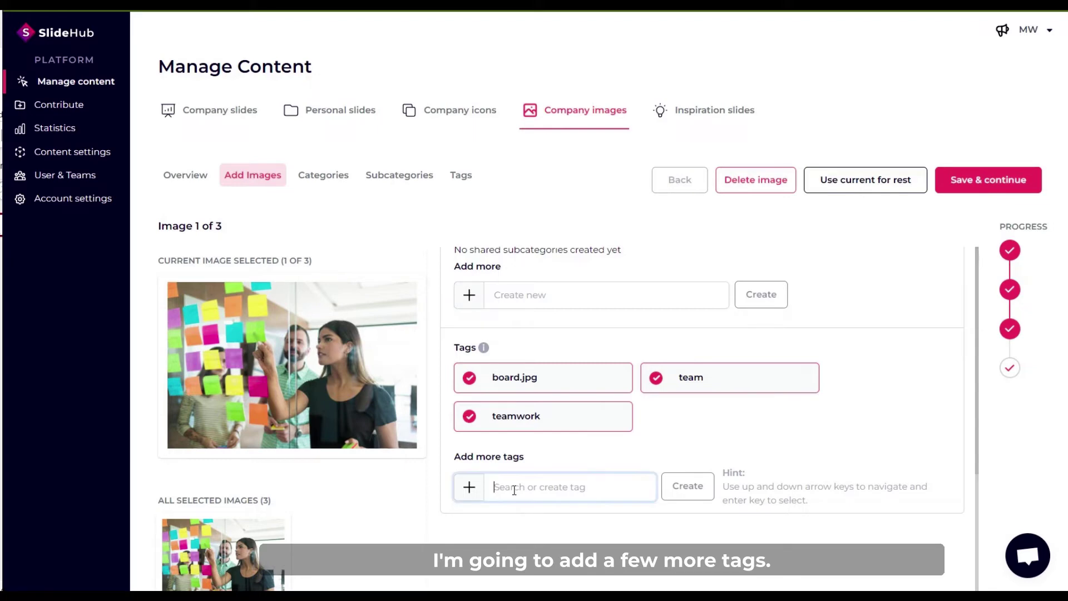
{"action": "type", "text": "wom"}
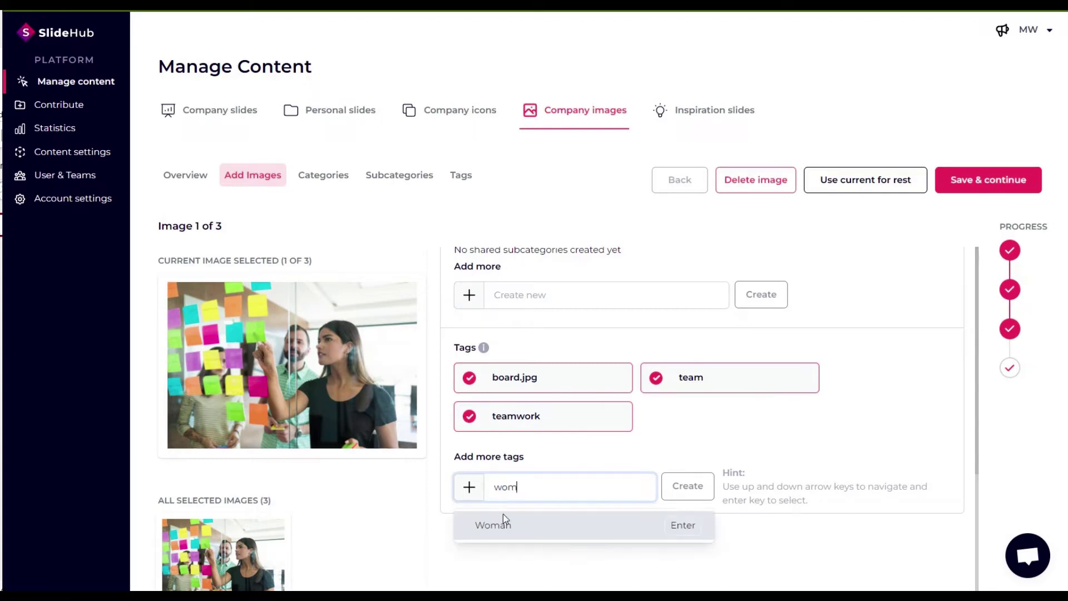
{"action": "key", "text": "Return"}
{"action": "double_click", "coordinate": [553, 490]}
{"action": "type", "text": "post"}
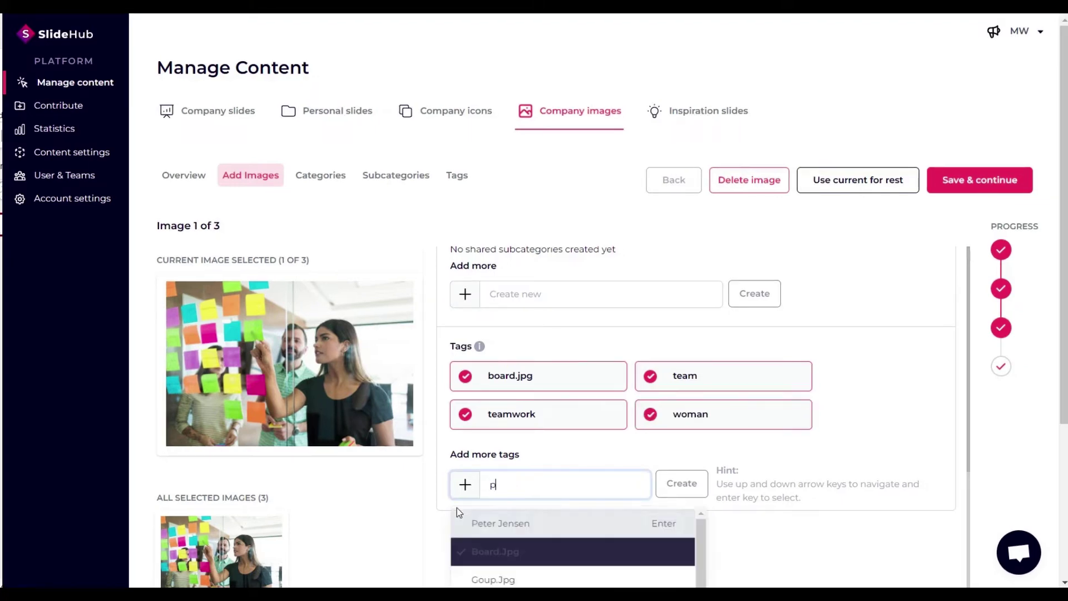
{"action": "key", "text": "Return"}
{"action": "scroll", "coordinate": [515, 500], "scroll_direction": "down", "scroll_amount": 1}
{"action": "double_click", "coordinate": [508, 485]}
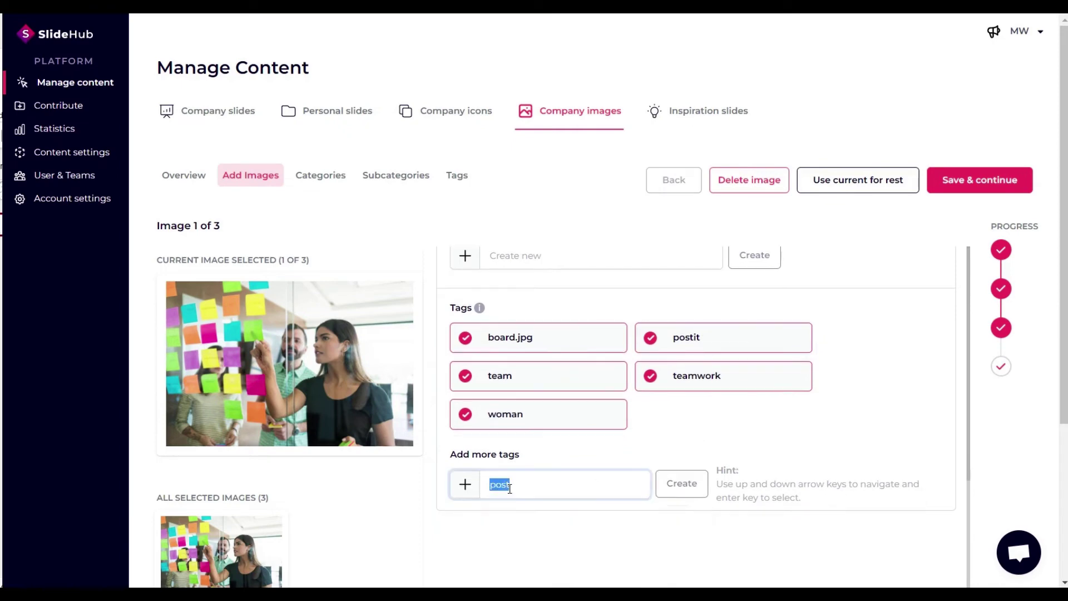
{"action": "type", "text": "meet"}
{"action": "key", "text": "Return"}
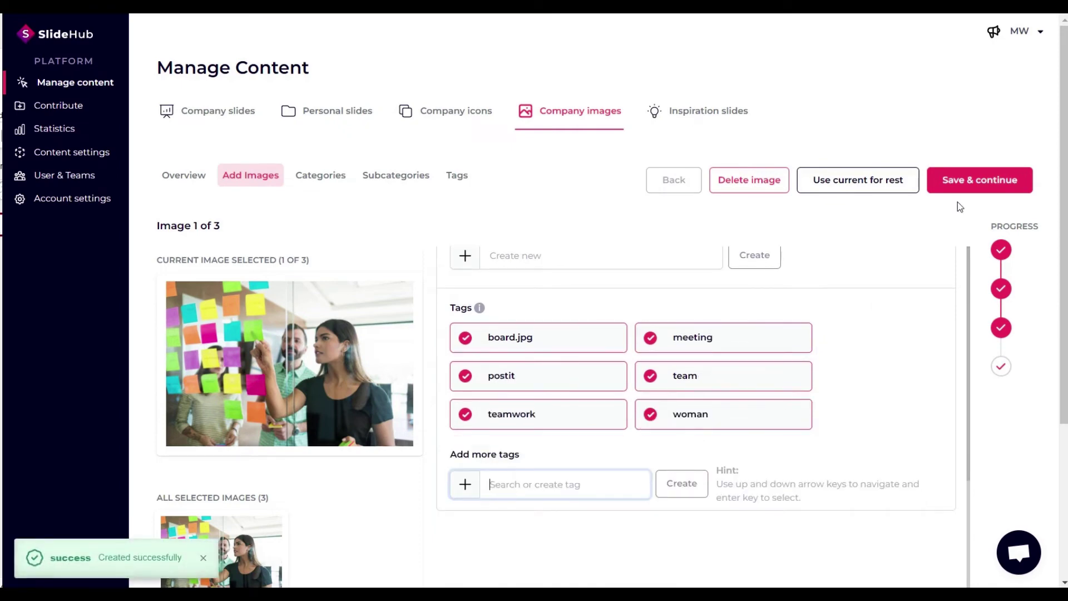
{"action": "left_click", "coordinate": [979, 180]}
Tag the second image with leadership and save it.
{"action": "scroll", "coordinate": [560, 431], "scroll_direction": "down", "scroll_amount": 2}
{"action": "left_click", "coordinate": [524, 399]}
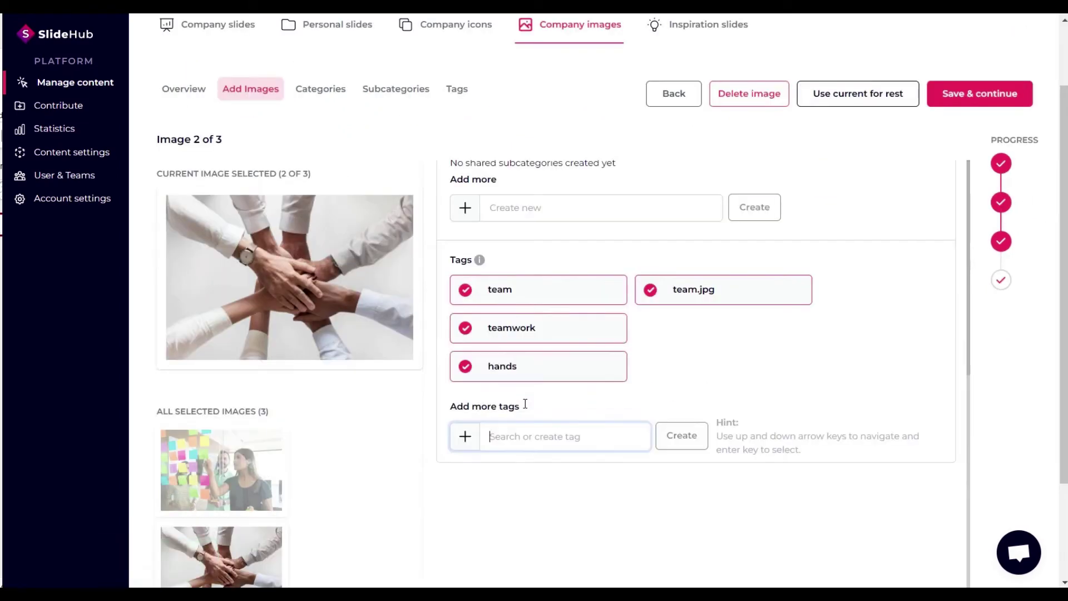
{"action": "type", "text": "lead"}
{"action": "key", "text": "Return"}
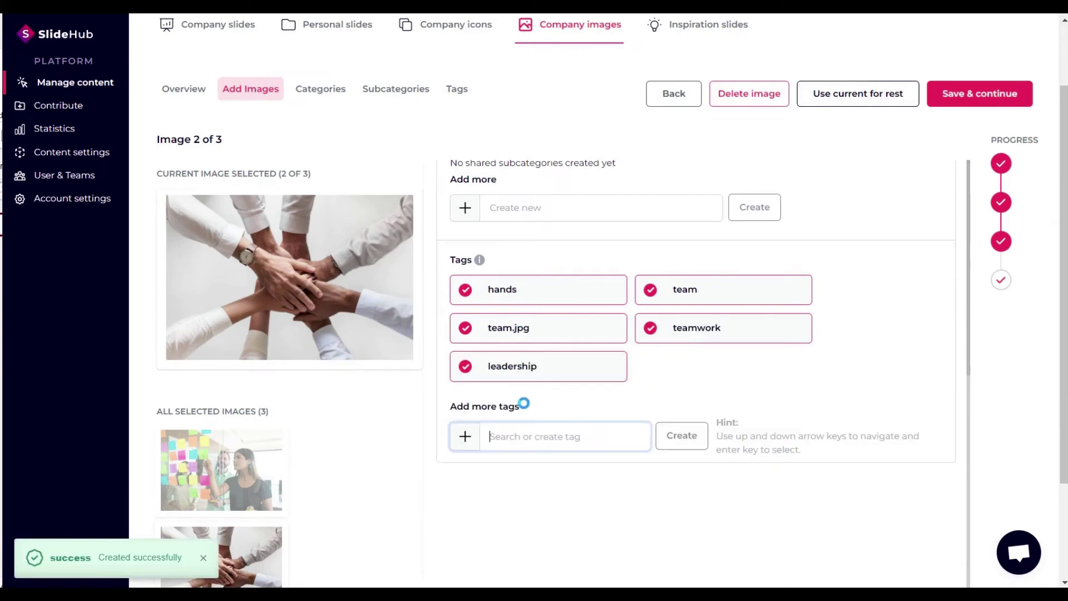
{"action": "left_click", "coordinate": [961, 100]}
Tag the third image with meeting, group, videocall and laptop, then finish the upload.
{"action": "left_click", "coordinate": [544, 489]}
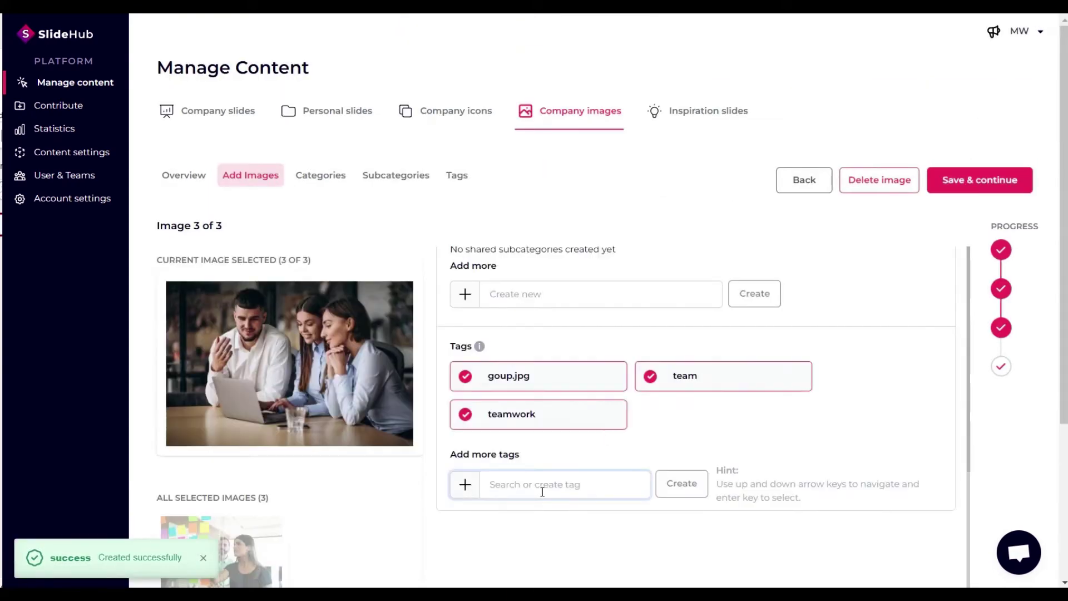
{"action": "type", "text": "mee"}
{"action": "key", "text": "Return"}
{"action": "type", "text": "group"}
{"action": "key", "text": "Return"}
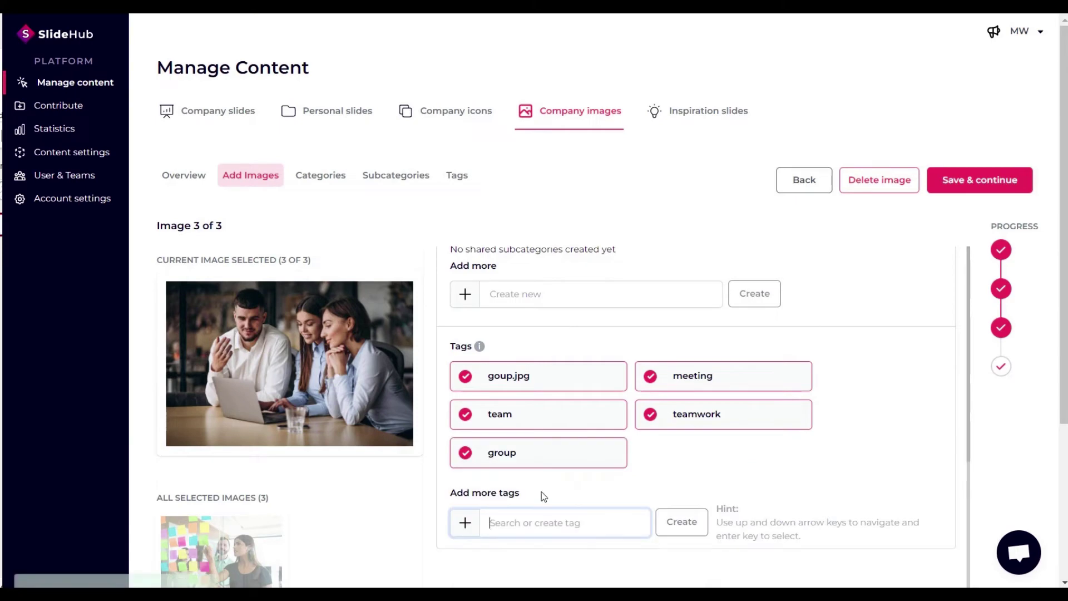
{"action": "type", "text": "videocall"}
{"action": "key", "text": "Return"}
{"action": "type", "text": "lapto"}
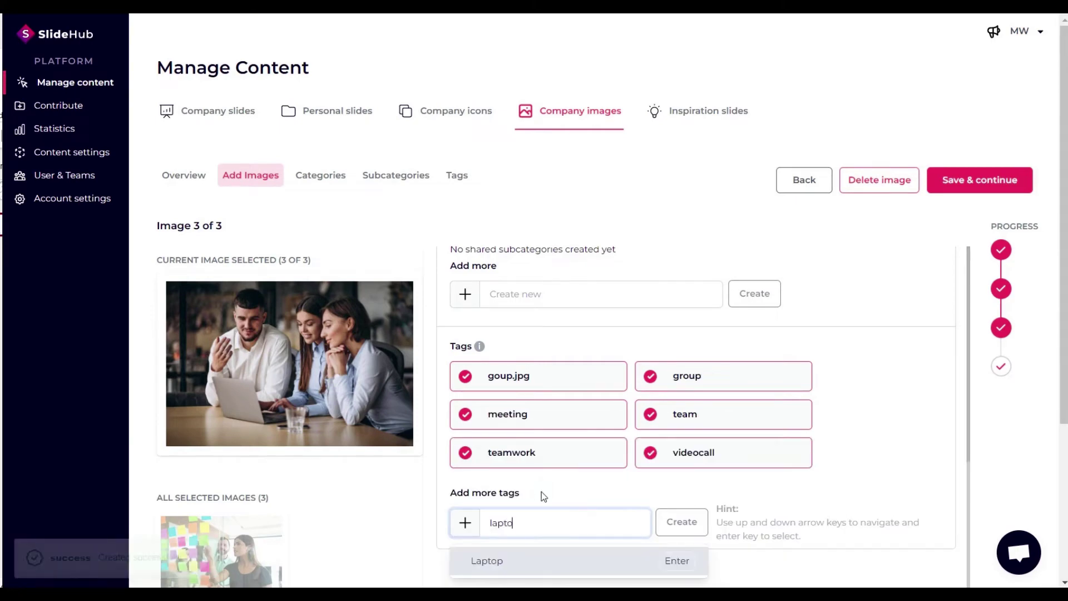
{"action": "type", "text": "p"}
{"action": "key", "text": "Return"}
{"action": "left_click", "coordinate": [969, 180]}
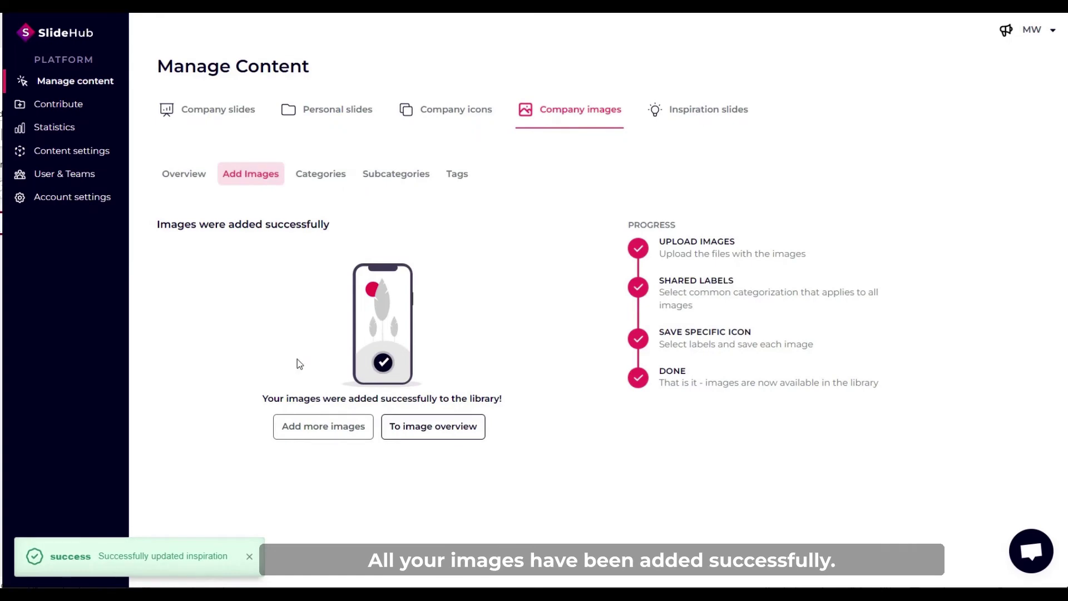
Browse SlideHub Company images under Team, filtered to the Lifestyle subcategory.
{"action": "left_click", "coordinate": [427, 434]}
{"action": "scroll", "coordinate": [299, 399], "scroll_direction": "down", "scroll_amount": 3}
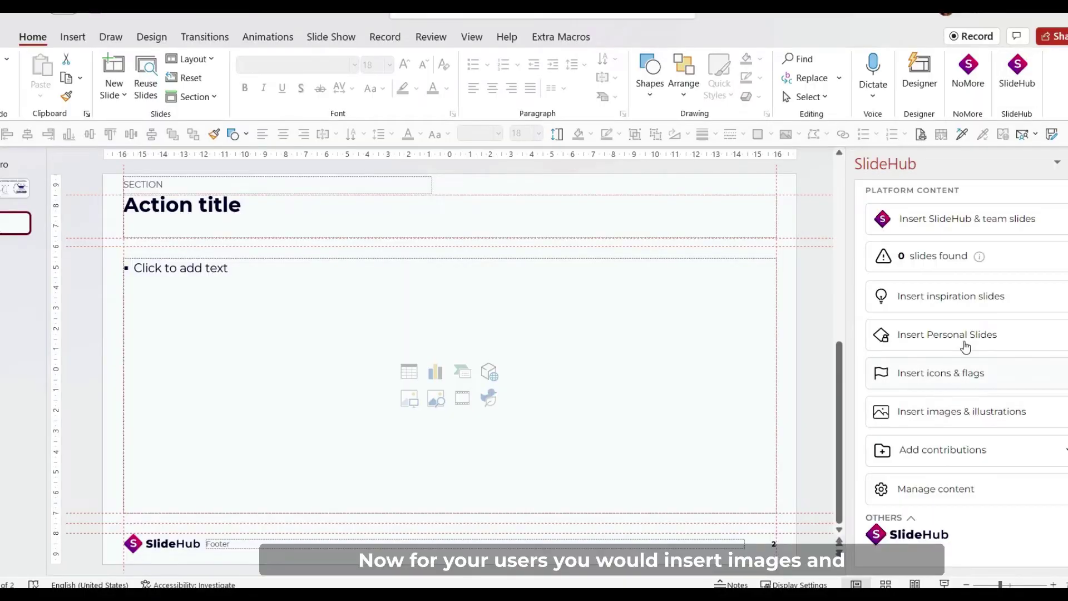
{"action": "left_click", "coordinate": [957, 425]}
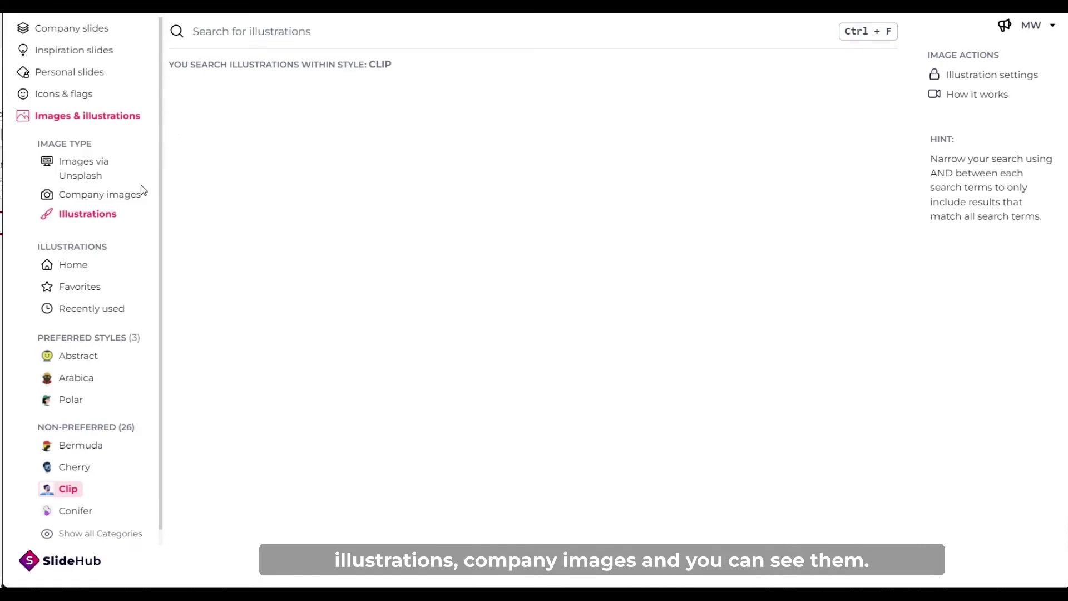
{"action": "left_click", "coordinate": [127, 196]}
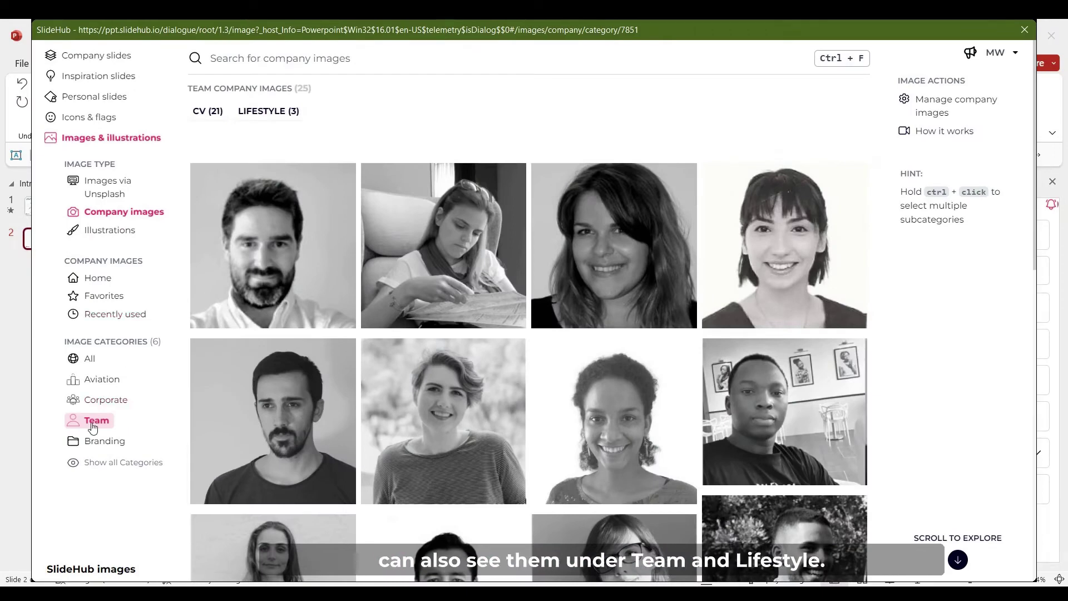
{"action": "left_click", "coordinate": [269, 111]}
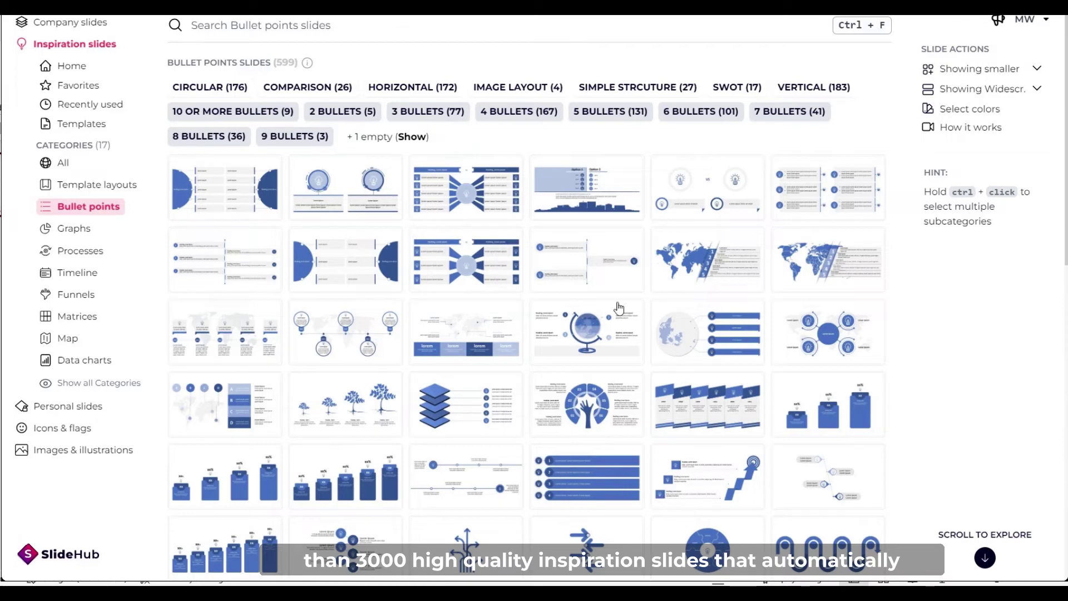
Go to slide 2's half-circle diagram and select only the left purple half-circle.
{"action": "mouse_move", "coordinate": [359, 290]}
{"action": "left_click", "coordinate": [228, 207]}
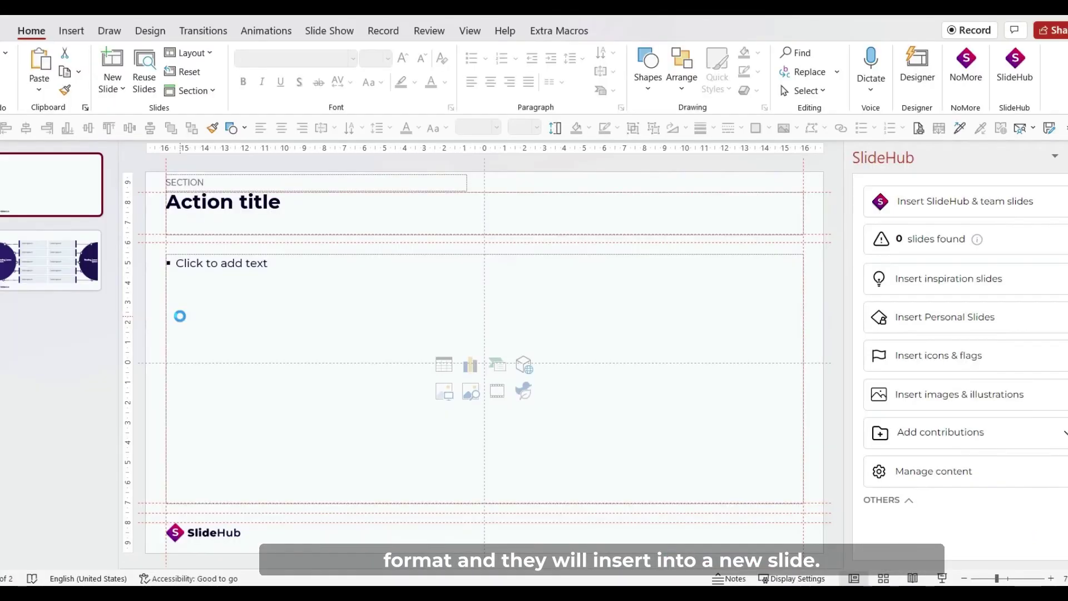
{"action": "left_click", "coordinate": [72, 295]}
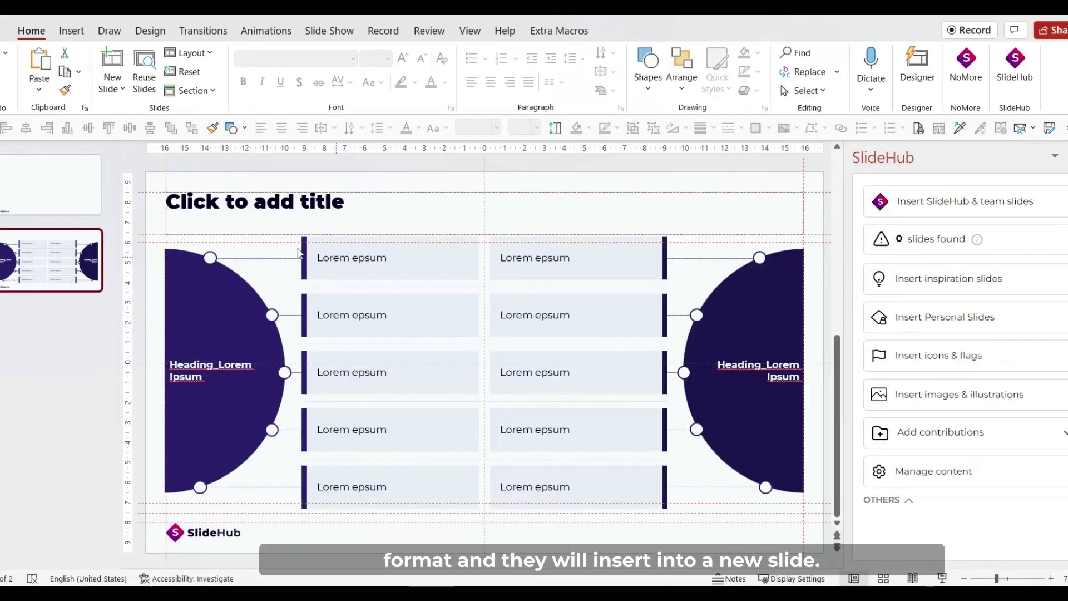
{"action": "left_click", "coordinate": [338, 264]}
{"action": "left_click", "coordinate": [296, 298]}
{"action": "left_click", "coordinate": [242, 299]}
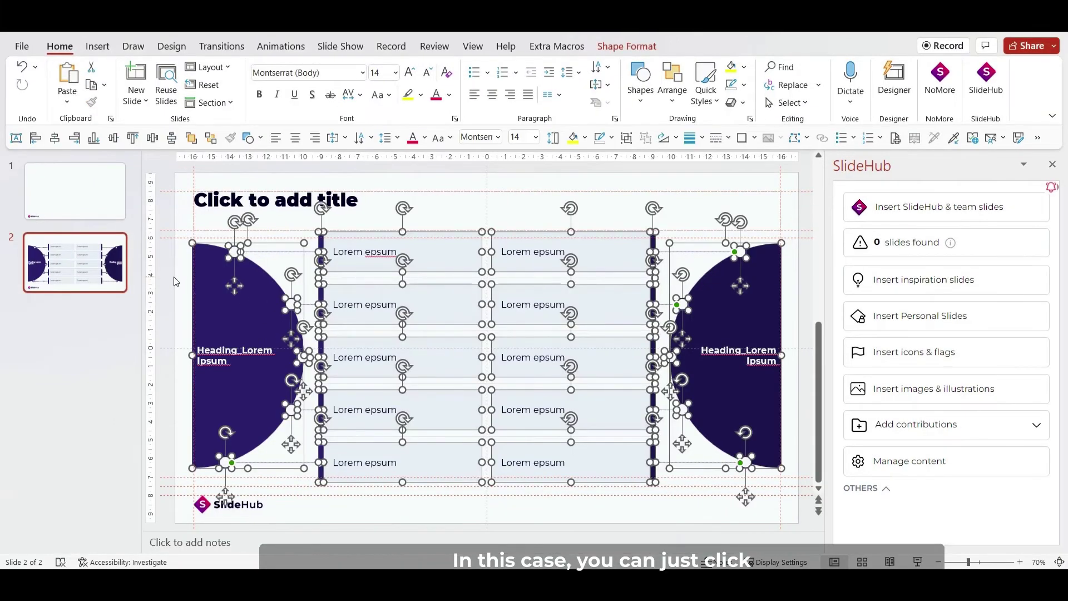
{"action": "left_click", "coordinate": [245, 314]}
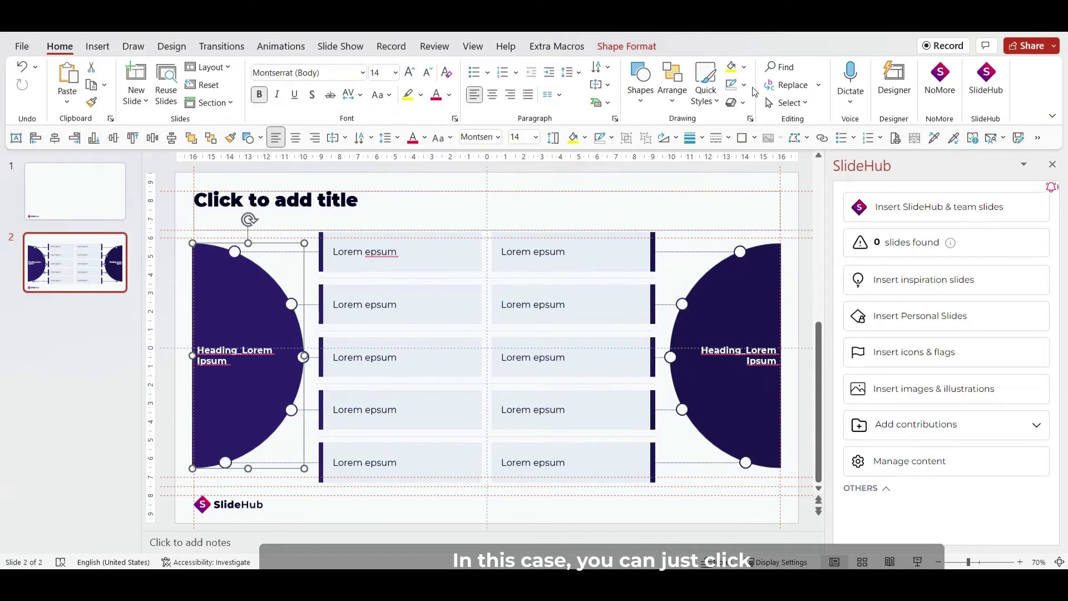
Try yellow, then red, on the left half-circle, undoing to keep it dark navy.
{"action": "left_click", "coordinate": [574, 137]}
{"action": "left_click", "coordinate": [585, 138]}
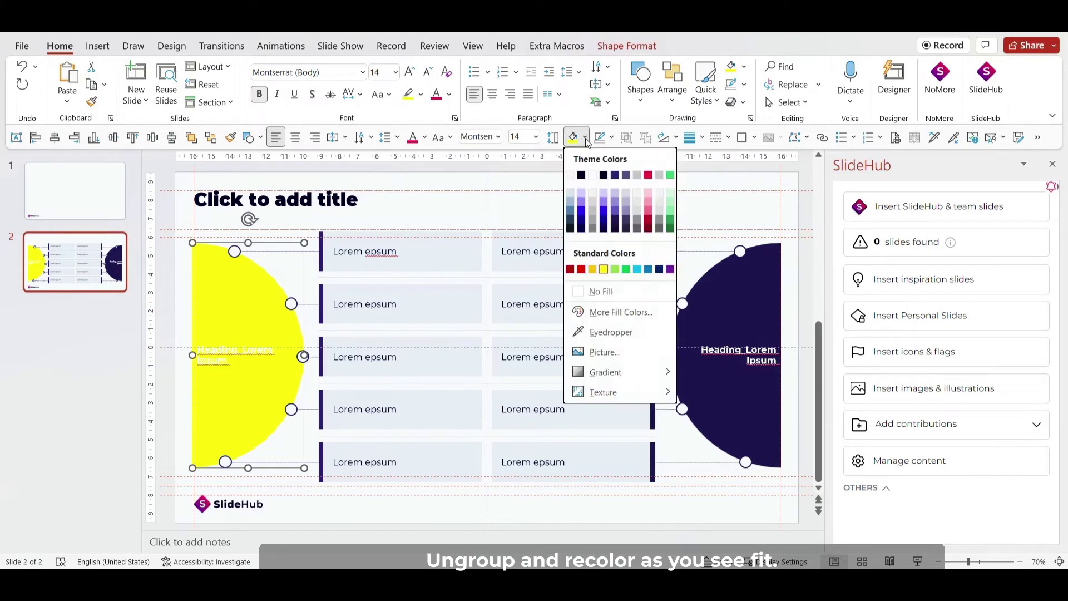
{"action": "left_click", "coordinate": [647, 175]}
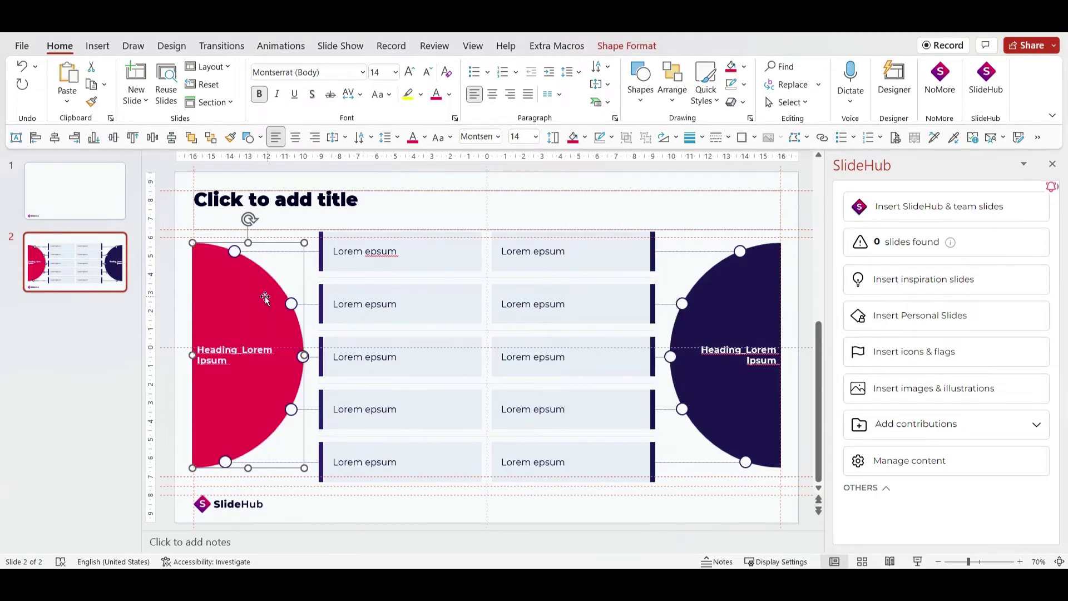
{"action": "key", "text": "ctrl+z"}
{"action": "key", "text": "ctrl+z"}
{"action": "left_click", "coordinate": [586, 138]}
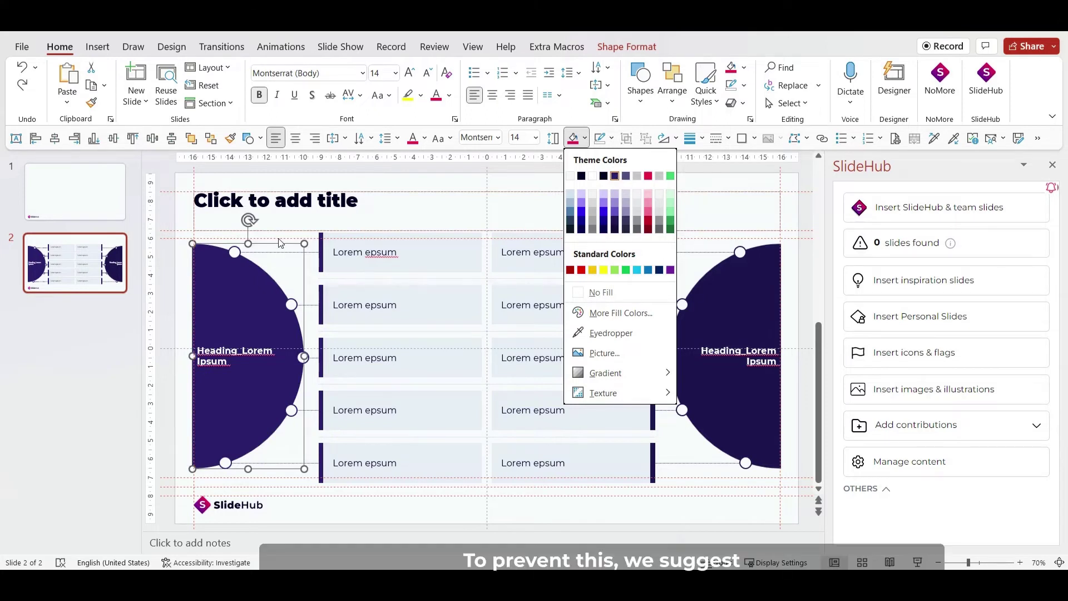
{"action": "left_click", "coordinate": [280, 243]}
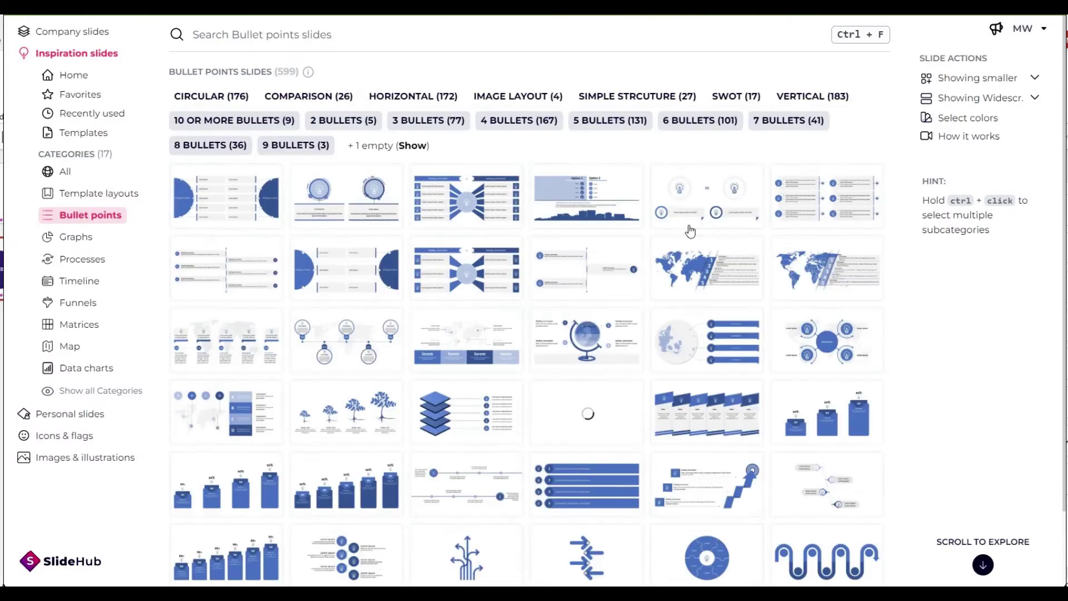
Enable custom inspiration colours in the SlideHub add-in's colour settings.
{"action": "left_click", "coordinate": [942, 118]}
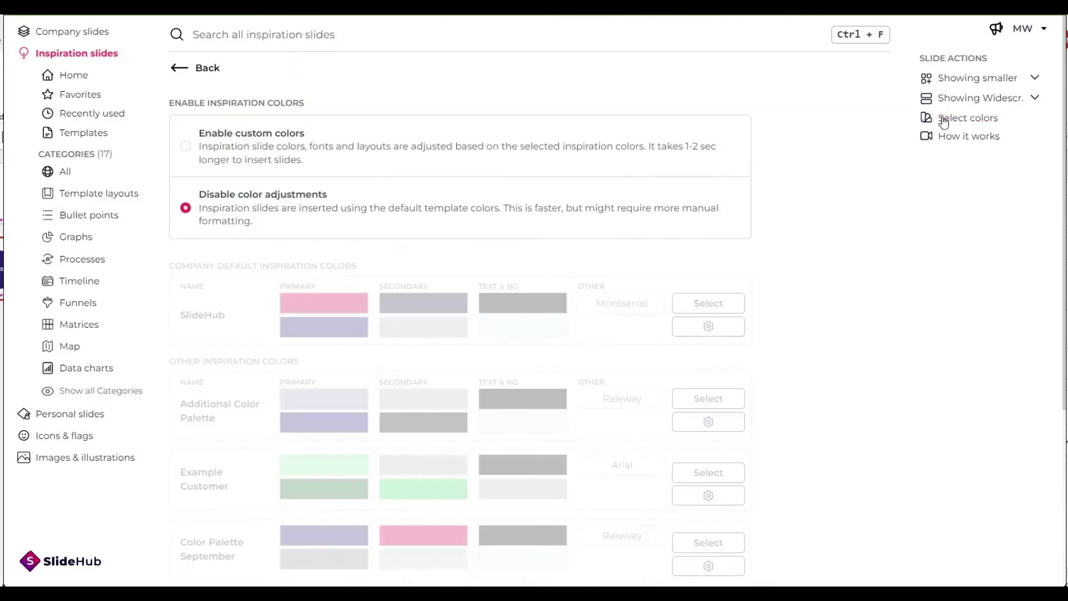
{"action": "left_click", "coordinate": [186, 148]}
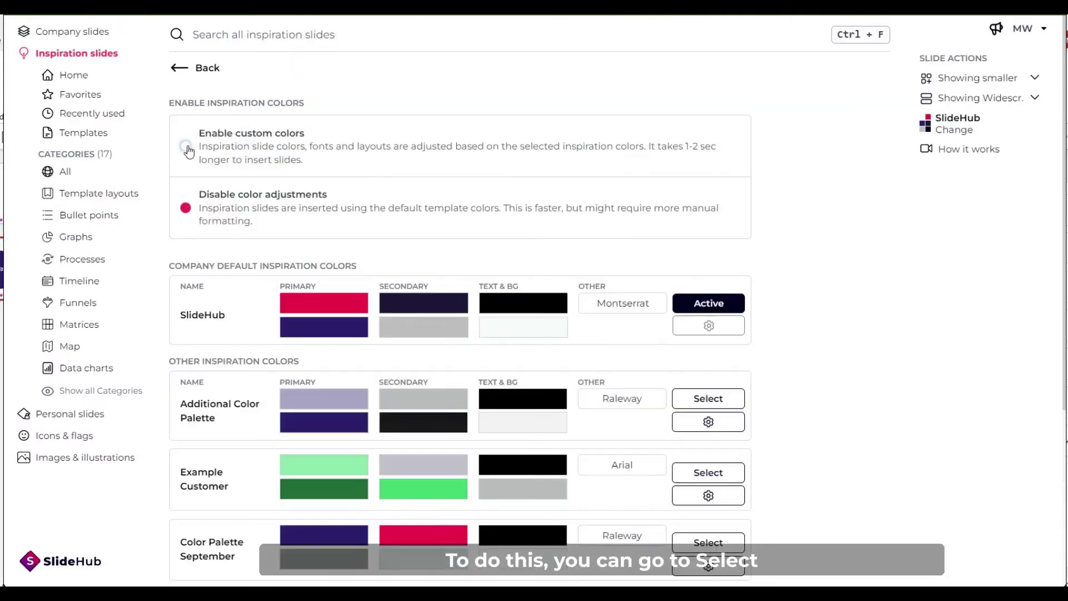
{"action": "scroll", "coordinate": [305, 350], "scroll_direction": "down", "scroll_amount": 5}
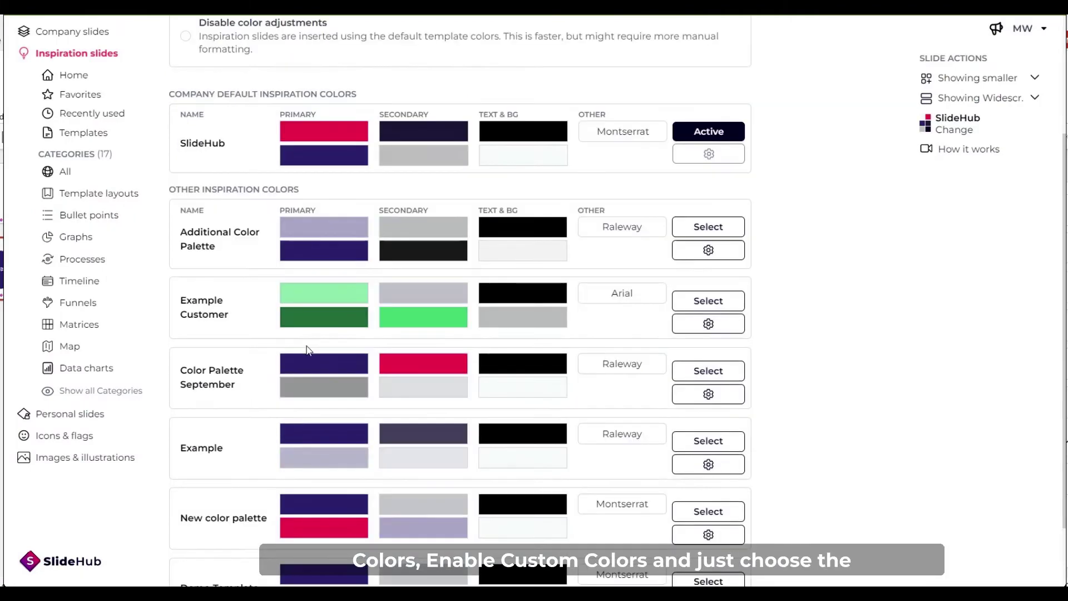
{"action": "scroll", "coordinate": [298, 350], "scroll_direction": "up", "scroll_amount": 3}
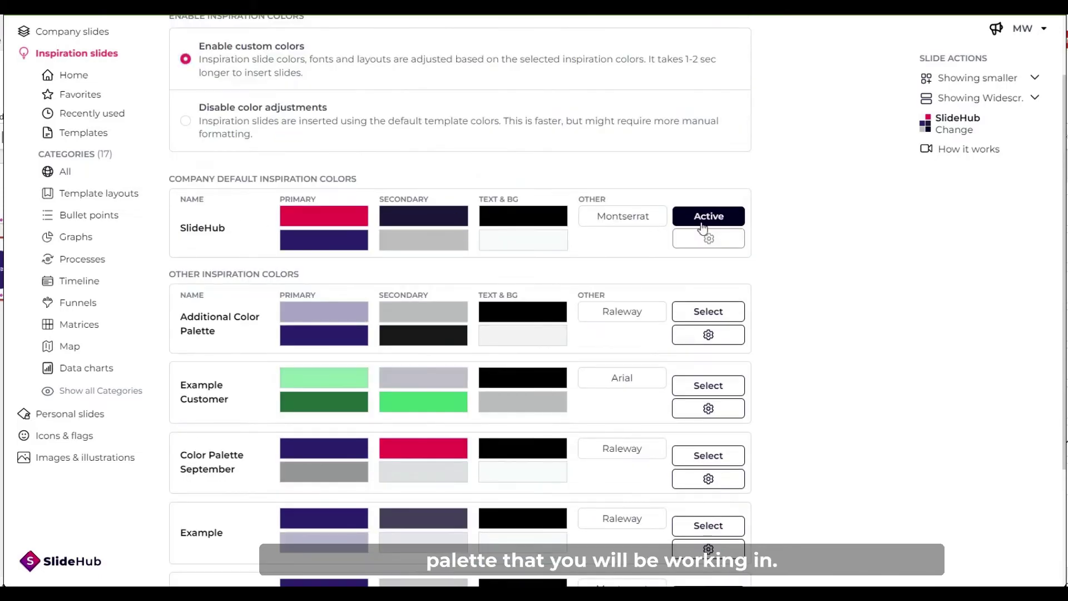
{"action": "scroll", "coordinate": [558, 222], "scroll_direction": "up", "scroll_amount": 2}
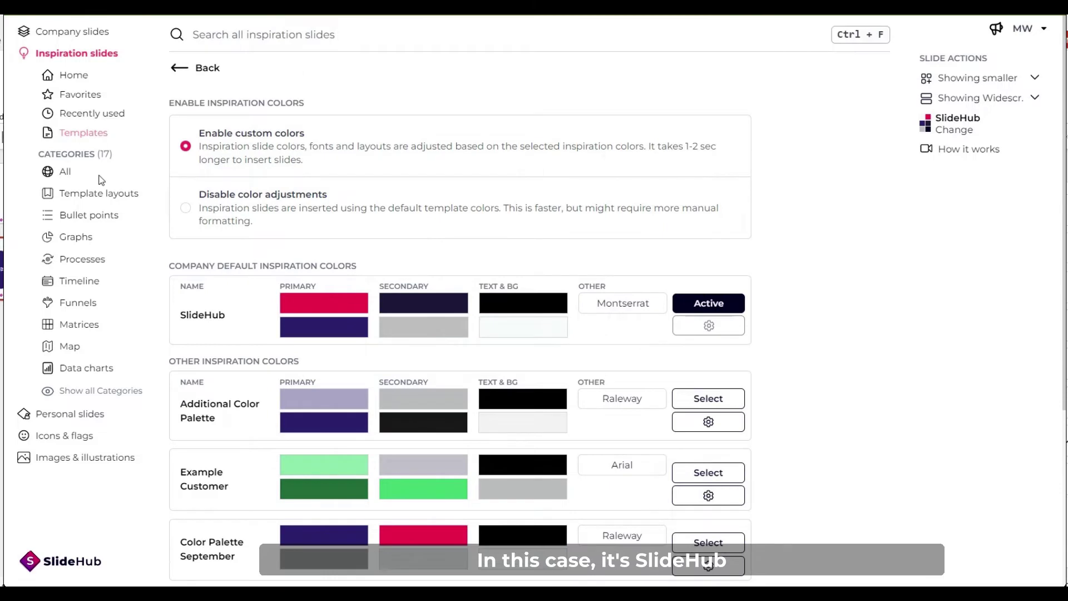
Insert an inspiration slide from the All category and compare its diagram with slide 2.
{"action": "left_click", "coordinate": [64, 171]}
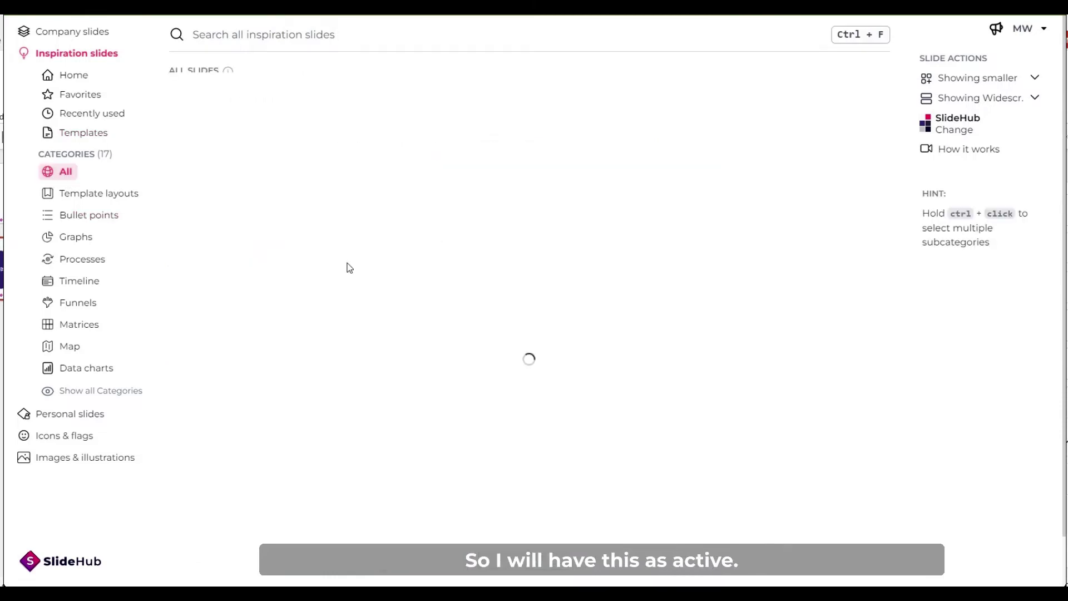
{"action": "mouse_move", "coordinate": [249, 198]}
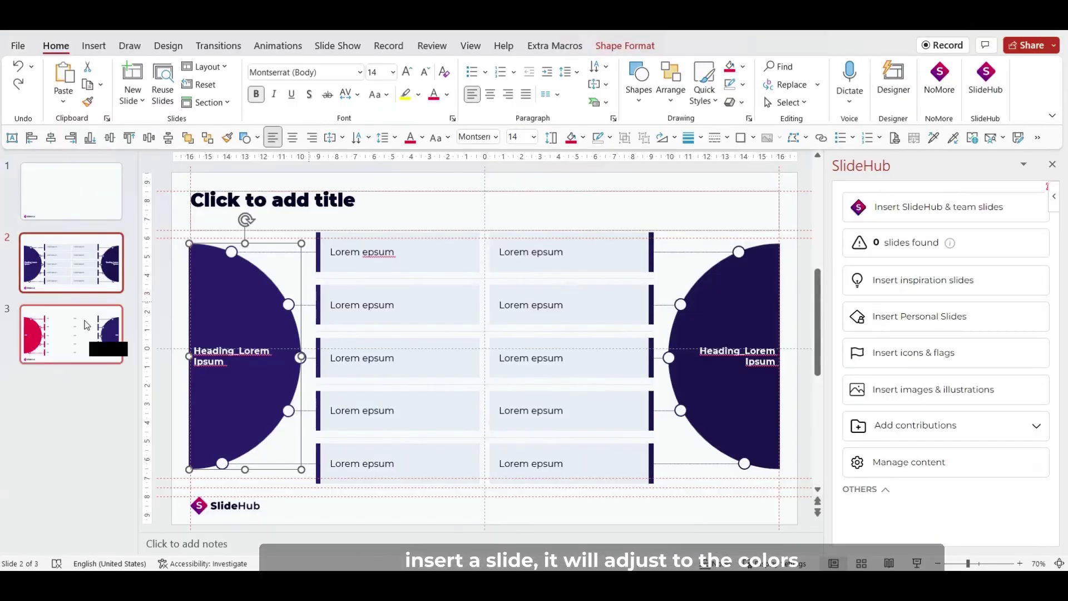
{"action": "left_click", "coordinate": [293, 324]}
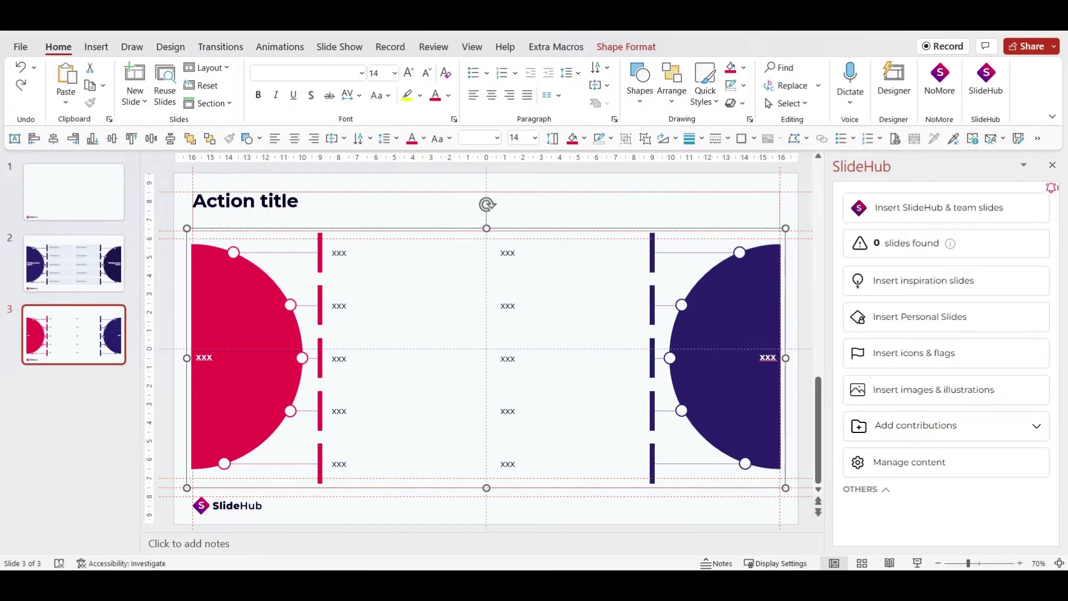
{"action": "left_click", "coordinate": [78, 274]}
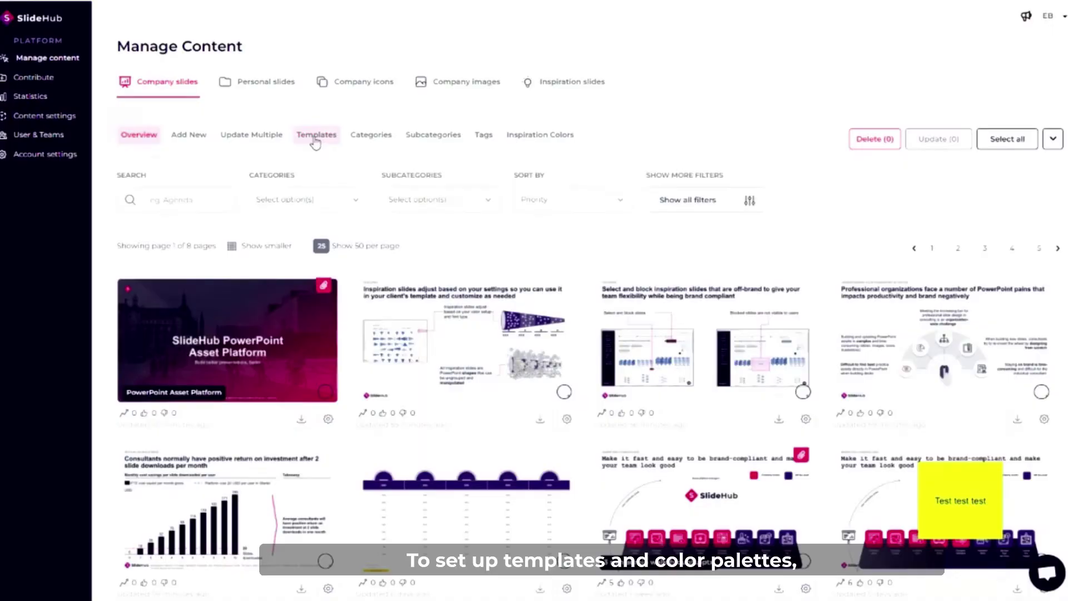
Upload 'SlideHub PowerPoint Template' as a new company template and choose its cover image.
{"action": "left_click", "coordinate": [315, 139]}
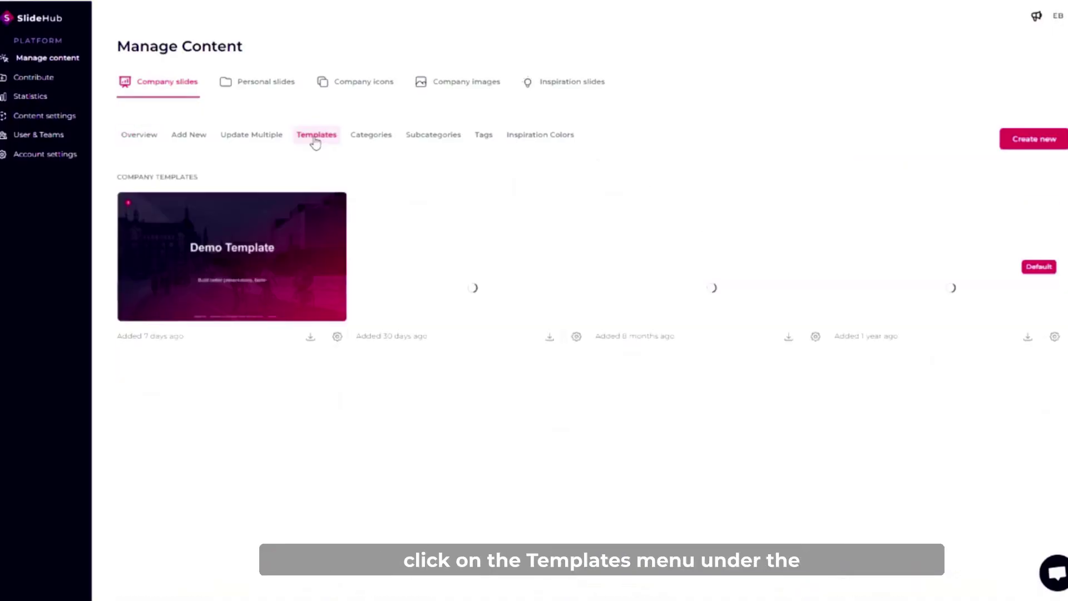
{"action": "left_click", "coordinate": [1035, 140]}
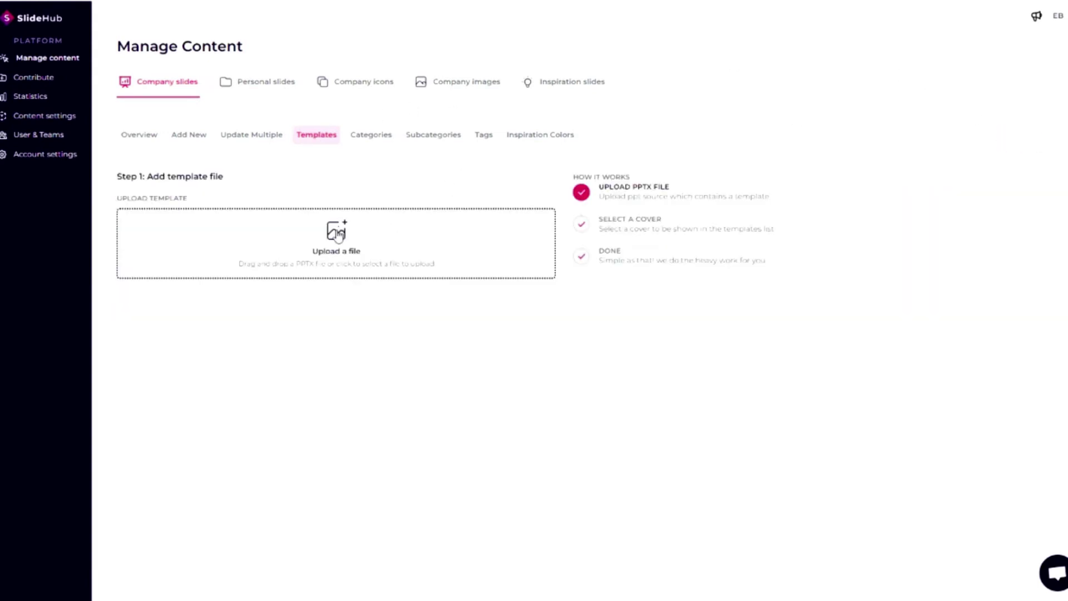
{"action": "left_click", "coordinate": [338, 236]}
{"action": "left_click", "coordinate": [345, 196]}
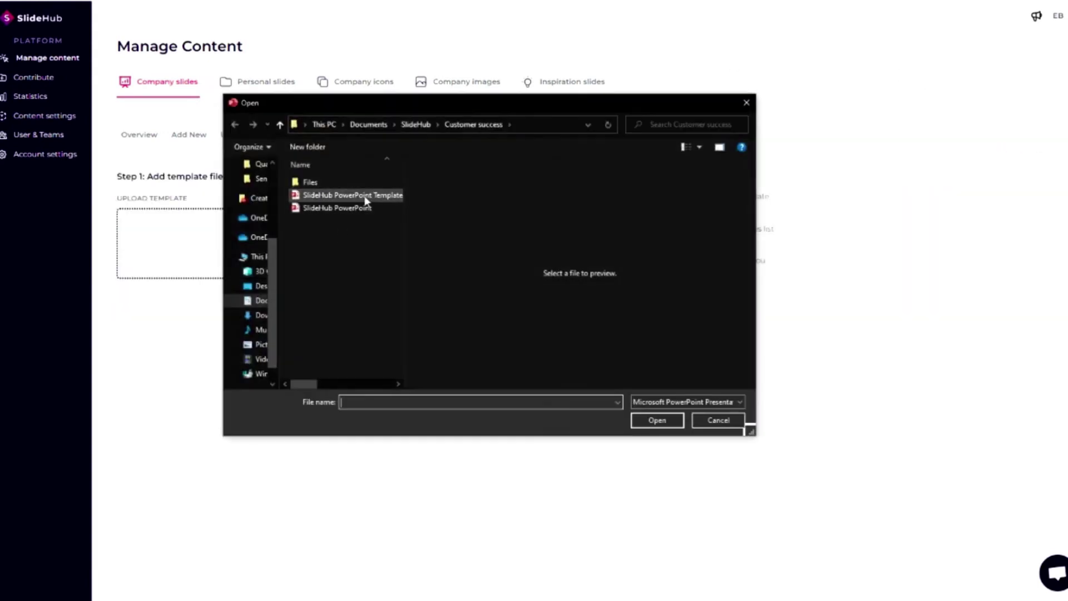
{"action": "left_click", "coordinate": [657, 421]}
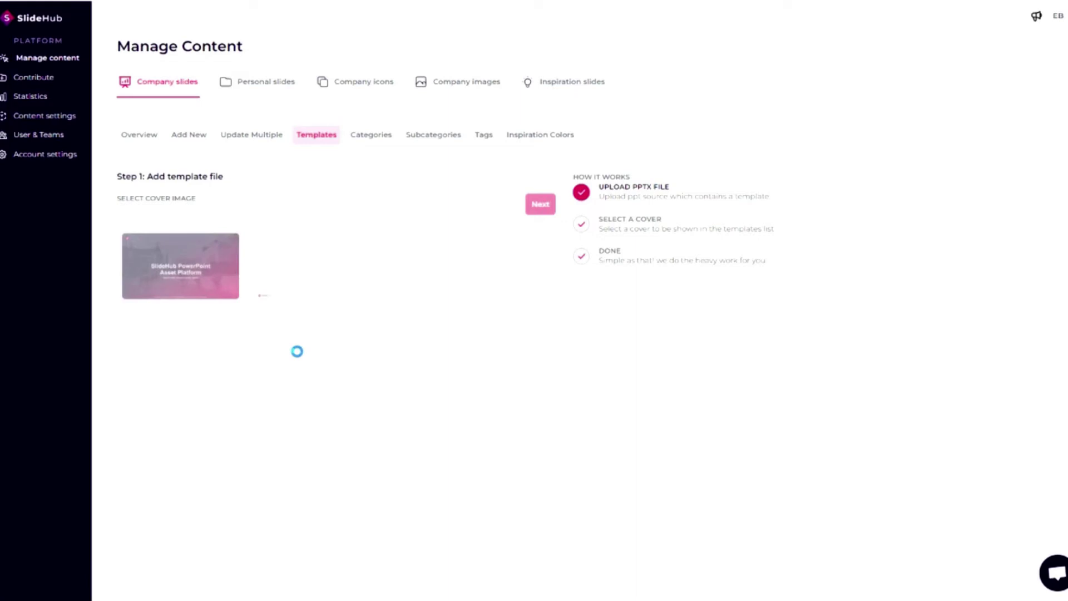
{"action": "left_click", "coordinate": [208, 259]}
{"action": "left_click", "coordinate": [528, 210]}
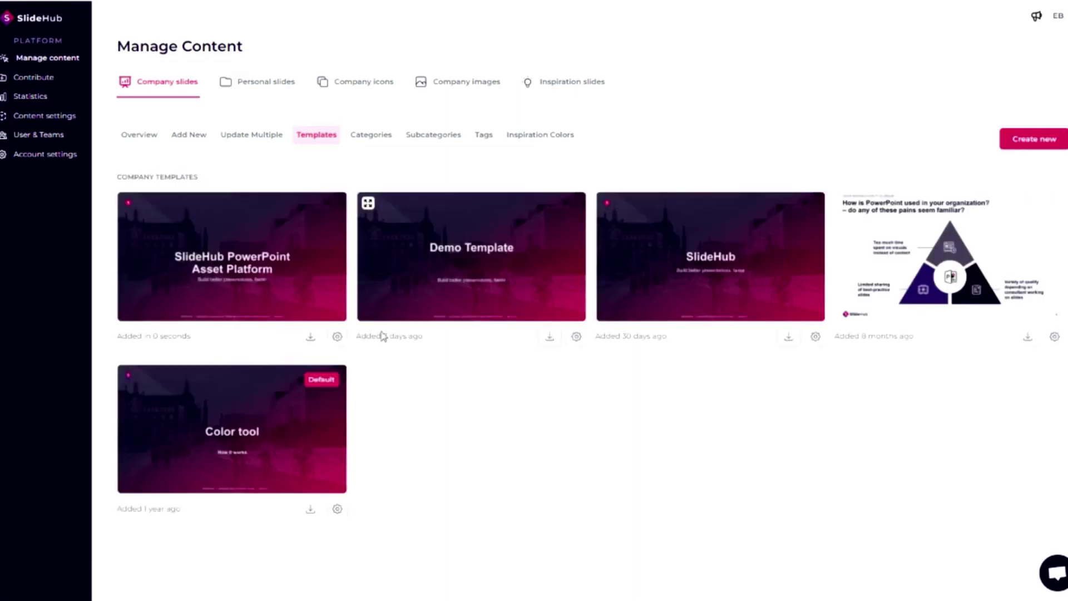
Create a new inspiration palette from SlideHub PowerPoint Asset Platform using the title-and-content layout.
{"action": "left_click", "coordinate": [538, 139]}
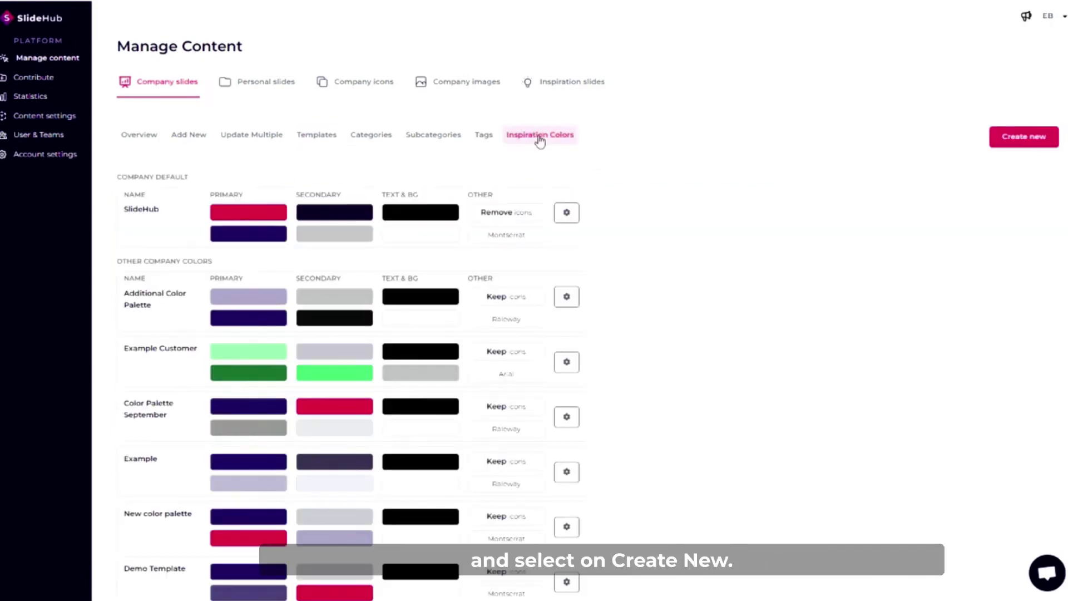
{"action": "left_click", "coordinate": [1021, 139]}
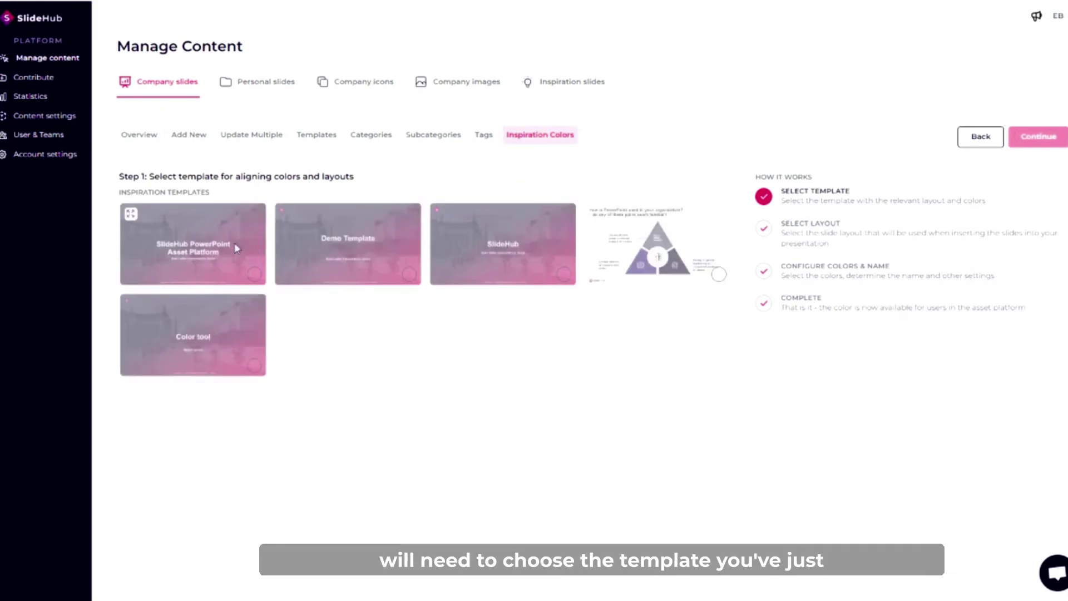
{"action": "left_click", "coordinate": [220, 249]}
{"action": "left_click", "coordinate": [1040, 139]}
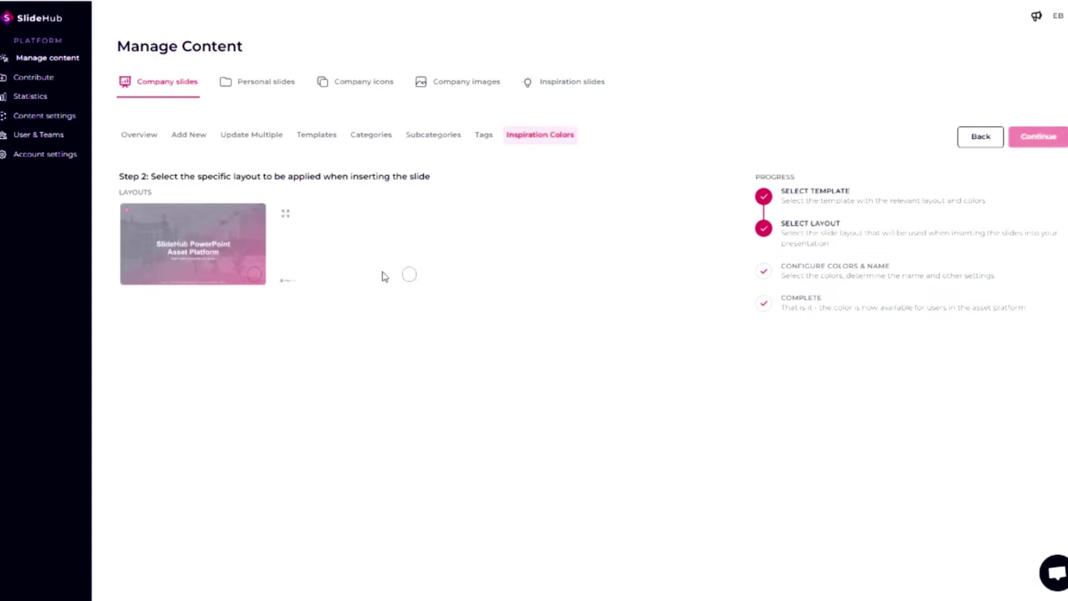
{"action": "left_click", "coordinate": [410, 276]}
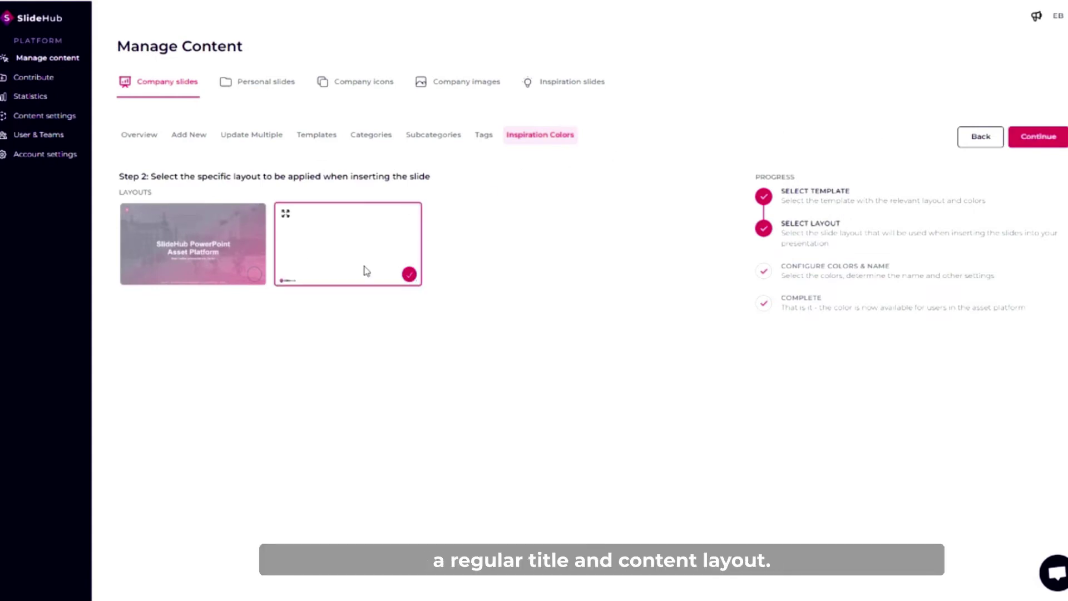
{"action": "left_click", "coordinate": [1040, 139]}
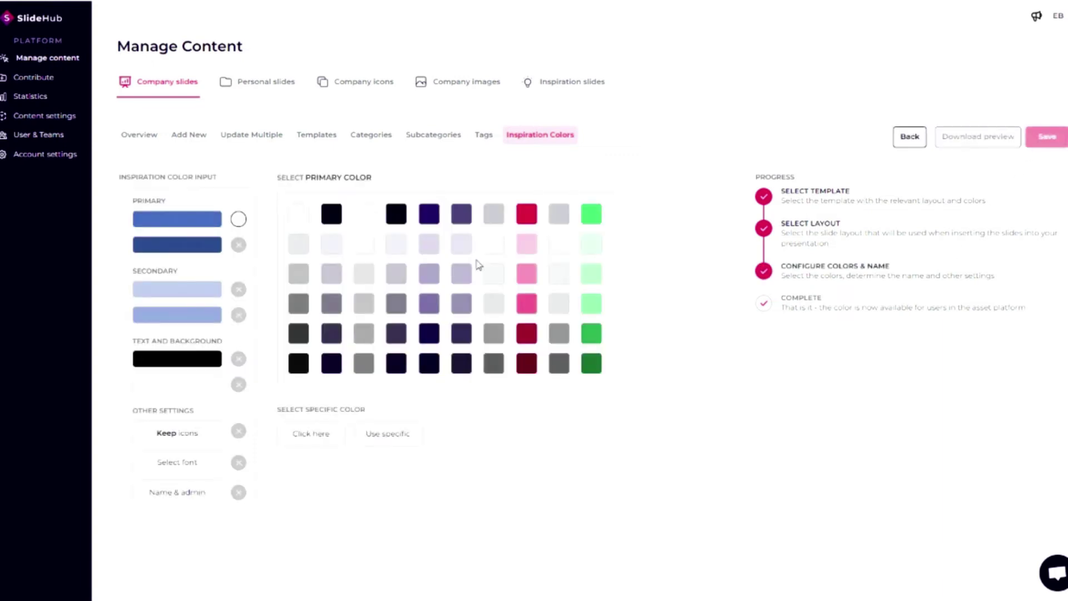
Set dark purple primary, crimson secondary with light gray, black text and white background colours.
{"action": "left_click", "coordinate": [432, 220]}
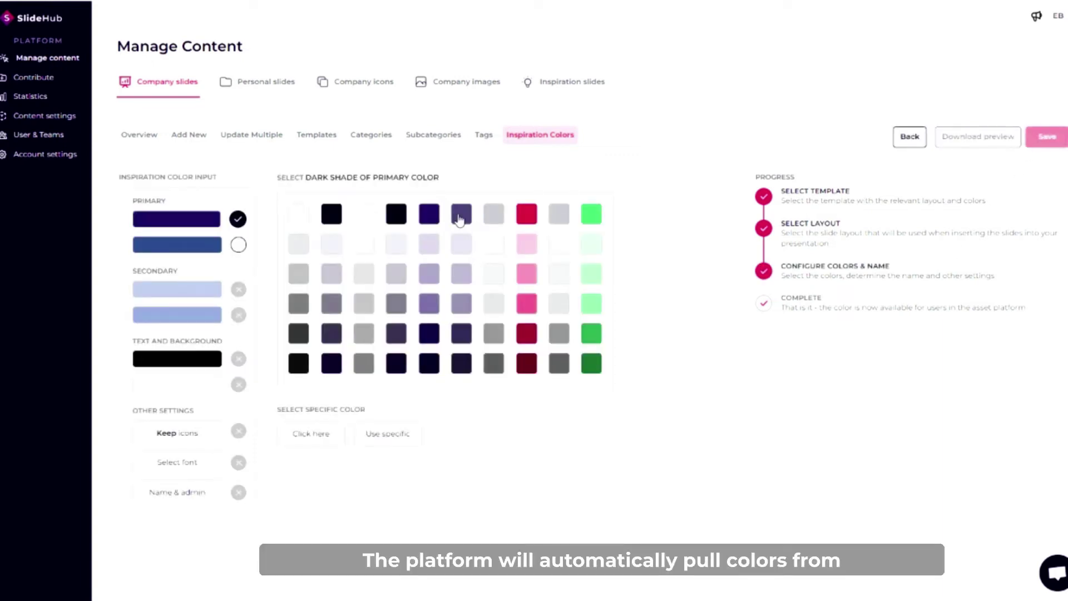
{"action": "left_click", "coordinate": [461, 216]}
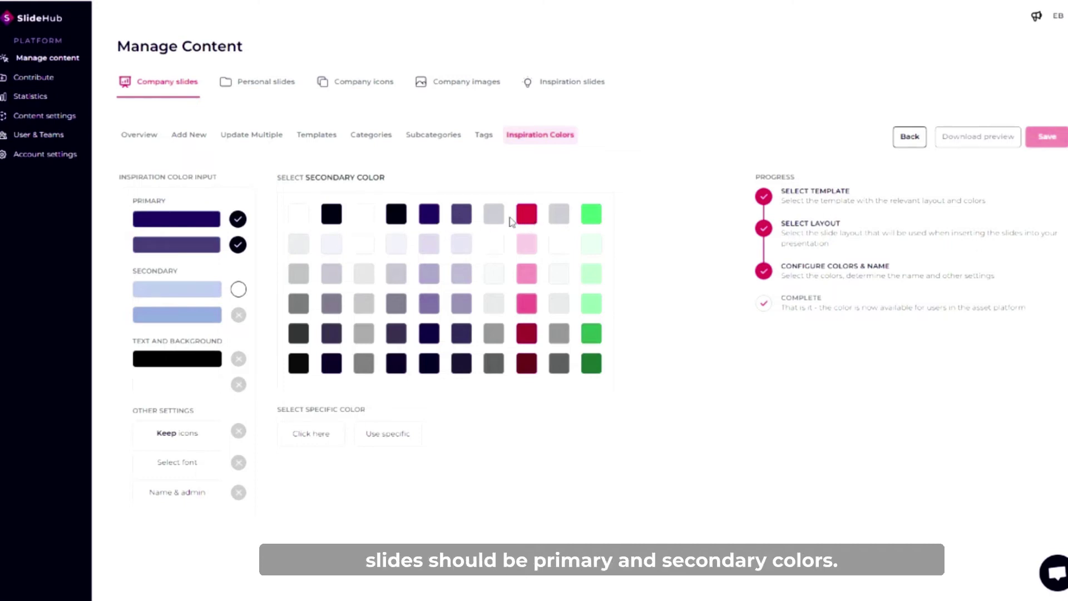
{"action": "left_click", "coordinate": [529, 221]}
{"action": "left_click", "coordinate": [494, 222]}
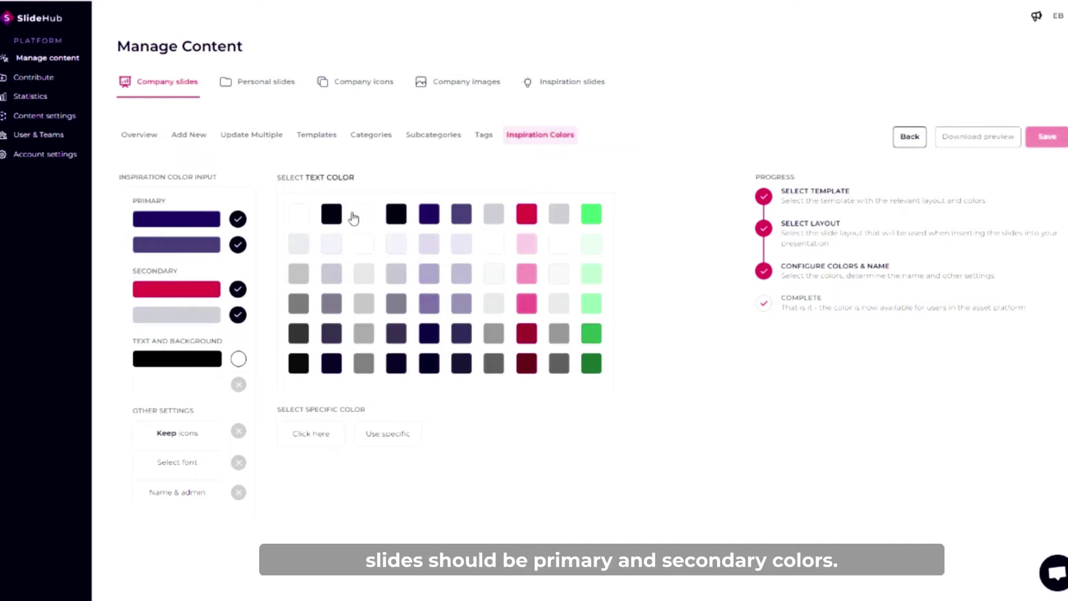
{"action": "left_click", "coordinate": [330, 217]}
{"action": "left_click", "coordinate": [301, 219]}
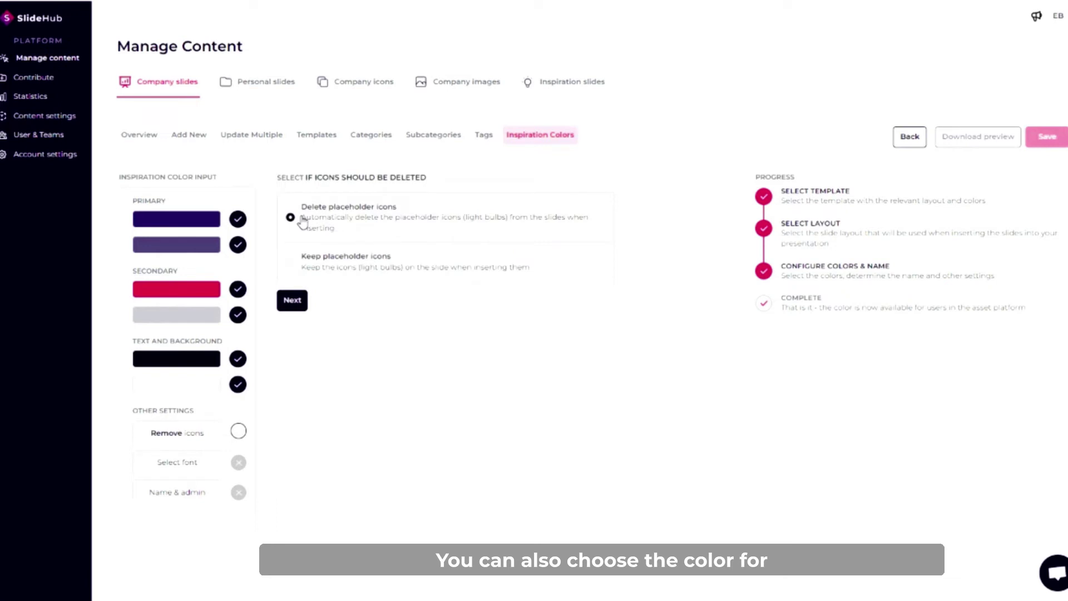
Keep placeholder icons, choose Montserrat font, and name the palette 'SlideHub Template'.
{"action": "left_click", "coordinate": [330, 264]}
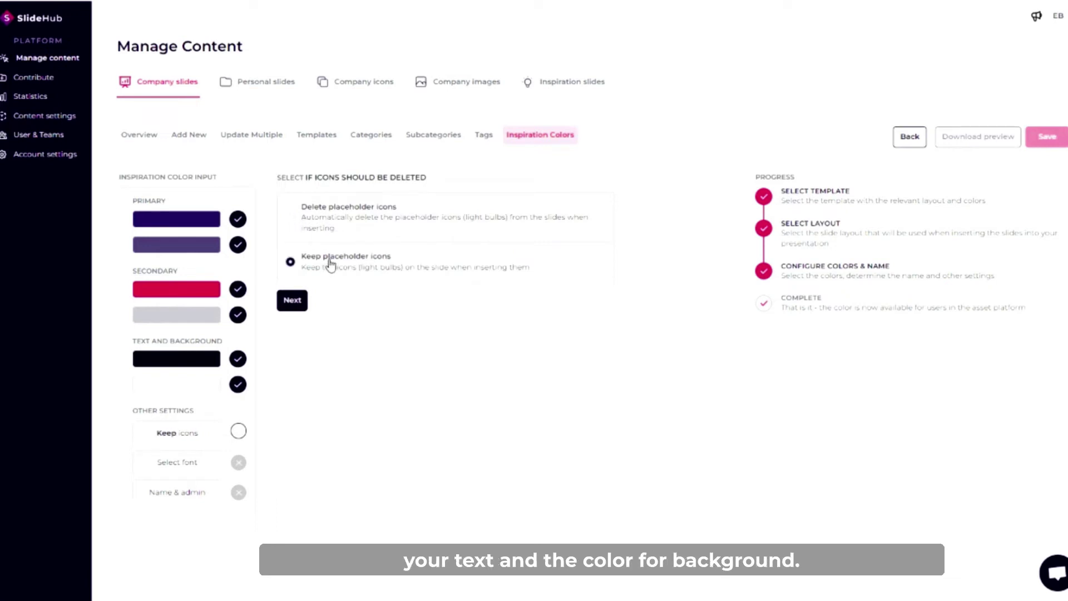
{"action": "left_click", "coordinate": [293, 301]}
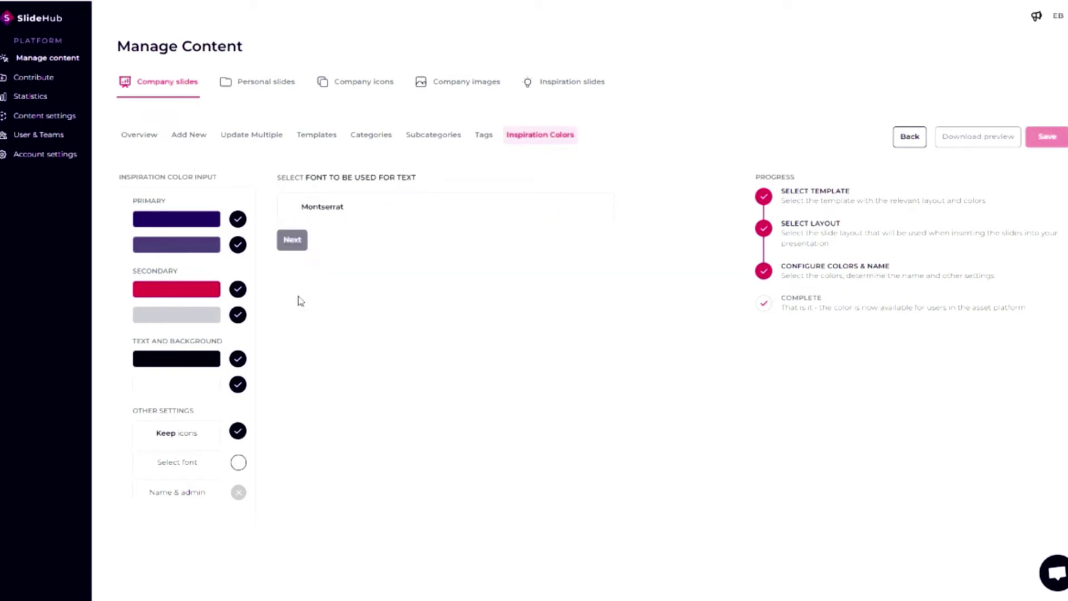
{"action": "left_click", "coordinate": [345, 212]}
{"action": "left_click", "coordinate": [295, 242]}
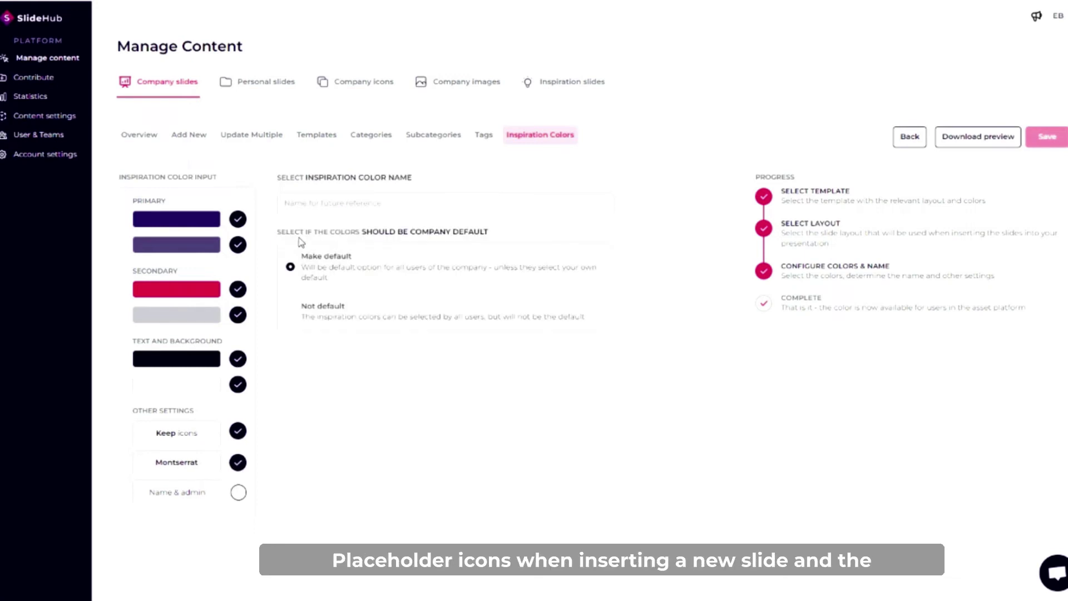
{"action": "left_click", "coordinate": [367, 204]}
{"action": "type", "text": "Slide"}
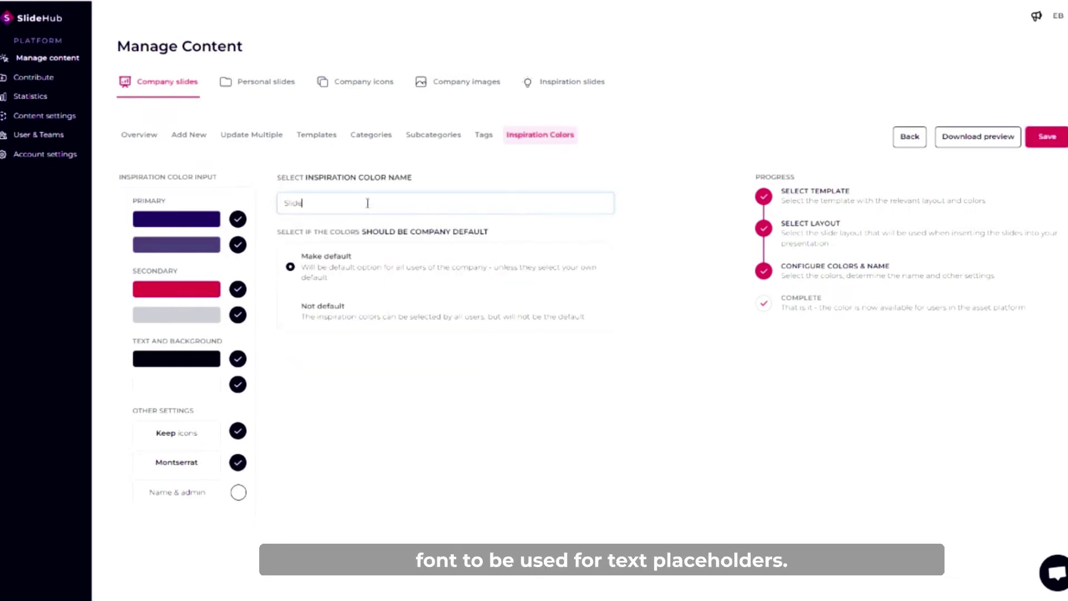
{"action": "type", "text": "Hub Template"}
Save the palette as not default and generate a test deck in its colours.
{"action": "left_click", "coordinate": [334, 309]}
{"action": "left_click", "coordinate": [1049, 136]}
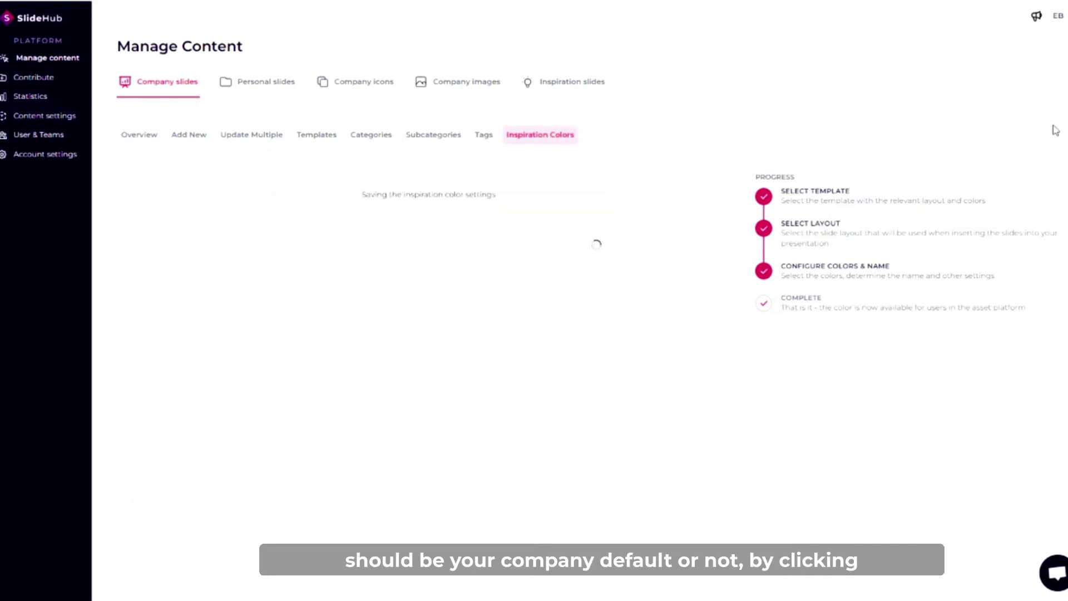
{"action": "left_click", "coordinate": [473, 375]}
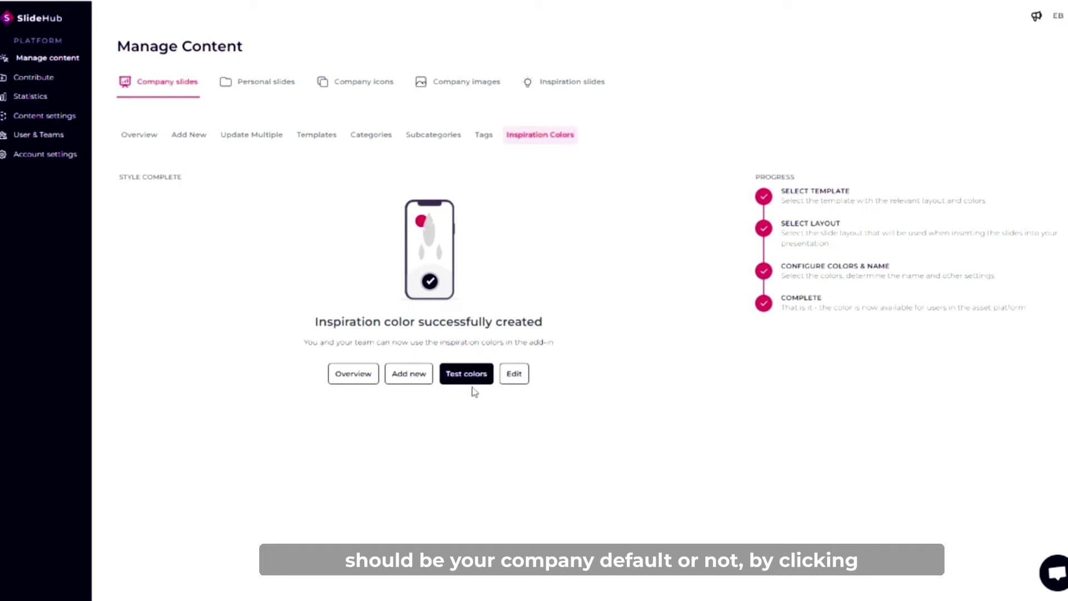
{"action": "left_click", "coordinate": [479, 381]}
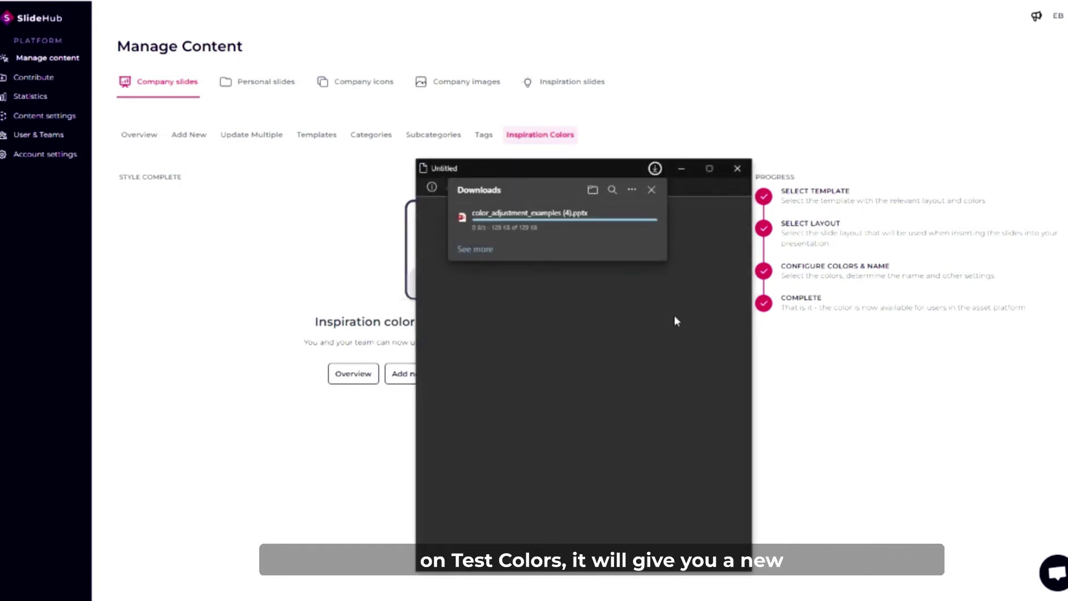
Preview the test deck's slides, including wavy process and stairs, then return to the Inspiration Colors overview.
{"action": "left_click", "coordinate": [484, 226]}
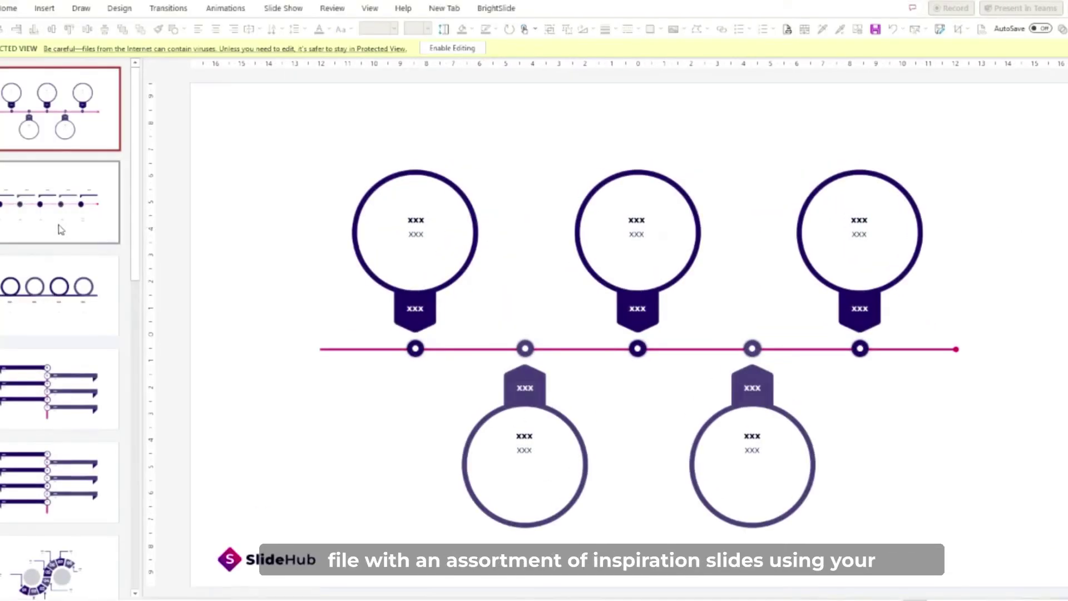
{"action": "scroll", "coordinate": [59, 228], "scroll_direction": "down", "scroll_amount": 3}
{"action": "left_click", "coordinate": [60, 345]}
{"action": "scroll", "coordinate": [59, 345], "scroll_direction": "down", "scroll_amount": 4}
{"action": "left_click", "coordinate": [85, 390]}
{"action": "scroll", "coordinate": [84, 388], "scroll_direction": "down", "scroll_amount": 2}
{"action": "left_click", "coordinate": [85, 390]}
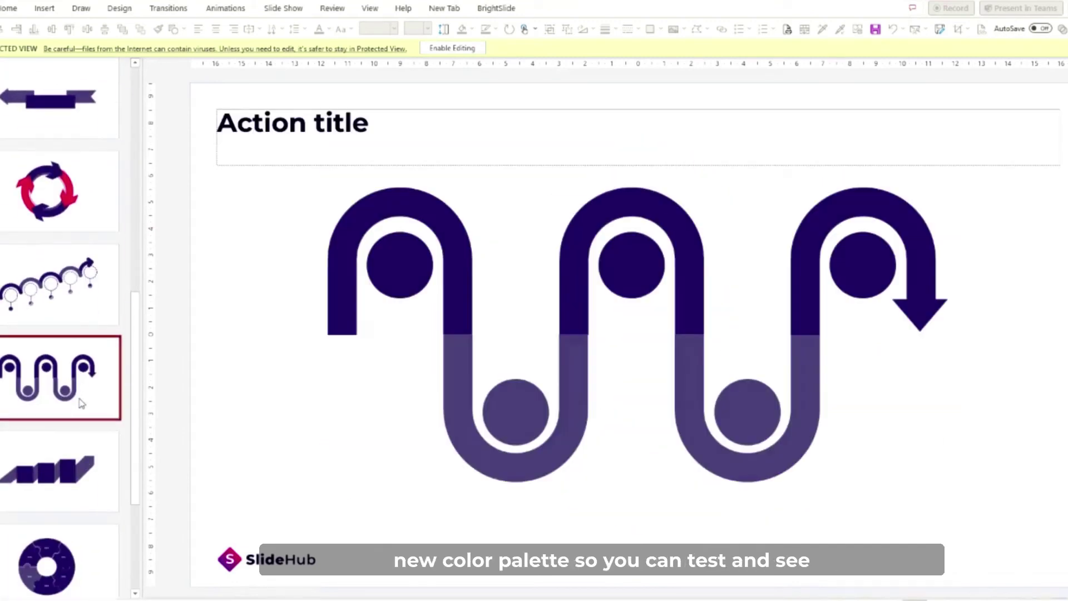
{"action": "left_click", "coordinate": [91, 469]}
{"action": "left_click", "coordinate": [128, 575]}
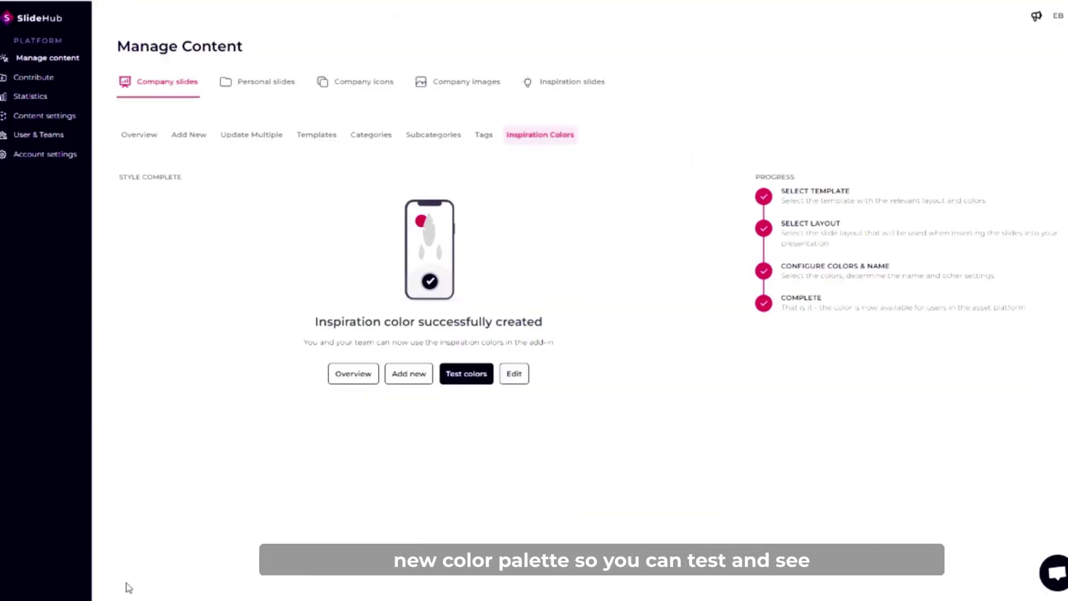
{"action": "left_click", "coordinate": [357, 374]}
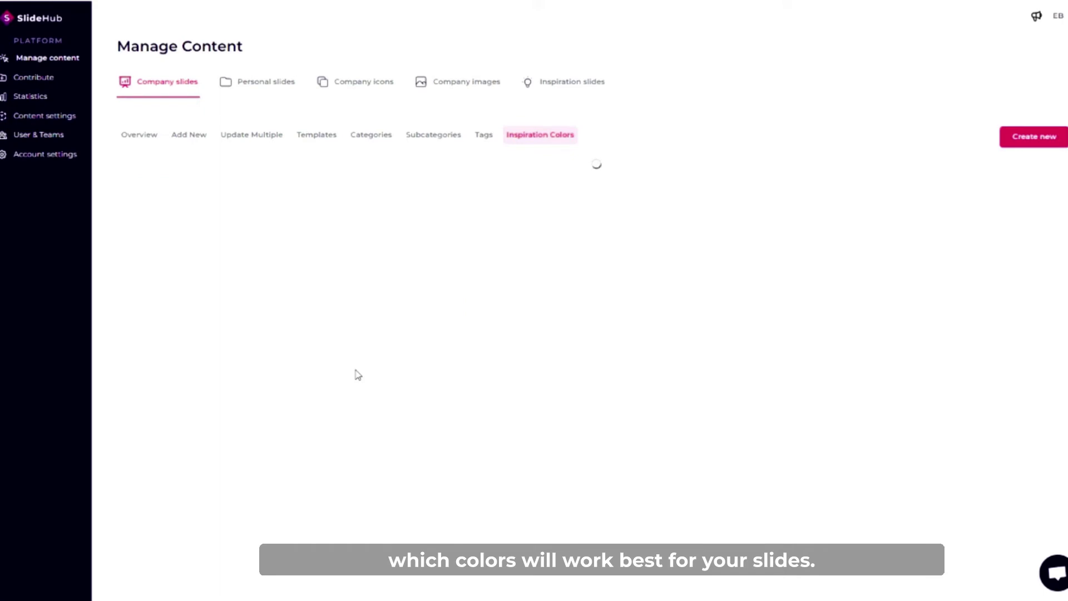
Review the inspiration colour palettes offered to users, including SlideHub Template.
{"action": "scroll", "coordinate": [358, 373], "scroll_direction": "down", "scroll_amount": 2}
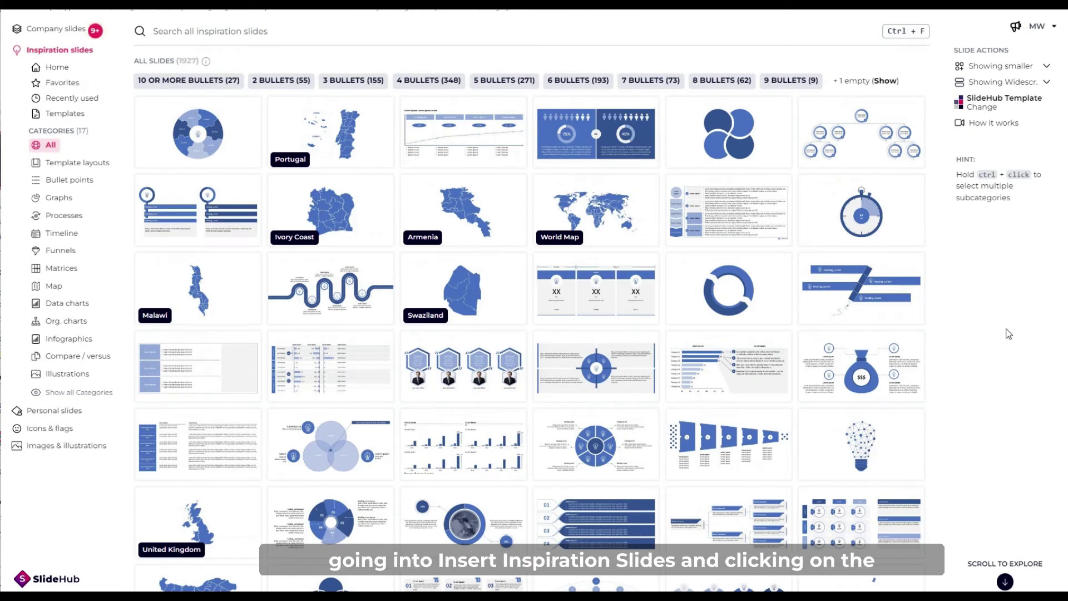
{"action": "left_click", "coordinate": [983, 109]}
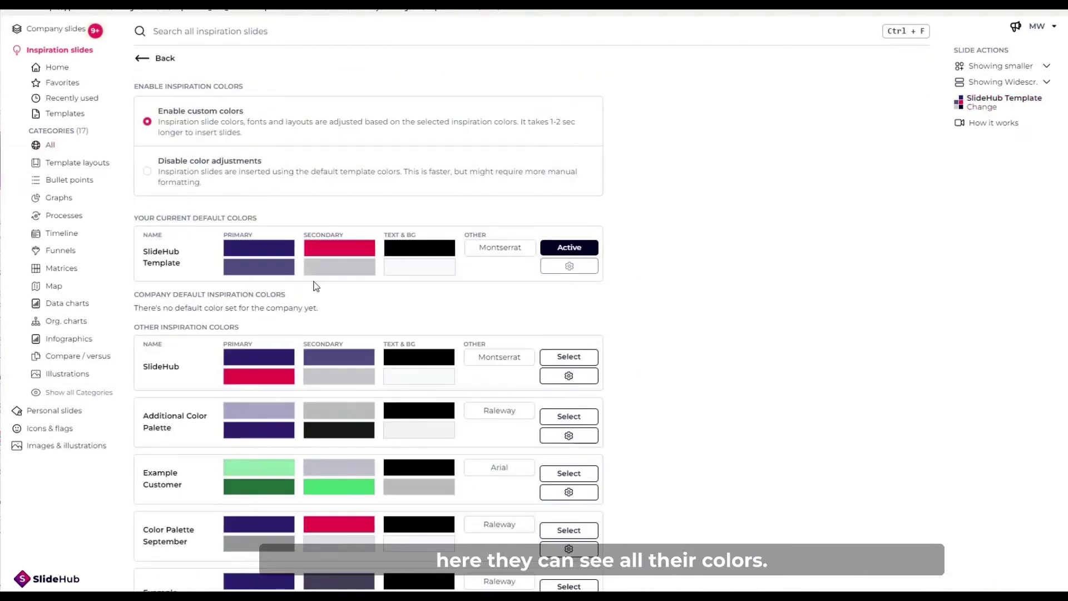
{"action": "scroll", "coordinate": [316, 285], "scroll_direction": "down", "scroll_amount": 1}
{"action": "scroll", "coordinate": [315, 282], "scroll_direction": "up", "scroll_amount": 1}
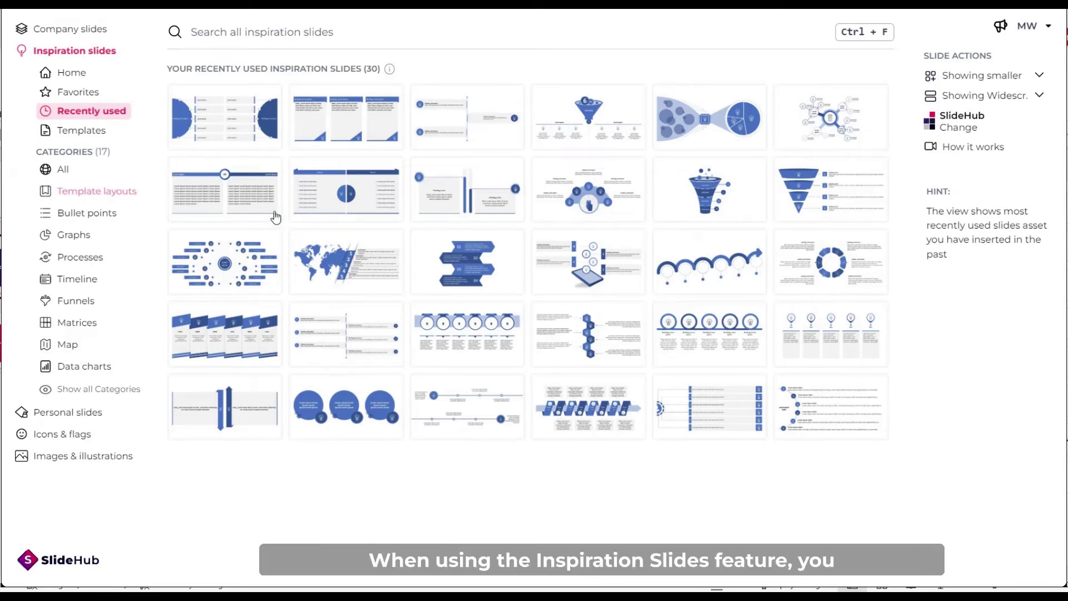
Browse the inspiration slide library across all categories.
{"action": "left_click", "coordinate": [59, 176]}
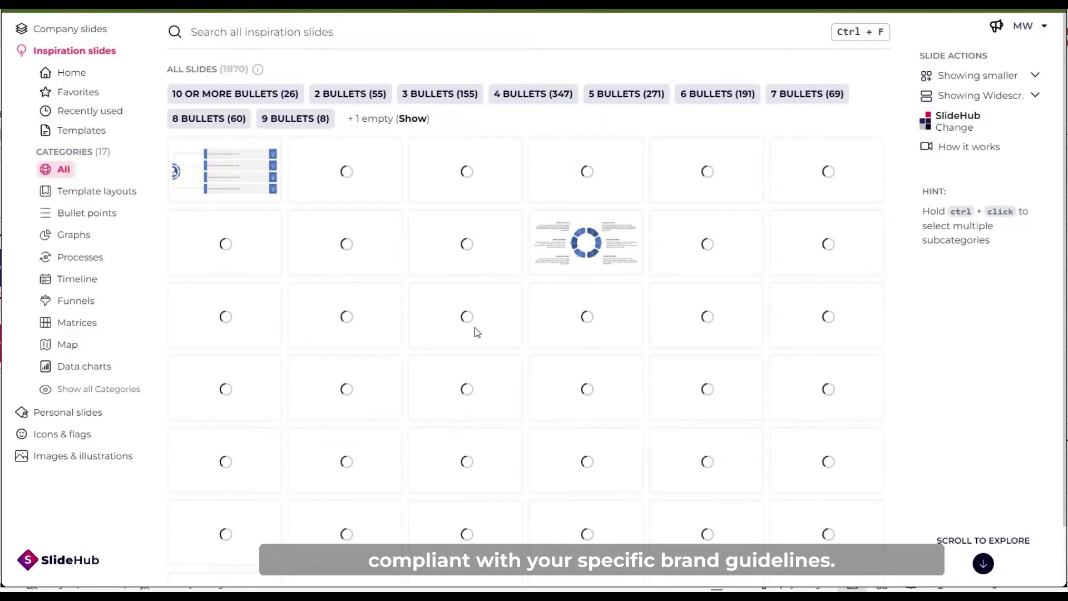
{"action": "scroll", "coordinate": [456, 332], "scroll_direction": "down", "scroll_amount": 3}
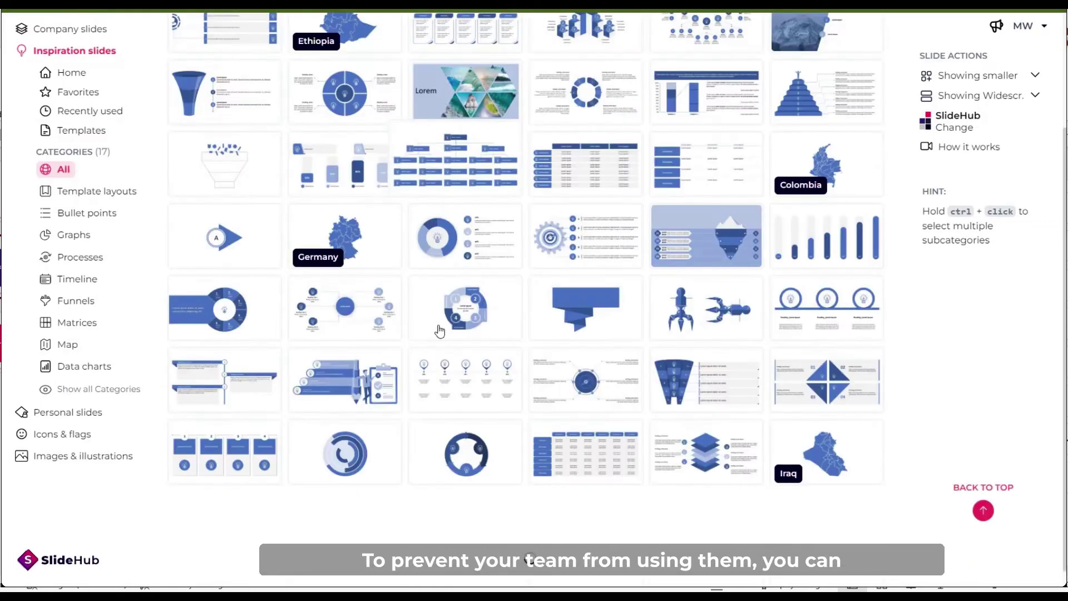
{"action": "scroll", "coordinate": [440, 331], "scroll_direction": "up", "scroll_amount": 3}
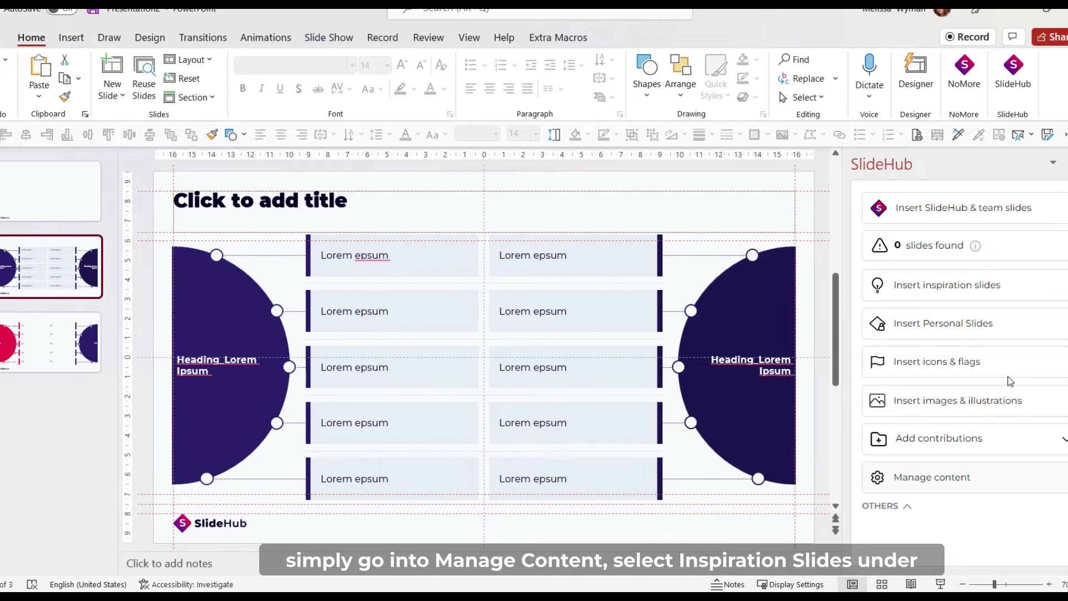
In Manage Content's Inspiration slides, block the first three slides.
{"action": "left_click", "coordinate": [894, 484]}
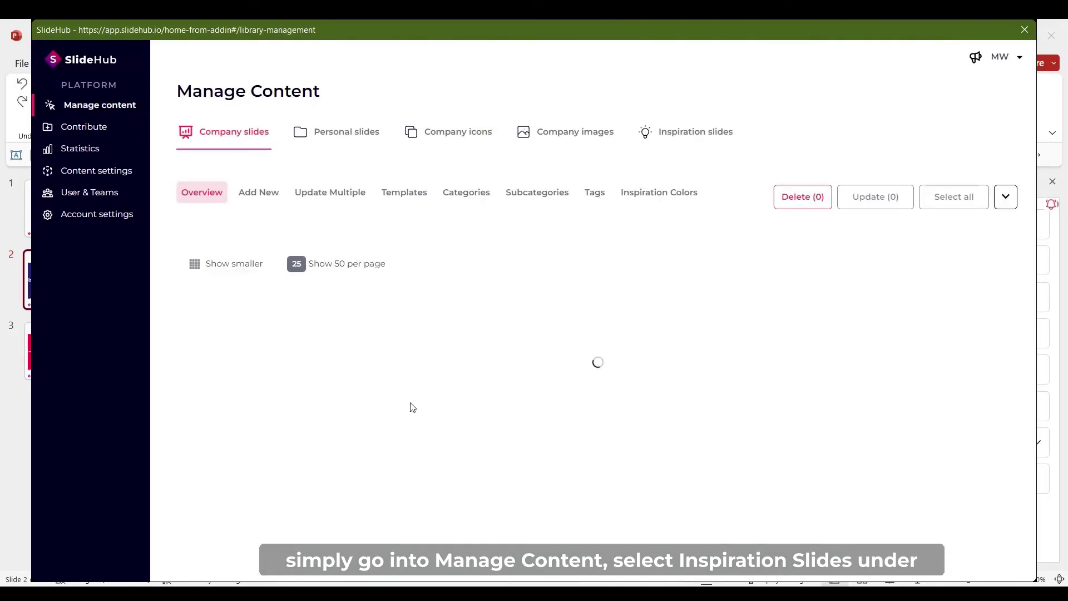
{"action": "left_click", "coordinate": [682, 131]}
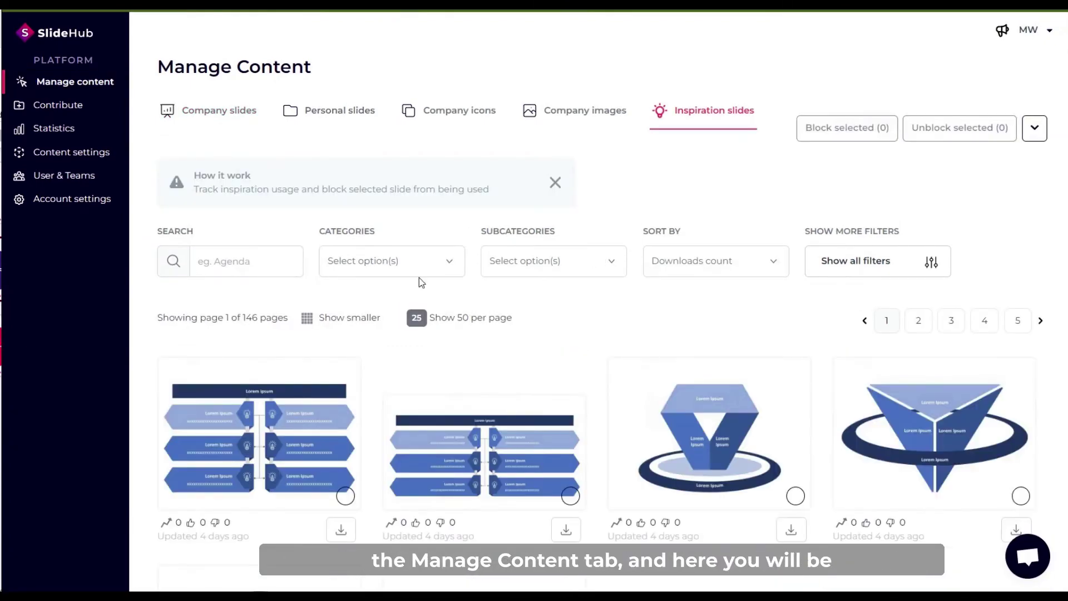
{"action": "scroll", "coordinate": [418, 280], "scroll_direction": "down", "scroll_amount": 9}
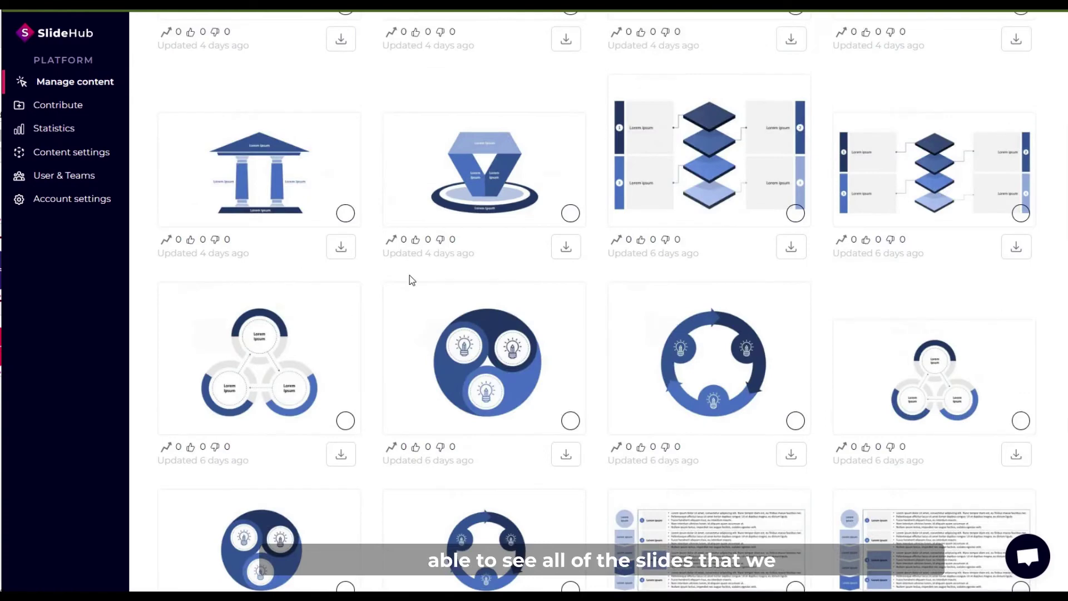
{"action": "scroll", "coordinate": [410, 274], "scroll_direction": "up", "scroll_amount": 9}
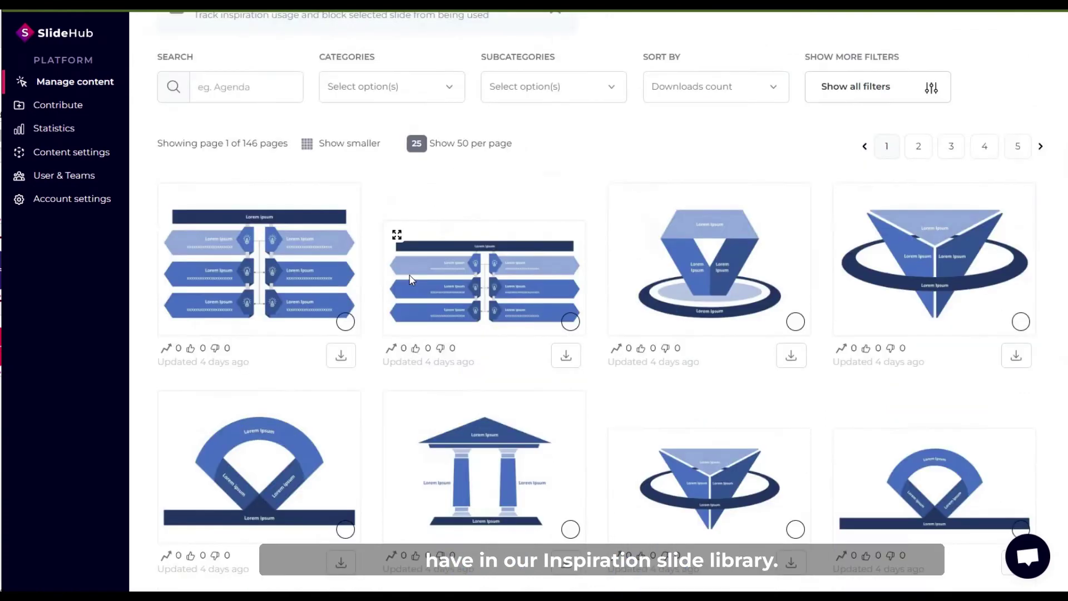
{"action": "left_click", "coordinate": [318, 305]}
{"action": "left_click", "coordinate": [484, 289]}
{"action": "left_click", "coordinate": [773, 305]}
{"action": "scroll", "coordinate": [745, 309], "scroll_direction": "up", "scroll_amount": 3}
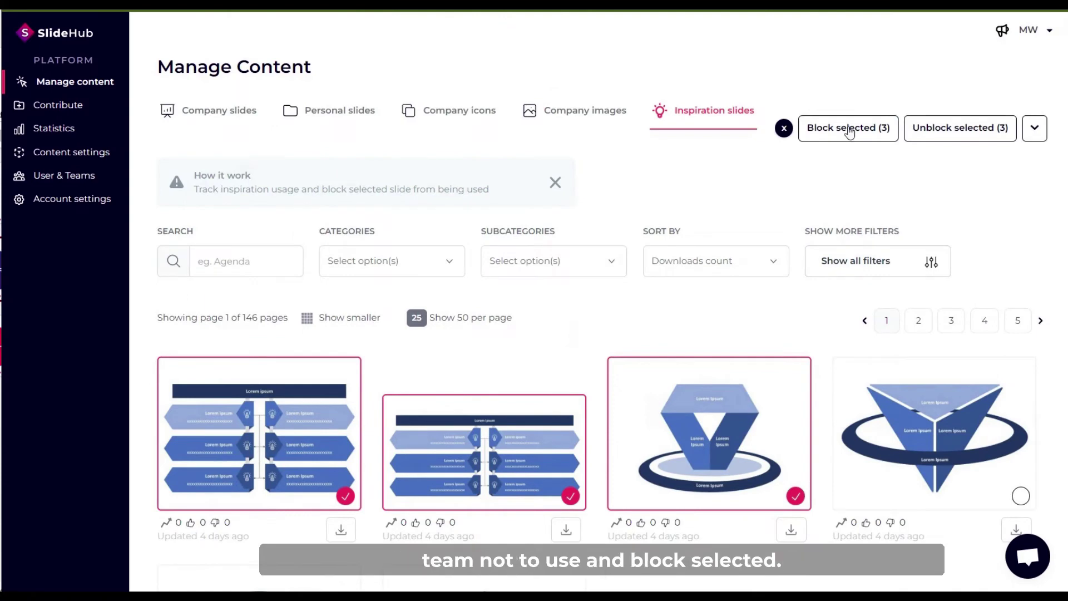
{"action": "left_click", "coordinate": [847, 137]}
Select the same three blocked slides and unblock them.
{"action": "scroll", "coordinate": [630, 279], "scroll_direction": "down", "scroll_amount": 2}
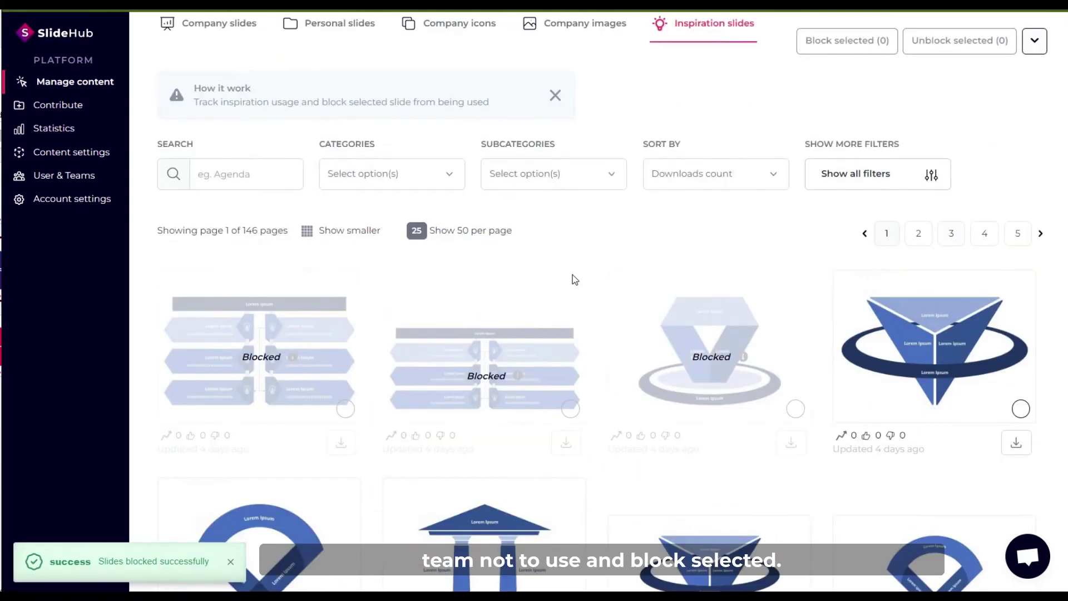
{"action": "left_click", "coordinate": [196, 363]}
{"action": "left_click", "coordinate": [498, 373]}
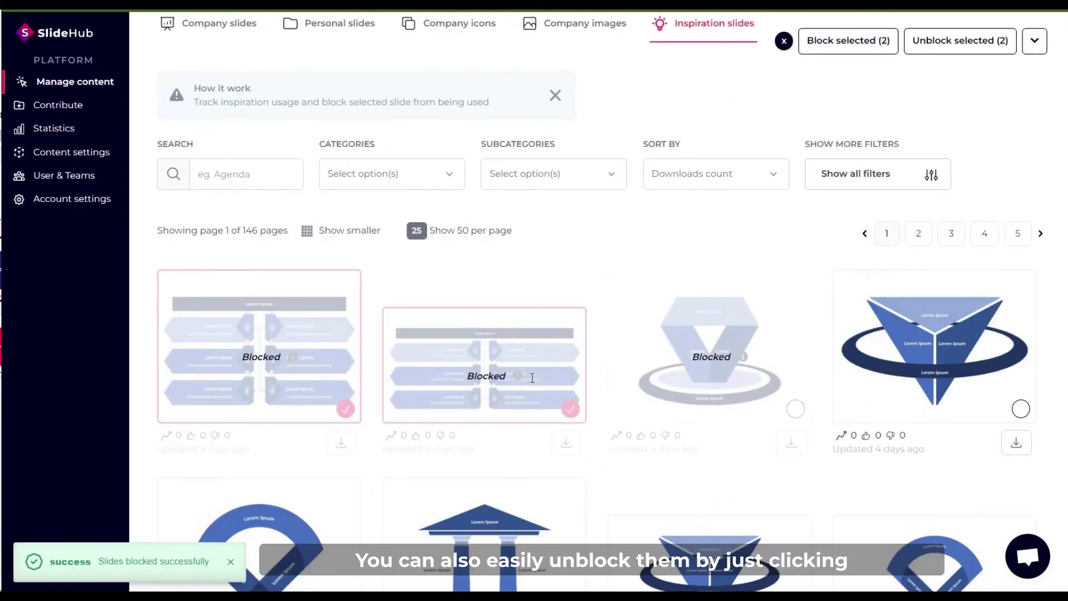
{"action": "left_click", "coordinate": [693, 381]}
{"action": "scroll", "coordinate": [678, 370], "scroll_direction": "up", "scroll_amount": 2}
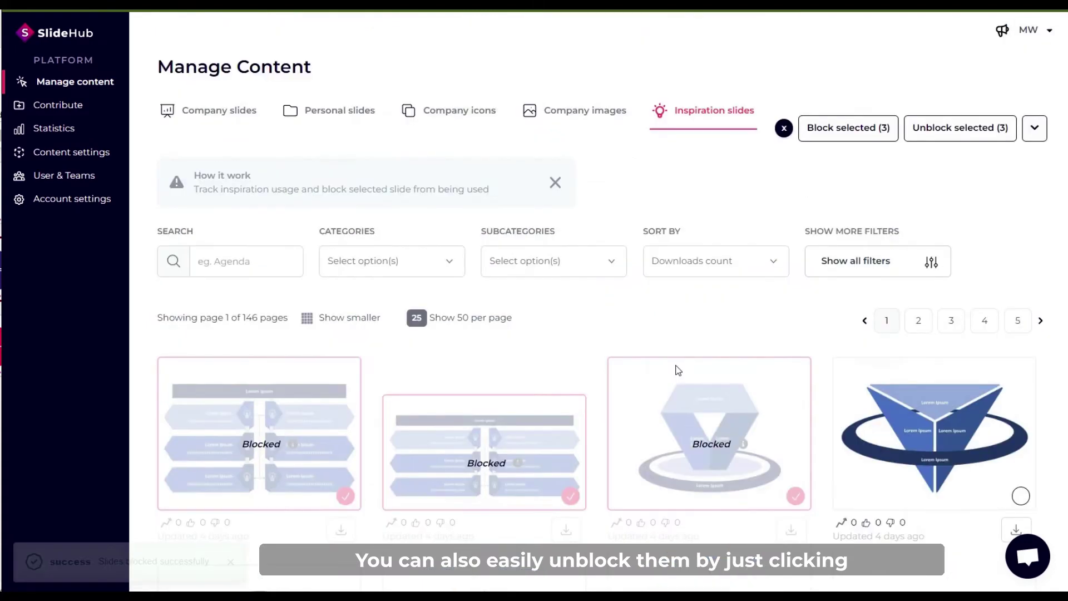
{"action": "left_click", "coordinate": [959, 134]}
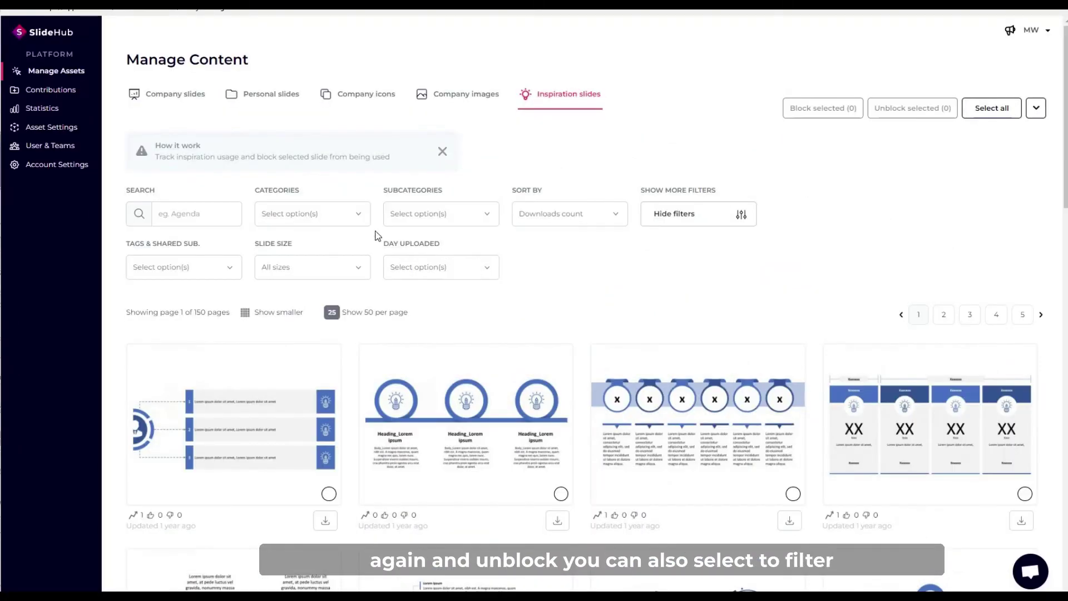
Filter inspiration slides to Matrices at 100 per page, select all, and block the 38 slides.
{"action": "left_click", "coordinate": [358, 215]}
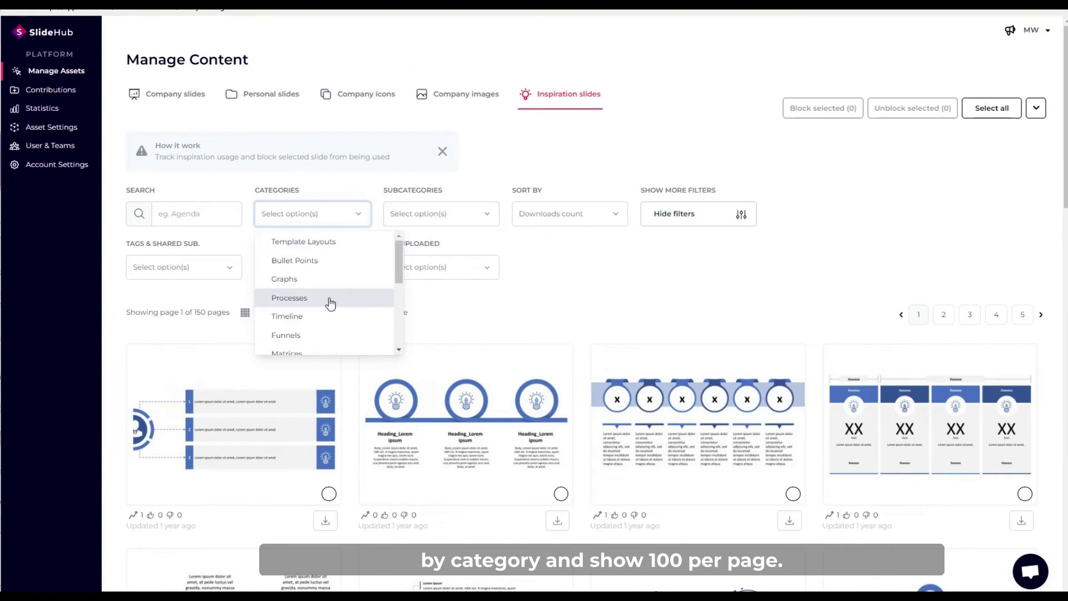
{"action": "scroll", "coordinate": [327, 303], "scroll_direction": "down", "scroll_amount": 2}
{"action": "left_click", "coordinate": [315, 320]}
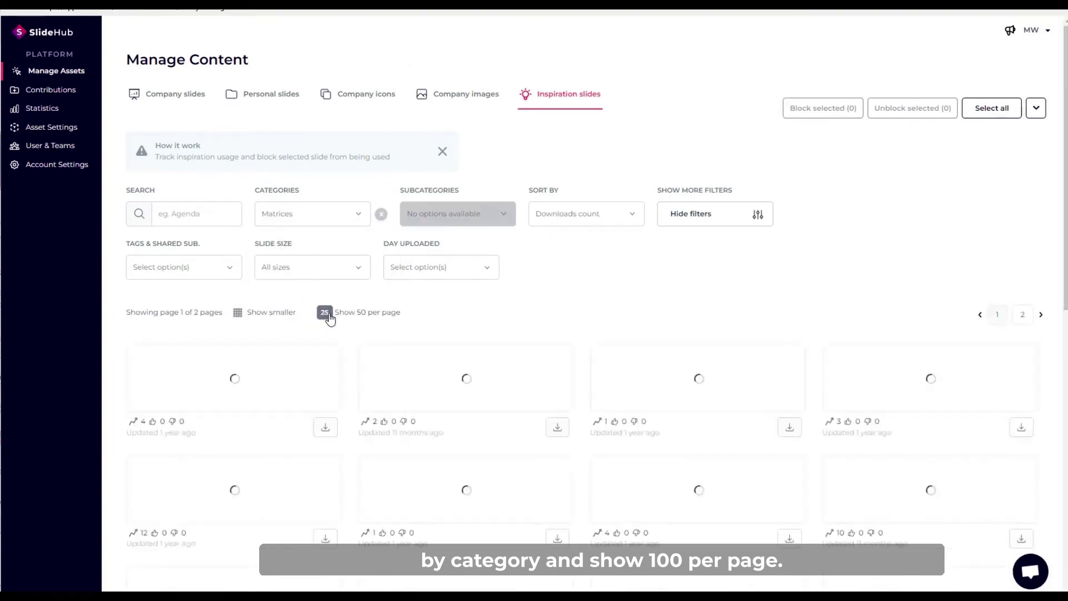
{"action": "left_click", "coordinate": [329, 312]}
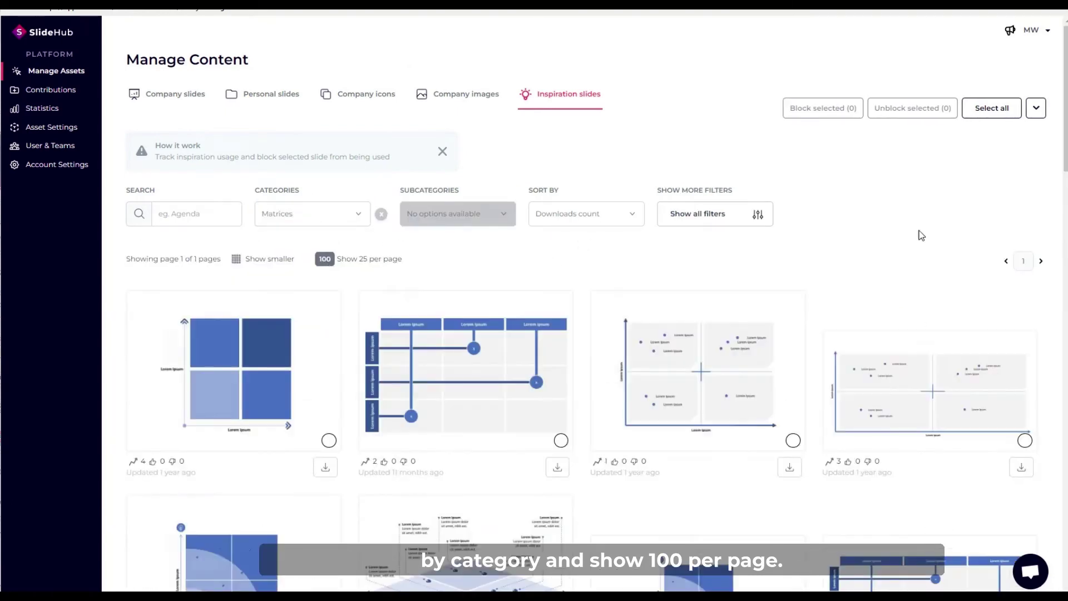
{"action": "left_click", "coordinate": [993, 115]}
{"action": "left_click", "coordinate": [826, 114]}
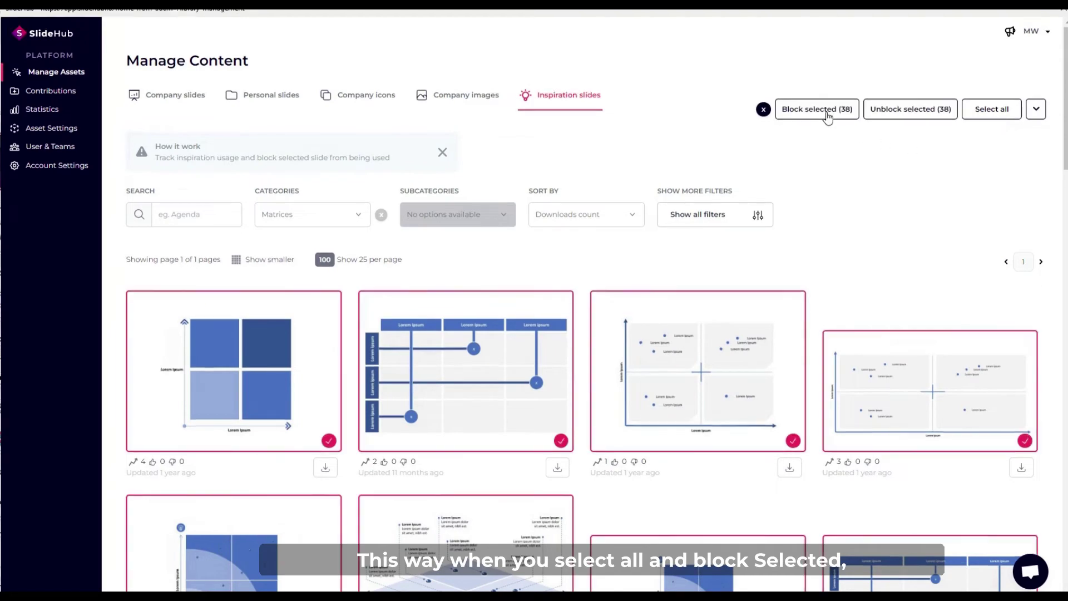
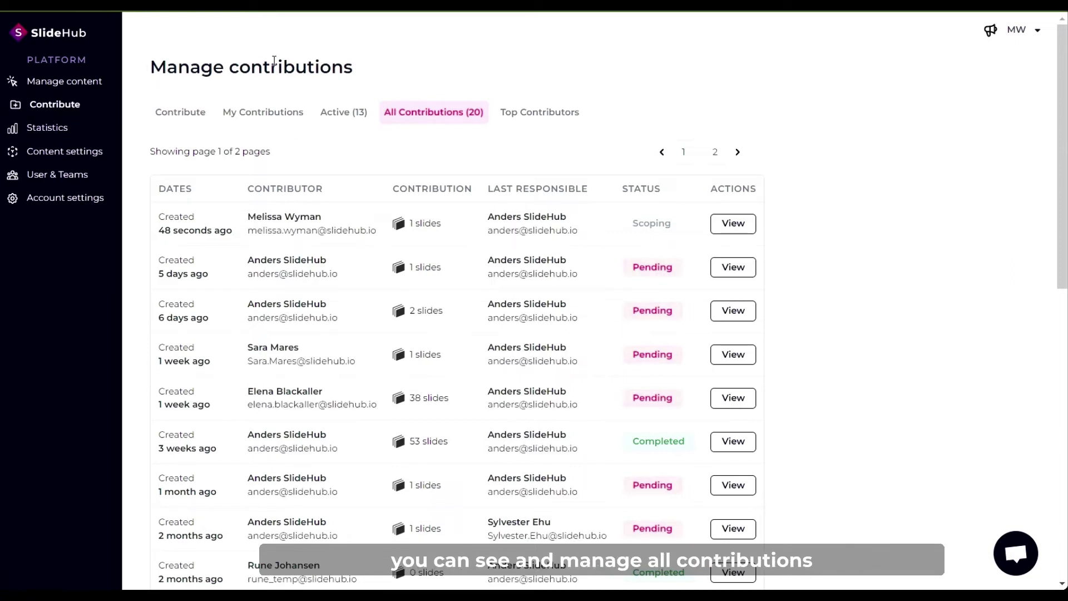
Go to Contribute > My Contributions > Active to reach the pending Testing slide contribution.
{"action": "left_click", "coordinate": [185, 120]}
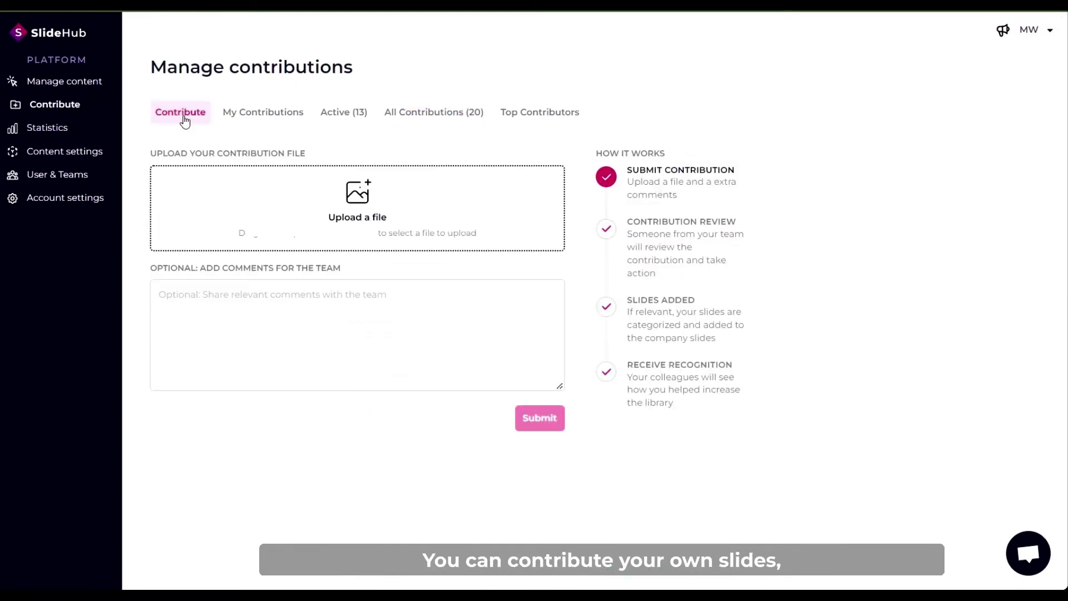
{"action": "left_click", "coordinate": [283, 119]}
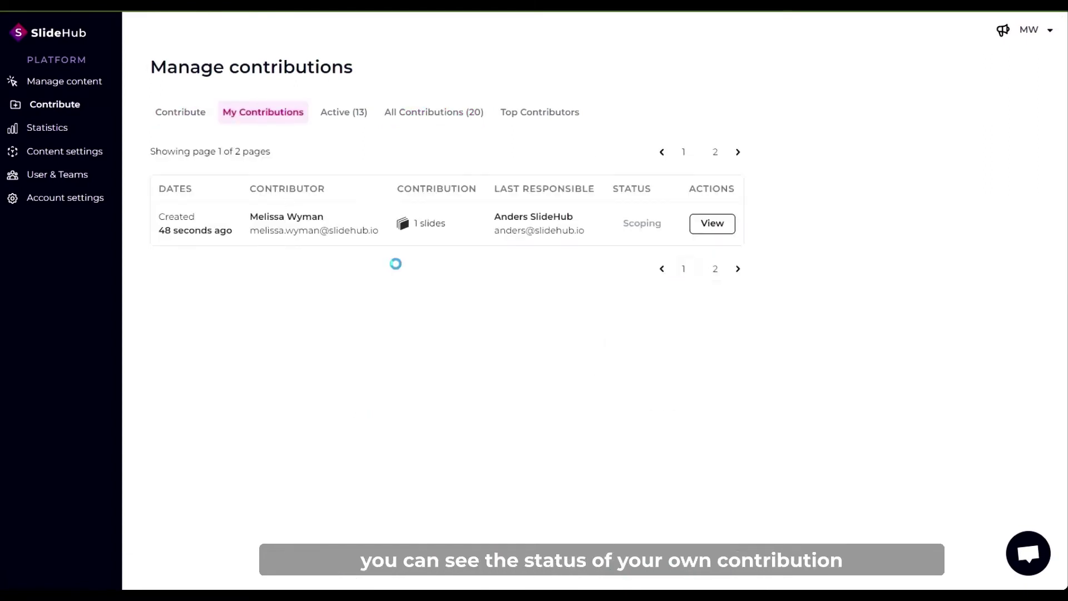
{"action": "left_click", "coordinate": [352, 115]}
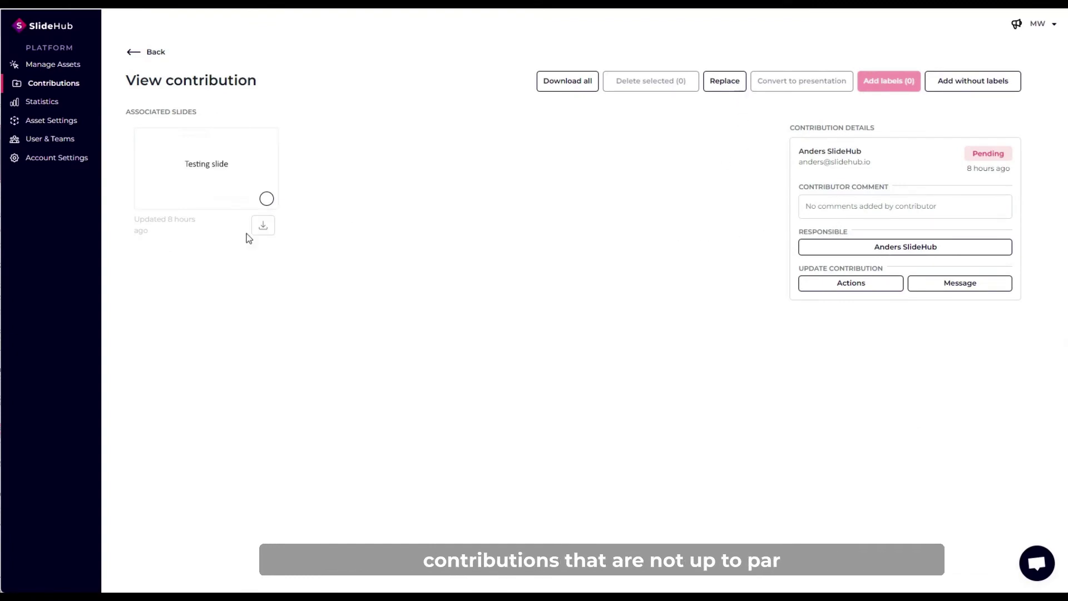
Decline the Testing slide contribution with the contributor email notification turned off.
{"action": "left_click", "coordinate": [850, 290]}
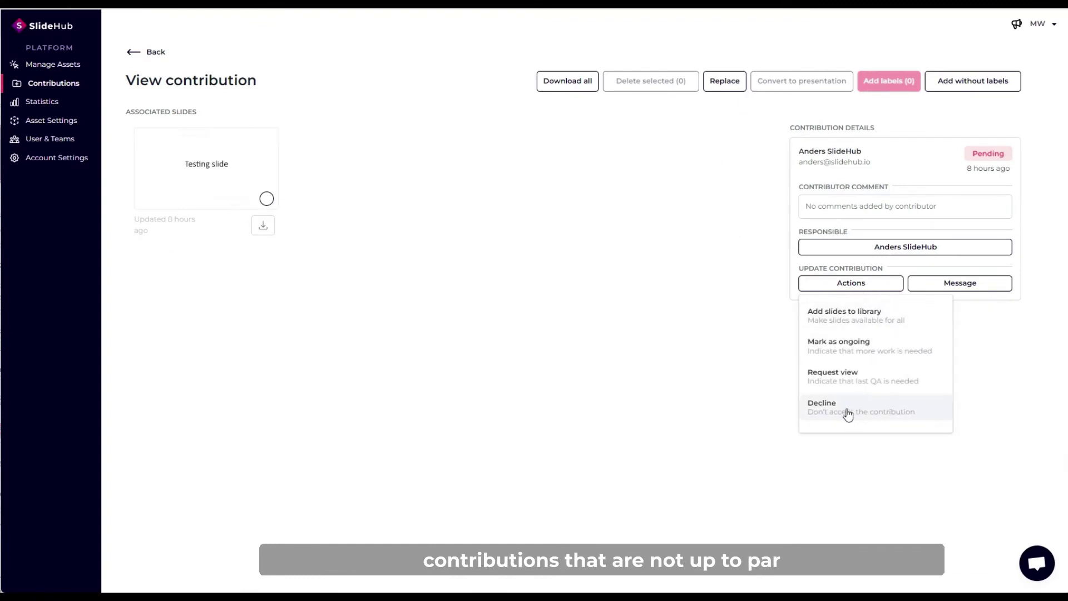
{"action": "left_click", "coordinate": [847, 412]}
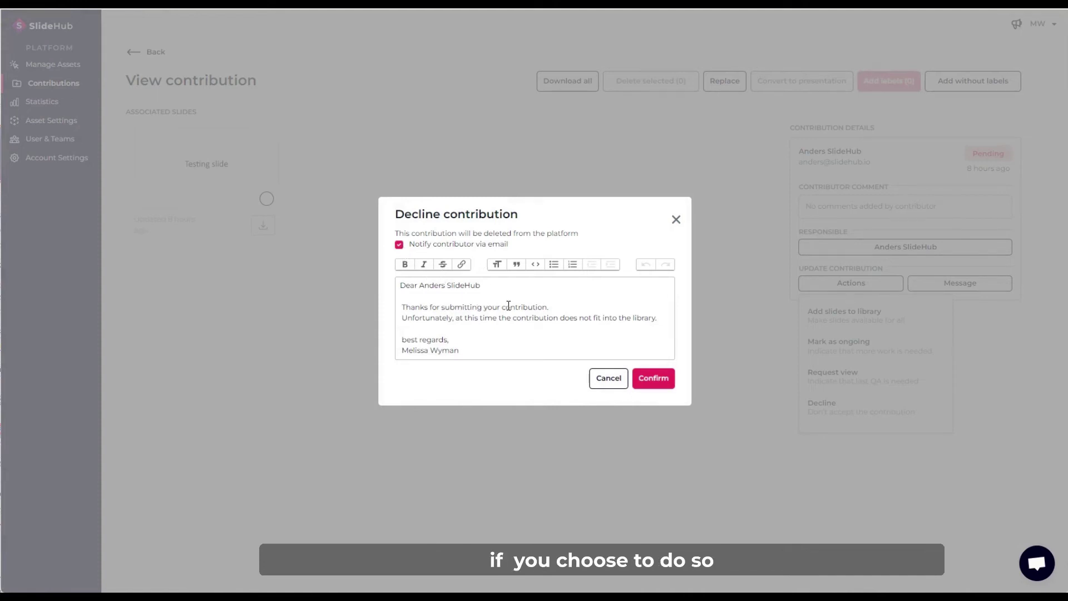
{"action": "left_click", "coordinate": [400, 245]}
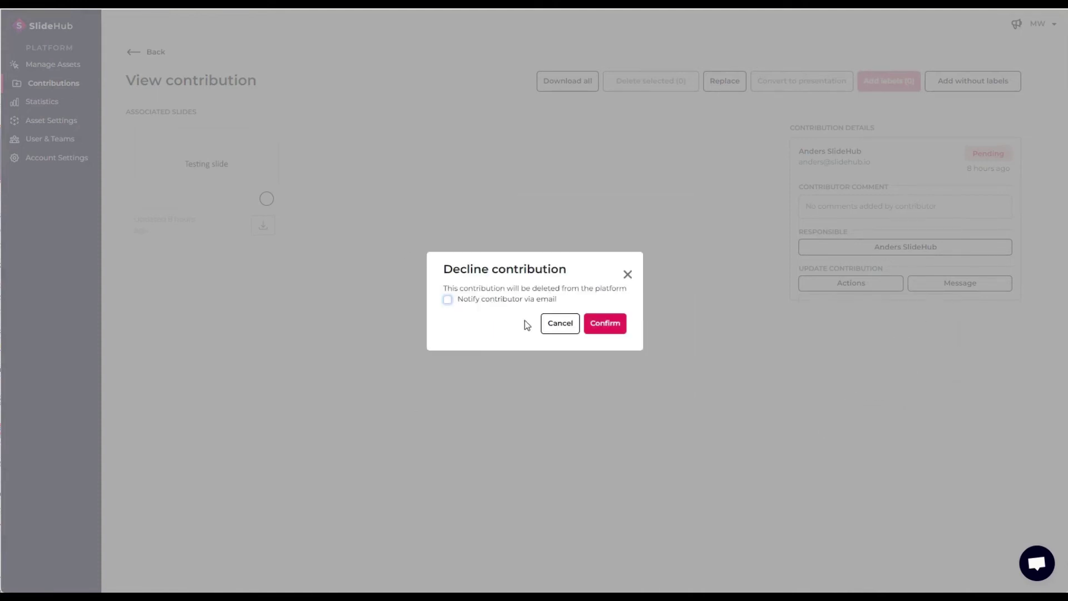
{"action": "left_click", "coordinate": [614, 324]}
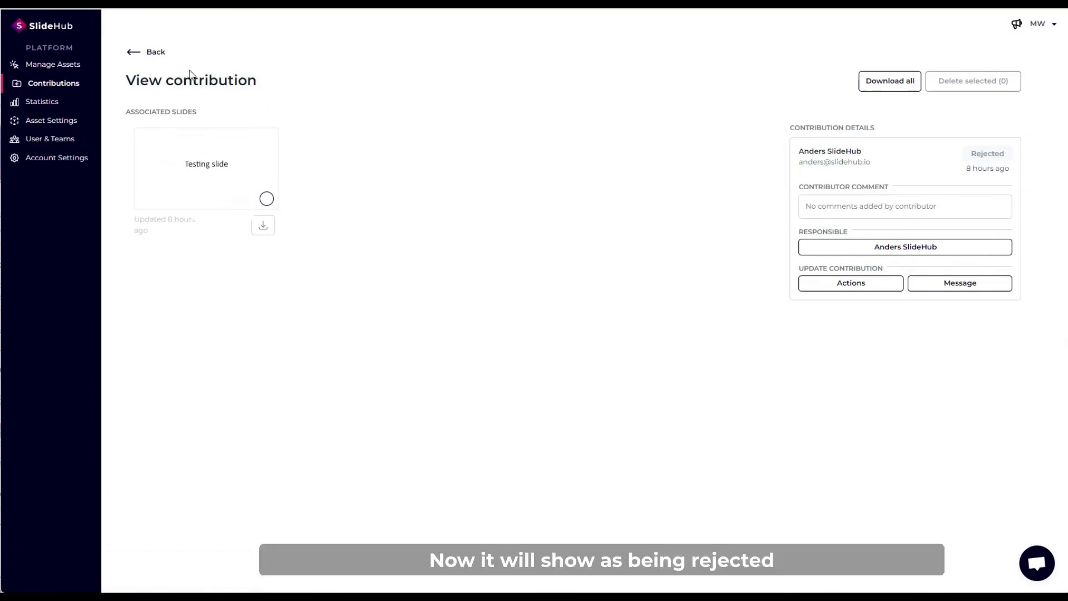
From All Contributions, add a pending contribution's slides to the library without emailing the contributor.
{"action": "left_click", "coordinate": [137, 53]}
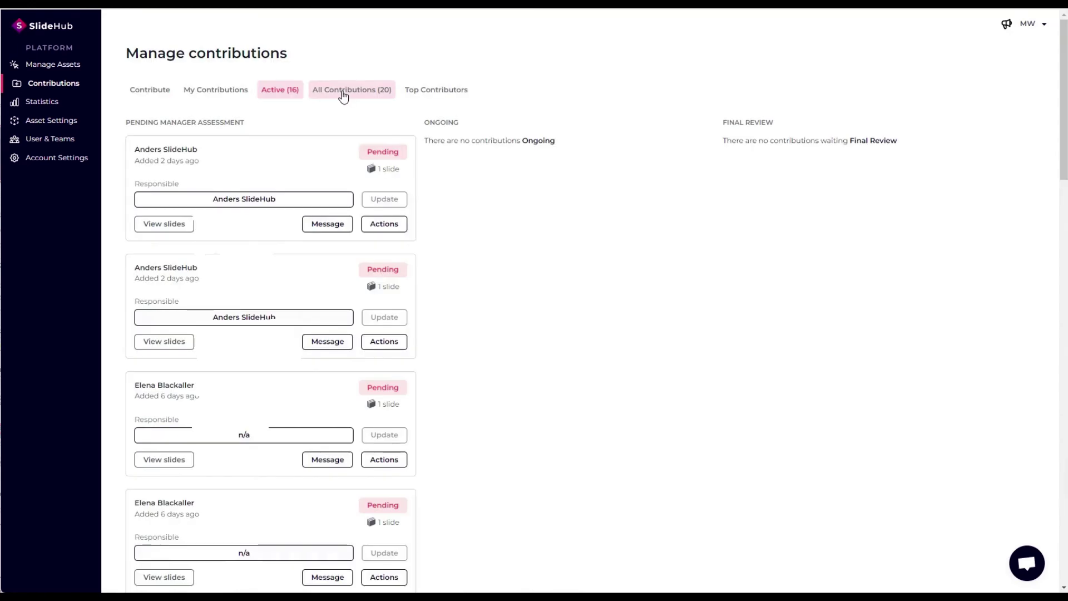
{"action": "left_click", "coordinate": [342, 96]}
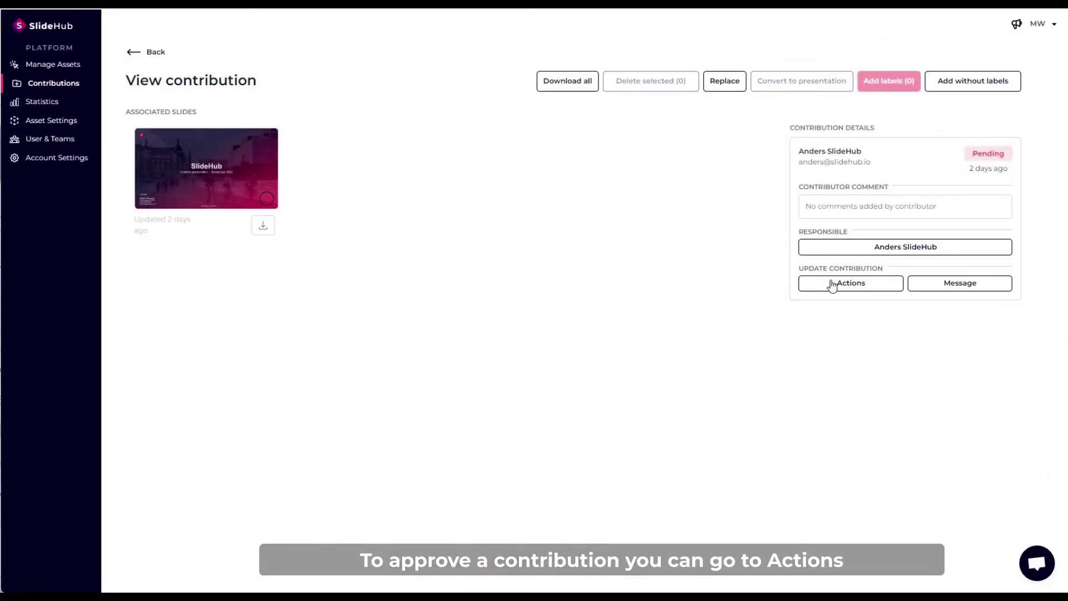
{"action": "left_click", "coordinate": [831, 282]}
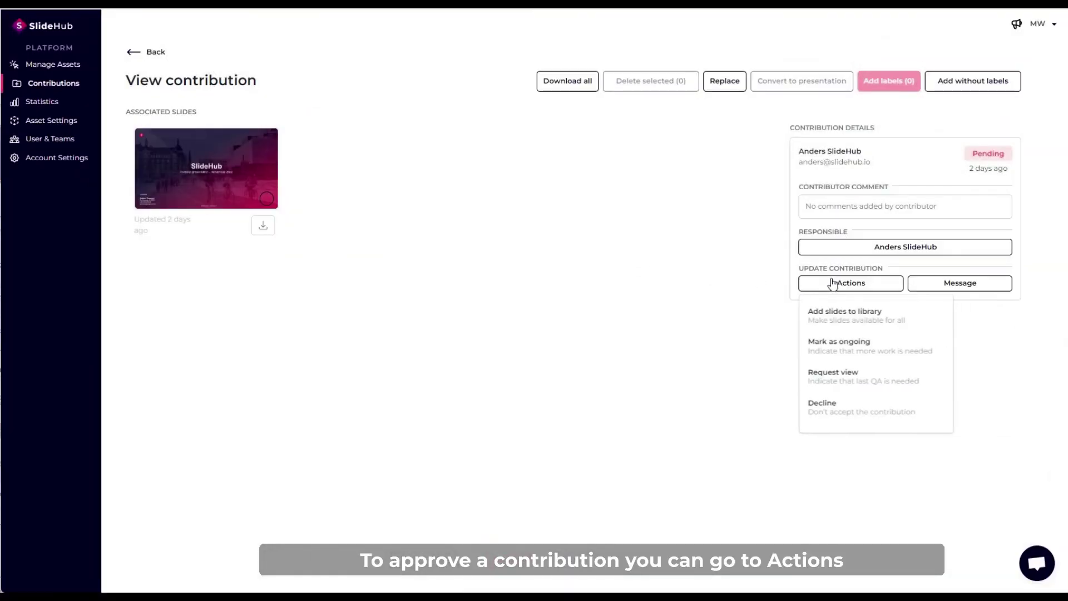
{"action": "left_click", "coordinate": [851, 319]}
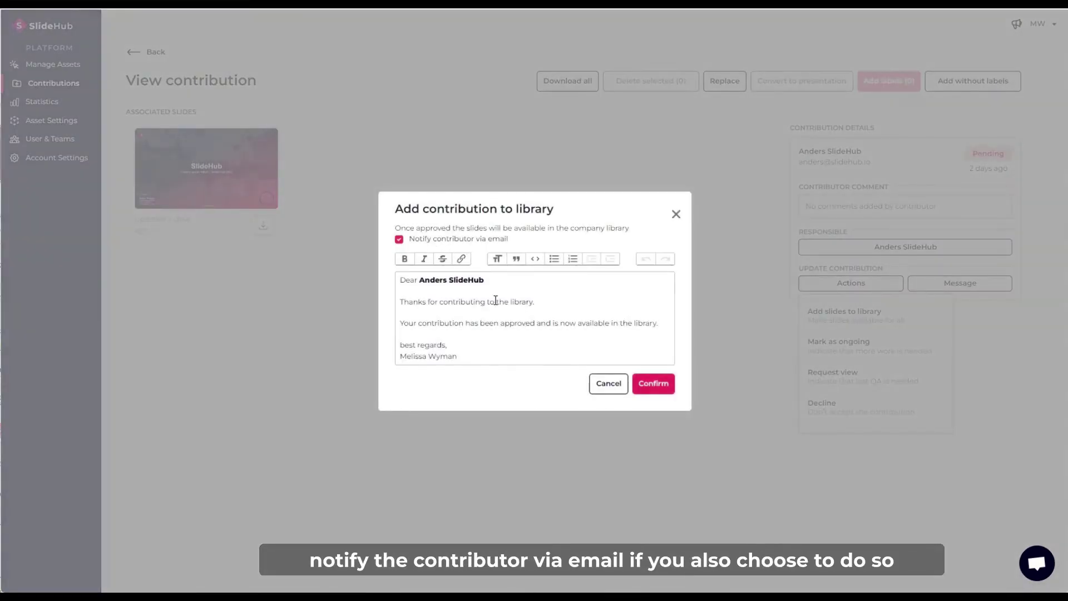
{"action": "left_click", "coordinate": [399, 240]}
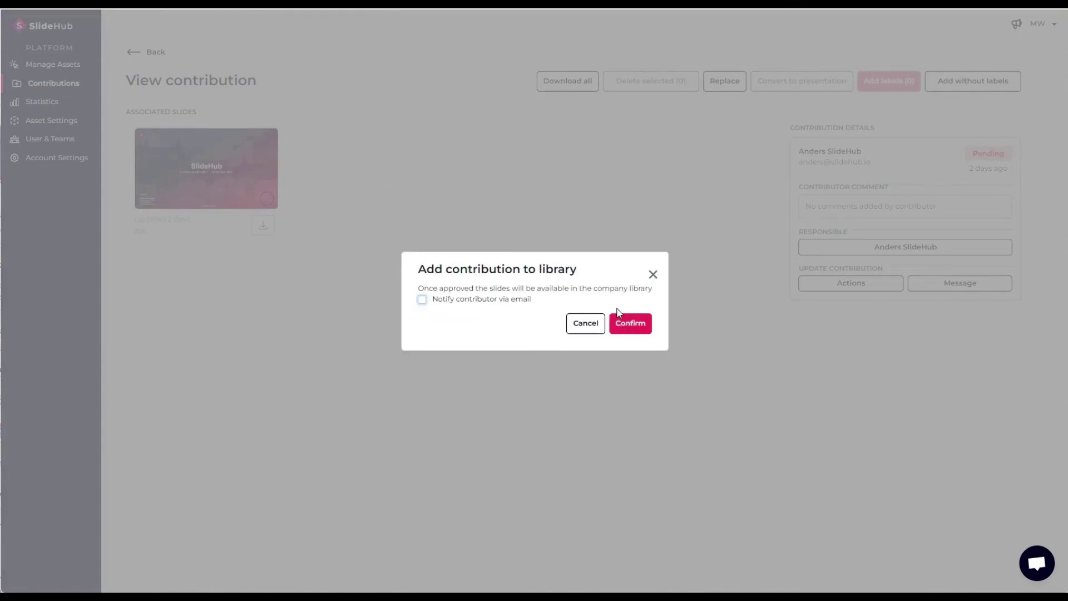
{"action": "left_click", "coordinate": [642, 327]}
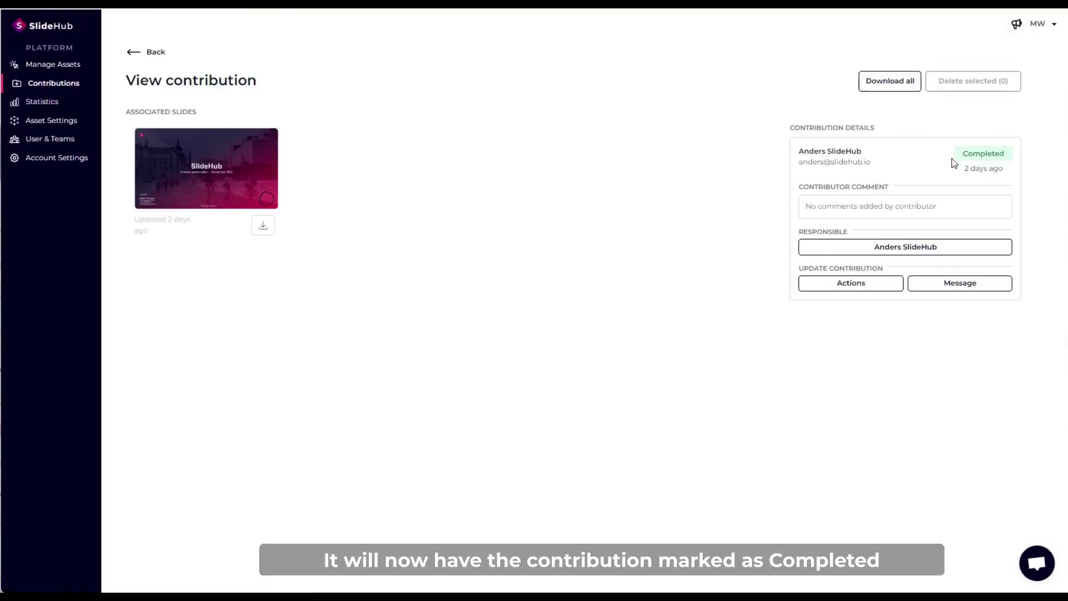
Check updated statuses in All Contributions, then find the approved slide in Company slides.
{"action": "left_click", "coordinate": [133, 52]}
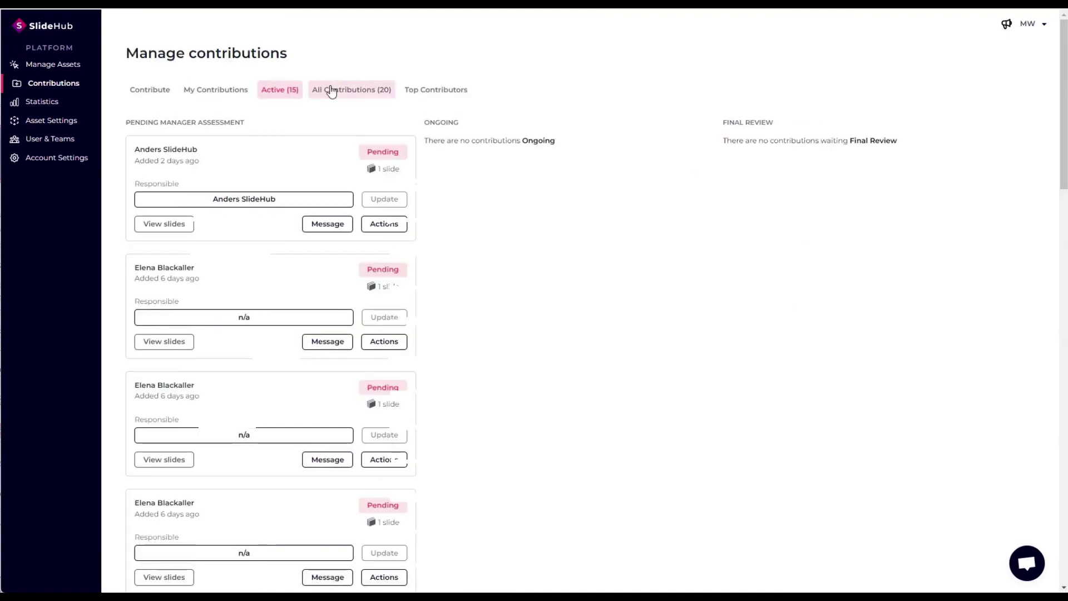
{"action": "left_click", "coordinate": [349, 96]}
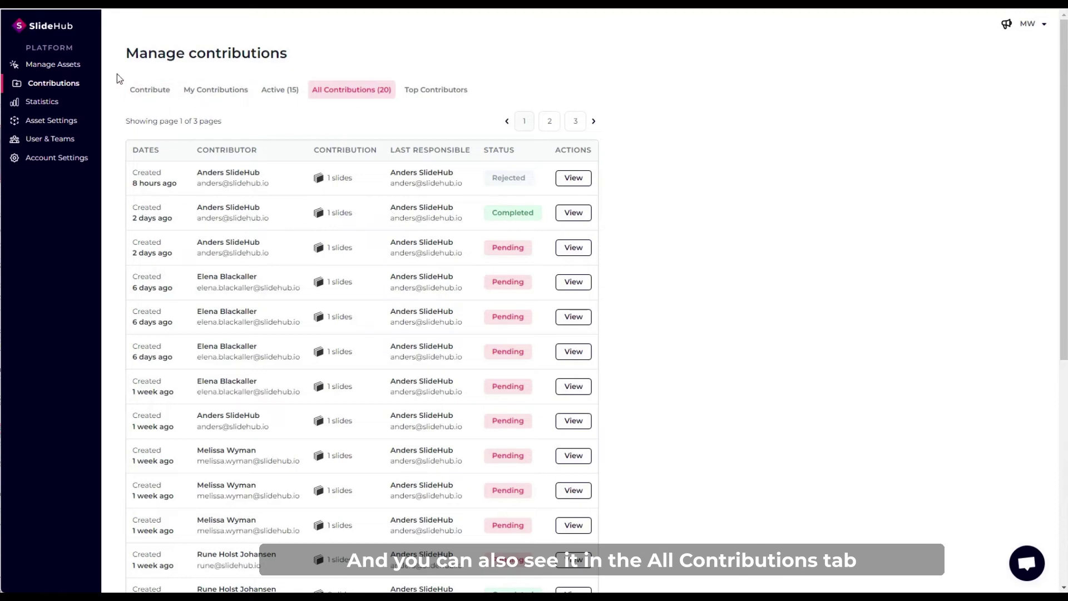
{"action": "left_click", "coordinate": [84, 68]}
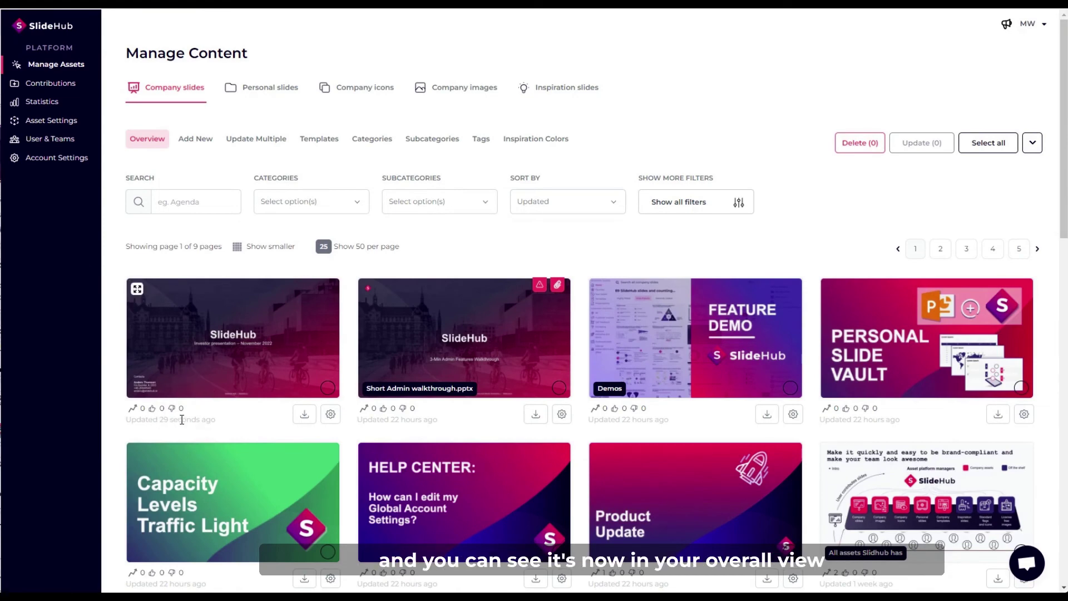
{"action": "scroll", "coordinate": [128, 334], "scroll_direction": "down", "scroll_amount": 2}
{"action": "scroll", "coordinate": [134, 343], "scroll_direction": "up", "scroll_amount": 2}
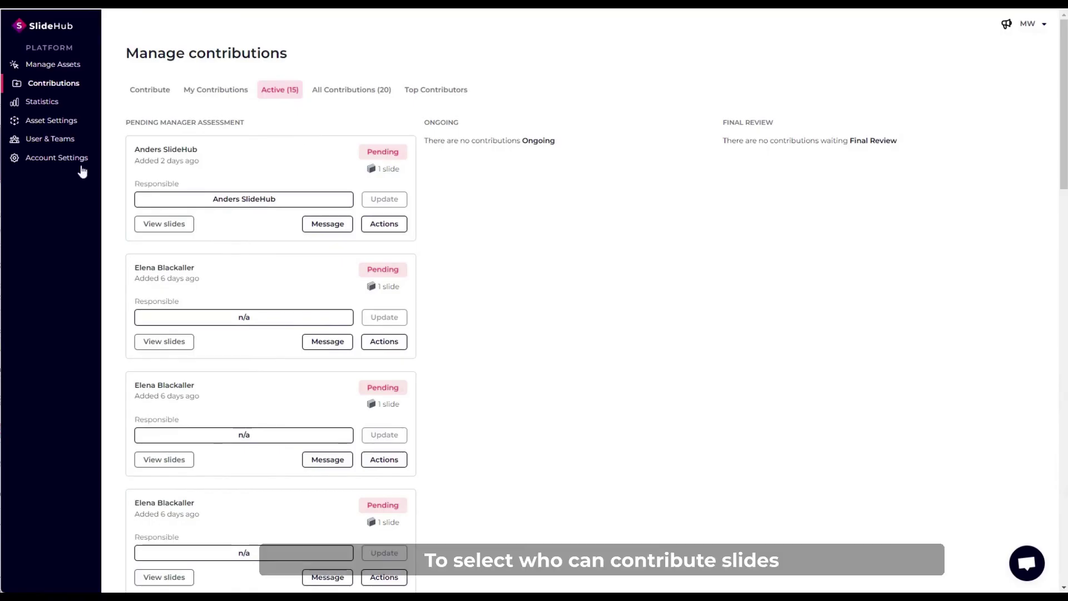
Review the Asset Management contribution access options in Account Settings: everyone may contribute.
{"action": "left_click", "coordinate": [45, 161]}
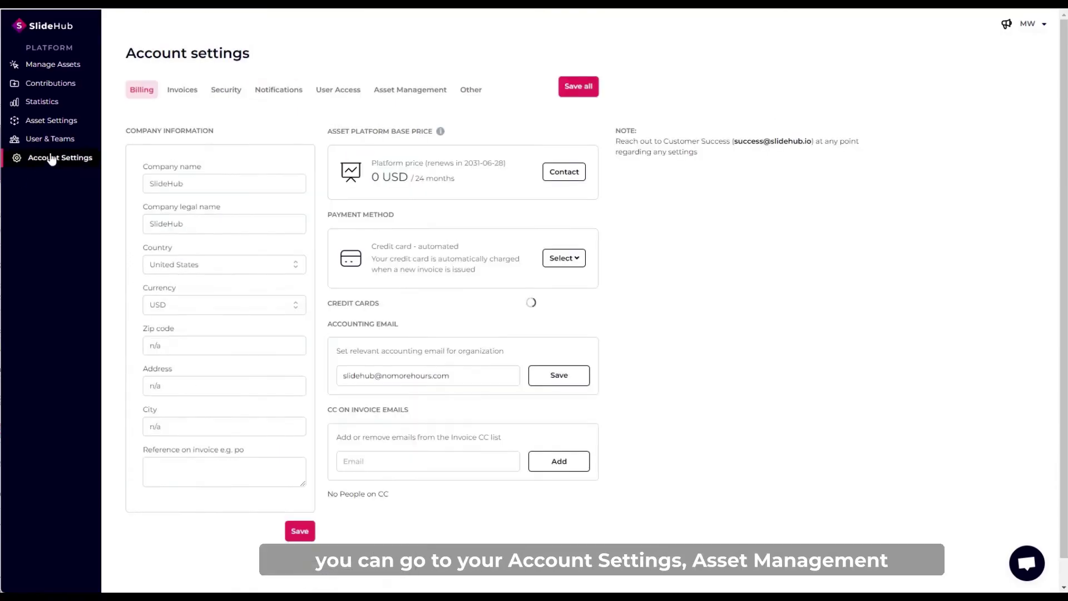
{"action": "left_click", "coordinate": [393, 91]}
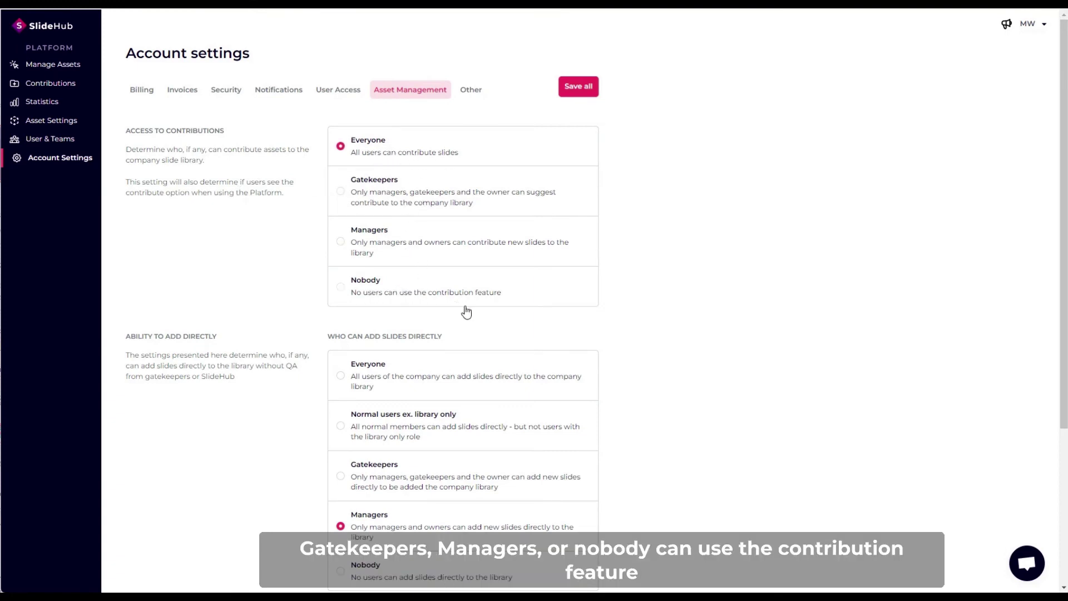
{"action": "scroll", "coordinate": [325, 299], "scroll_direction": "down", "scroll_amount": 3}
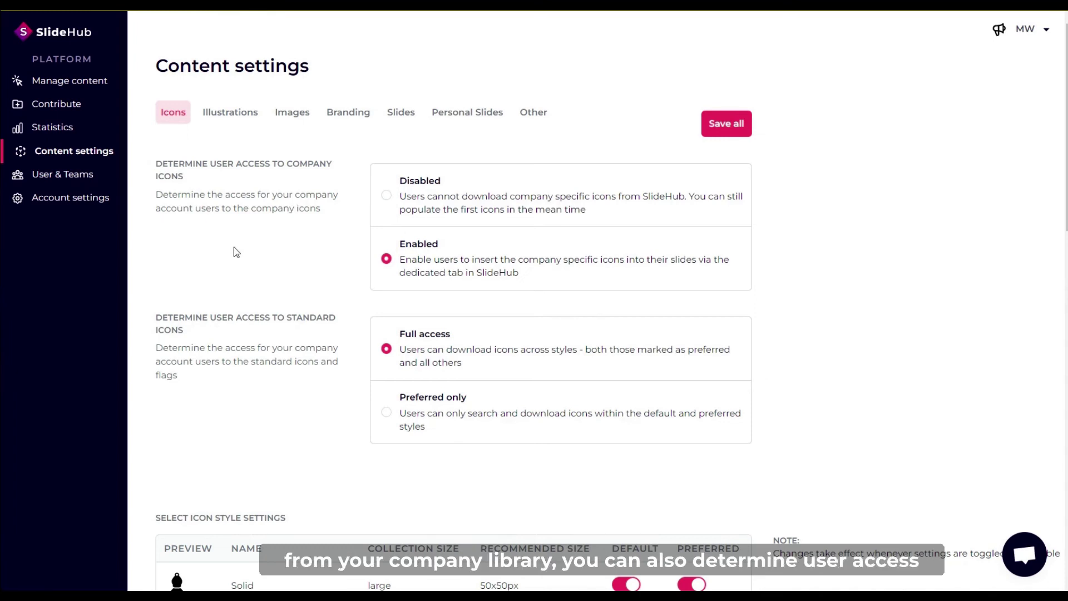
Review the icon styles (Solid default; Normal Line, Gradient Line preferred) and show Illustrations settings.
{"action": "scroll", "coordinate": [237, 252], "scroll_direction": "down", "scroll_amount": 3}
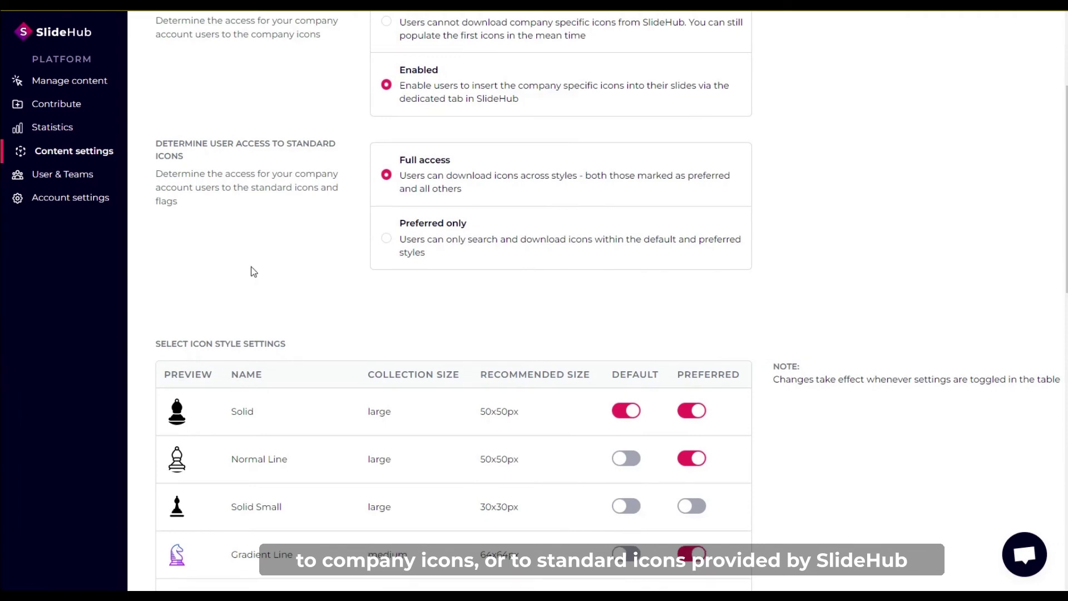
{"action": "scroll", "coordinate": [251, 269], "scroll_direction": "down", "scroll_amount": 9}
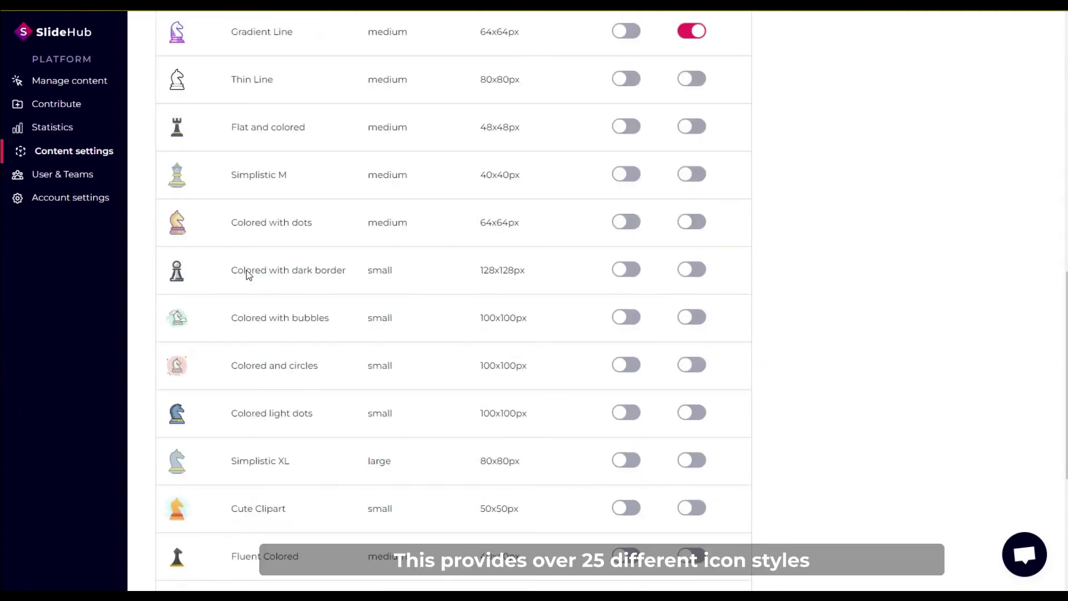
{"action": "scroll", "coordinate": [249, 275], "scroll_direction": "up", "scroll_amount": 9}
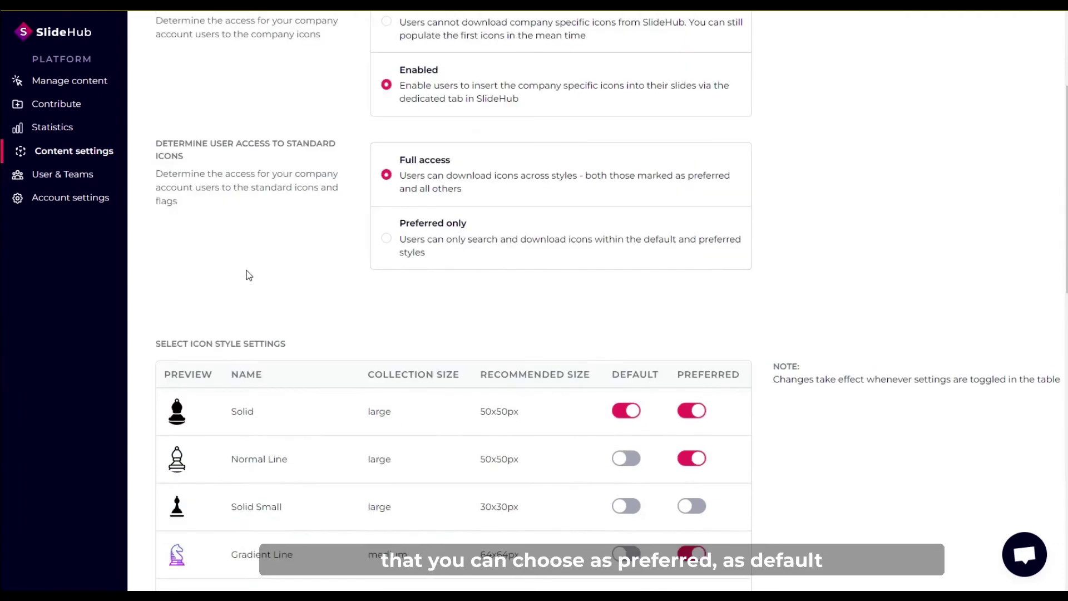
{"action": "scroll", "coordinate": [249, 276], "scroll_direction": "down", "scroll_amount": 2}
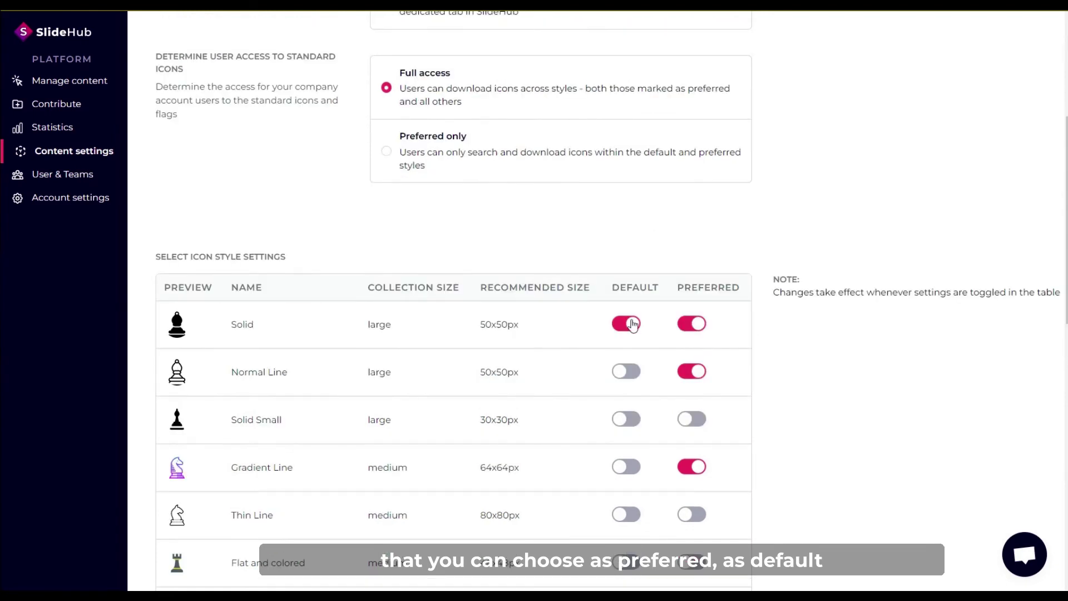
{"action": "scroll", "coordinate": [519, 350], "scroll_direction": "up", "scroll_amount": 2}
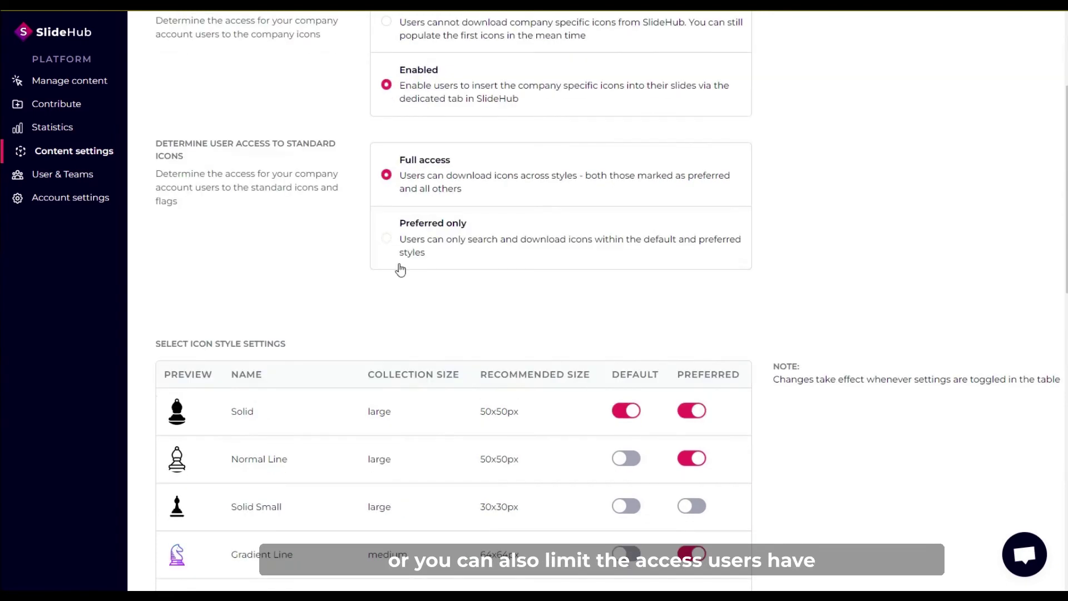
{"action": "left_click", "coordinate": [420, 240]}
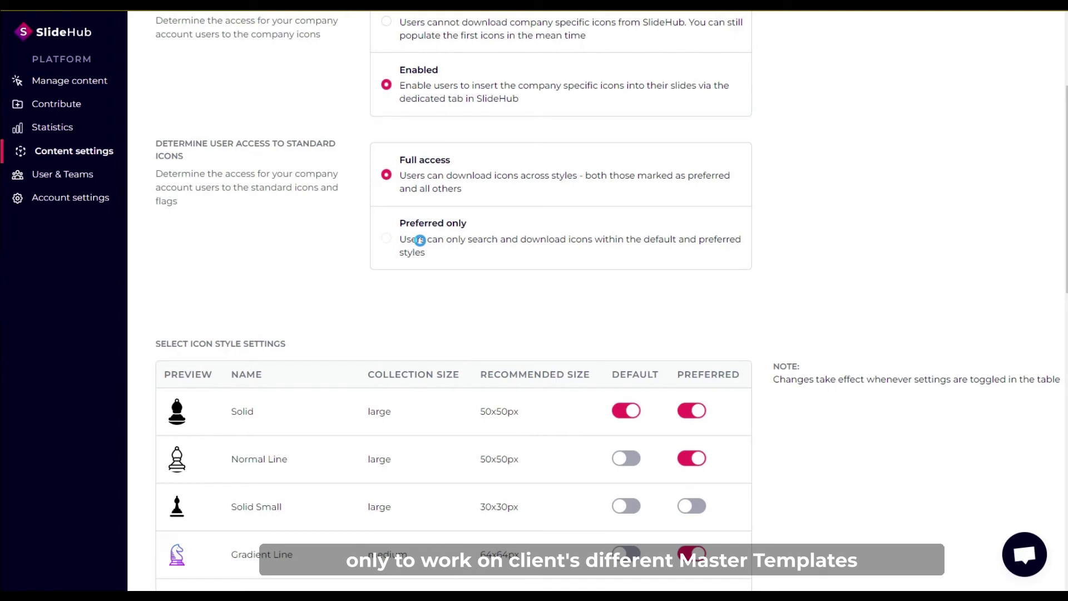
{"action": "scroll", "coordinate": [186, 94], "scroll_direction": "up", "scroll_amount": 3}
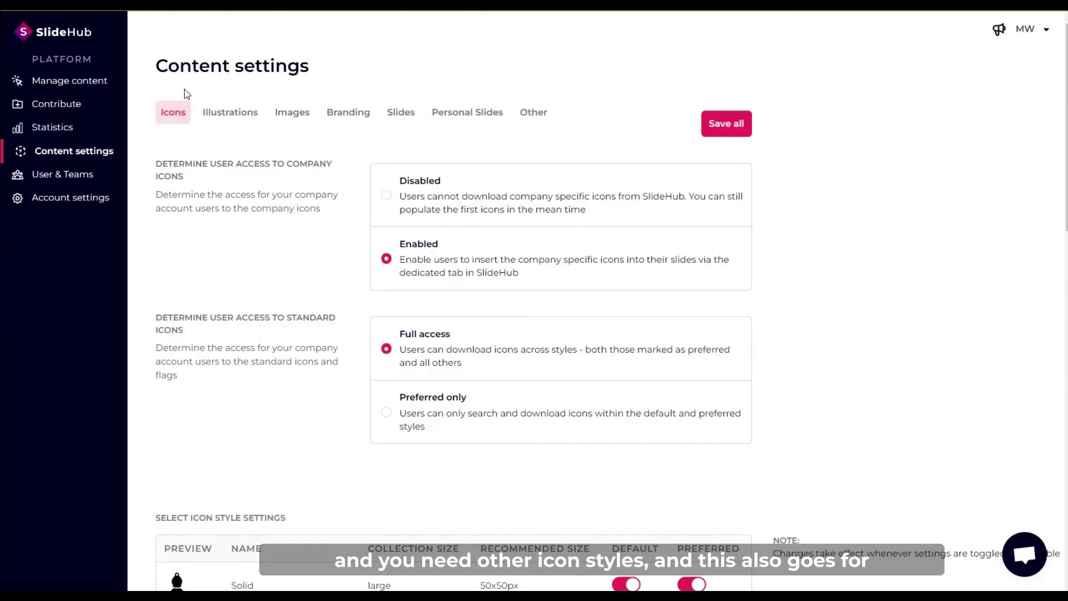
{"action": "left_click", "coordinate": [220, 121]}
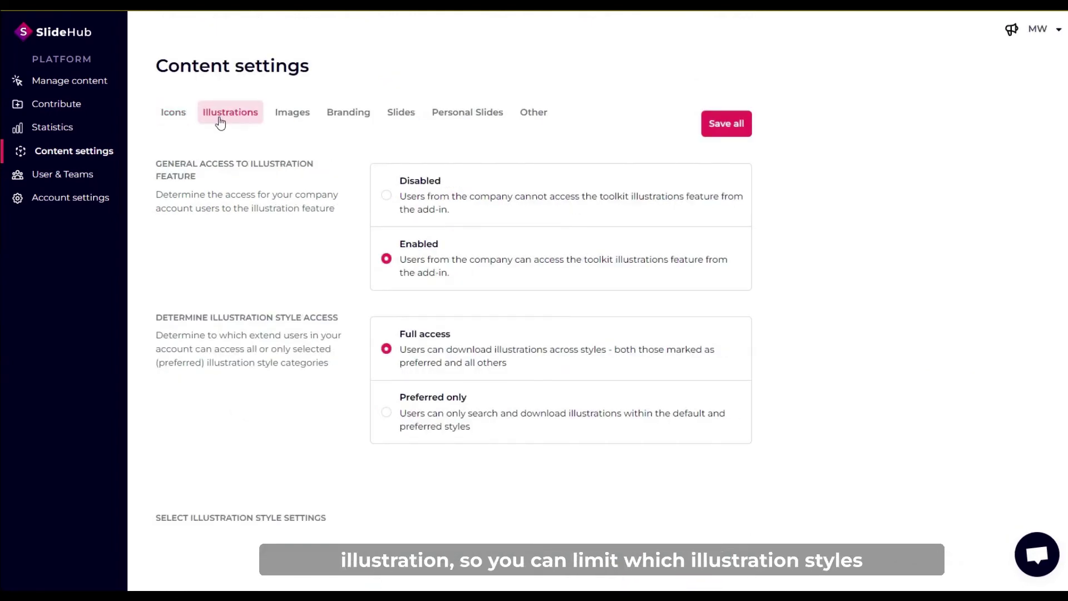
Look over the Illustrations settings, then show the Images access settings.
{"action": "scroll", "coordinate": [225, 226], "scroll_direction": "down", "scroll_amount": 10}
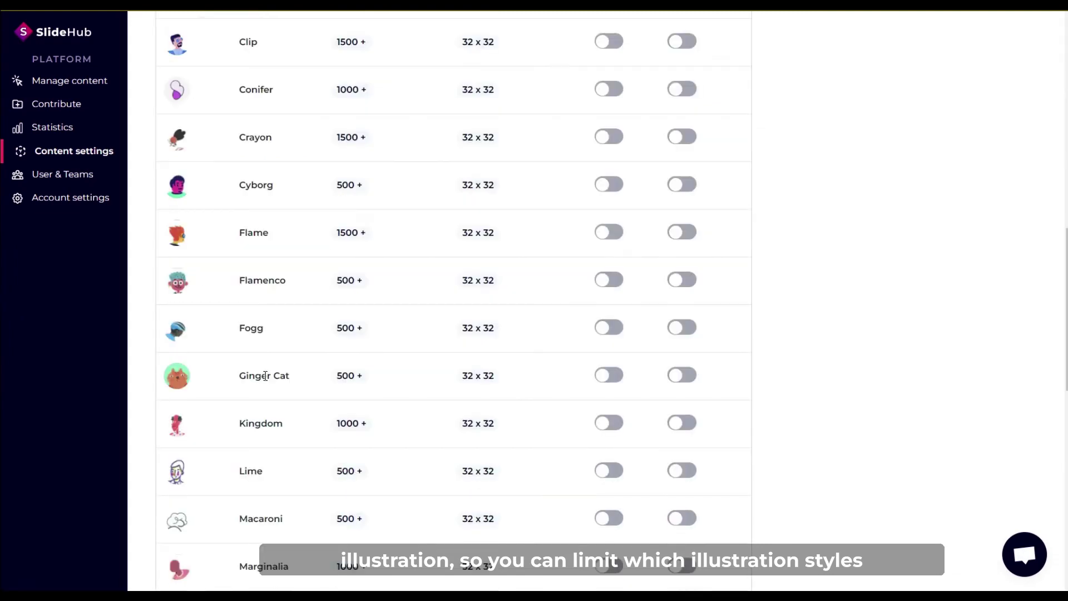
{"action": "scroll", "coordinate": [265, 376], "scroll_direction": "up", "scroll_amount": 8}
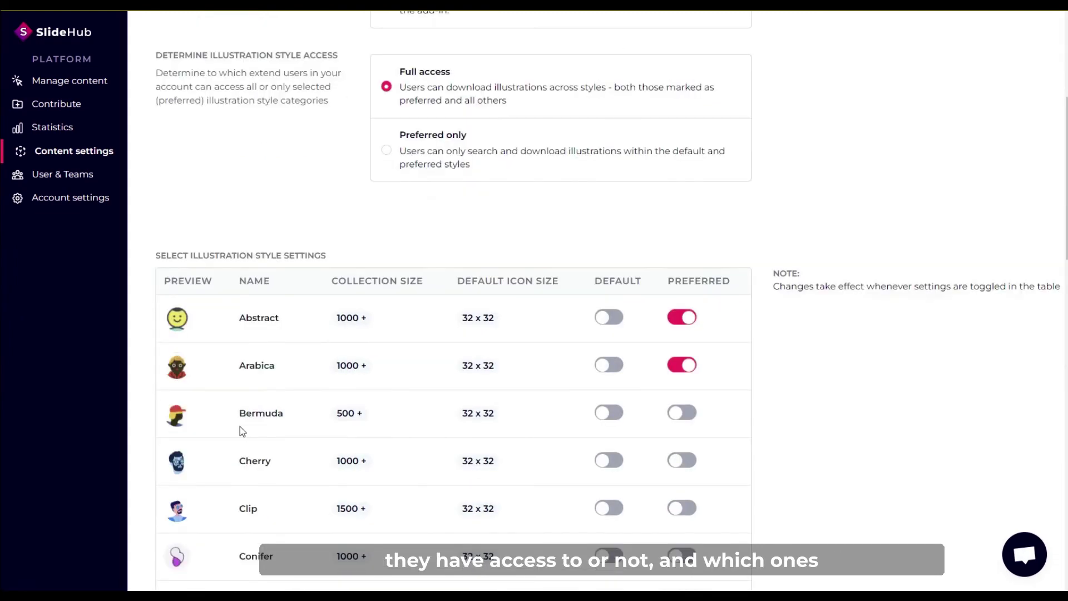
{"action": "scroll", "coordinate": [239, 426], "scroll_direction": "up", "scroll_amount": 5}
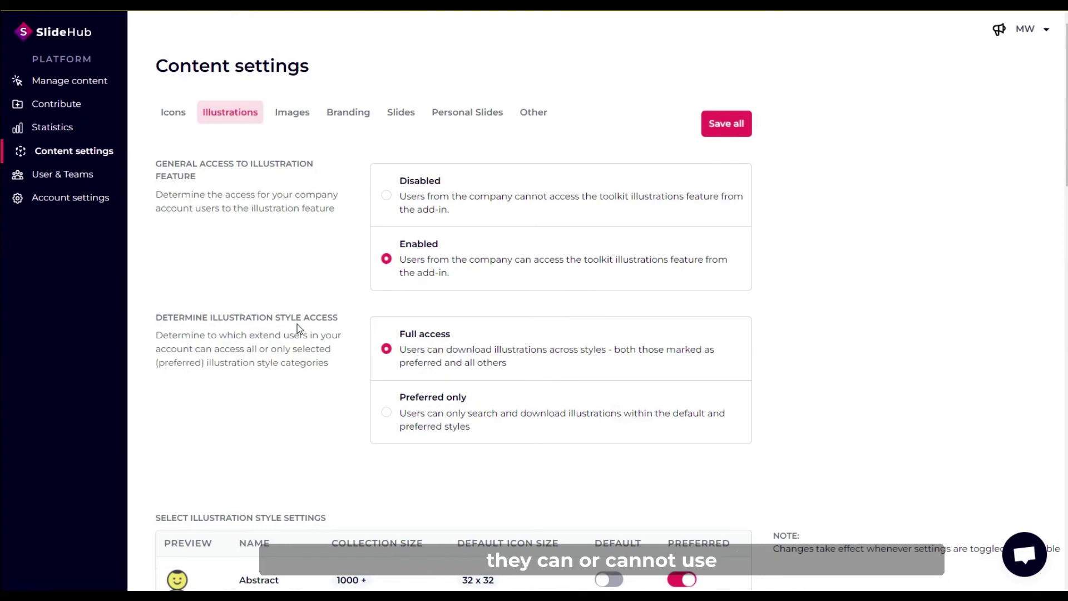
{"action": "left_click", "coordinate": [293, 118]}
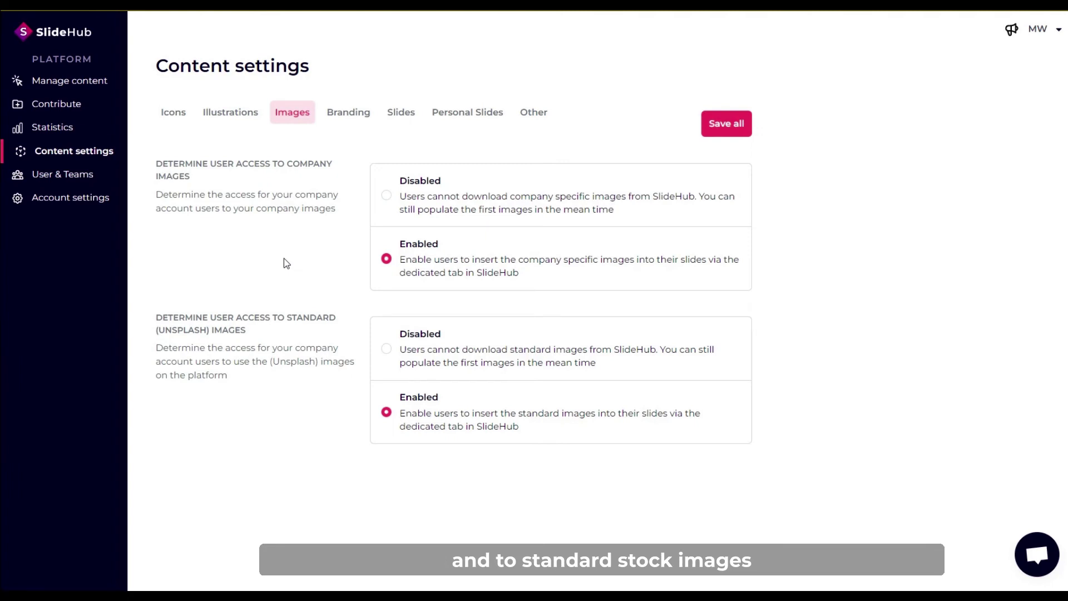
Scroll through the company Branding settings, then show the Slides insert settings.
{"action": "left_click", "coordinate": [350, 114]}
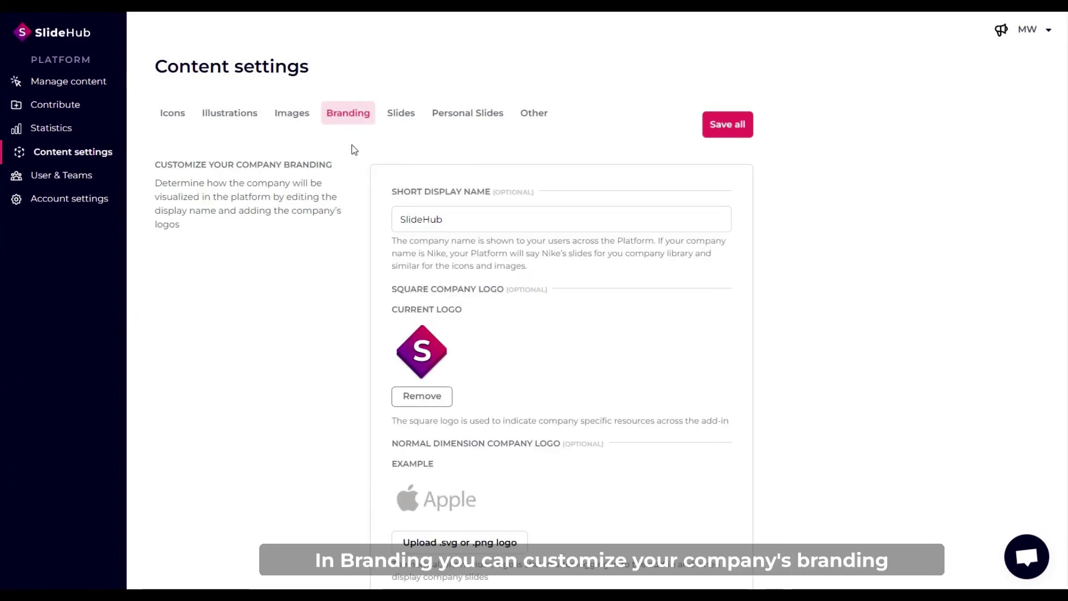
{"action": "scroll", "coordinate": [337, 215], "scroll_direction": "down", "scroll_amount": 2}
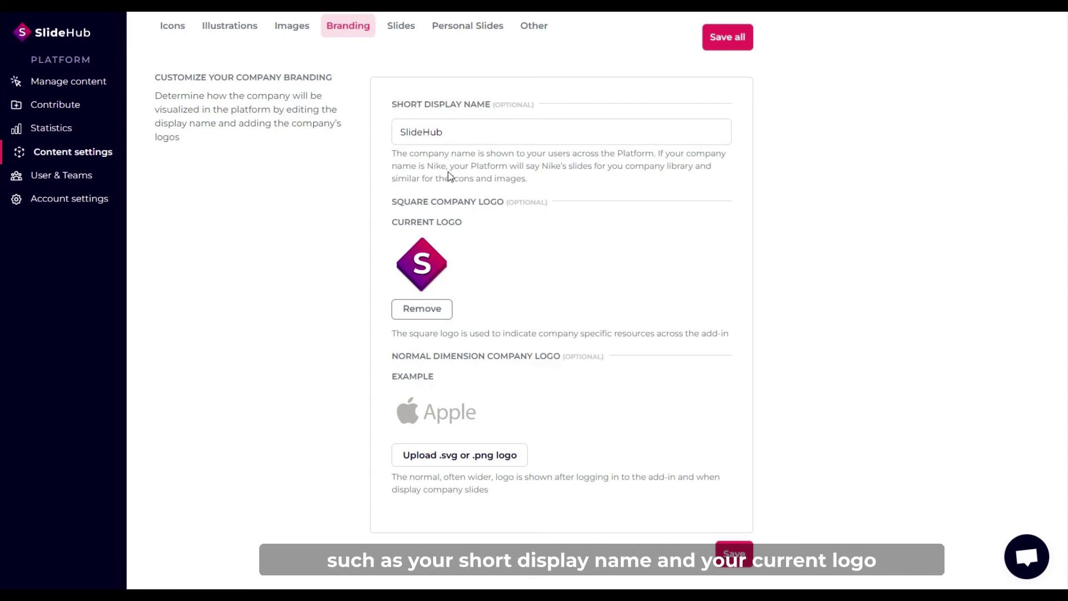
{"action": "scroll", "coordinate": [348, 300], "scroll_direction": "down", "scroll_amount": 1}
{"action": "scroll", "coordinate": [355, 186], "scroll_direction": "up", "scroll_amount": 3}
{"action": "left_click", "coordinate": [402, 115]}
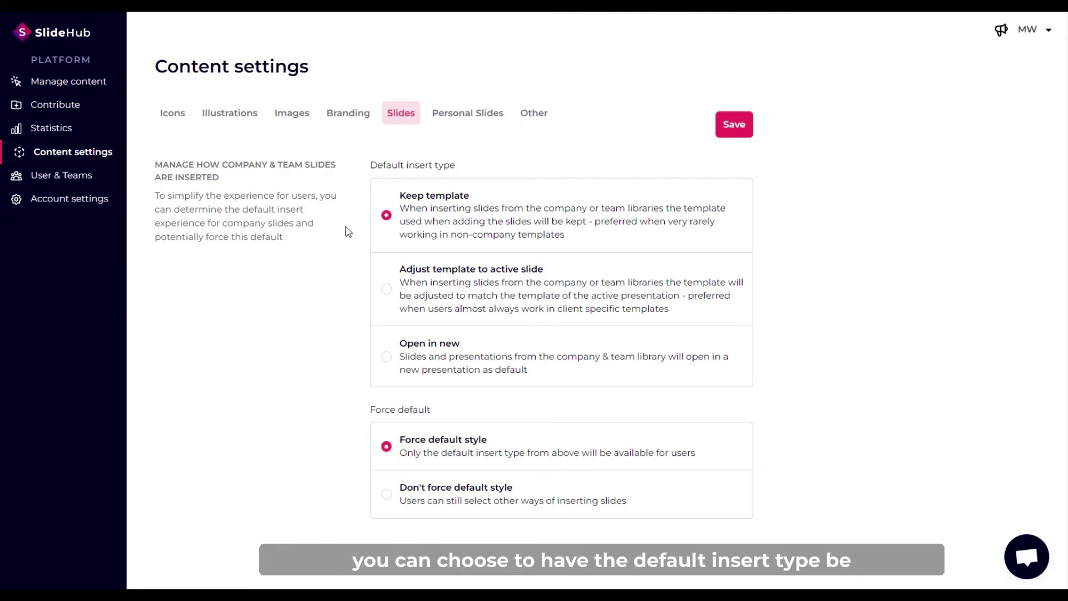
Review the Slides insert types: Keep template, Adjust template to active slide, Open in new.
{"action": "left_click", "coordinate": [348, 187]}
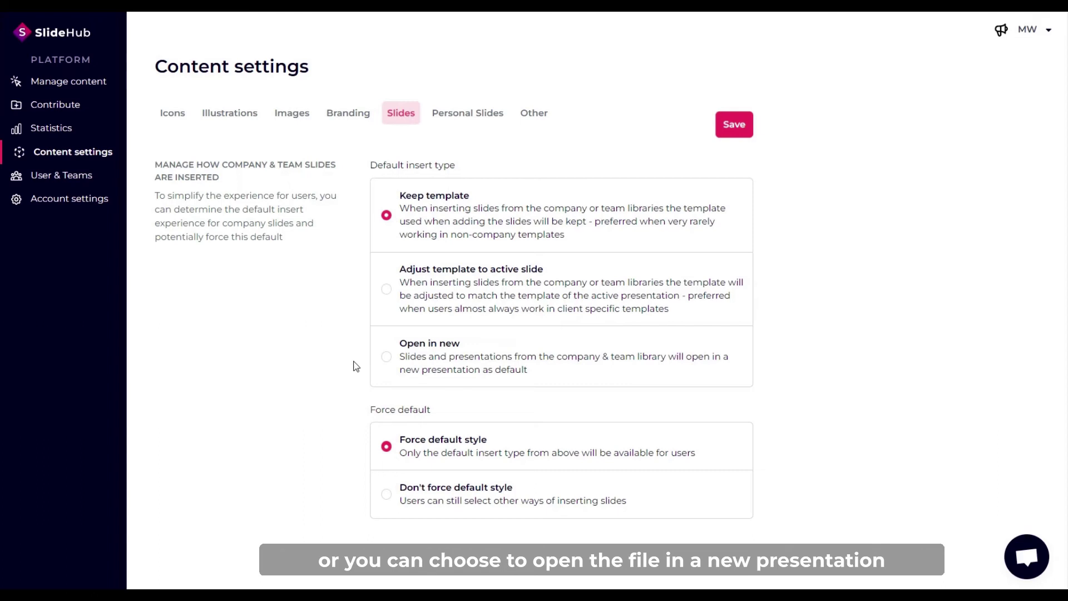
{"action": "scroll", "coordinate": [340, 357], "scroll_direction": "down", "scroll_amount": 1}
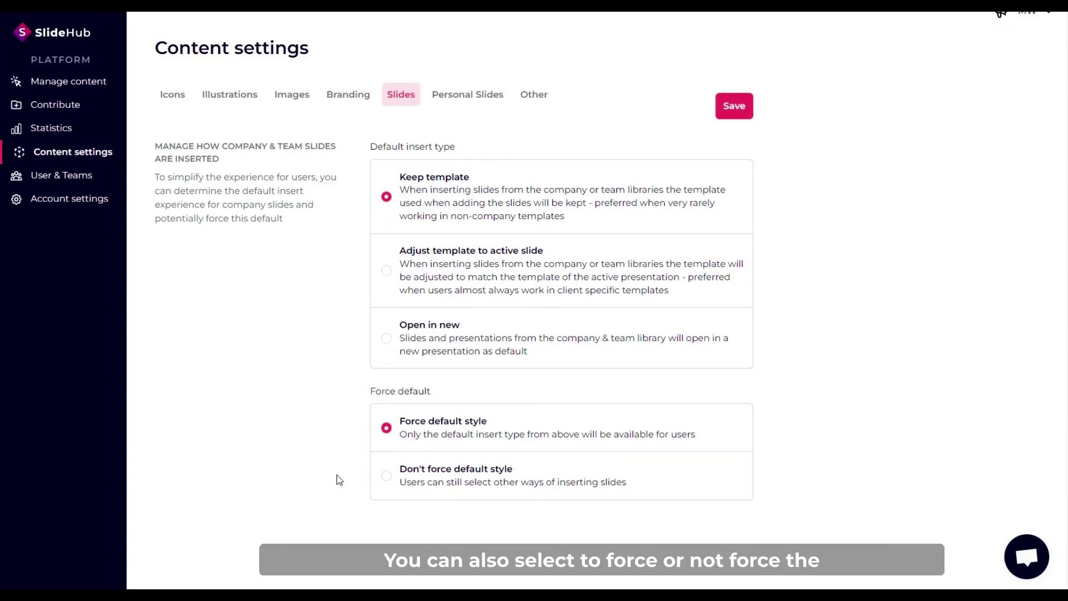
{"action": "scroll", "coordinate": [337, 476], "scroll_direction": "up", "scroll_amount": 1}
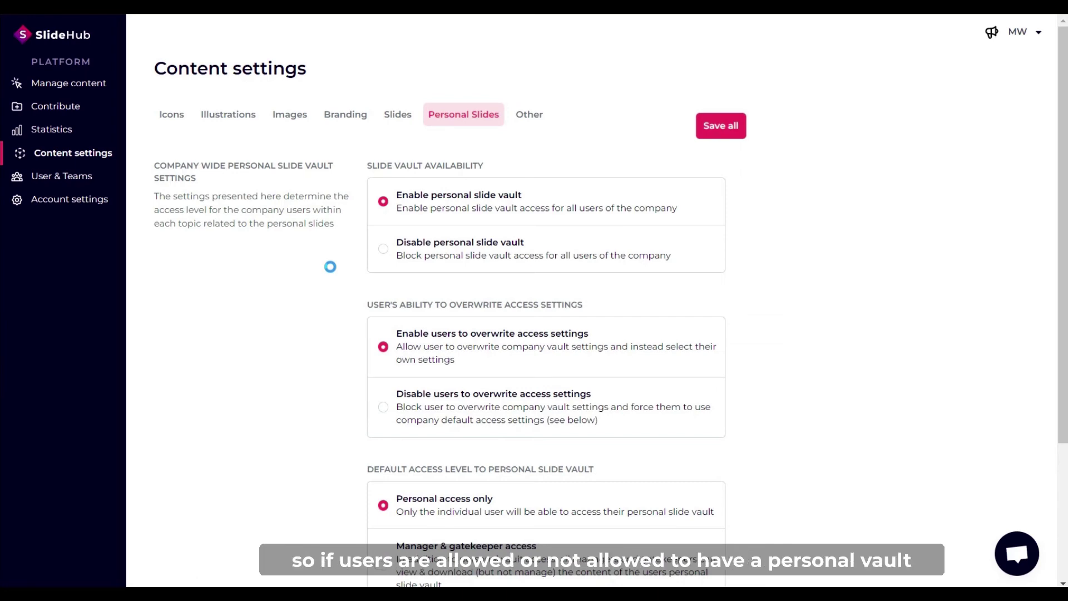
Review the Personal Slides and Other settings, then view statistics broken down by asset type.
{"action": "scroll", "coordinate": [330, 267], "scroll_direction": "down", "scroll_amount": 3}
{"action": "scroll", "coordinate": [330, 267], "scroll_direction": "down", "scroll_amount": 3}
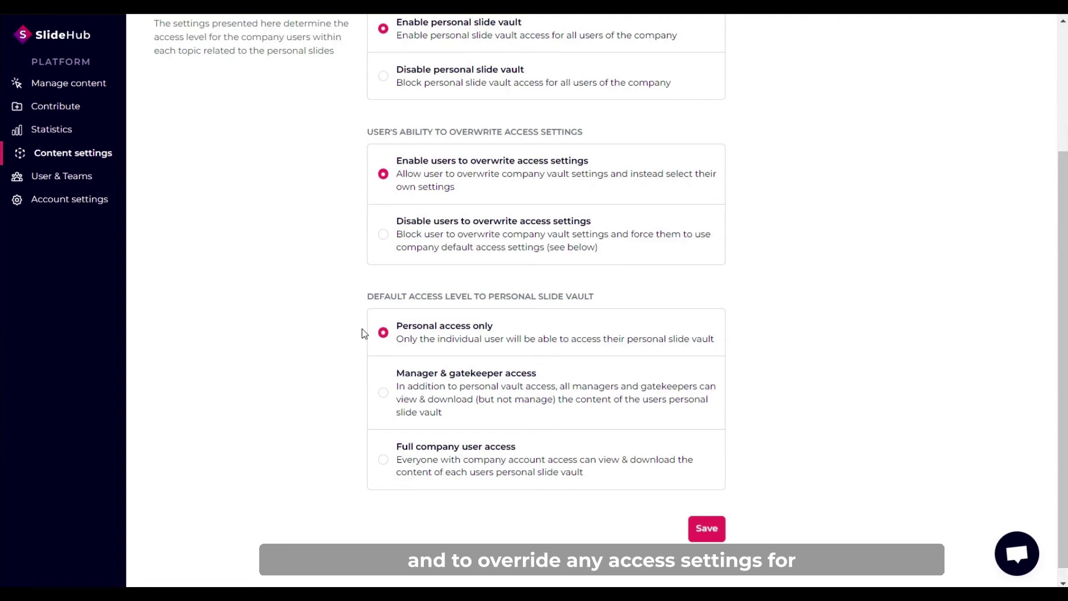
{"action": "scroll", "coordinate": [365, 334], "scroll_direction": "up", "scroll_amount": 3}
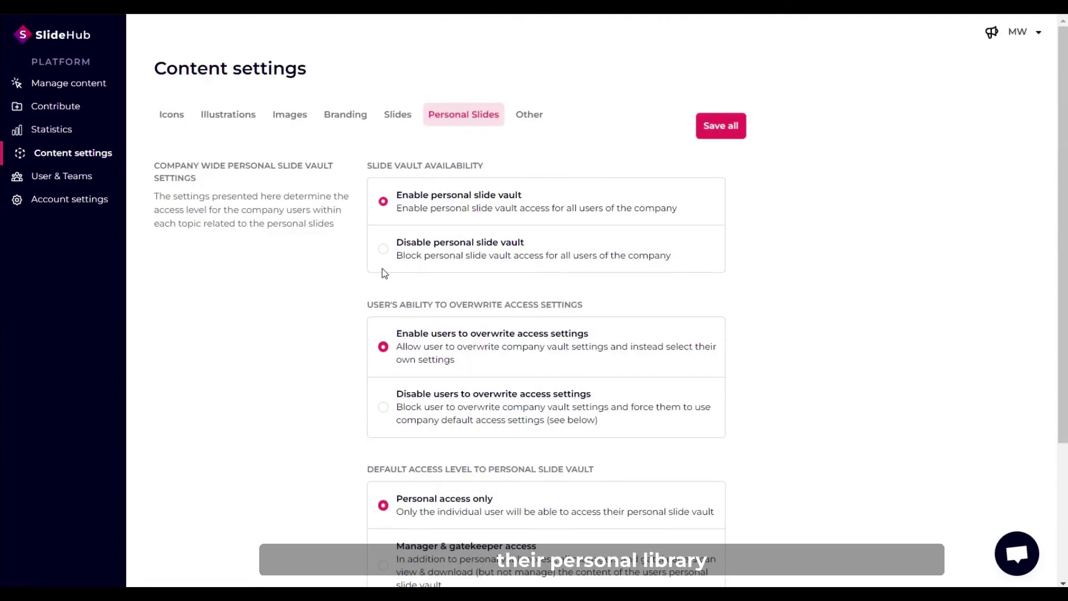
{"action": "left_click", "coordinate": [529, 115]}
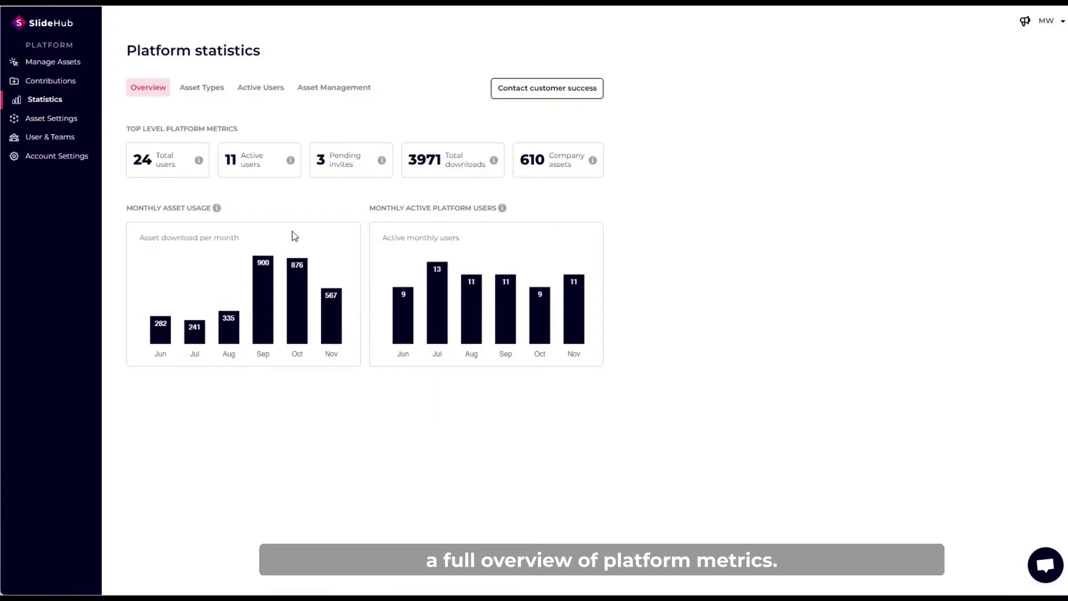
{"action": "left_click", "coordinate": [208, 91]}
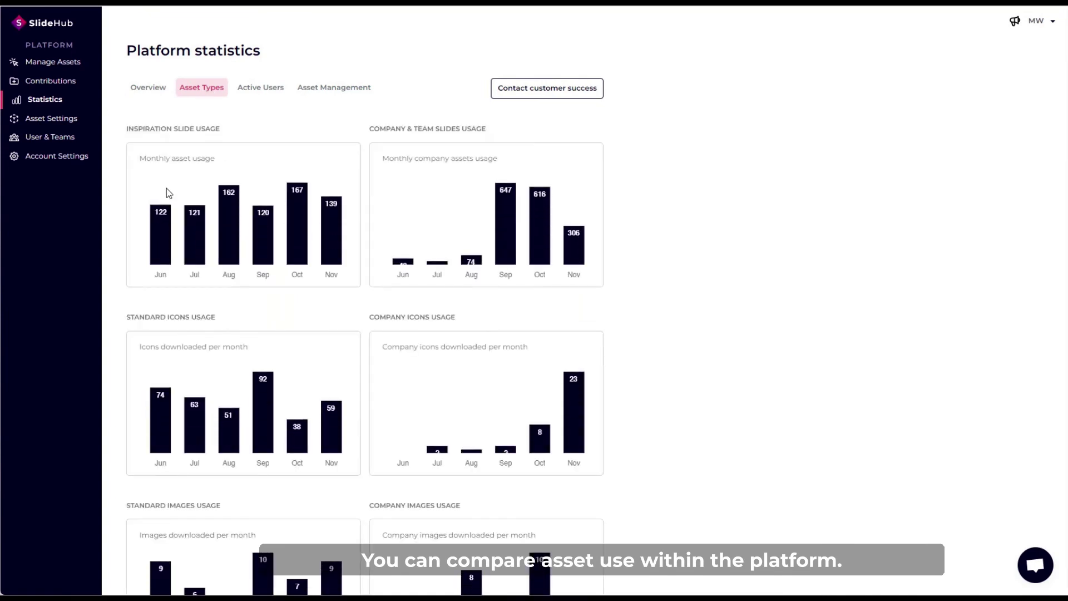
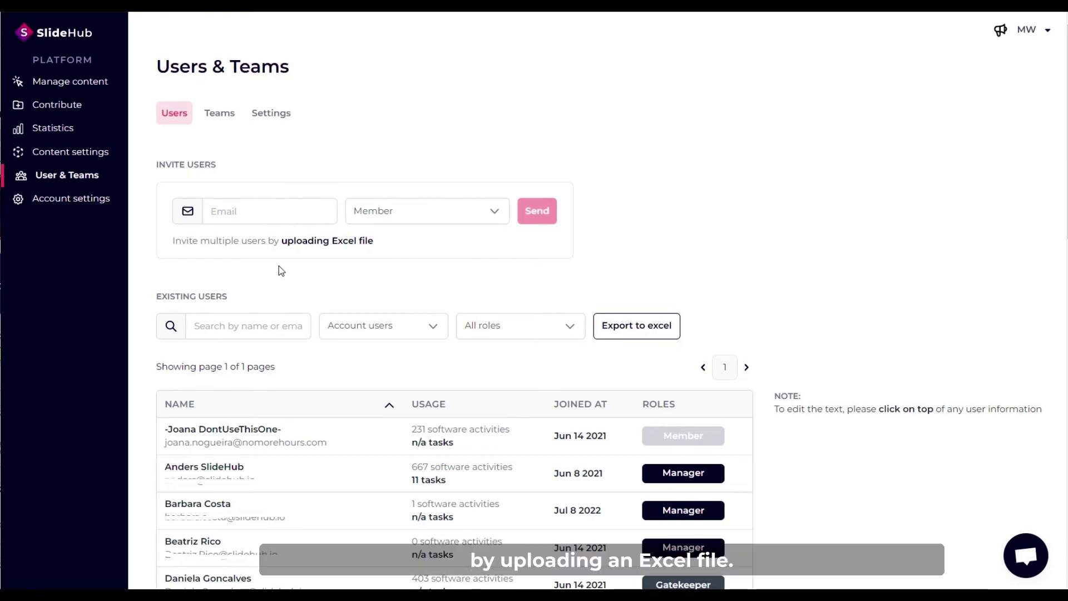
Check the invite role choices, keeping Member, and open the first user's details.
{"action": "left_click", "coordinate": [481, 216]}
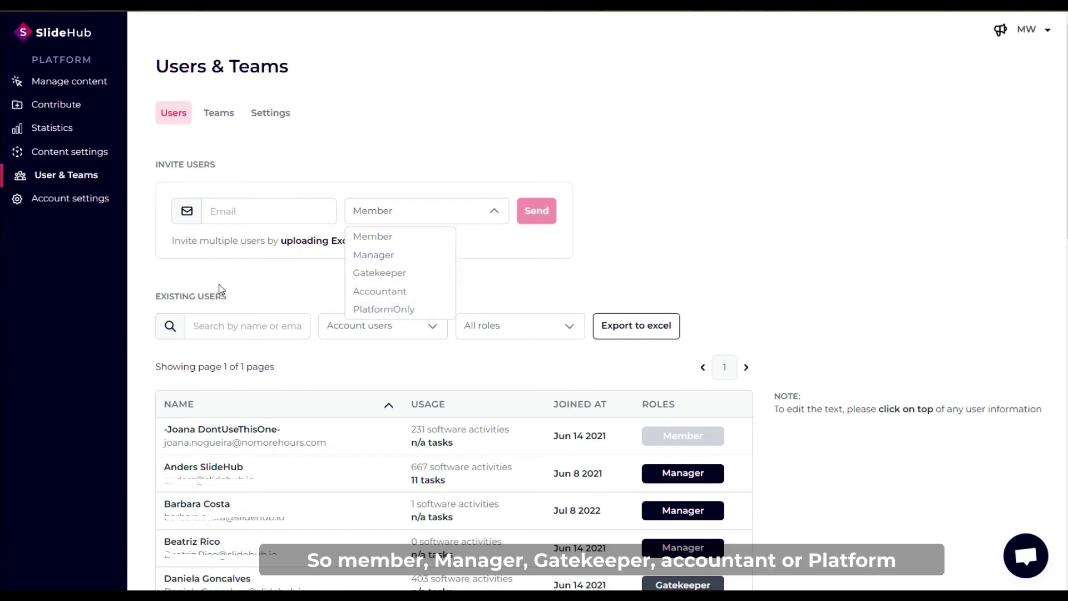
{"action": "left_click", "coordinate": [236, 274]}
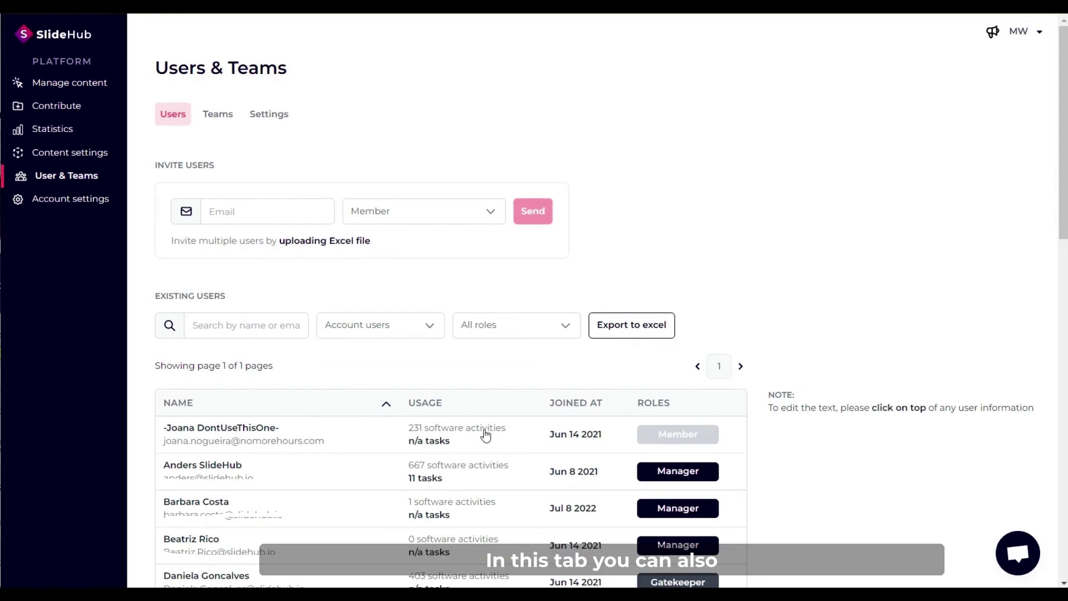
{"action": "left_click", "coordinate": [485, 435]}
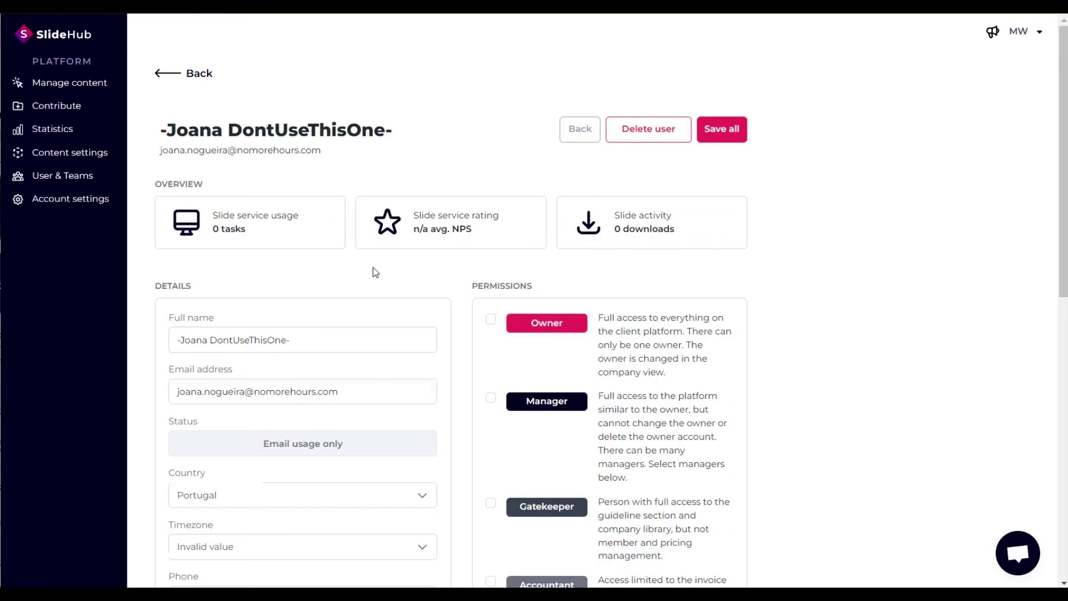
Review that user's permissions, return to the overview, and show the teams list.
{"action": "scroll", "coordinate": [460, 286], "scroll_direction": "down", "scroll_amount": 3}
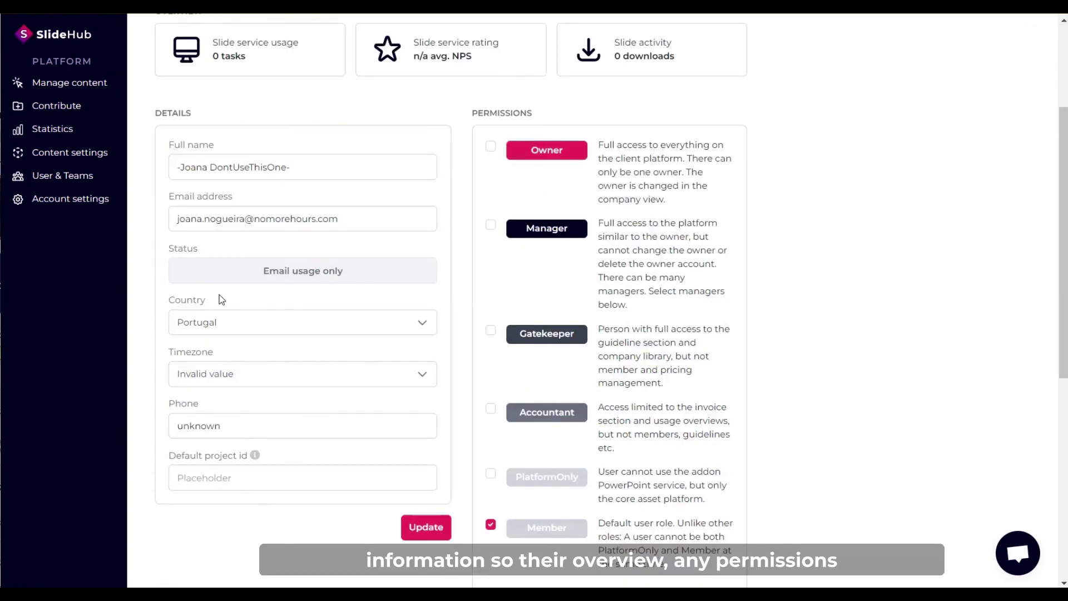
{"action": "scroll", "coordinate": [221, 299], "scroll_direction": "up", "scroll_amount": 3}
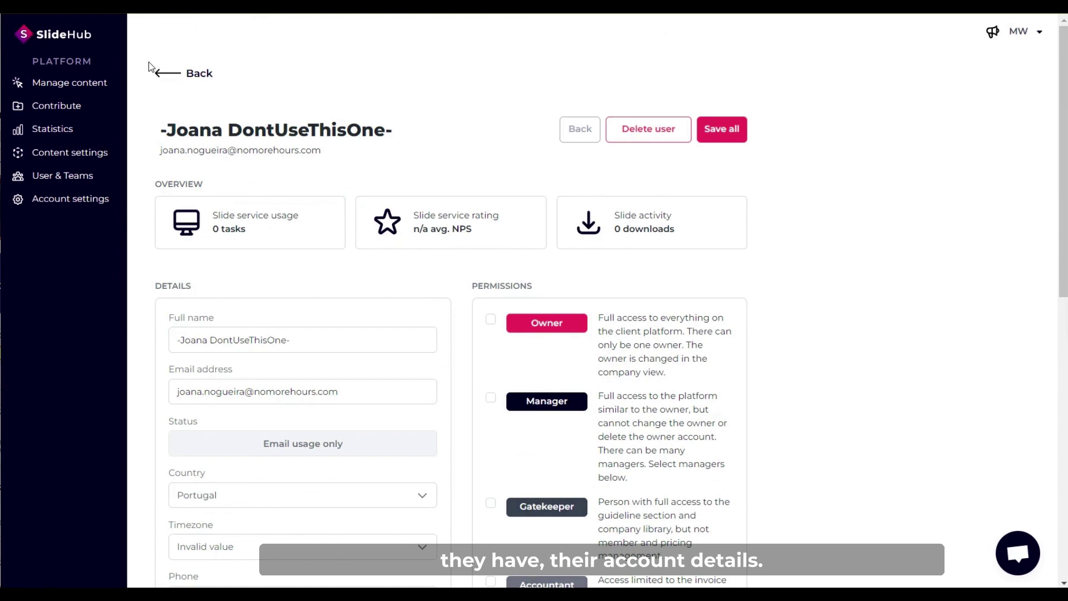
{"action": "left_click", "coordinate": [148, 61]}
{"action": "left_click", "coordinate": [222, 115]}
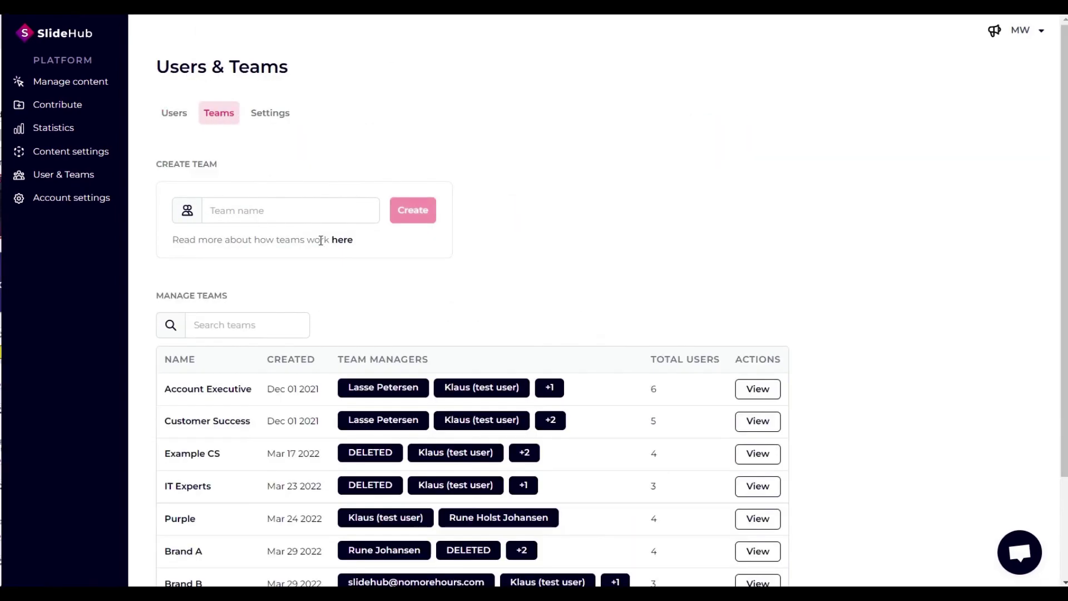
{"action": "scroll", "coordinate": [301, 222], "scroll_direction": "down", "scroll_amount": 2}
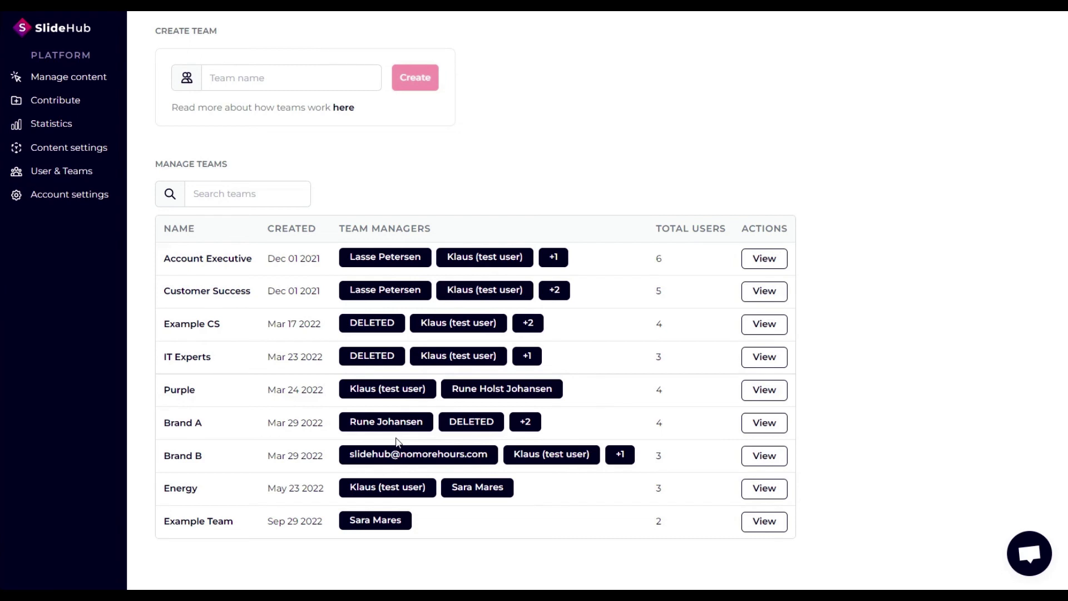
{"action": "scroll", "coordinate": [396, 441], "scroll_direction": "up", "scroll_amount": 3}
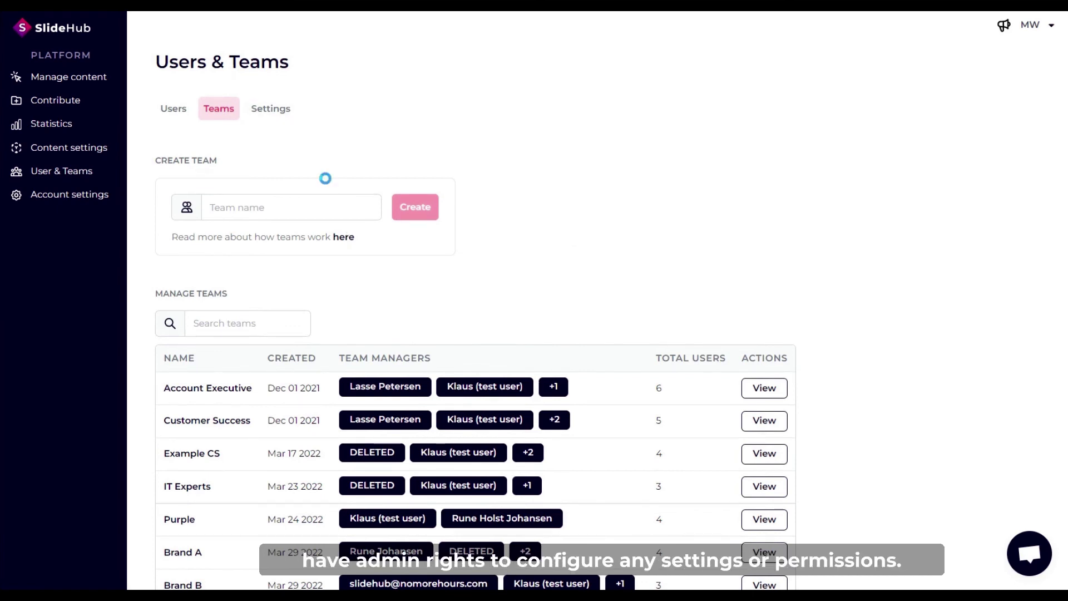
Scroll through the organization's membership access, invite and default role settings.
{"action": "left_click", "coordinate": [273, 120]}
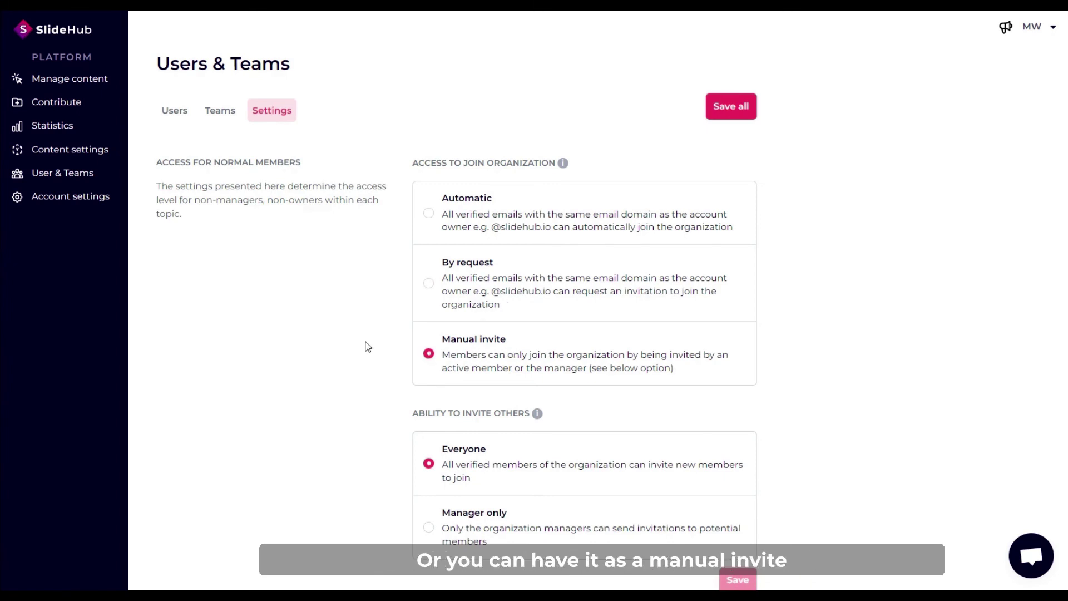
{"action": "scroll", "coordinate": [367, 346], "scroll_direction": "down", "scroll_amount": 2}
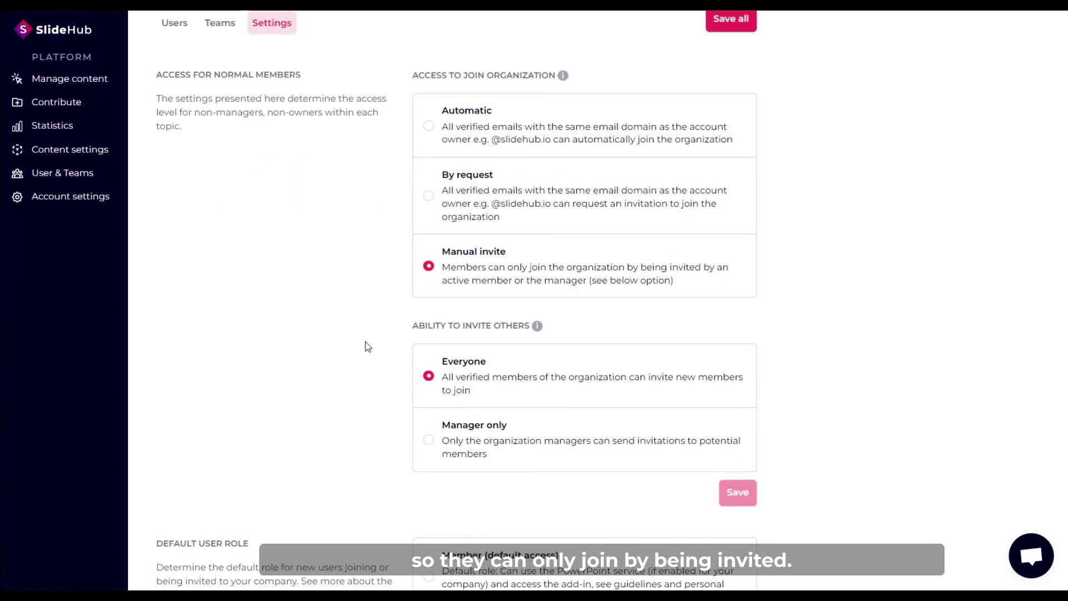
{"action": "scroll", "coordinate": [368, 346], "scroll_direction": "down", "scroll_amount": 2}
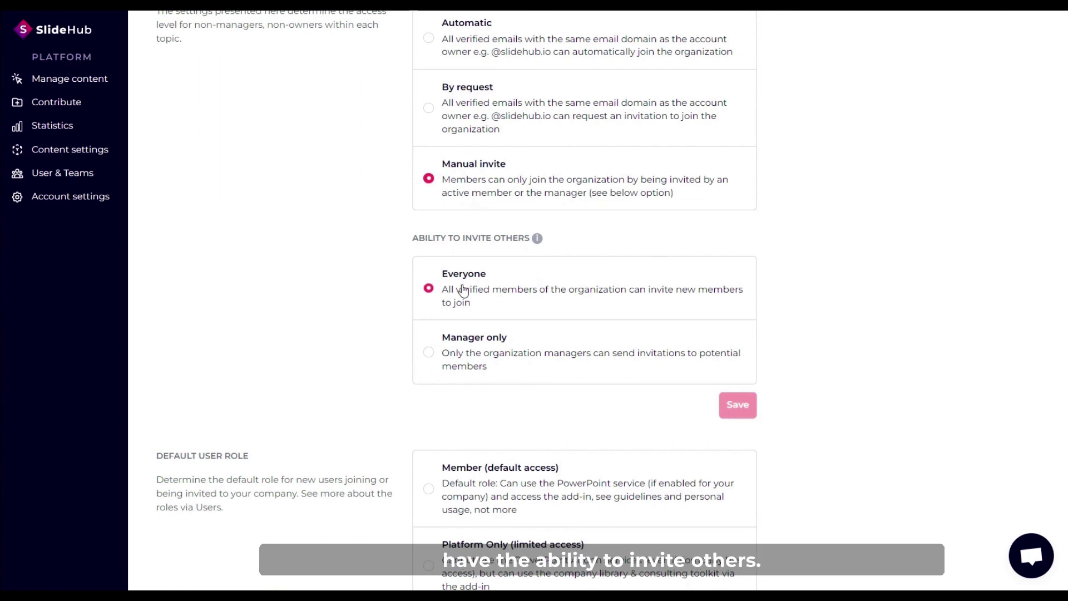
{"action": "scroll", "coordinate": [365, 357], "scroll_direction": "down", "scroll_amount": 5}
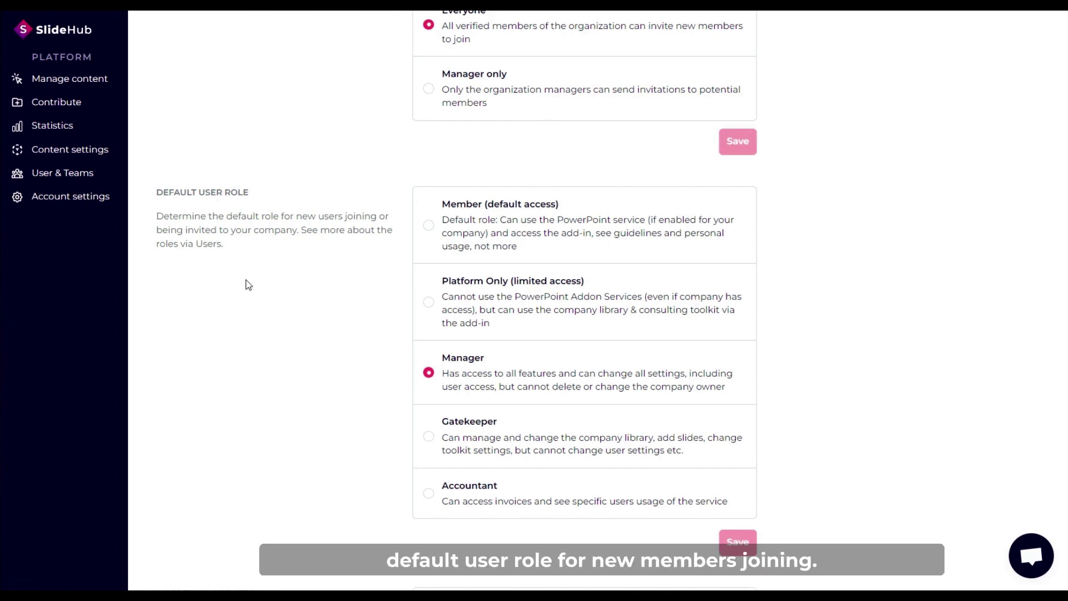
{"action": "scroll", "coordinate": [248, 282], "scroll_direction": "down", "scroll_amount": 2}
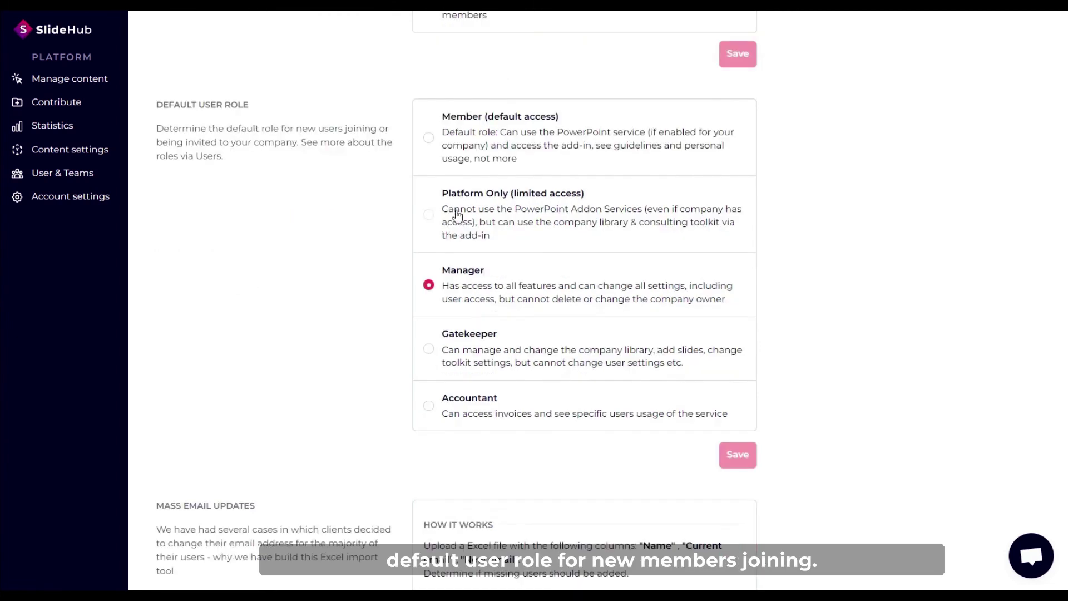
{"action": "scroll", "coordinate": [407, 369], "scroll_direction": "down", "scroll_amount": 2}
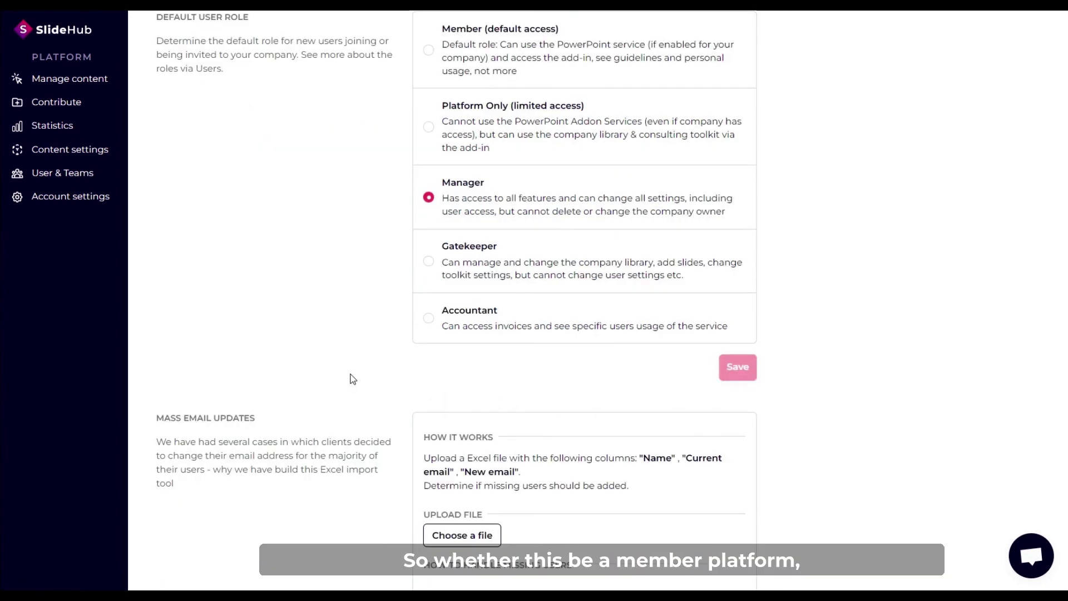
{"action": "scroll", "coordinate": [353, 379], "scroll_direction": "down", "scroll_amount": 4}
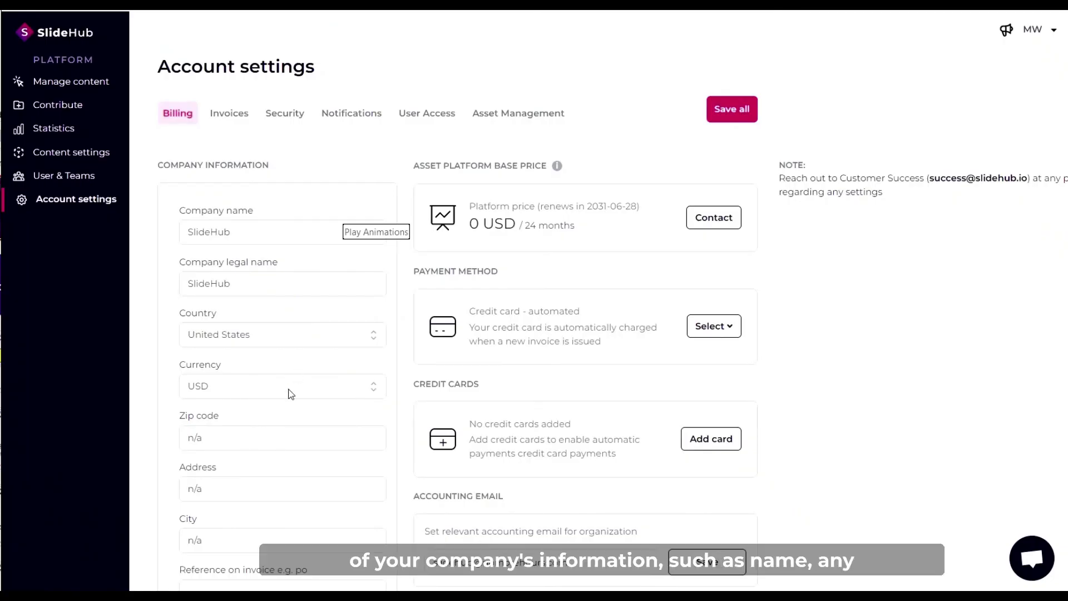
{"action": "scroll", "coordinate": [289, 393], "scroll_direction": "down", "scroll_amount": 2}
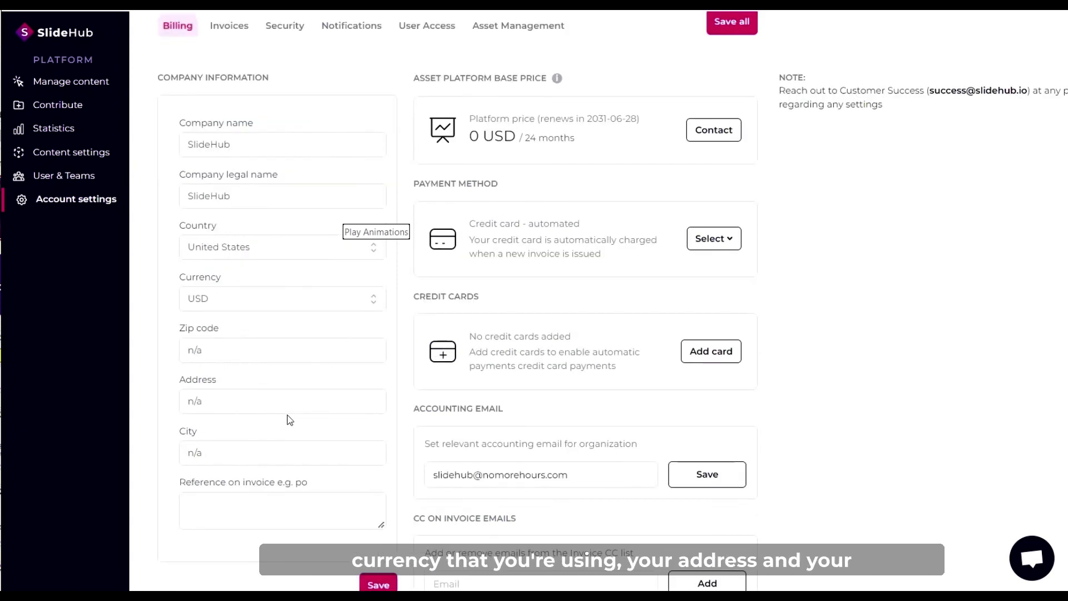
{"action": "scroll", "coordinate": [374, 175], "scroll_direction": "up", "scroll_amount": 2}
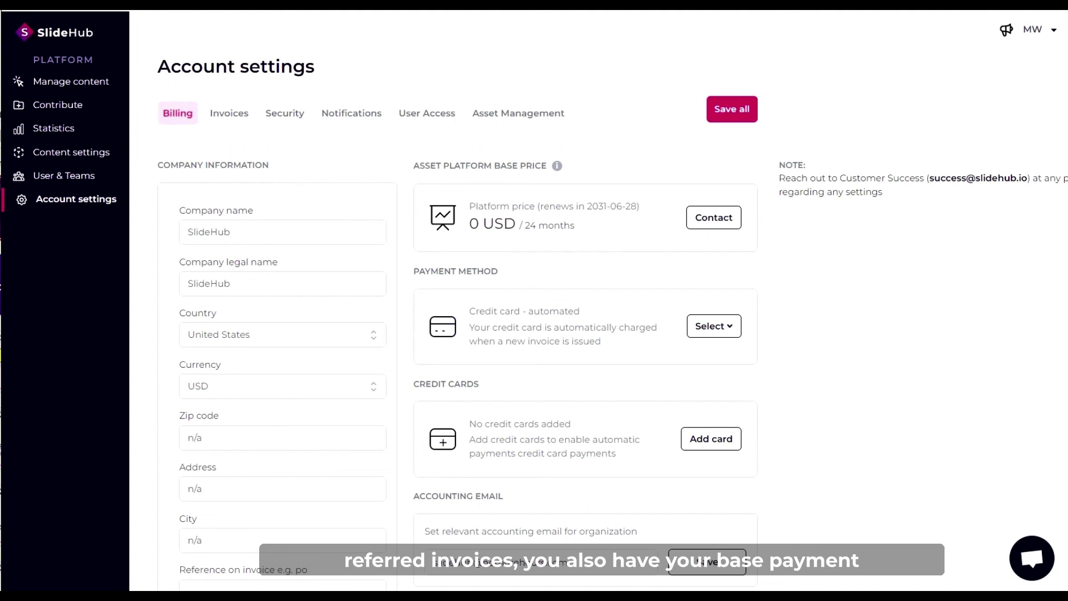
{"action": "scroll", "coordinate": [612, 396], "scroll_direction": "down", "scroll_amount": 2}
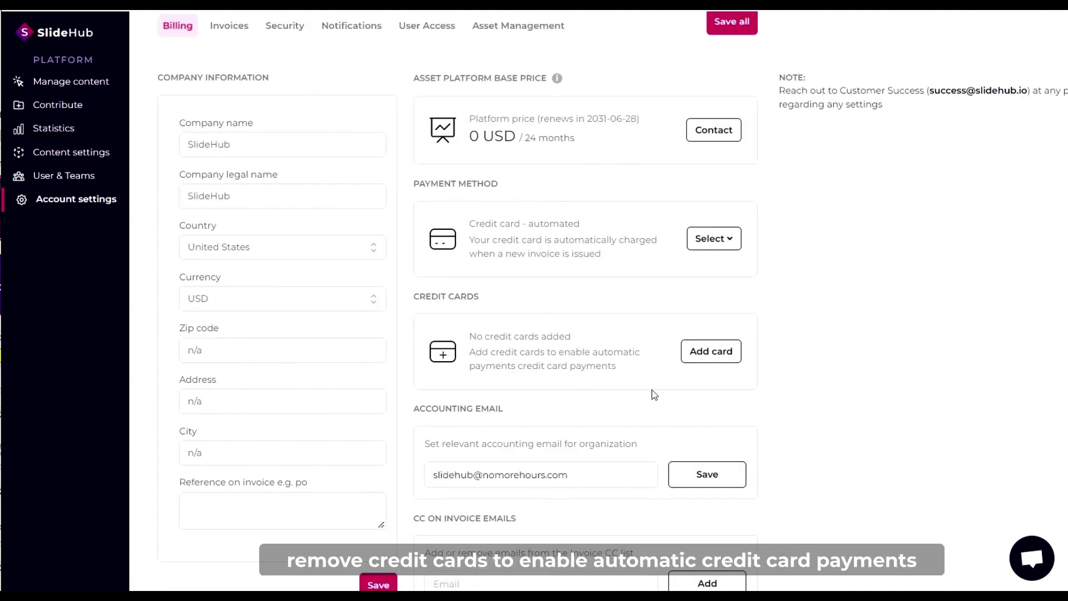
{"action": "scroll", "coordinate": [654, 395], "scroll_direction": "down", "scroll_amount": 2}
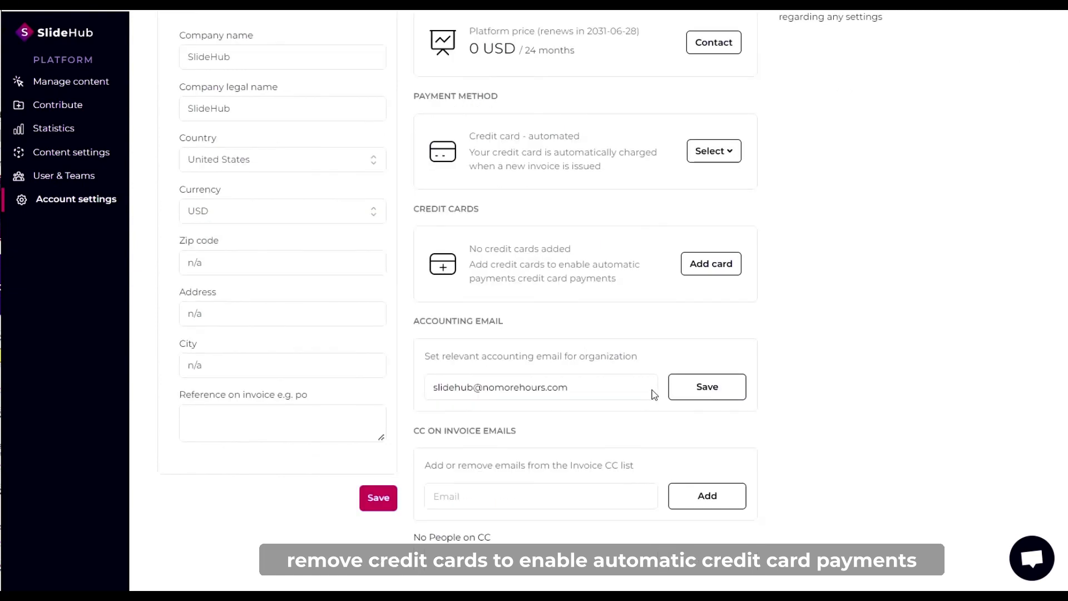
{"action": "scroll", "coordinate": [654, 394], "scroll_direction": "down", "scroll_amount": 2}
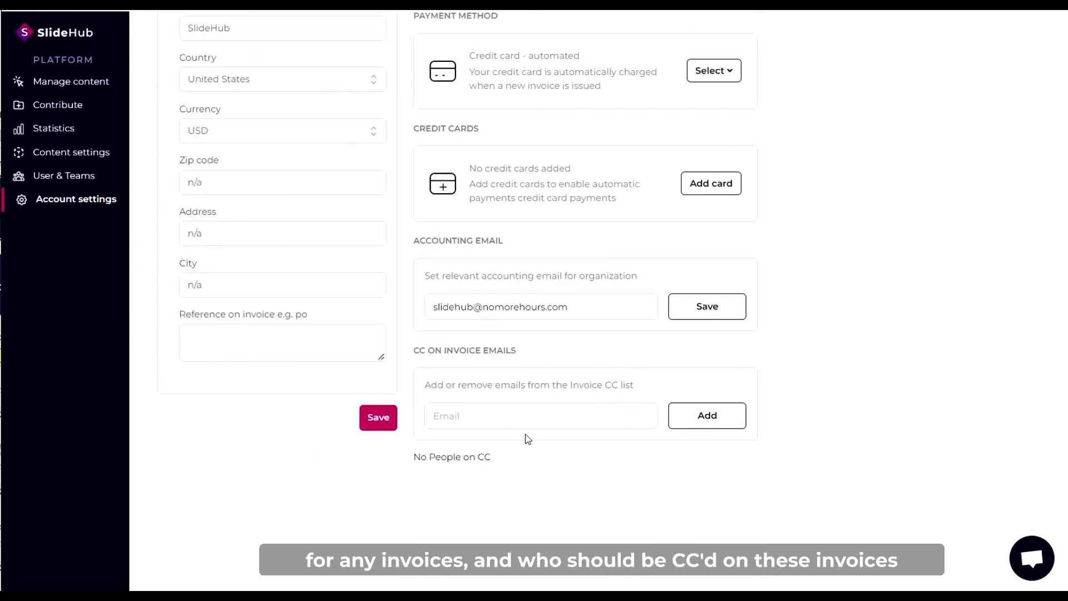
{"action": "scroll", "coordinate": [525, 434], "scroll_direction": "up", "scroll_amount": 5}
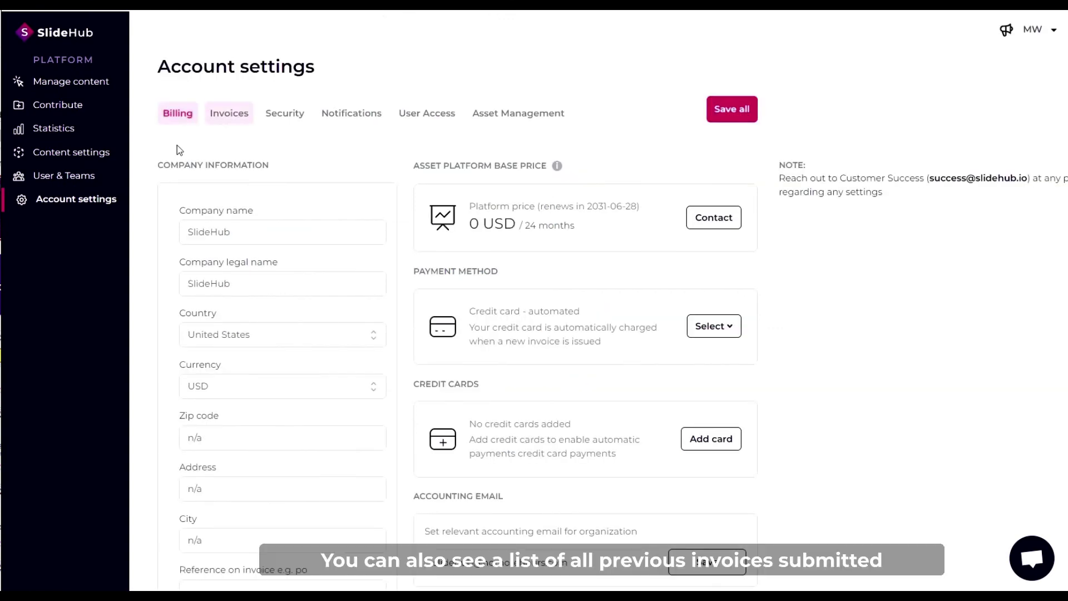
Check the still-empty invoice list, then scroll through the account security settings.
{"action": "left_click", "coordinate": [228, 116]}
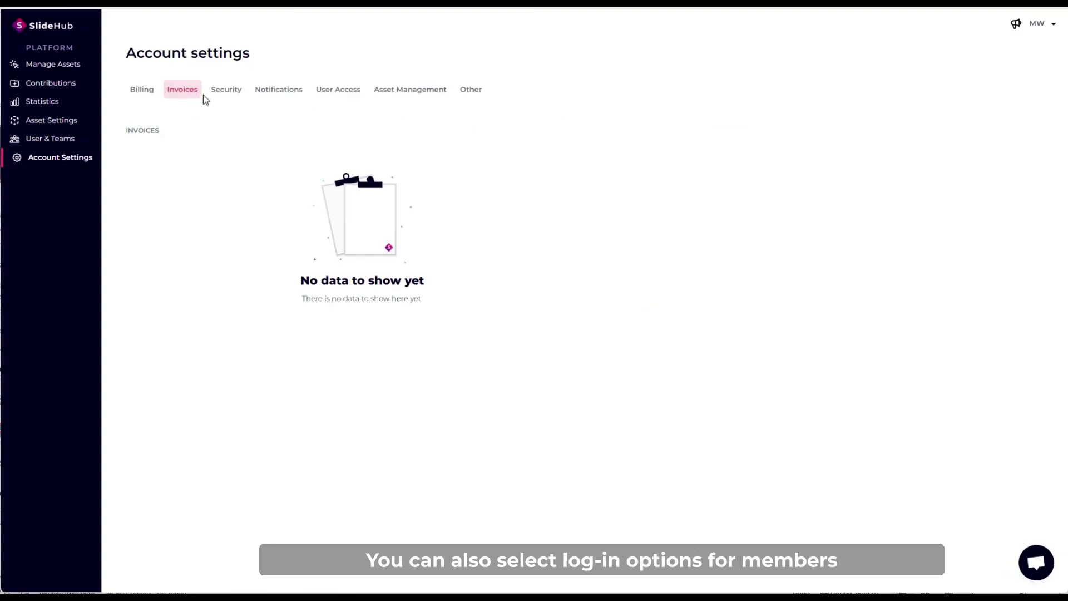
{"action": "left_click", "coordinate": [225, 90]}
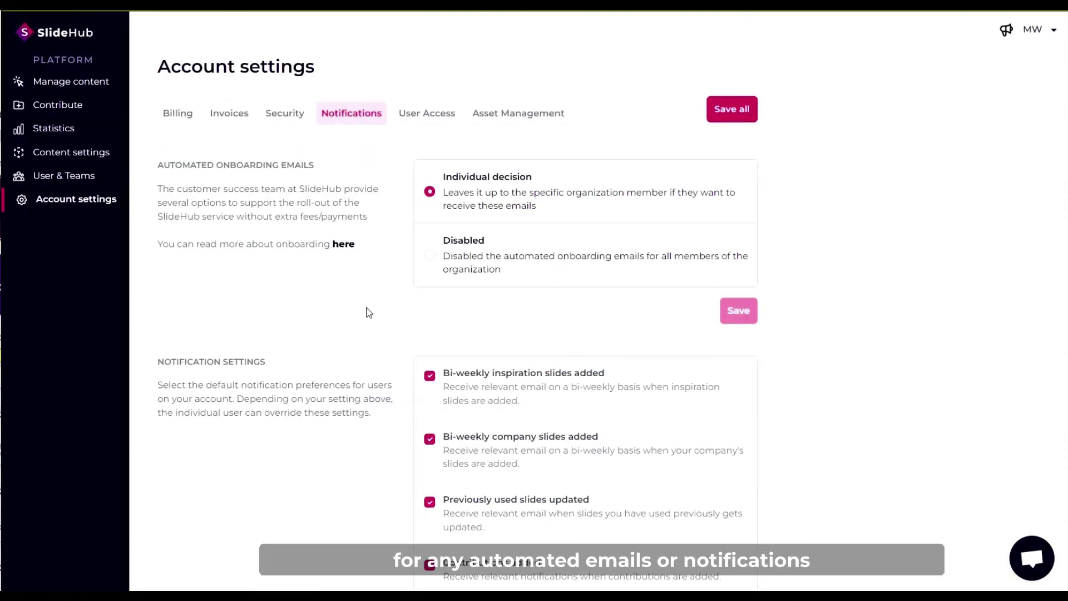
{"action": "scroll", "coordinate": [369, 312], "scroll_direction": "down", "scroll_amount": 2}
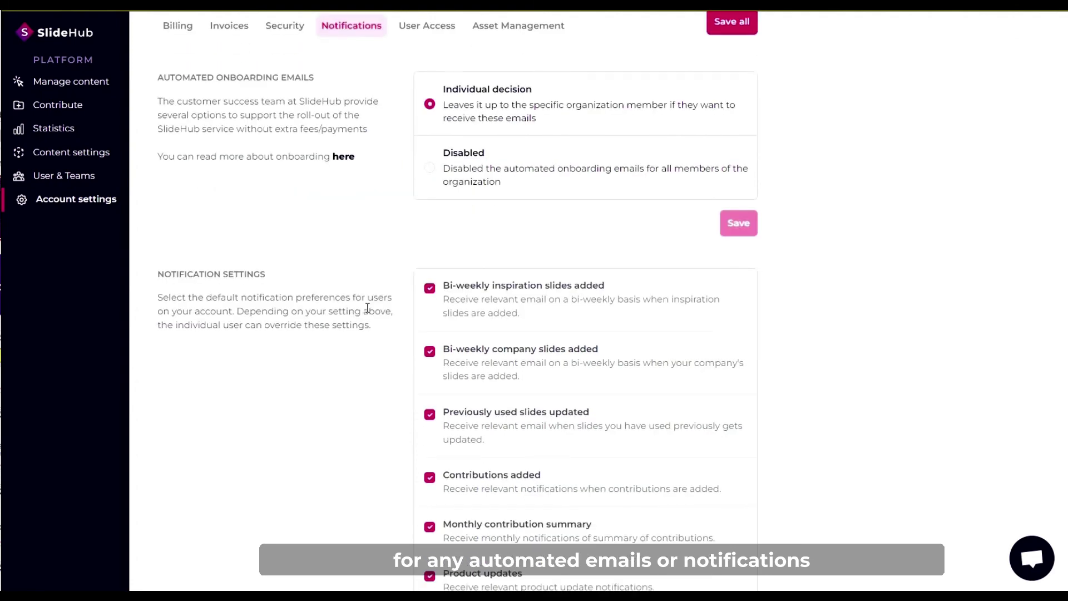
{"action": "scroll", "coordinate": [367, 309], "scroll_direction": "down", "scroll_amount": 2}
{"action": "scroll", "coordinate": [365, 305], "scroll_direction": "down", "scroll_amount": 1}
{"action": "scroll", "coordinate": [367, 312], "scroll_direction": "up", "scroll_amount": 4}
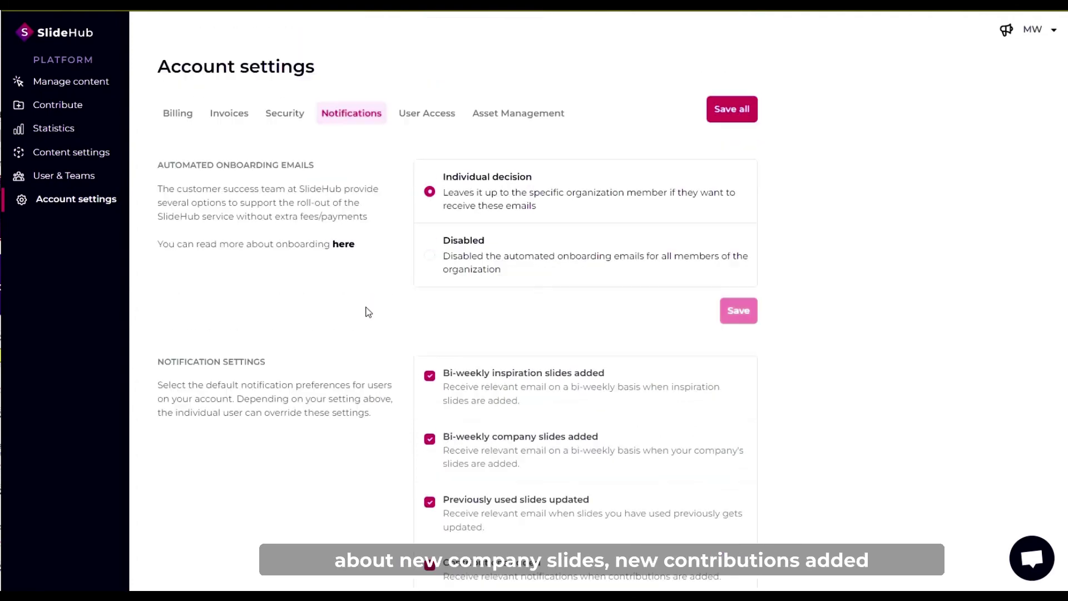
Review User Access: joining by manual invite only, everyone can invite, Manager as default role.
{"action": "left_click", "coordinate": [413, 126]}
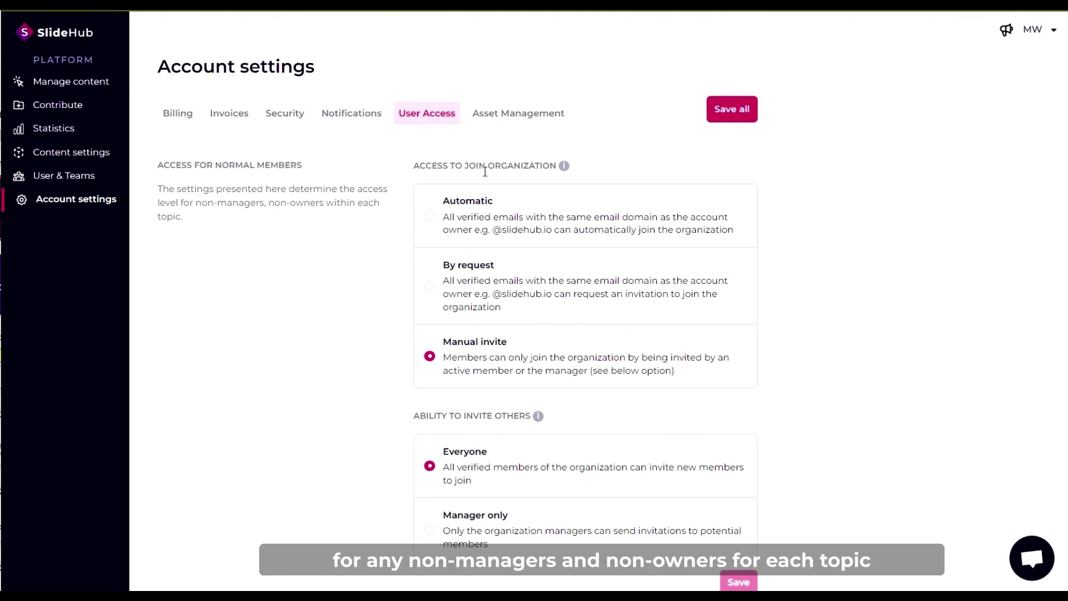
{"action": "scroll", "coordinate": [388, 281], "scroll_direction": "down", "scroll_amount": 2}
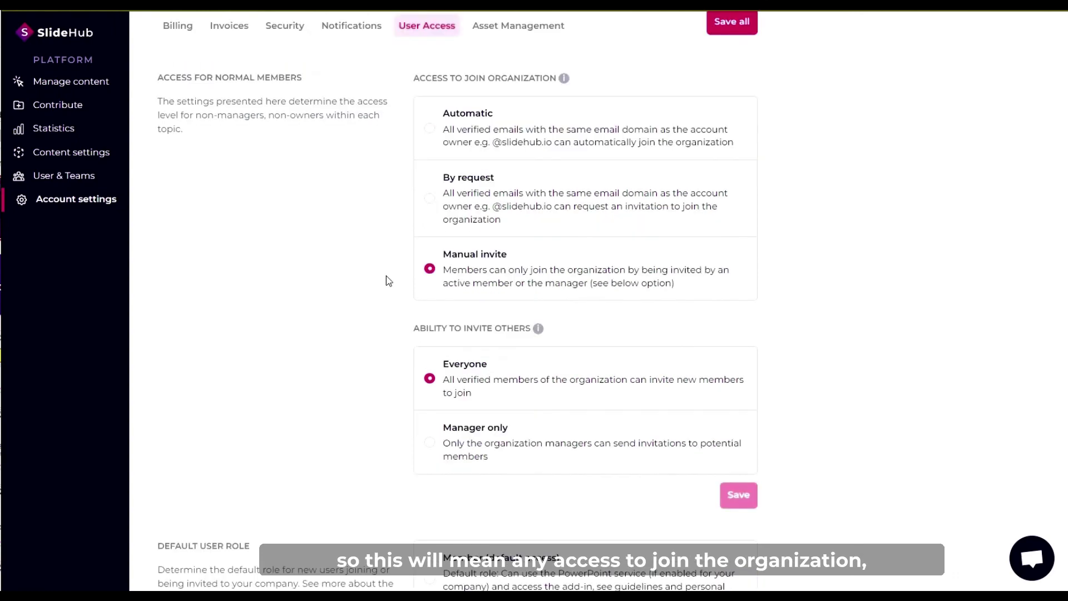
{"action": "scroll", "coordinate": [377, 333], "scroll_direction": "down", "scroll_amount": 3}
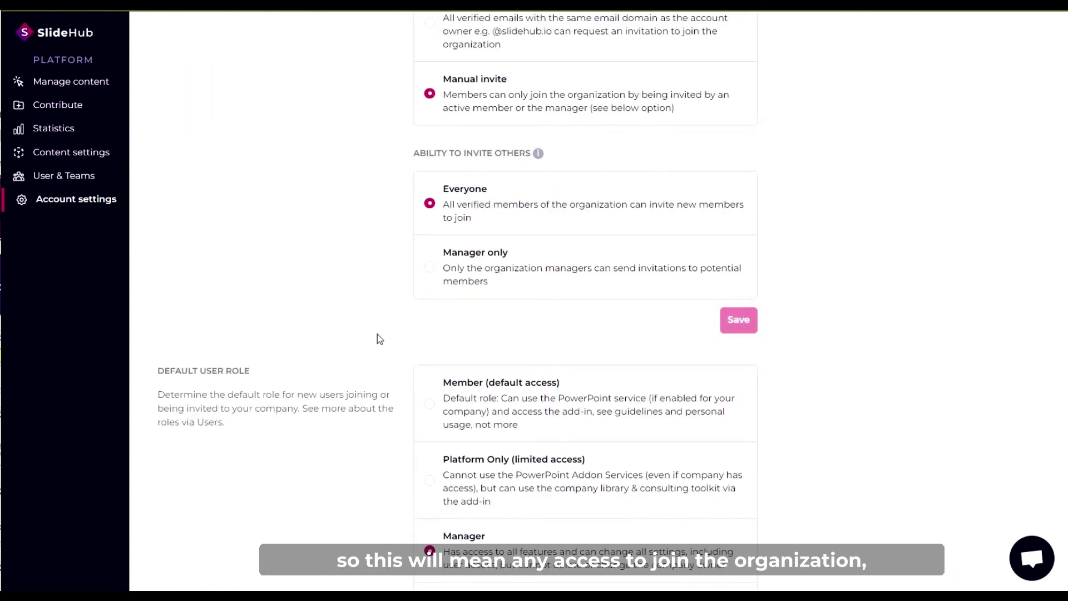
{"action": "scroll", "coordinate": [377, 334], "scroll_direction": "down", "scroll_amount": 2}
{"action": "scroll", "coordinate": [374, 361], "scroll_direction": "down", "scroll_amount": 1}
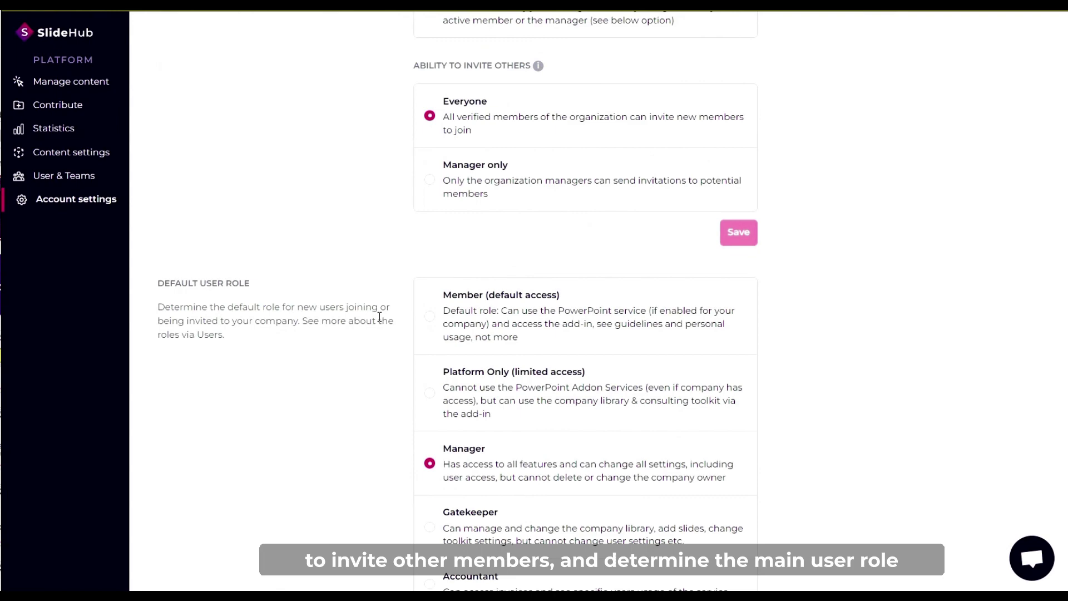
{"action": "scroll", "coordinate": [380, 318], "scroll_direction": "down", "scroll_amount": 4}
{"action": "scroll", "coordinate": [431, 333], "scroll_direction": "down", "scroll_amount": 4}
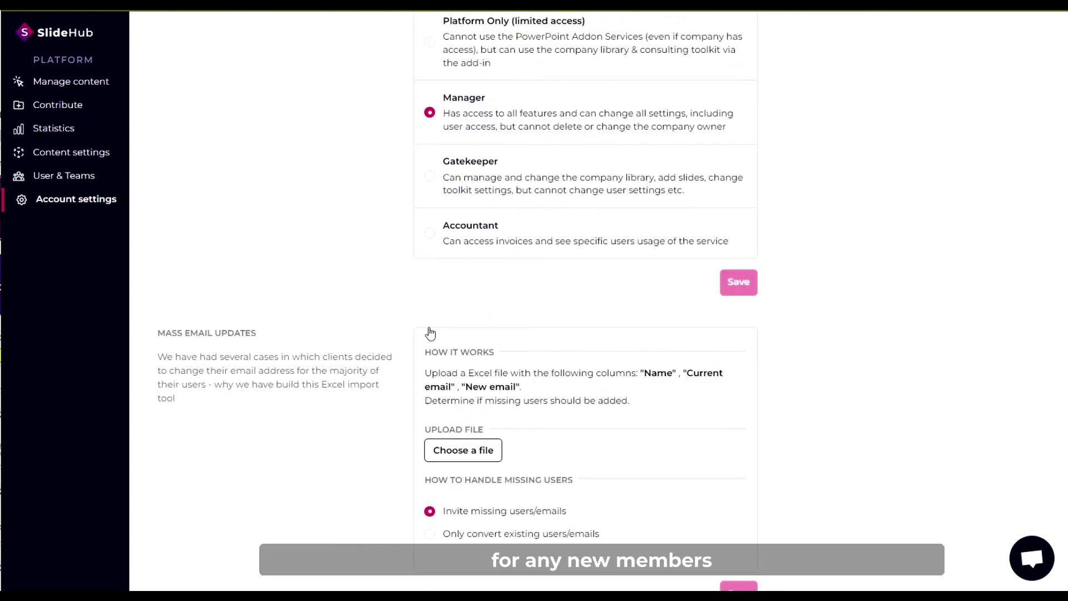
{"action": "scroll", "coordinate": [430, 334], "scroll_direction": "up", "scroll_amount": 10}
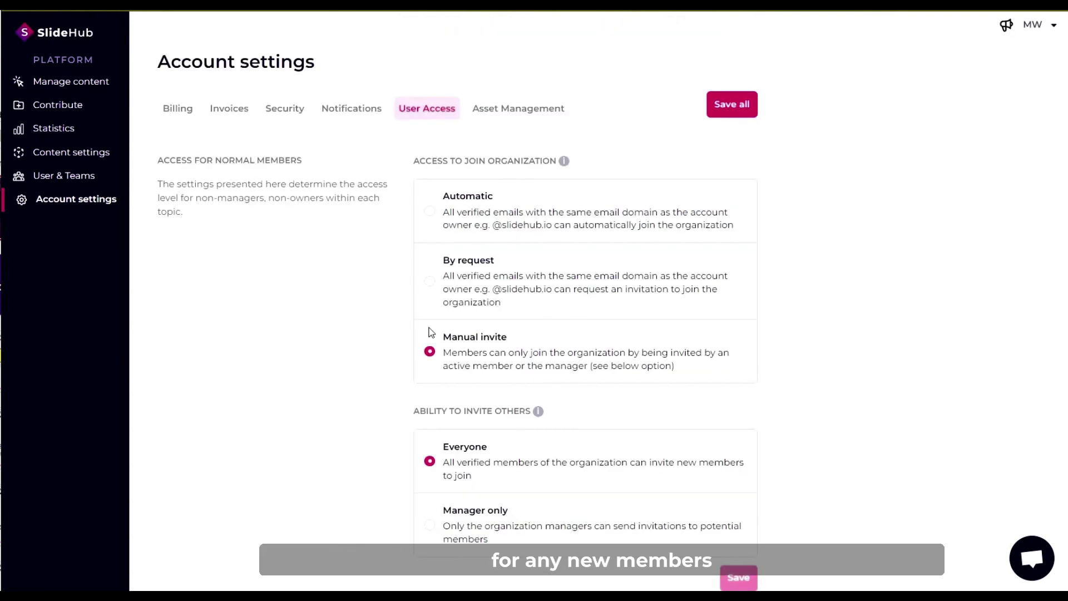
Review Asset Management: contributions open to everyone, only managers and owners add slides directly.
{"action": "left_click", "coordinate": [515, 117]}
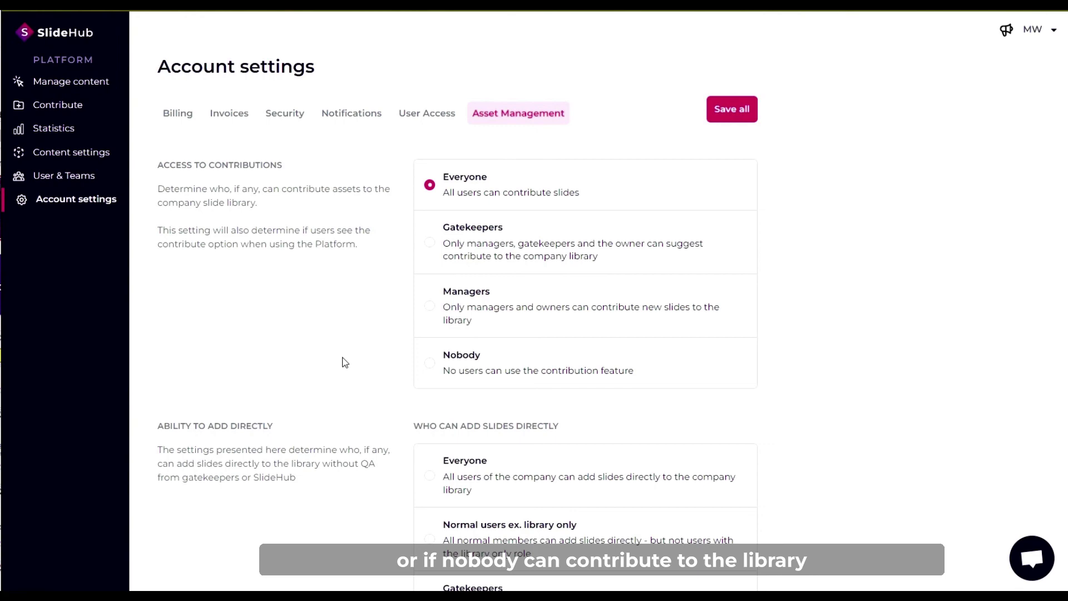
{"action": "scroll", "coordinate": [345, 362], "scroll_direction": "down", "scroll_amount": 2}
{"action": "scroll", "coordinate": [356, 356], "scroll_direction": "down", "scroll_amount": 2}
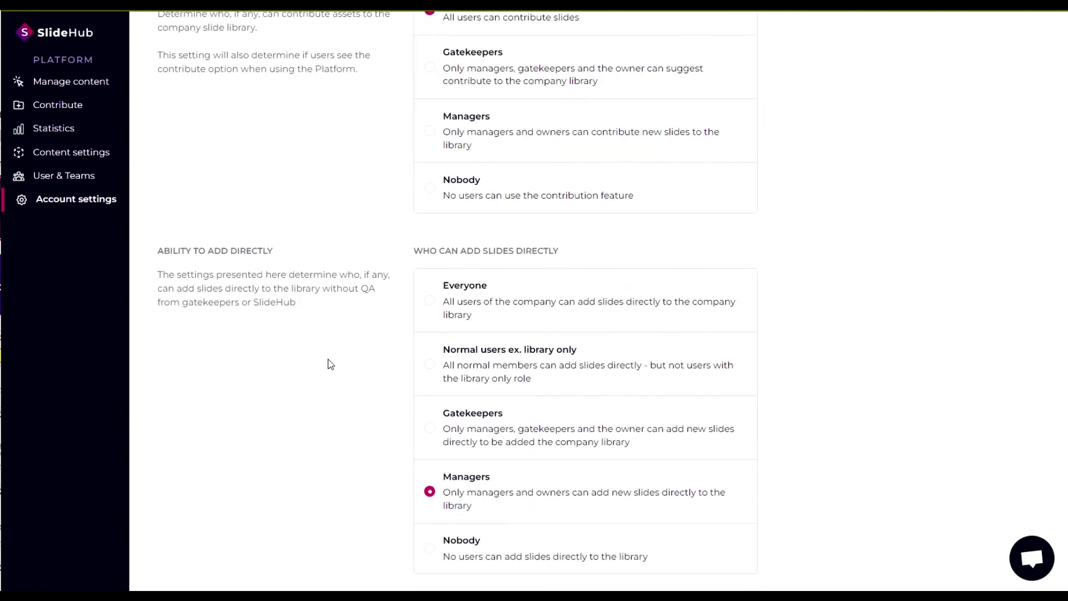